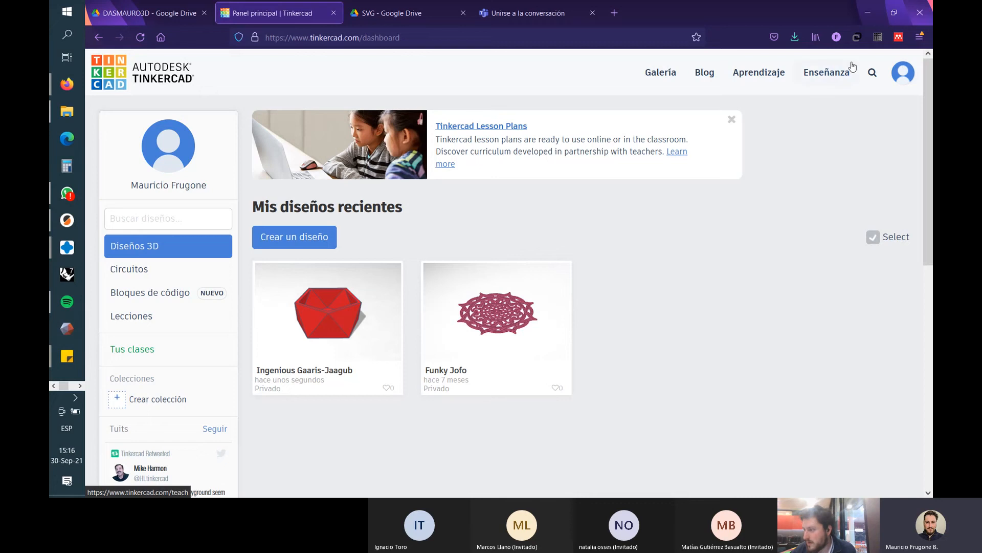
- Sign out of the Tinkercad account to return to the public home page
left_click(903, 72)
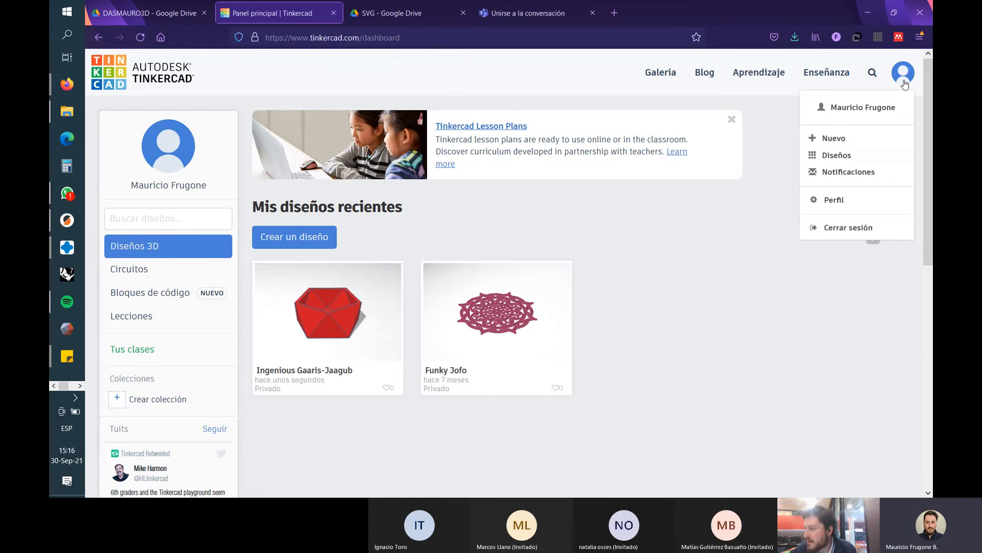
left_click(904, 81)
left_click(902, 75)
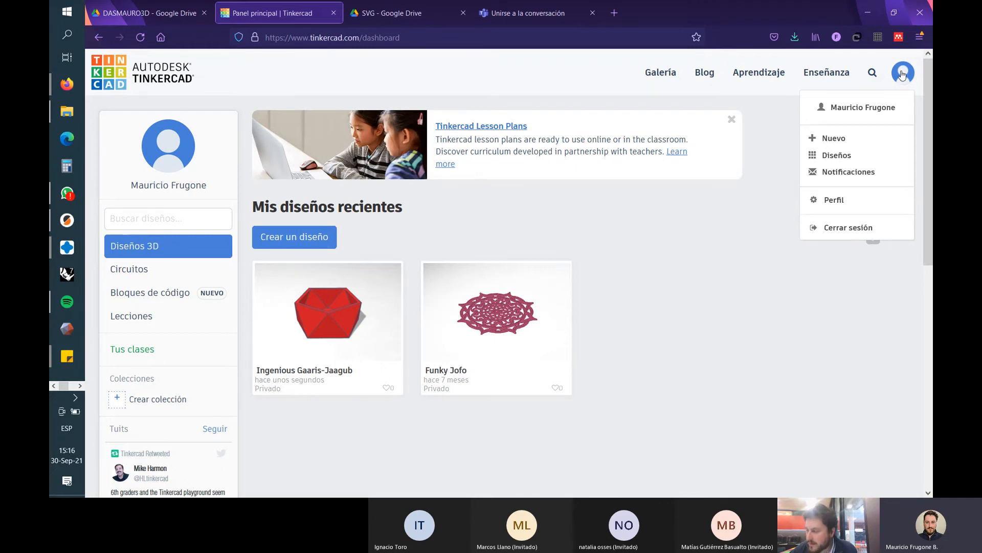
left_click(865, 227)
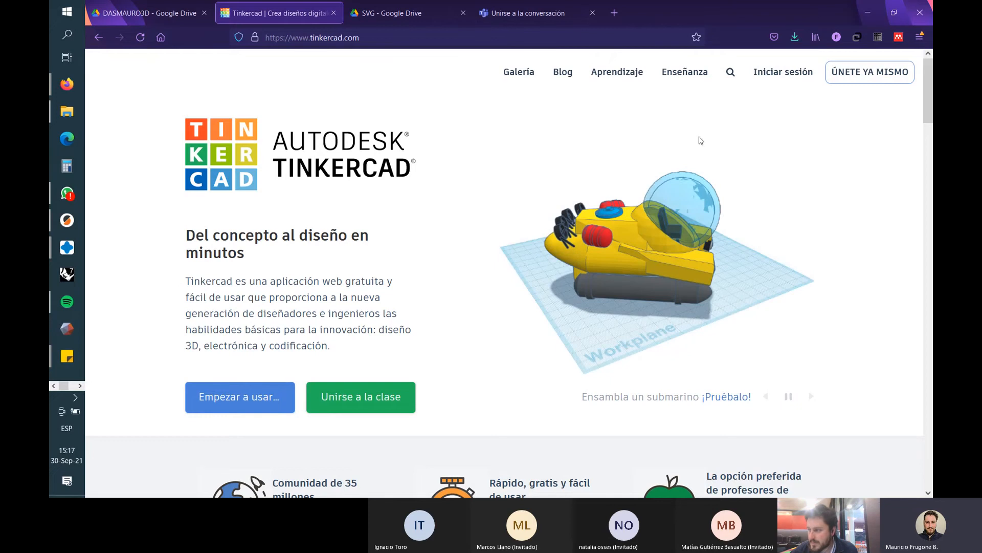
- Look at the sign-up options for new users and sign in to Tinkercad with the existing Google account
left_click(855, 76)
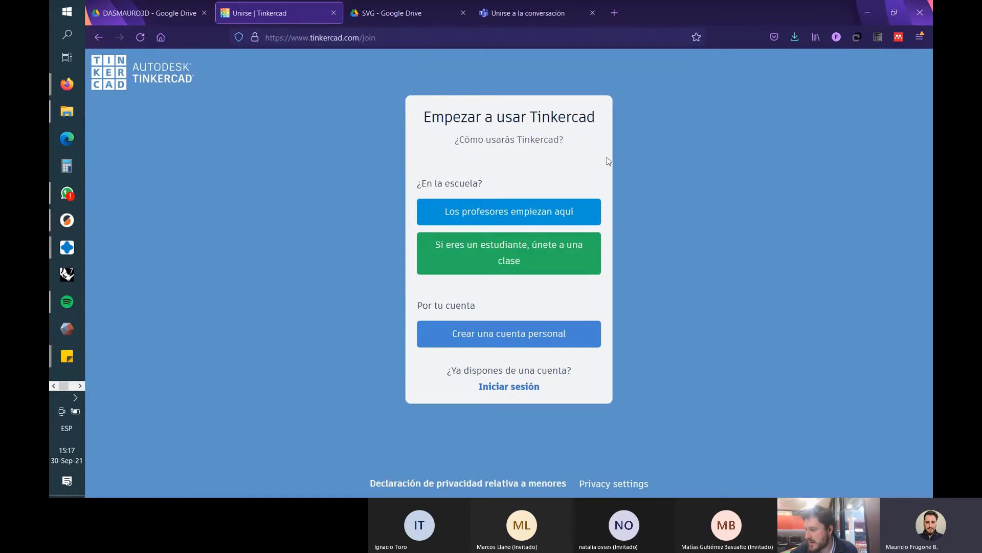
left_click(99, 37)
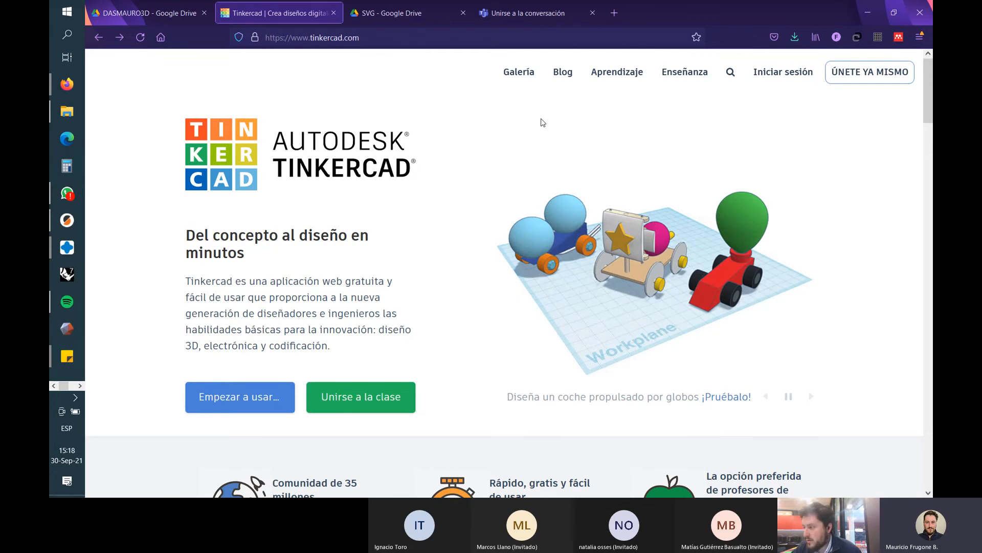
left_click(781, 73)
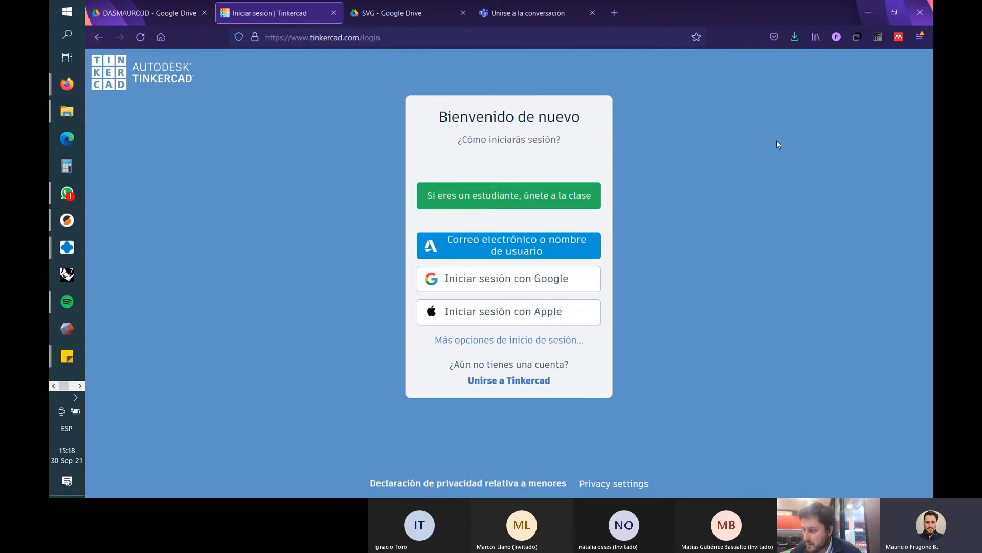
left_click(578, 279)
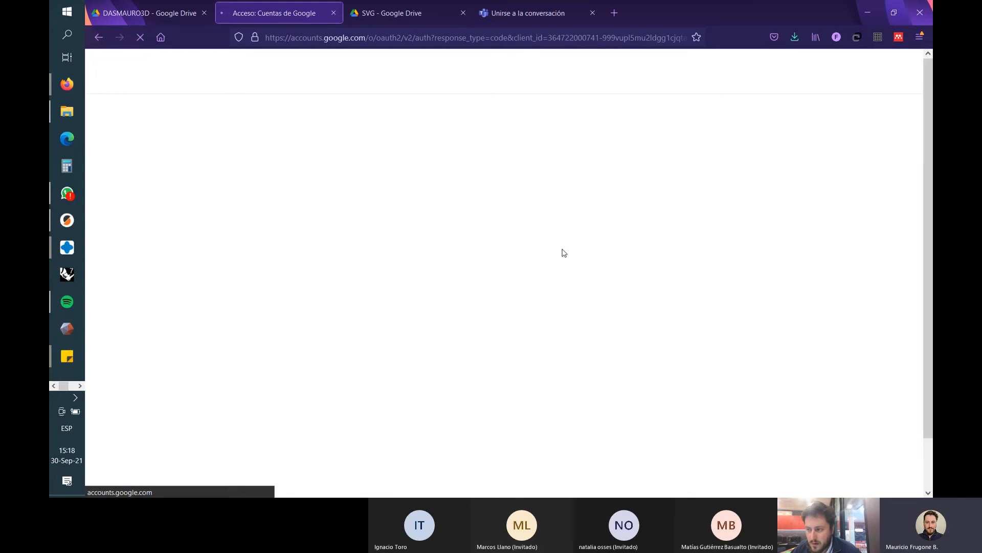
left_click(432, 181)
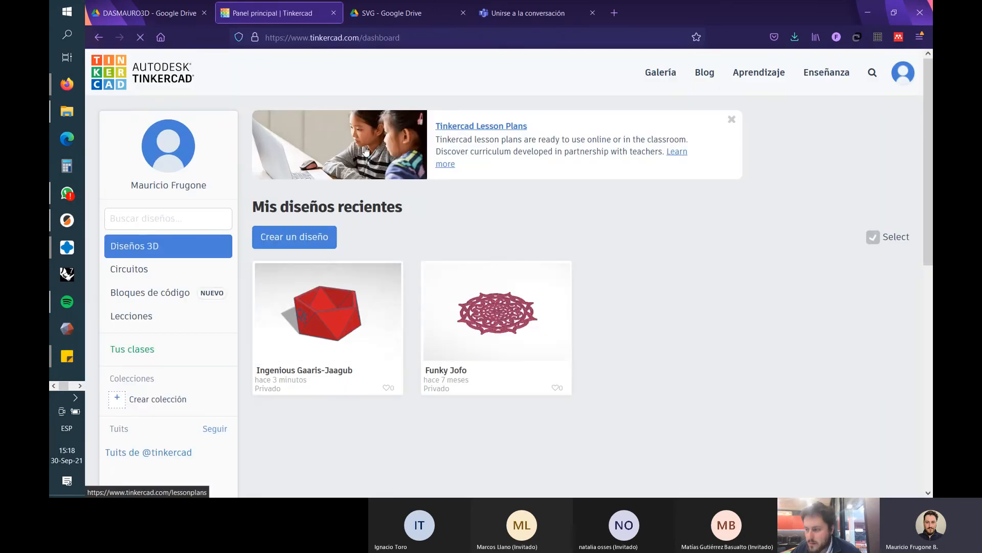
- Create a new 3D design from the dashboard of recent designs
scroll(405, 215, "down", 2)
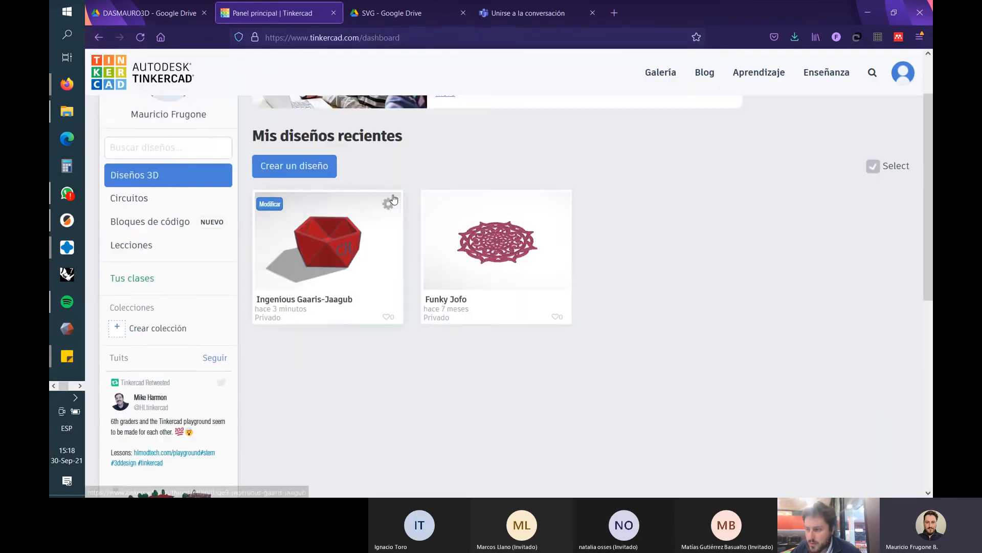
scroll(419, 229, "up", 2)
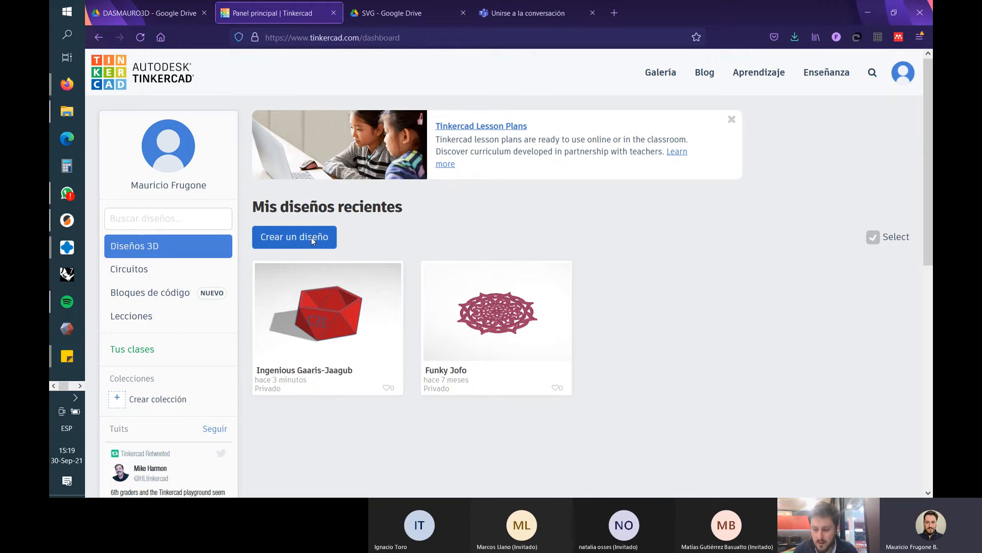
mouse_move(351, 301)
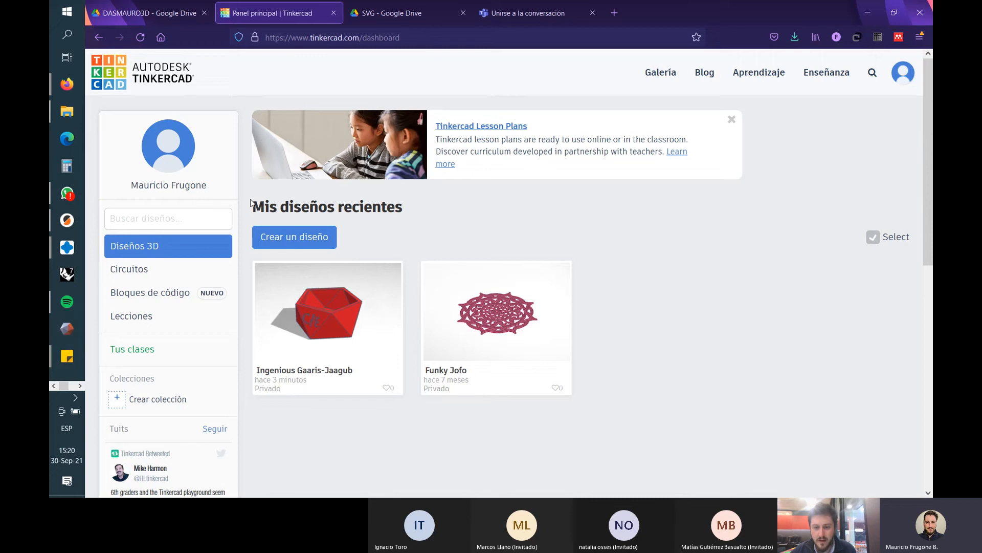
left_click(296, 238)
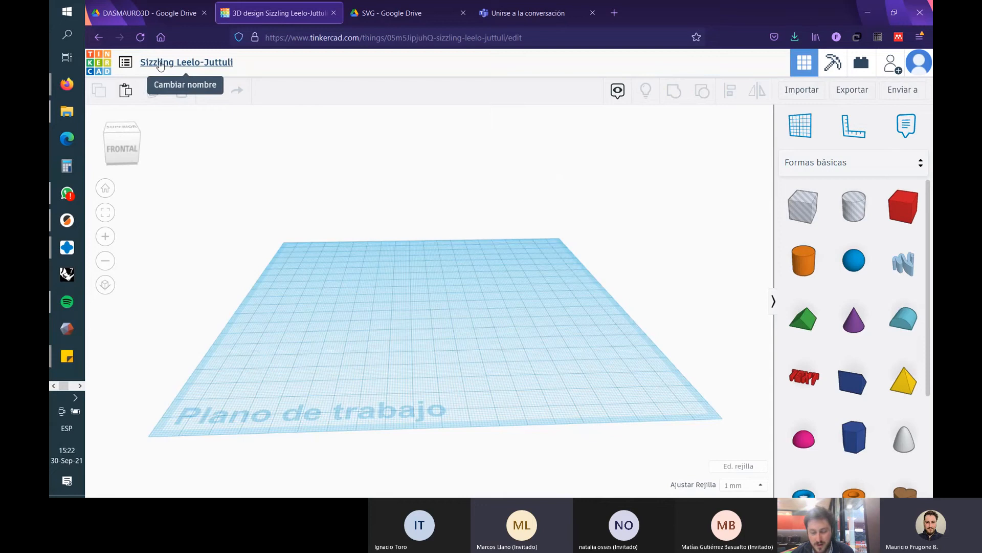
right_click_drag(445, 201, 416, 230)
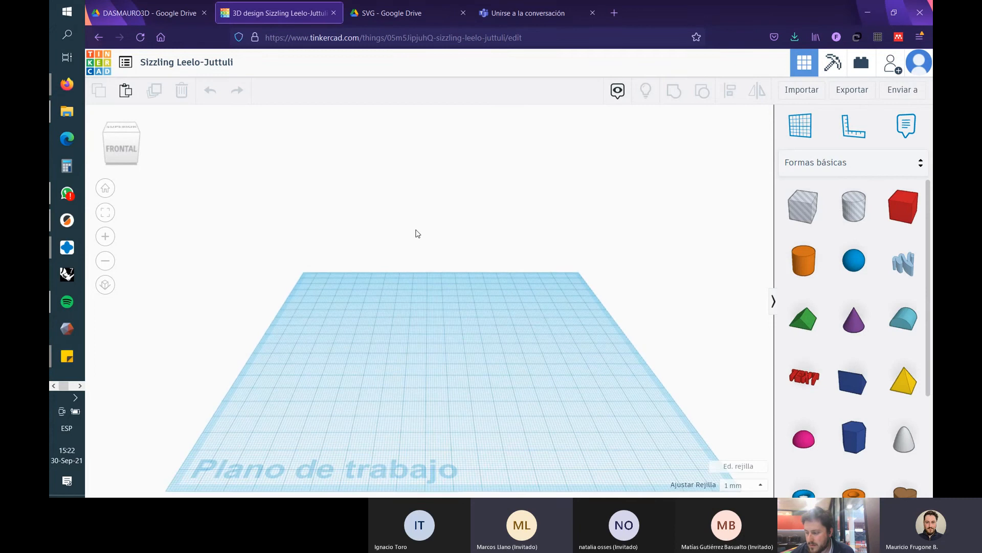
right_click_drag(418, 233, 412, 223)
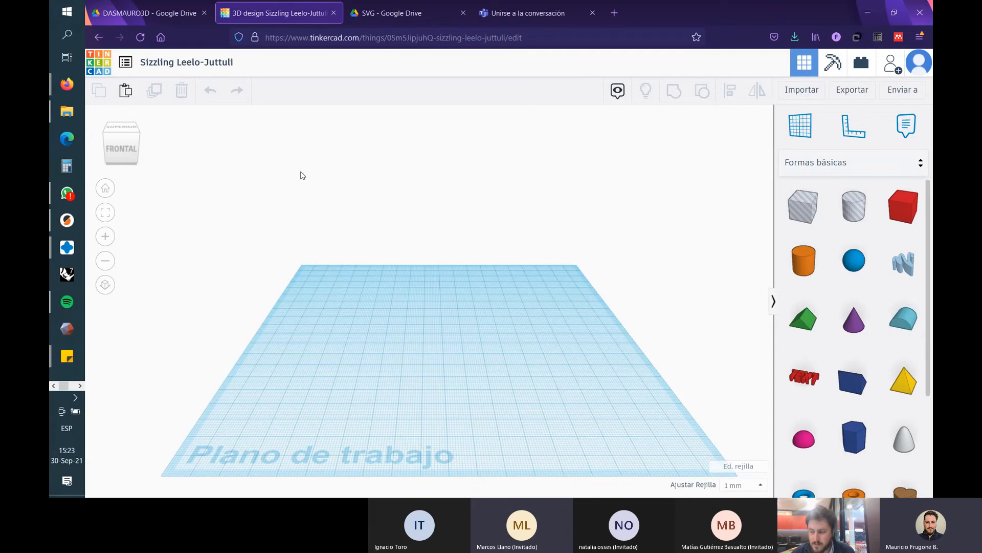
scroll(416, 192, "up", 3)
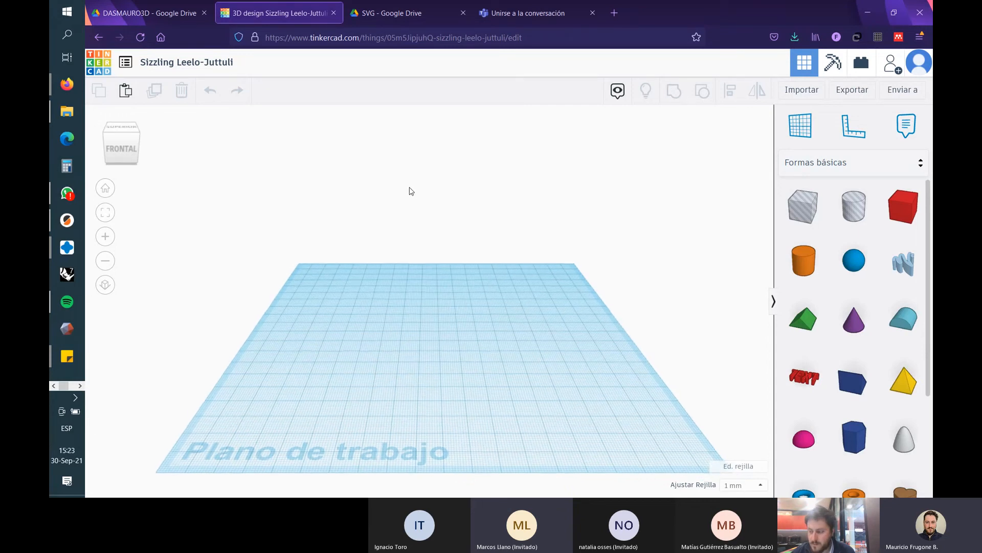
middle_click_drag(409, 201, 410, 177)
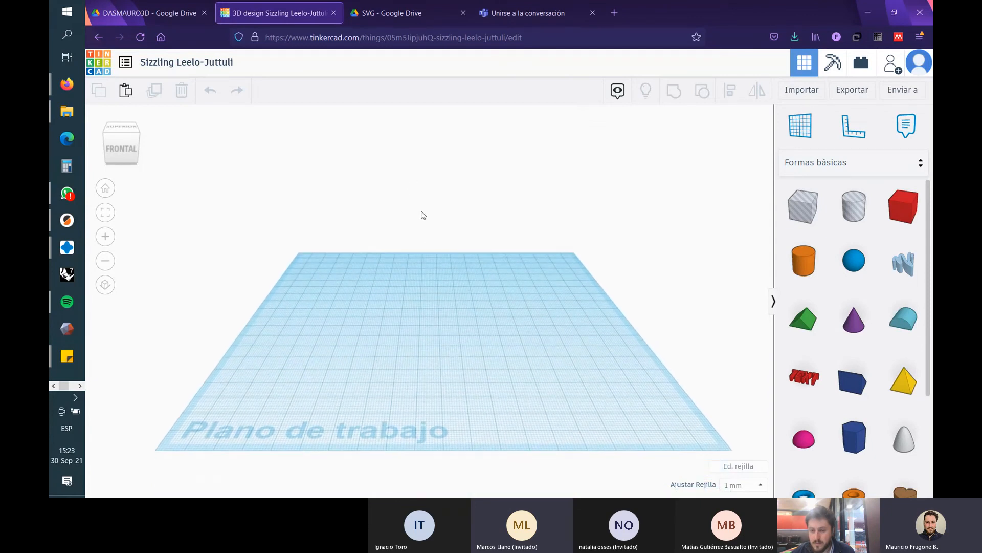
middle_click_drag(427, 248, 424, 230)
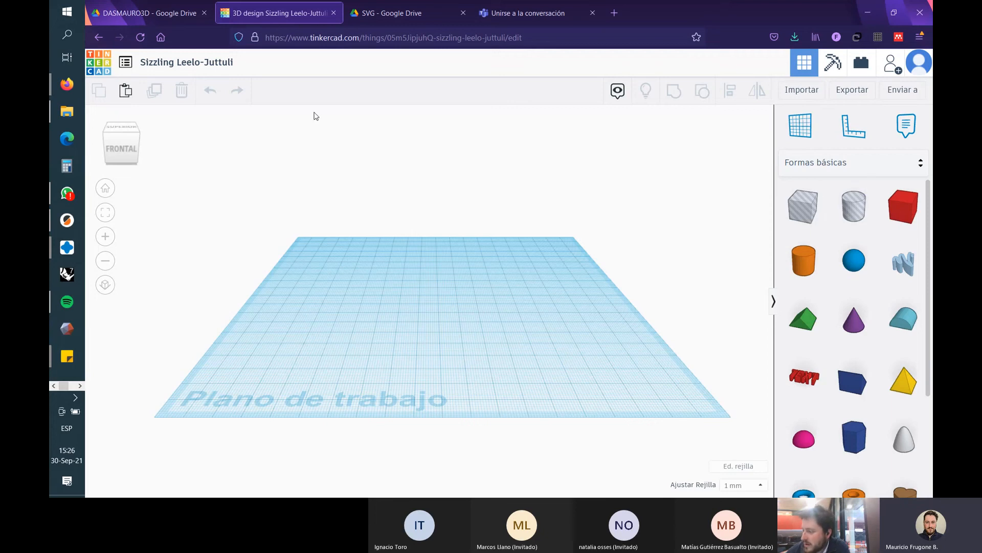
- Place a solid box near the middle of the workplane and enlarge its base in length and width
scroll(825, 241, "down", 3)
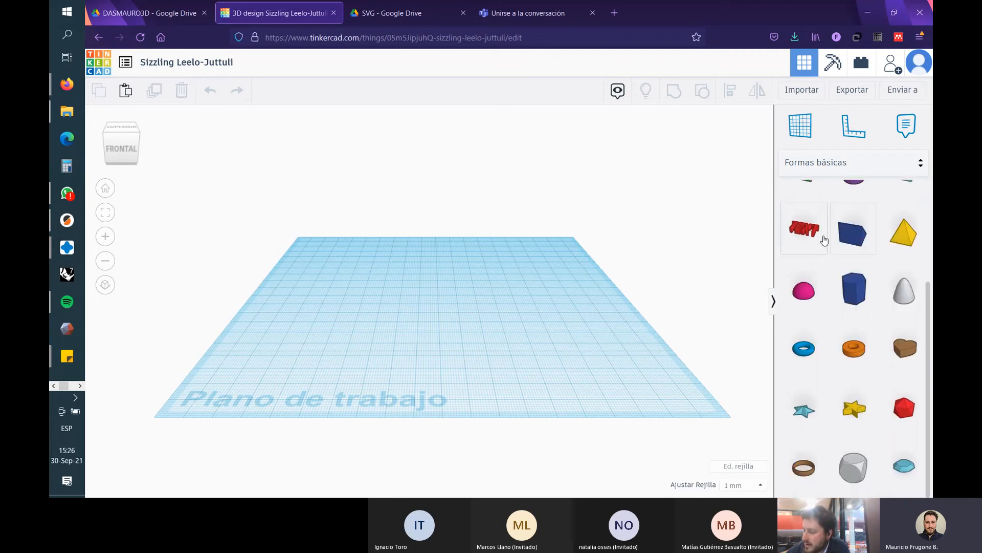
scroll(846, 246, "up", 3)
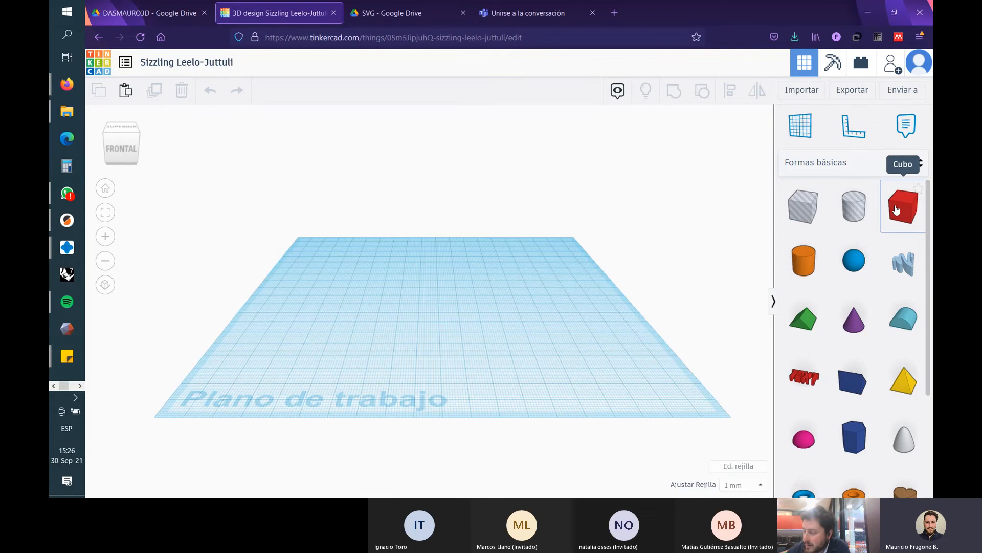
left_click_drag(902, 211, 437, 298)
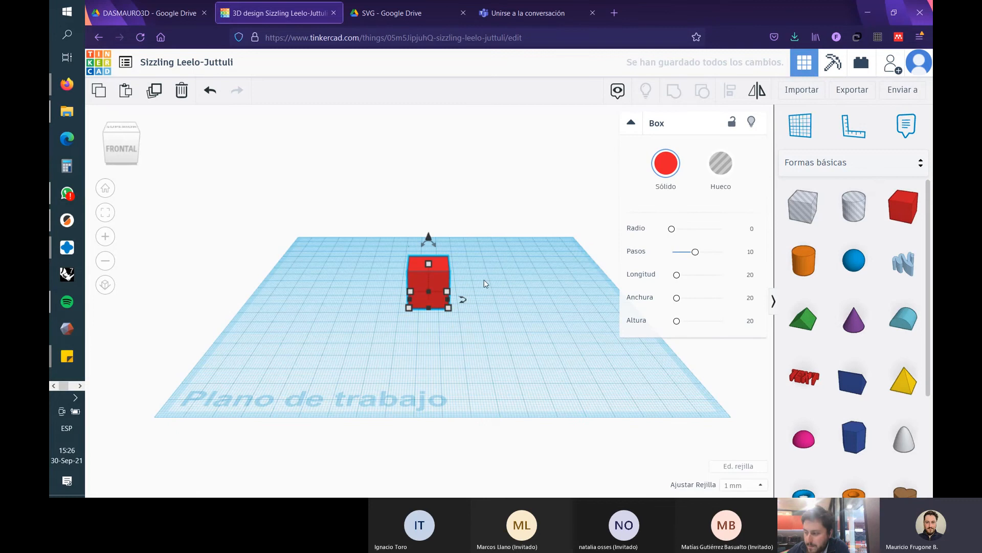
right_click_drag(485, 283, 459, 310)
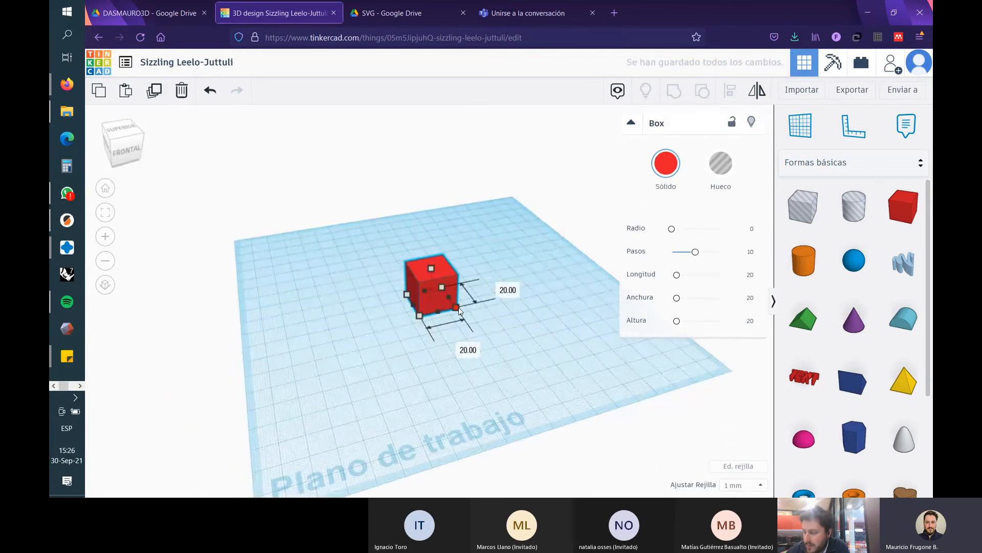
left_click_drag(459, 310, 563, 324)
left_click_drag(408, 295, 353, 266)
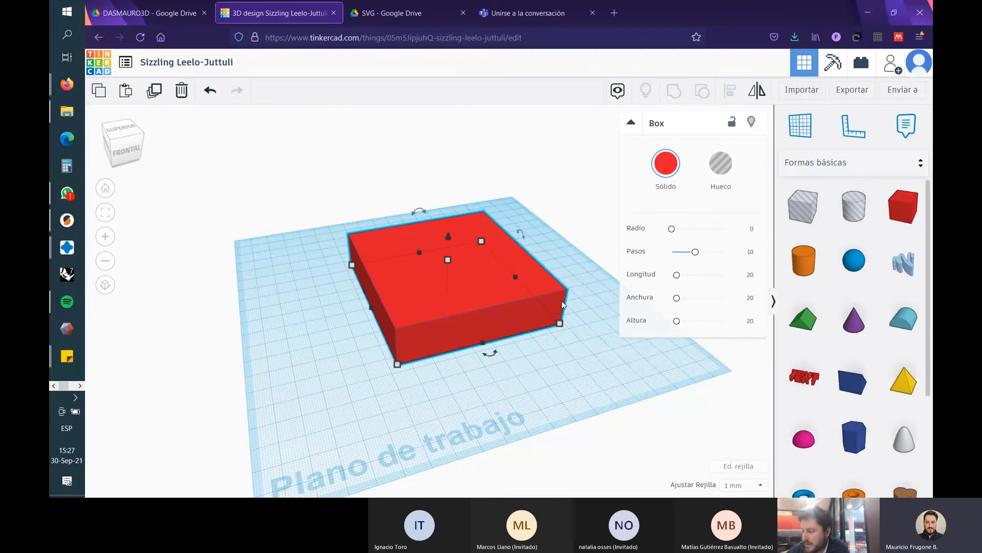
left_click(597, 287)
right_click_drag(597, 288, 476, 226)
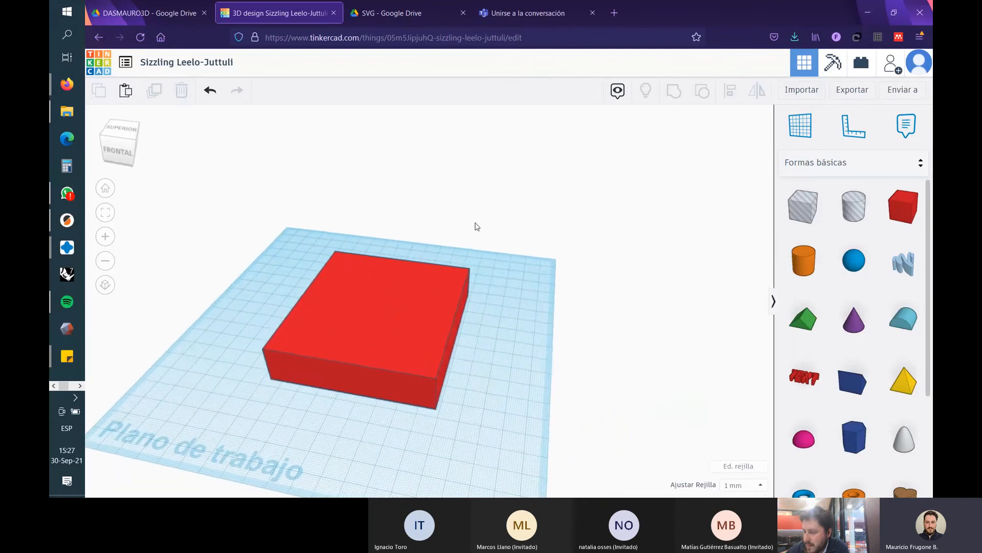
middle_click_drag(476, 226, 520, 214)
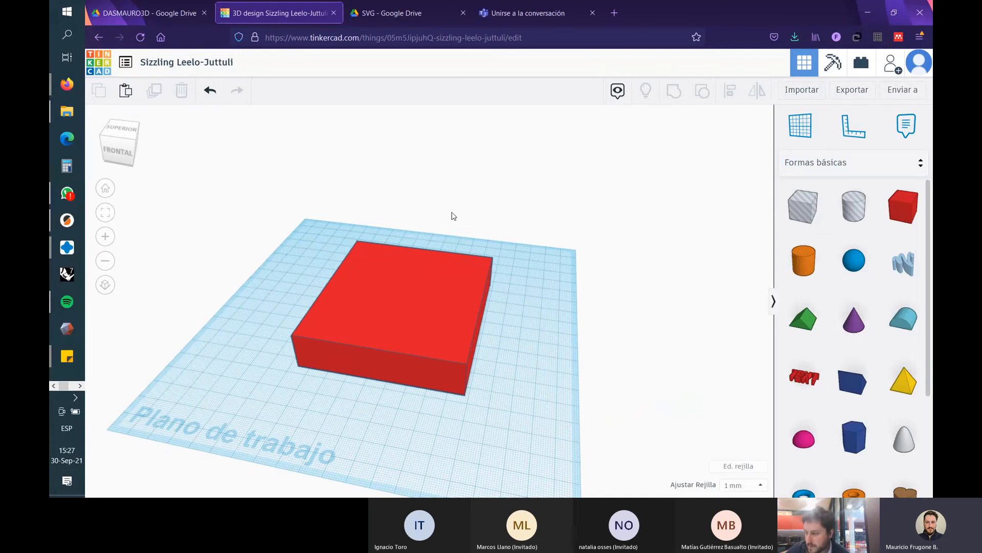
right_click_drag(454, 215, 375, 186)
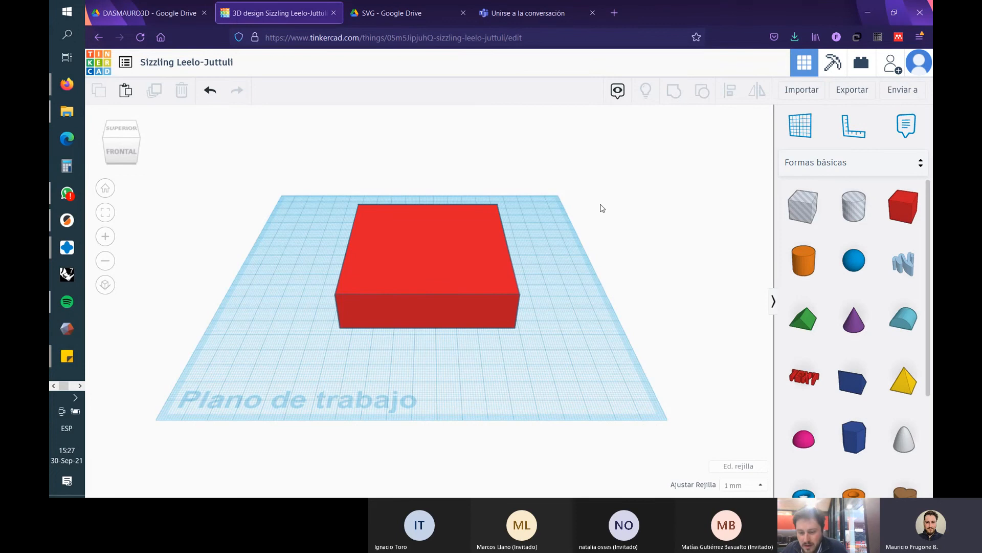
right_click_drag(594, 235, 625, 250)
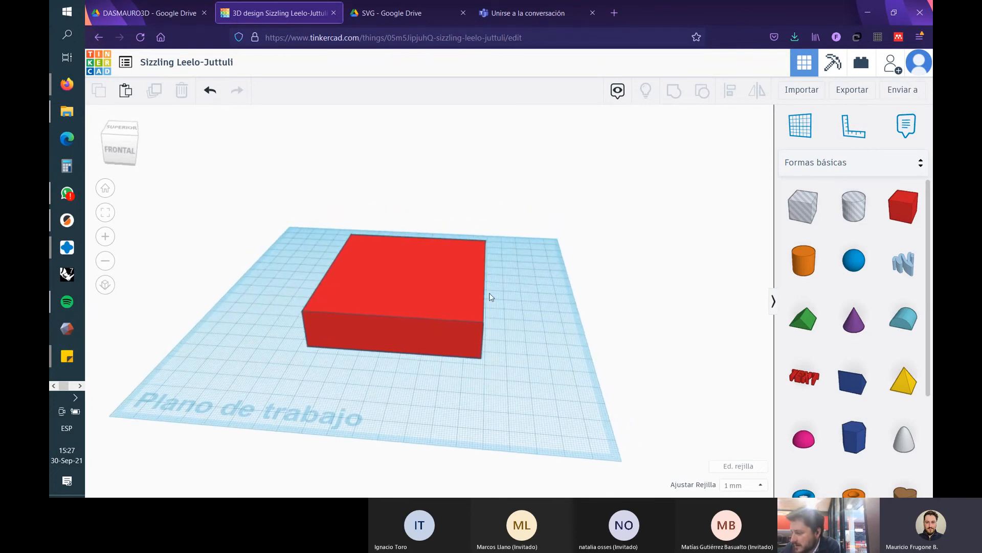
right_click_drag(492, 296, 590, 279)
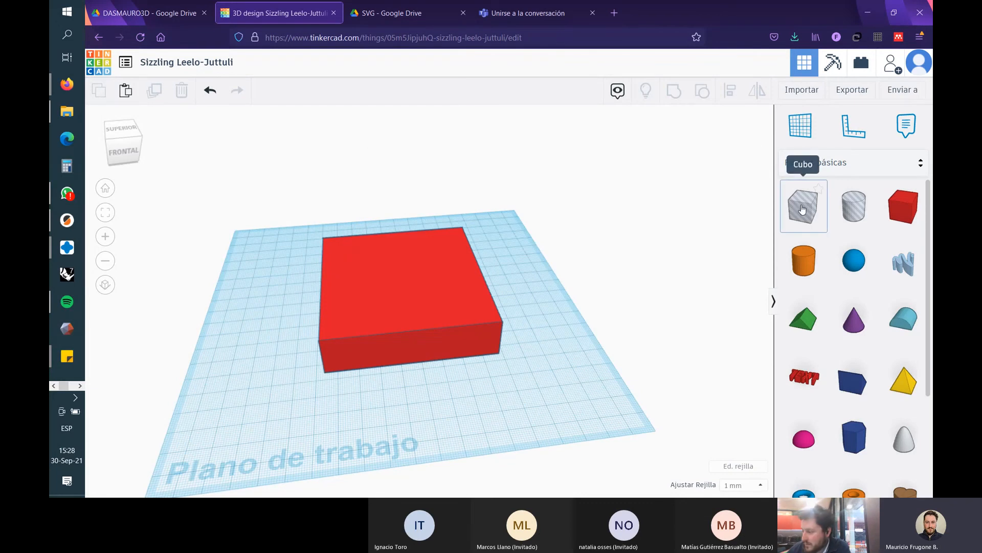
scroll(676, 267, "down", 2)
scroll(677, 267, "down", 1)
right_click_drag(676, 267, 649, 263)
scroll(438, 309, "up", 3)
right_click_drag(564, 268, 610, 265)
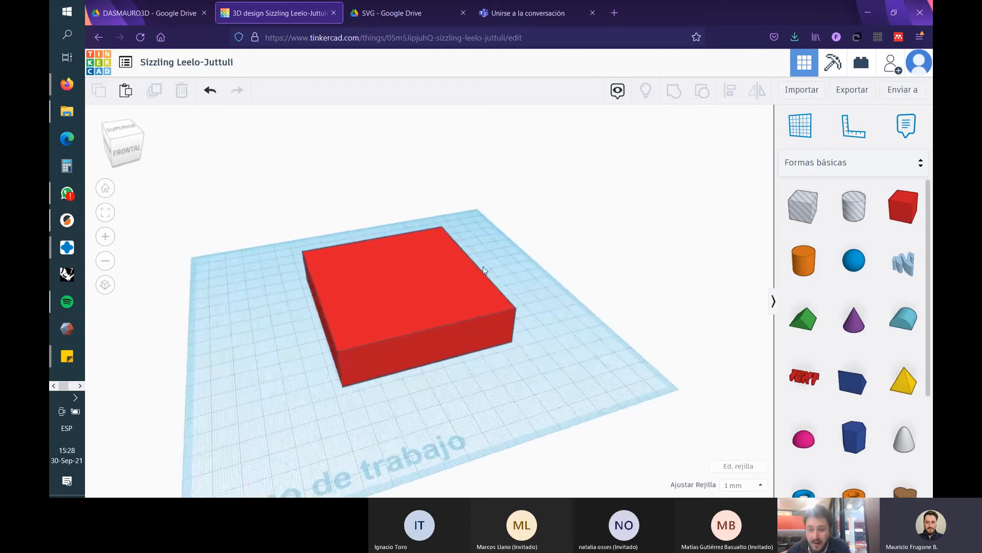
- Raise the height of the large box to 25 mm and deselect it
right_click_drag(484, 322, 386, 281)
left_click(447, 307)
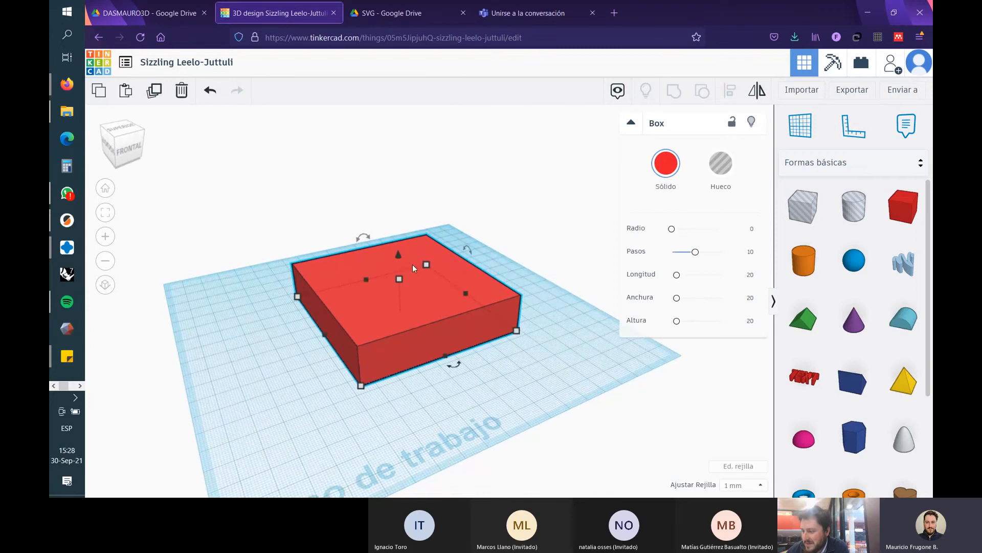
left_click_drag(404, 279, 403, 269)
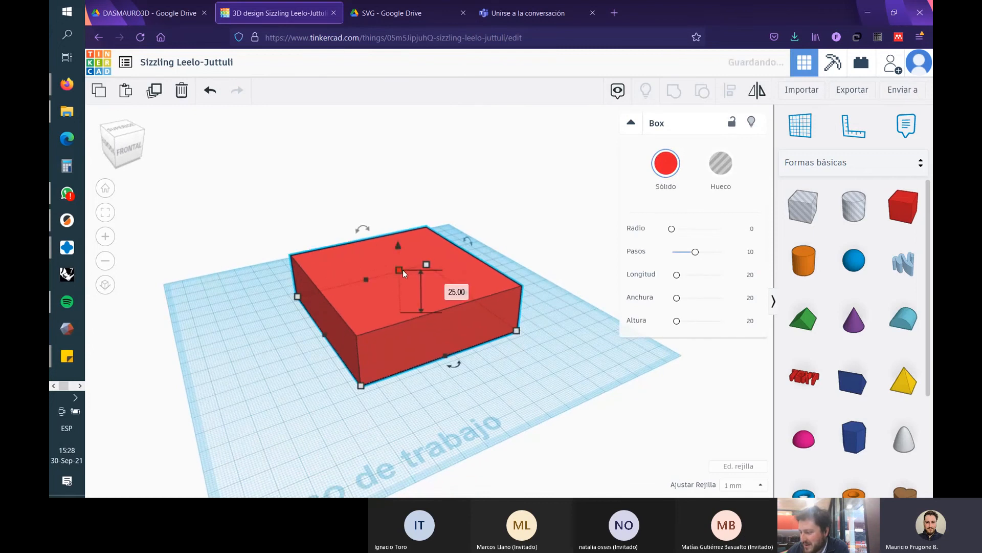
left_click(588, 342)
- Place a second solid box at its default size on the workplane, beside the rear corner of the large box
right_click_drag(588, 342, 596, 236)
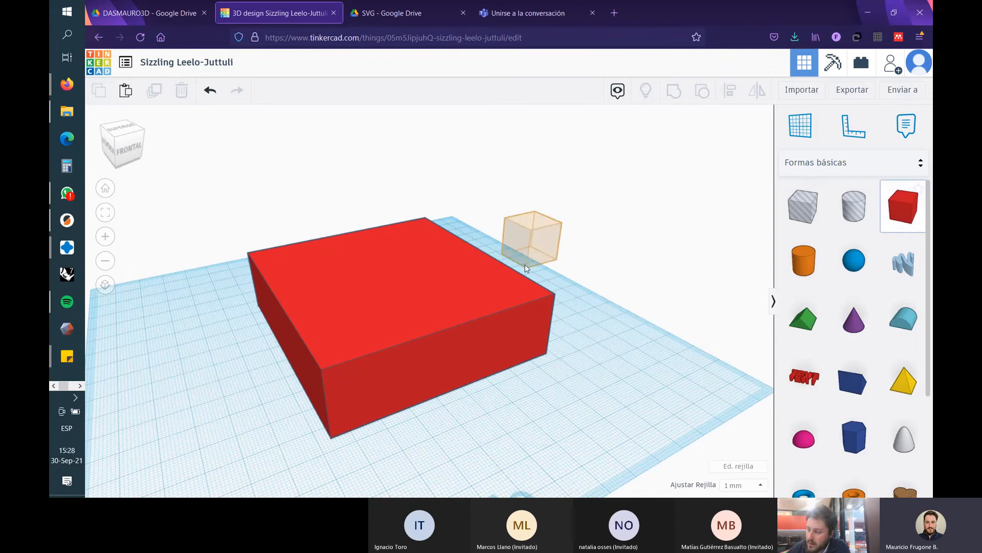
left_click(513, 251)
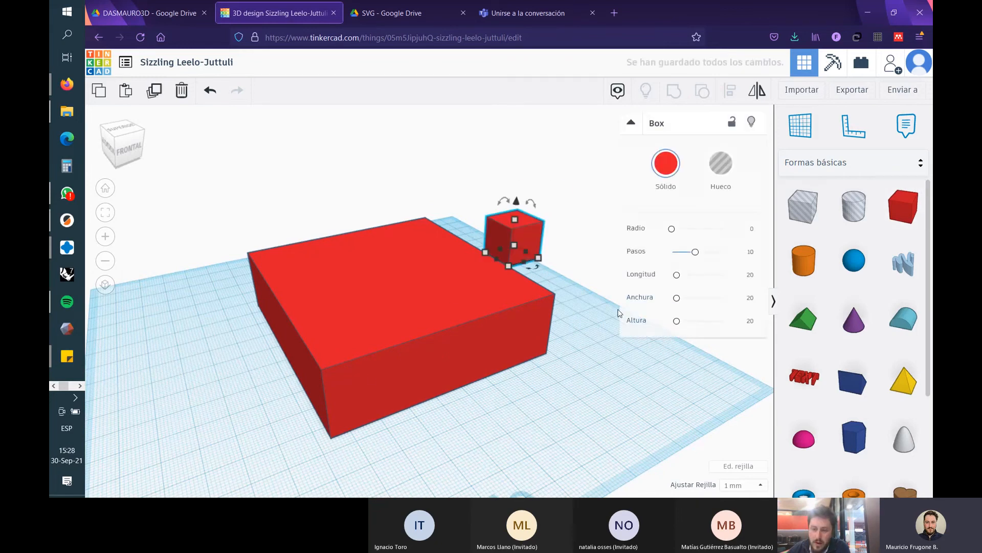
right_click_drag(559, 386, 514, 409)
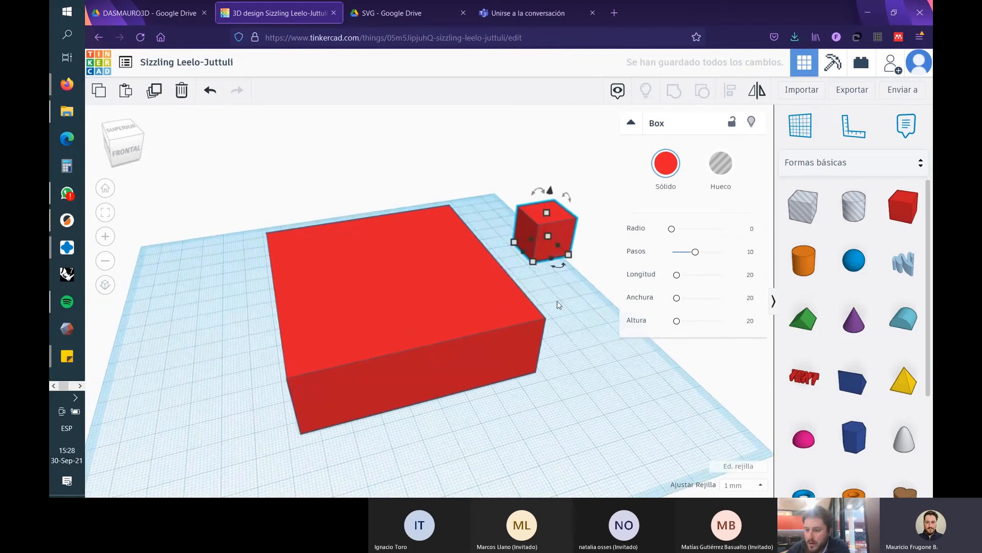
middle_click_drag(559, 305, 541, 321)
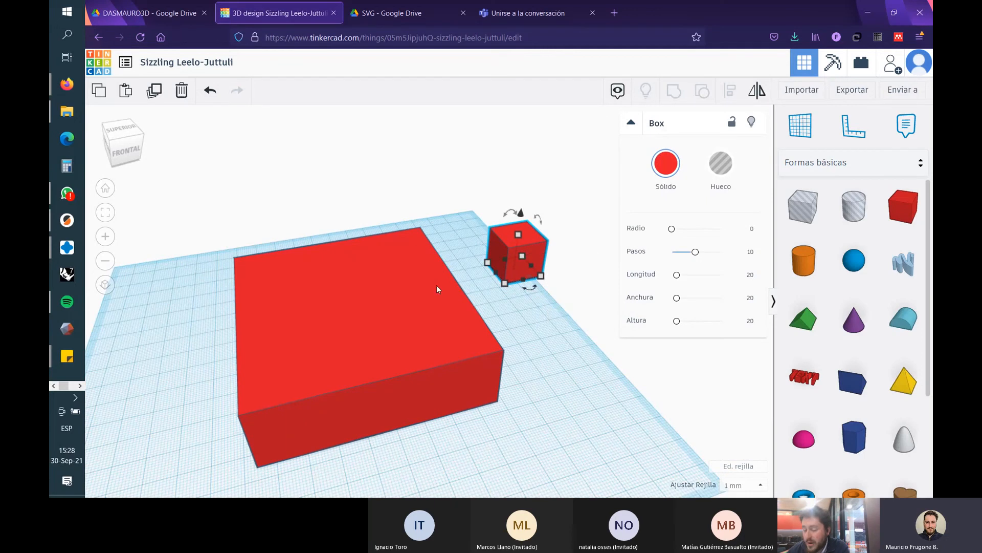
right_click_drag(495, 344, 552, 387)
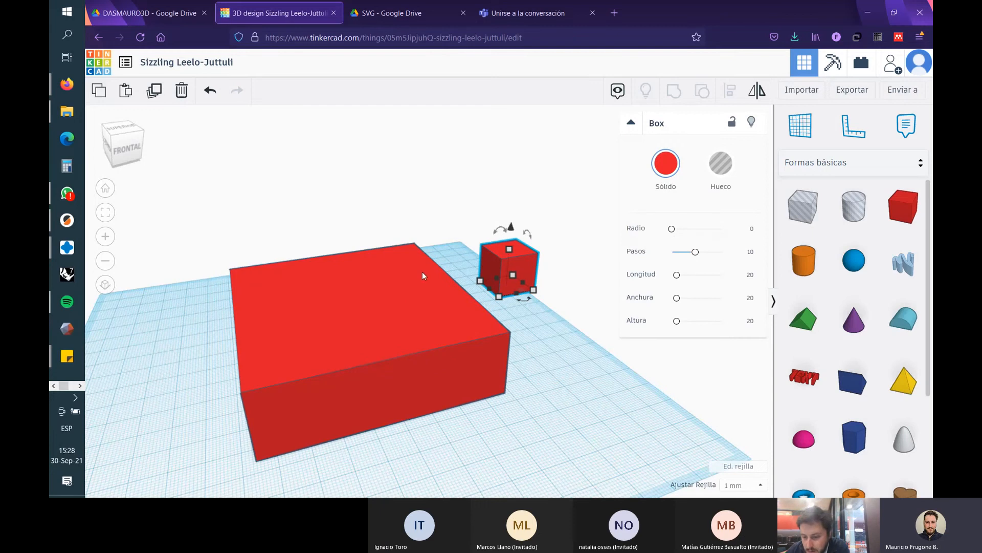
- Raise the second box well above its default height and enlarge its base to 47 by 47 mm
right_click_drag(562, 302, 537, 318)
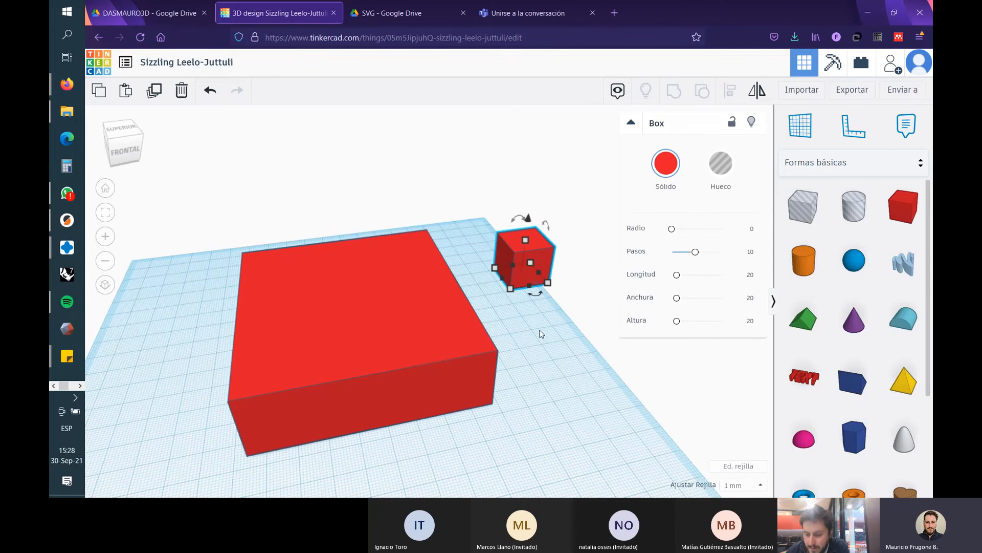
right_click_drag(541, 334, 485, 333)
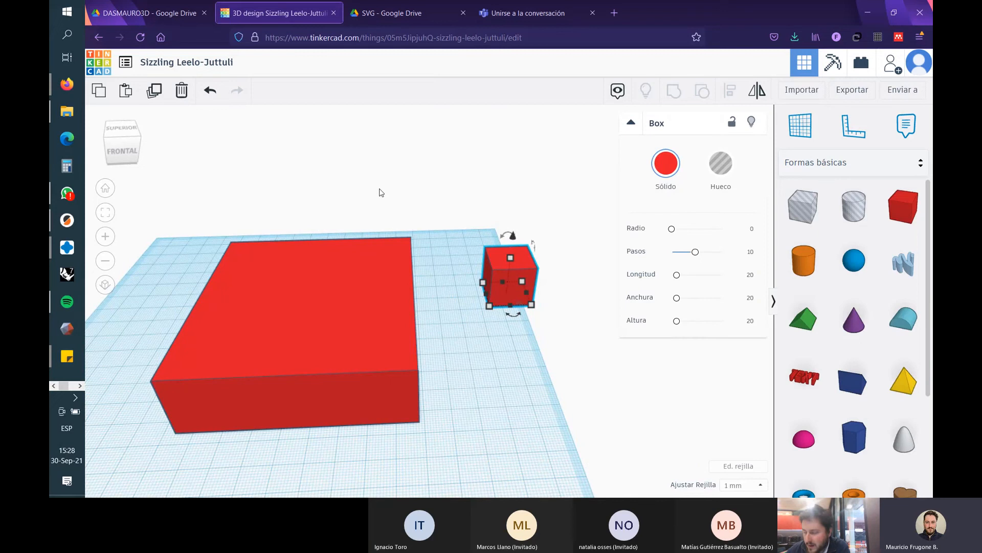
left_click(522, 281)
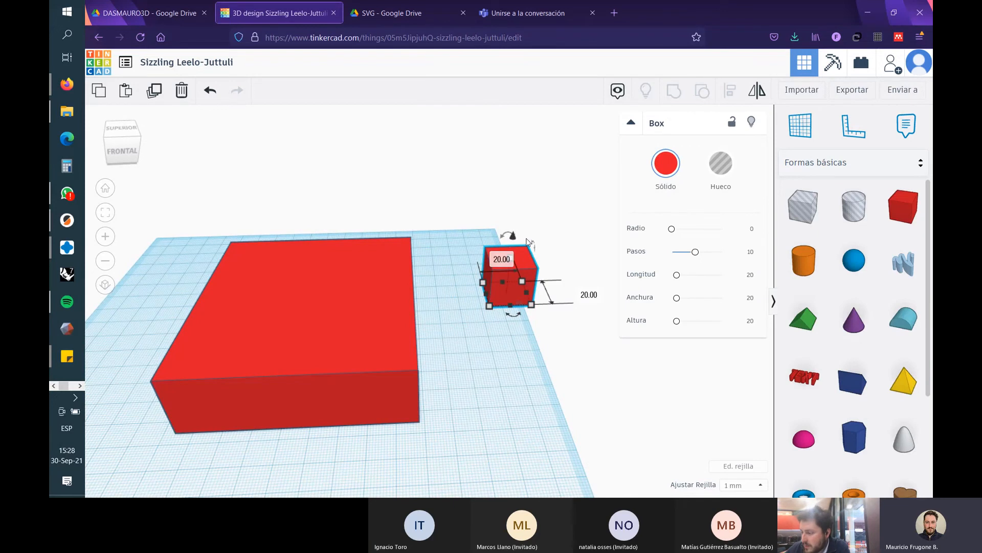
right_click_drag(555, 234, 566, 213)
scroll(508, 262, "up", 2)
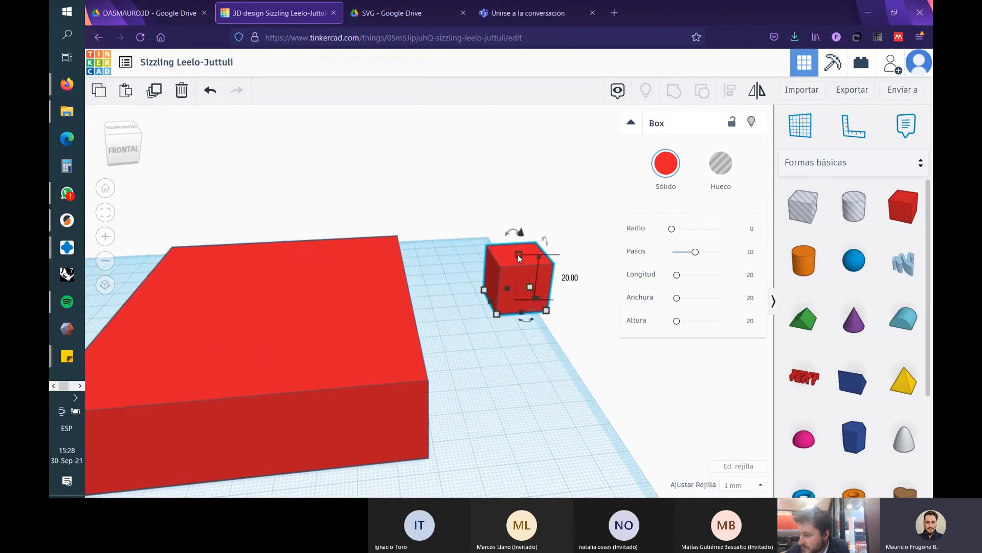
left_click_drag(520, 256, 521, 187)
scroll(515, 307, "down", 2)
right_click_drag(508, 331, 529, 353)
scroll(467, 290, "up", 3)
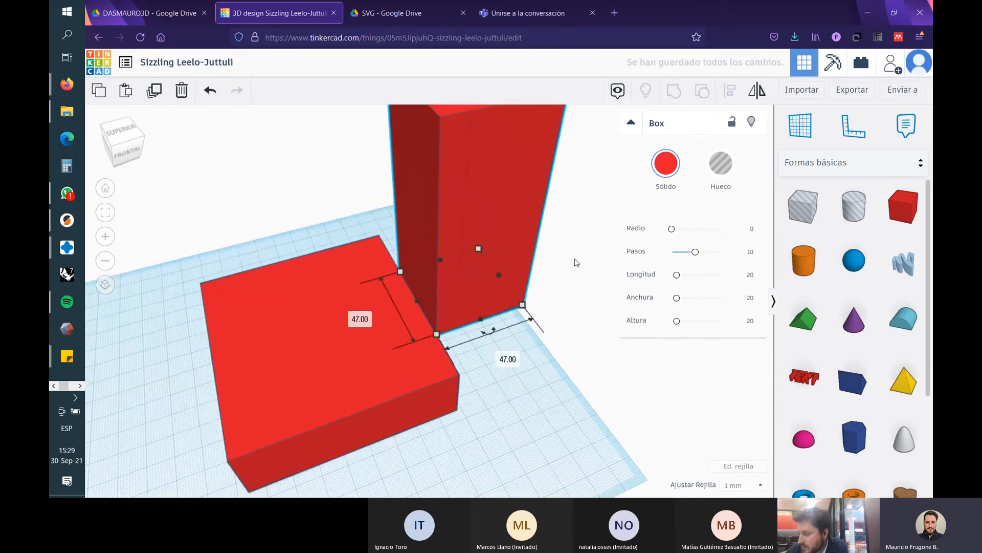
- Enlarge the second box's base to 90 by 90 mm and lower its height to 40 mm
scroll(562, 310, "up", 2)
scroll(571, 312, "down", 4)
left_click_drag(457, 162, 479, 268)
left_click_drag(434, 339, 415, 418, "shift")
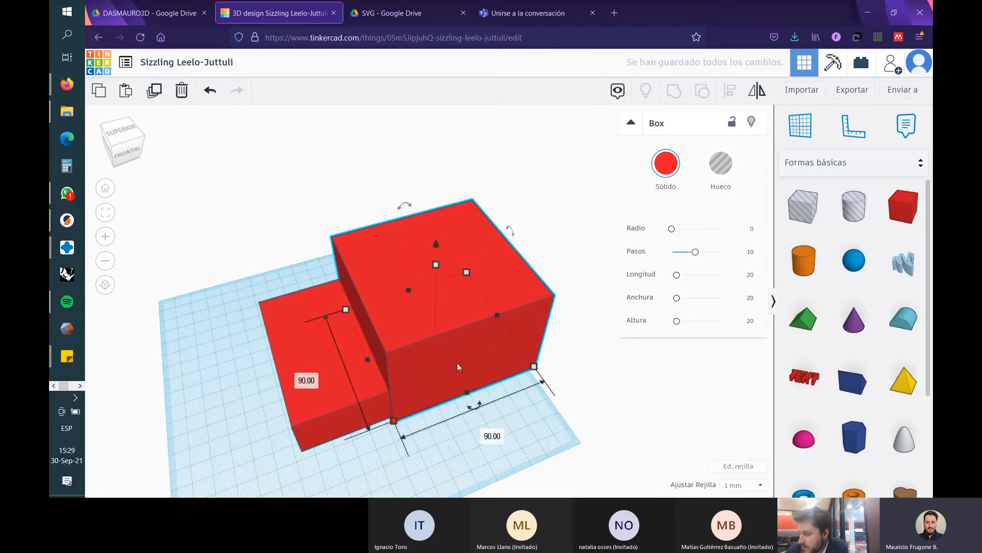
right_click_drag(334, 335, 382, 328)
left_click_drag(440, 258, 442, 292)
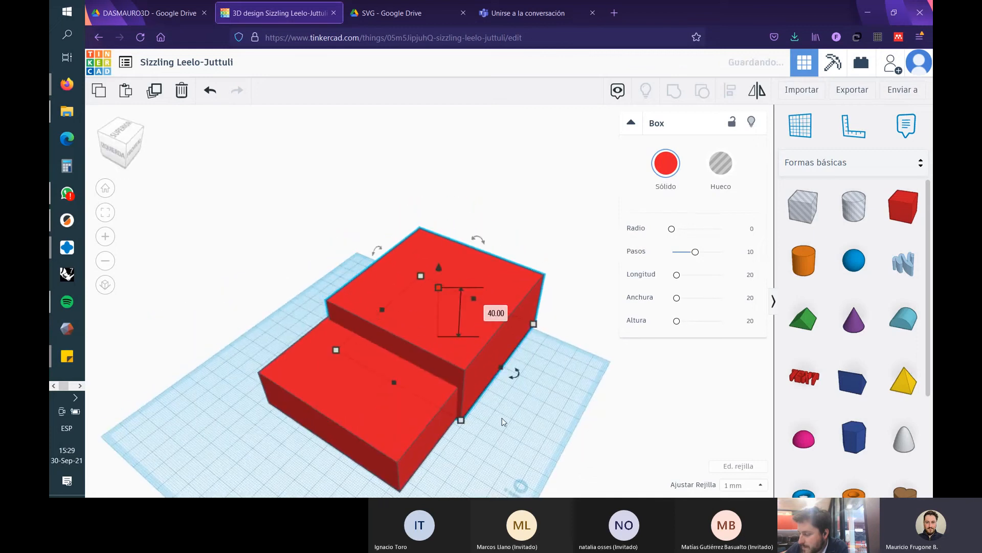
- Scale the second box down proportionally to a base of about 79 mm square and move it clear of the first box
left_click_drag(462, 415, 454, 397, "shift")
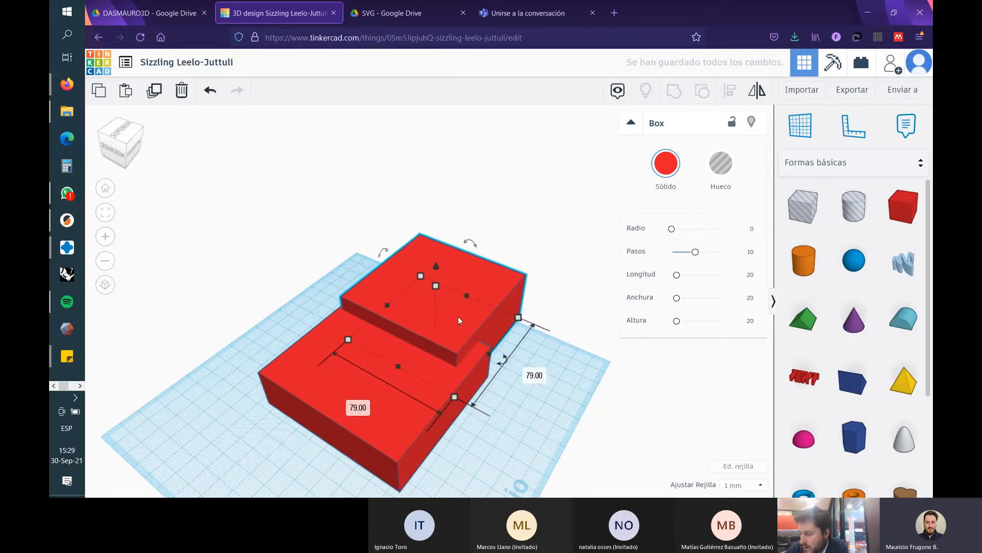
left_click_drag(458, 317, 475, 265)
mouse_move(398, 482)
right_click_drag(572, 385, 513, 352)
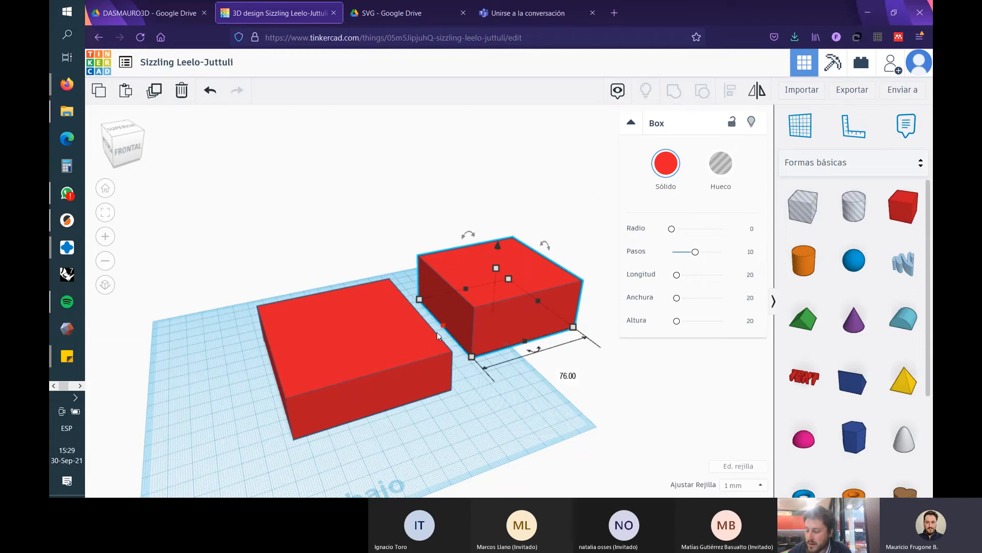
- Resize the first box from its front corner to a base of 87 by 90 mm
left_click(420, 369)
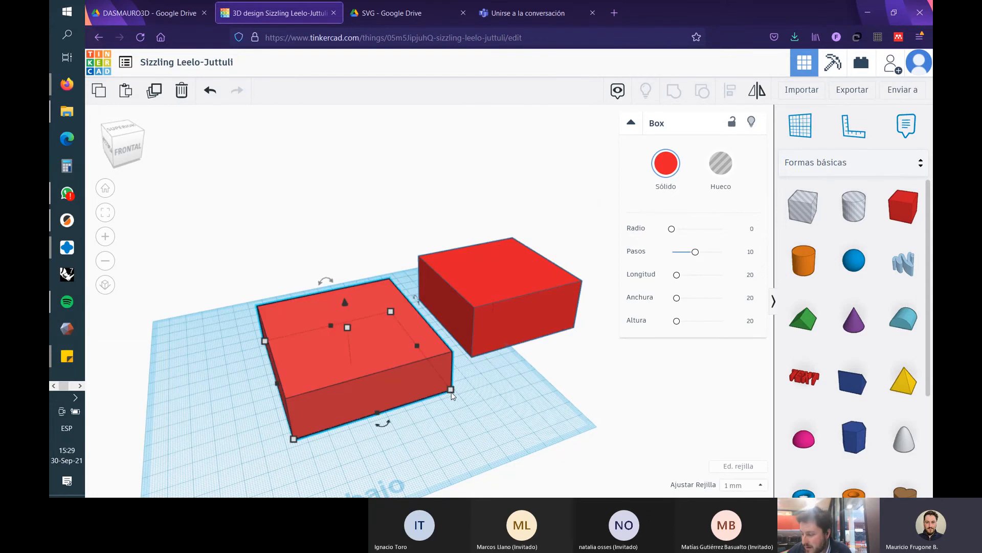
mouse_move(452, 393)
left_click_drag(451, 393, 458, 393)
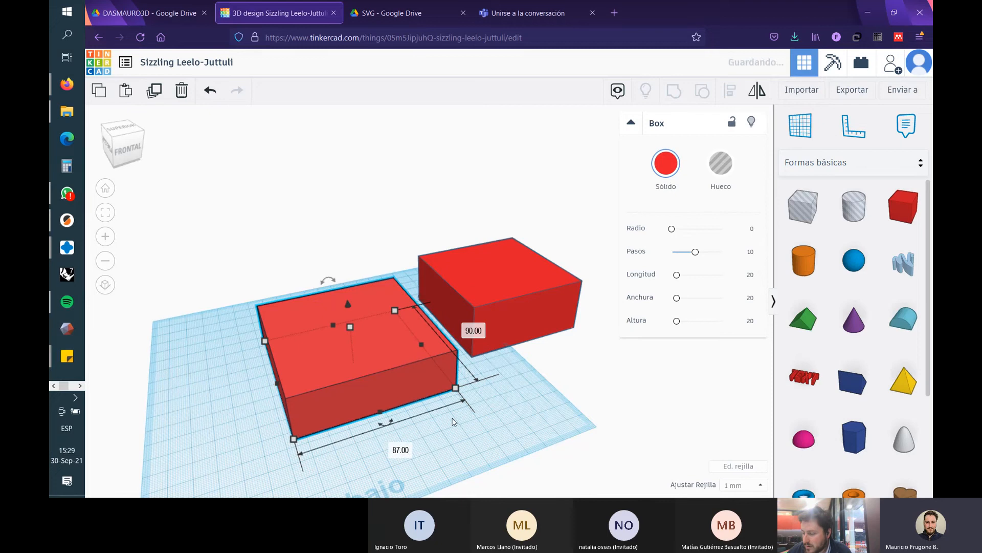
- Set the first box's base to exactly 50 mm wide and 40 mm long
left_click(399, 450)
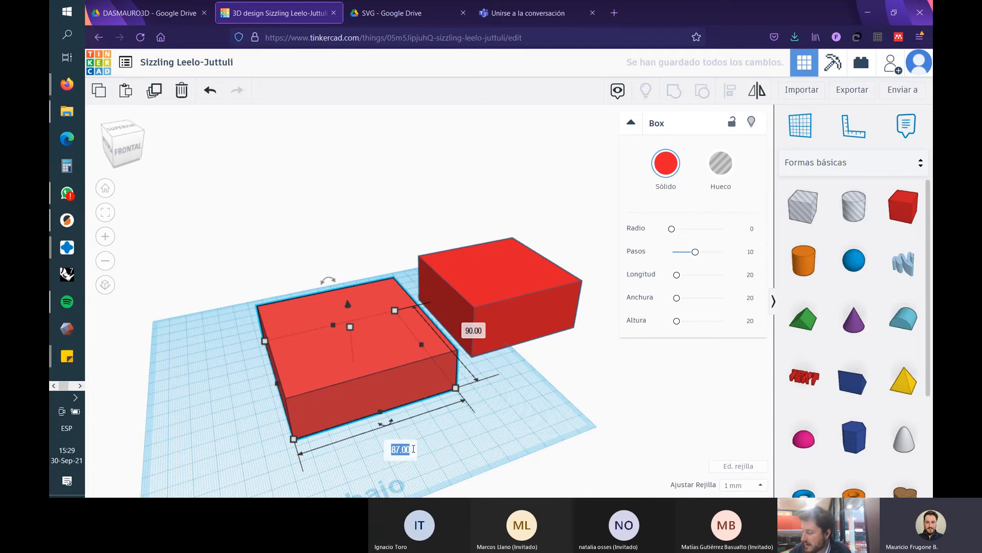
type("50")
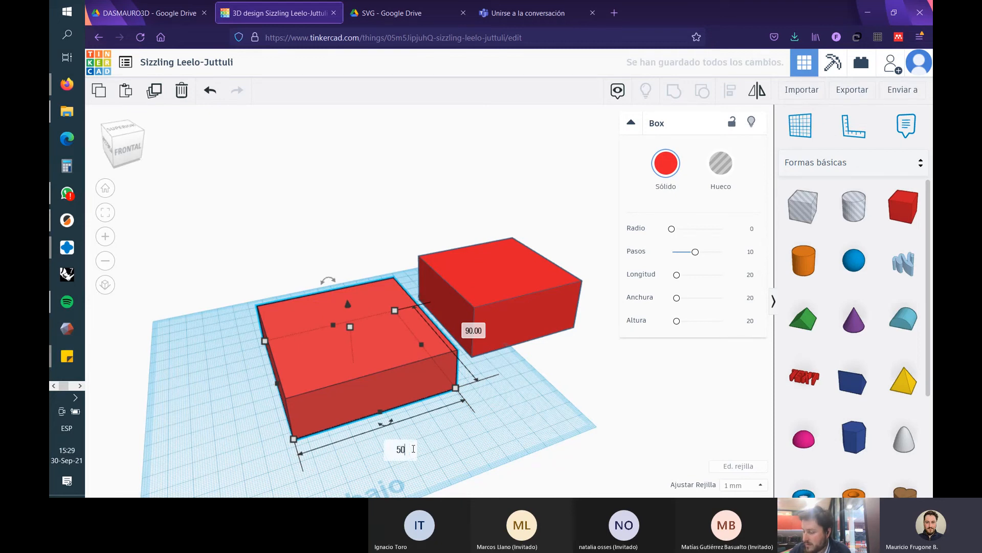
key("Return")
left_click(420, 344)
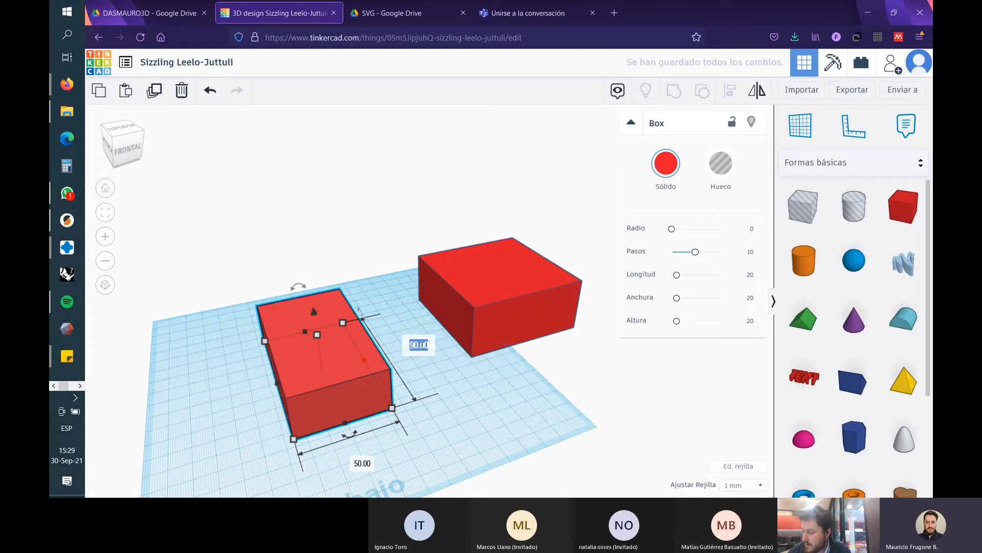
type("40")
key("Return")
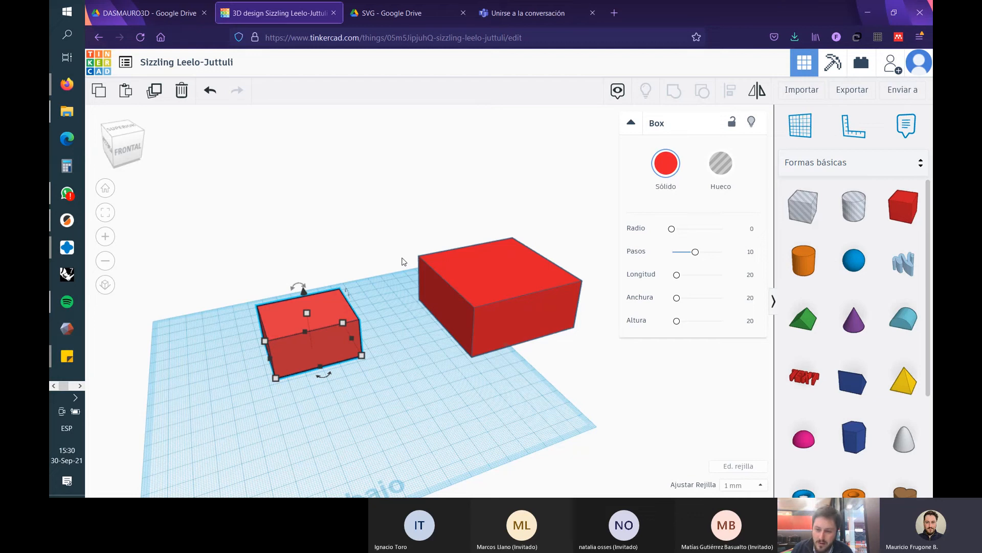
- Undo the exact width and length changes on the first box and deselect it
key("ctrl+z")
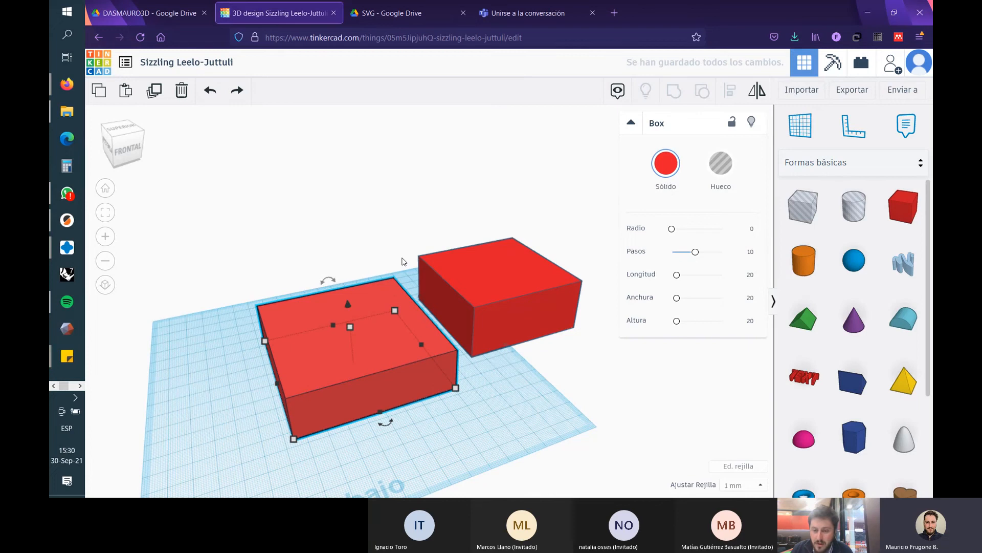
left_click(592, 376)
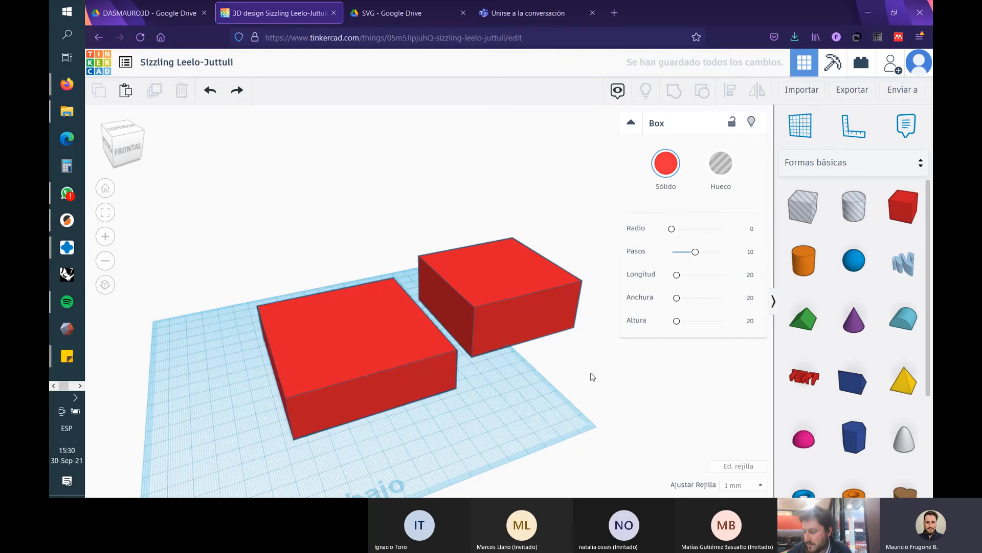
right_click_drag(592, 376, 581, 397)
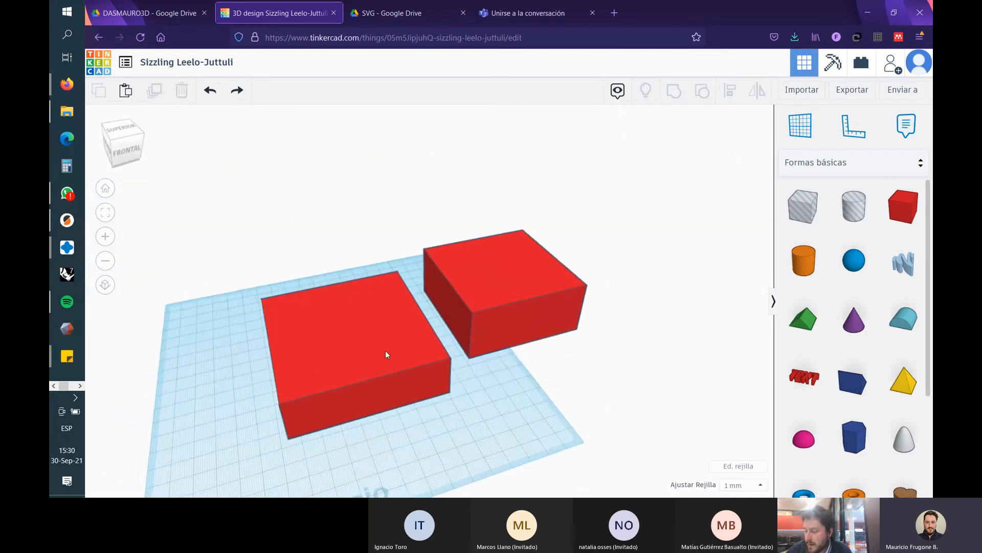
- Turn the second box, beside the first one, into a hole
left_click(527, 269)
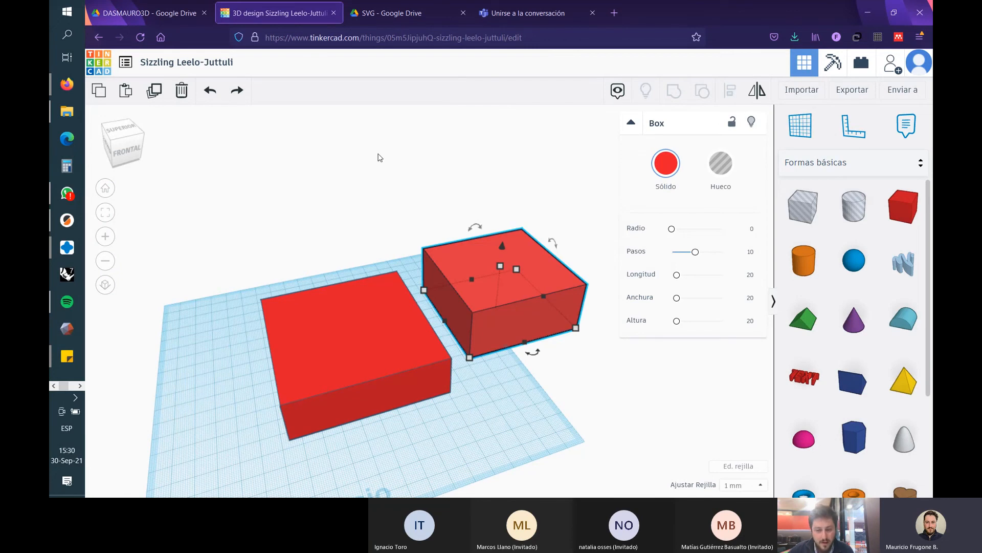
left_click(333, 316)
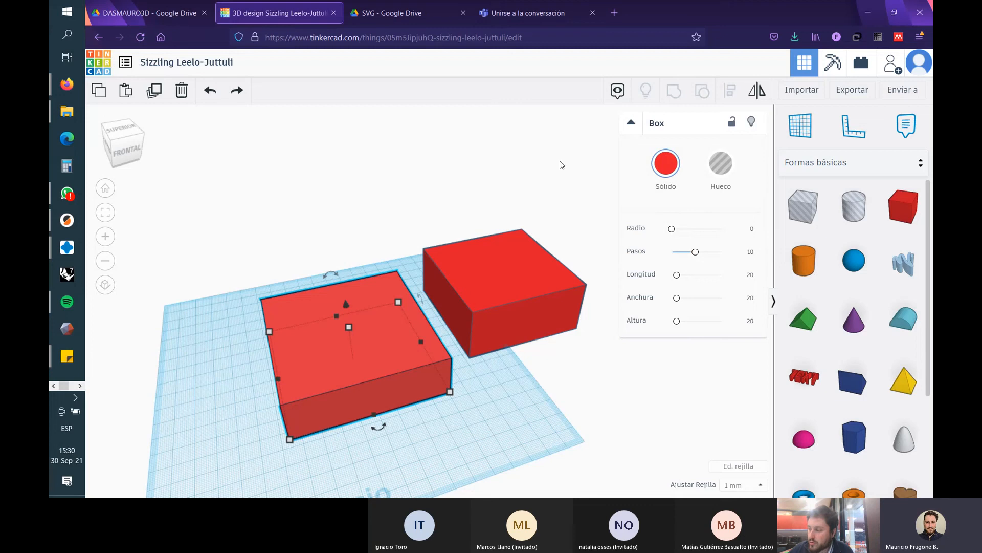
left_click(505, 255)
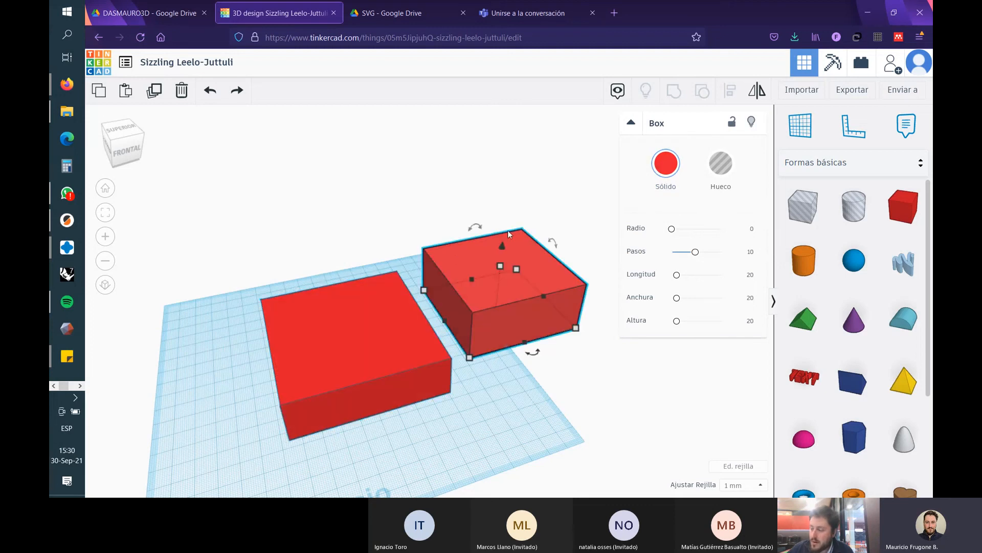
left_click(718, 165)
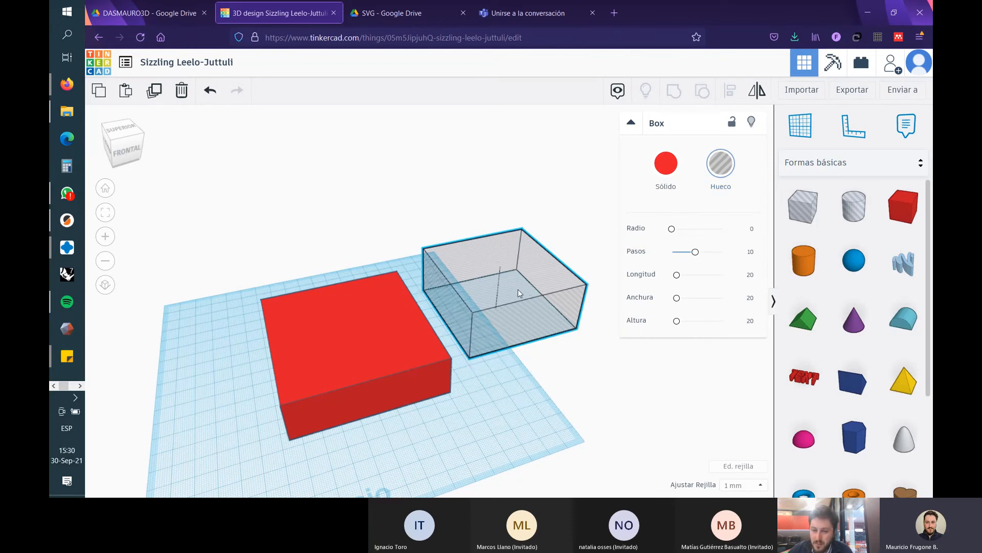
- Overlap the hole box with the front corner of the solid box and group both to cut a notch
left_click_drag(519, 292, 558, 321)
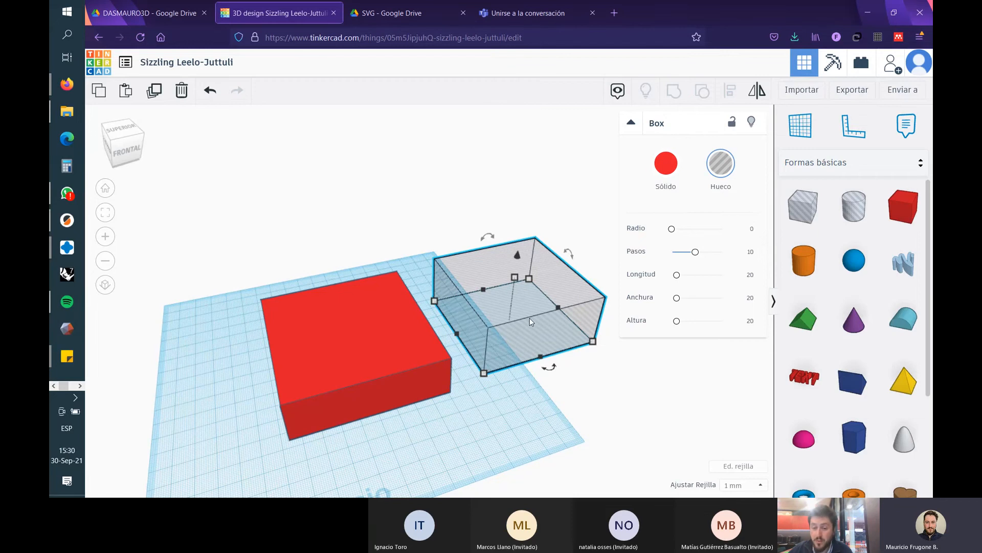
left_click_drag(525, 317, 483, 407)
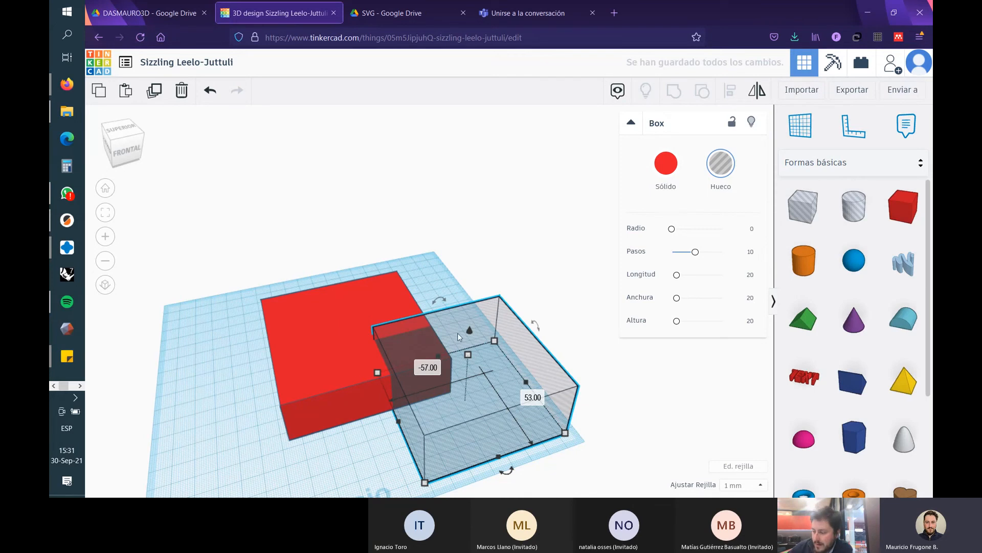
left_click(342, 312, "shift")
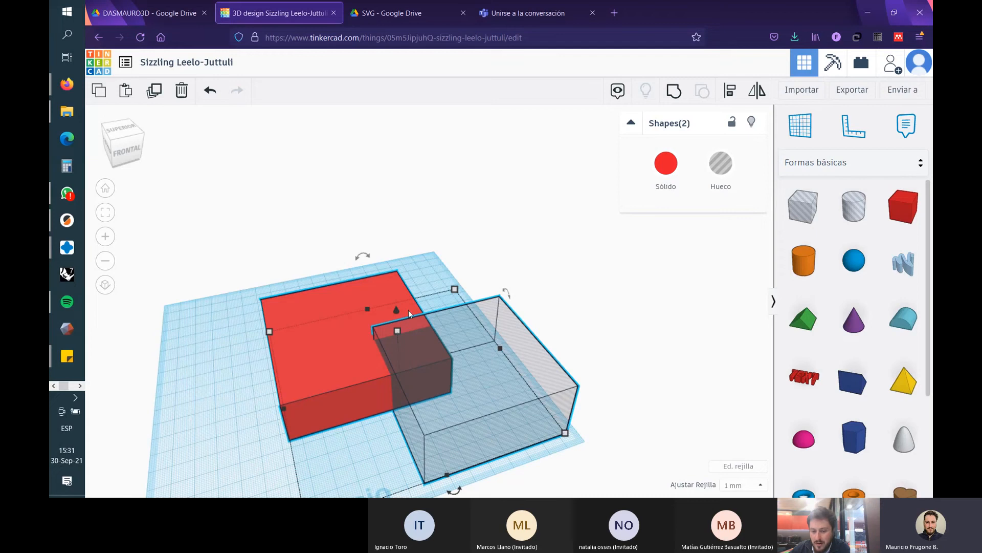
left_click(675, 95)
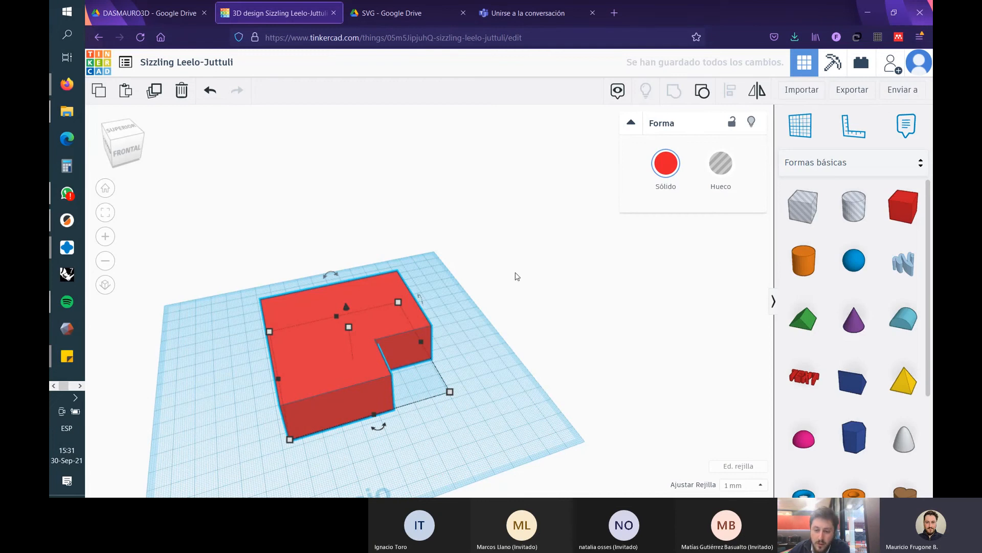
right_click_drag(537, 346, 502, 337)
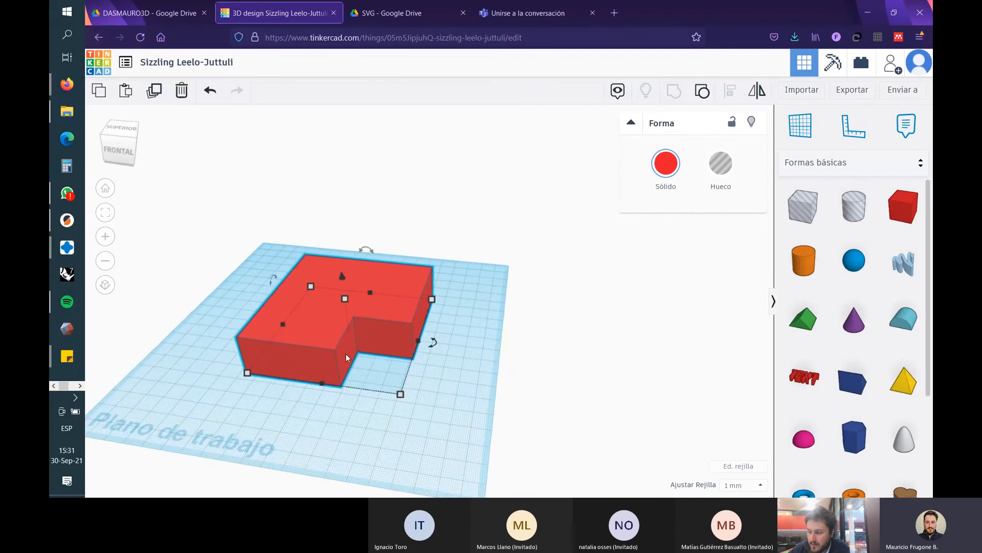
scroll(432, 348, "up", 3)
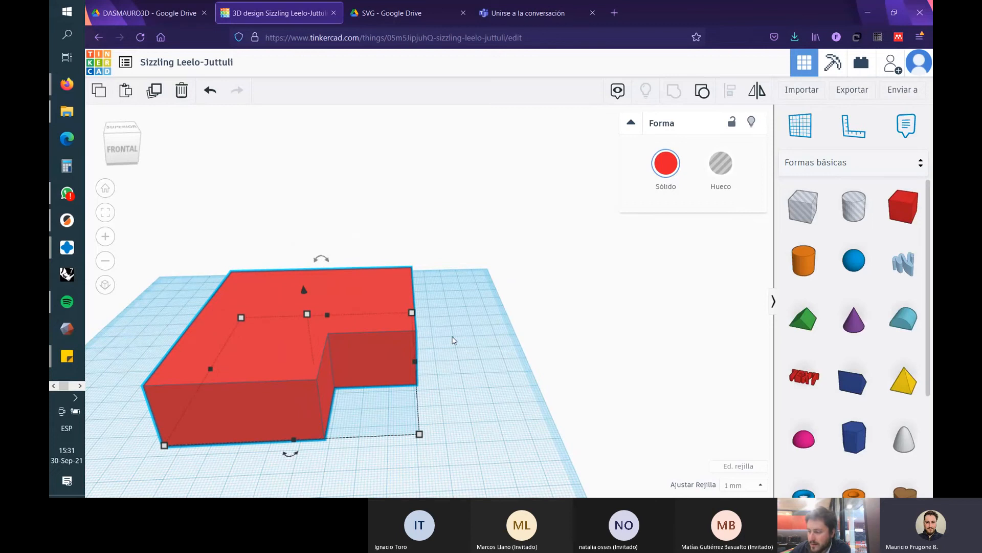
- Undo the grouping and the hole box's move onto the solid box, and leave both shapes deselected
key("ctrl+z")
right_click_drag(467, 290, 522, 416)
left_click(358, 338)
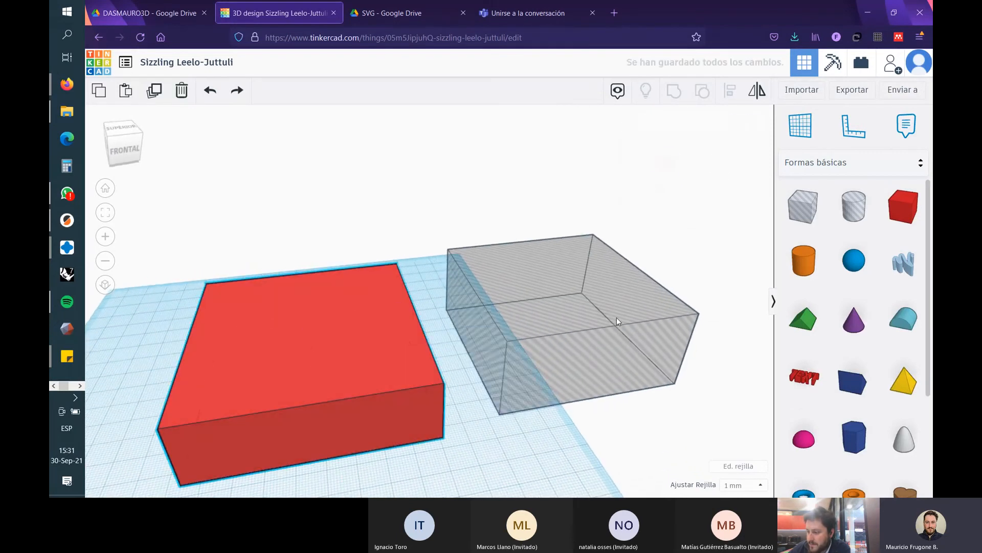
left_click(573, 341, "shift")
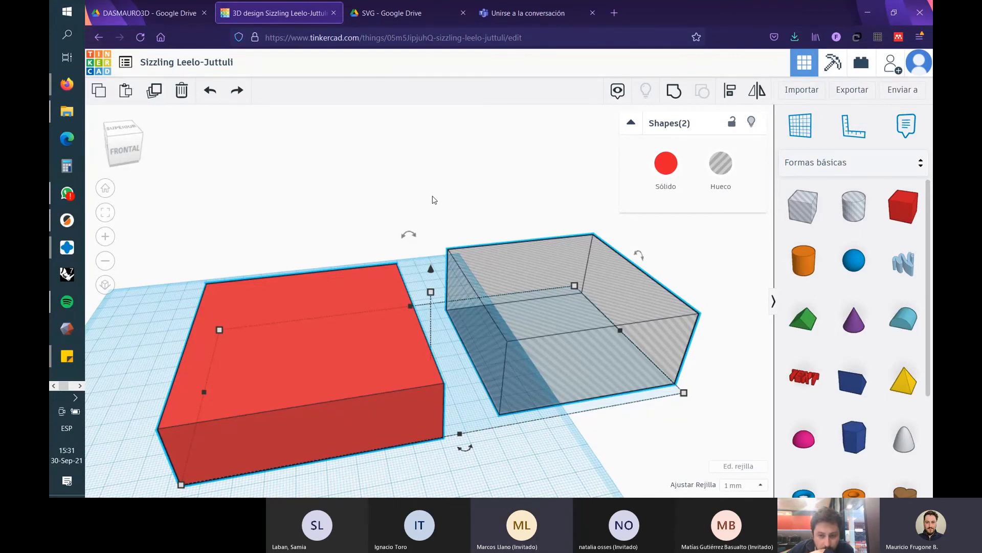
scroll(438, 217, "down", 4)
left_click(326, 224)
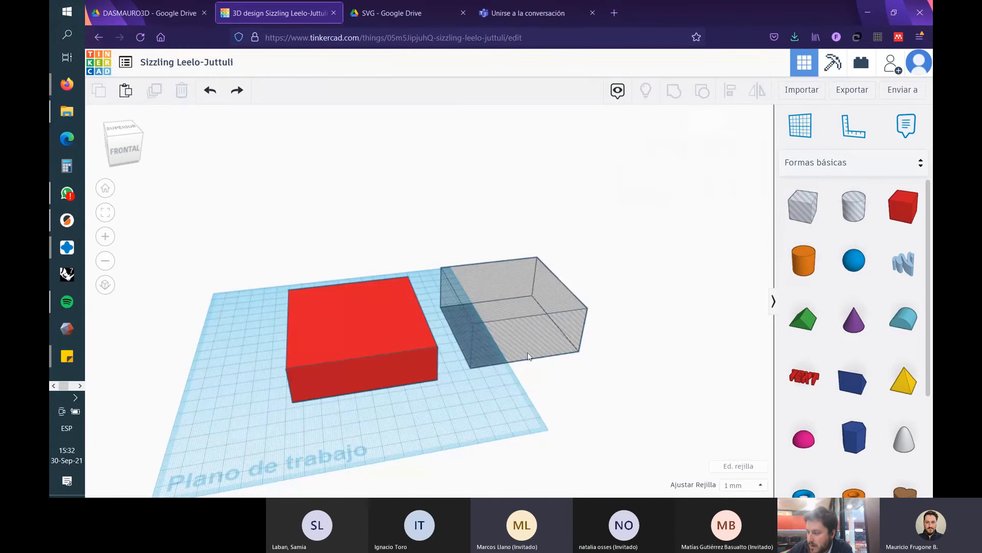
right_click_drag(594, 414, 607, 407)
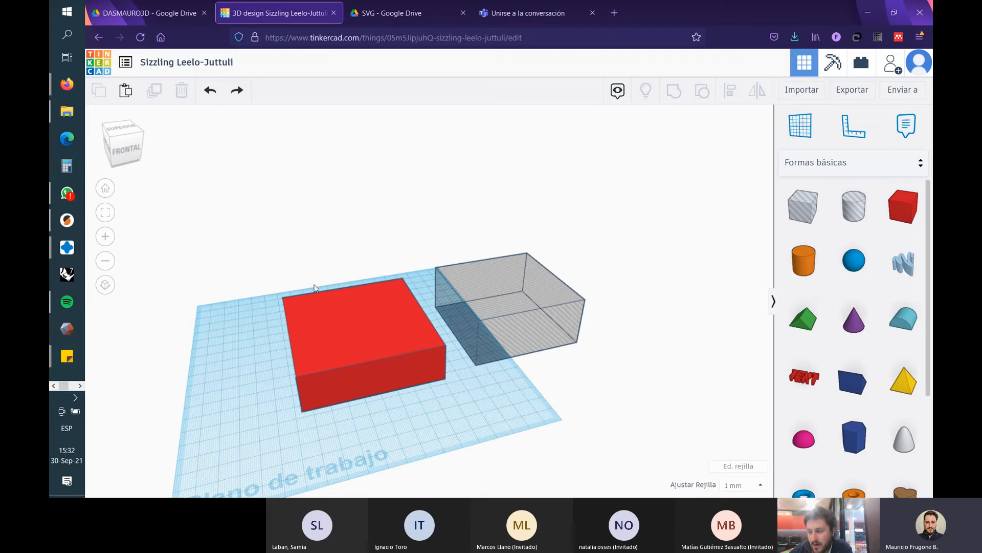
middle_click_drag(361, 463, 381, 417)
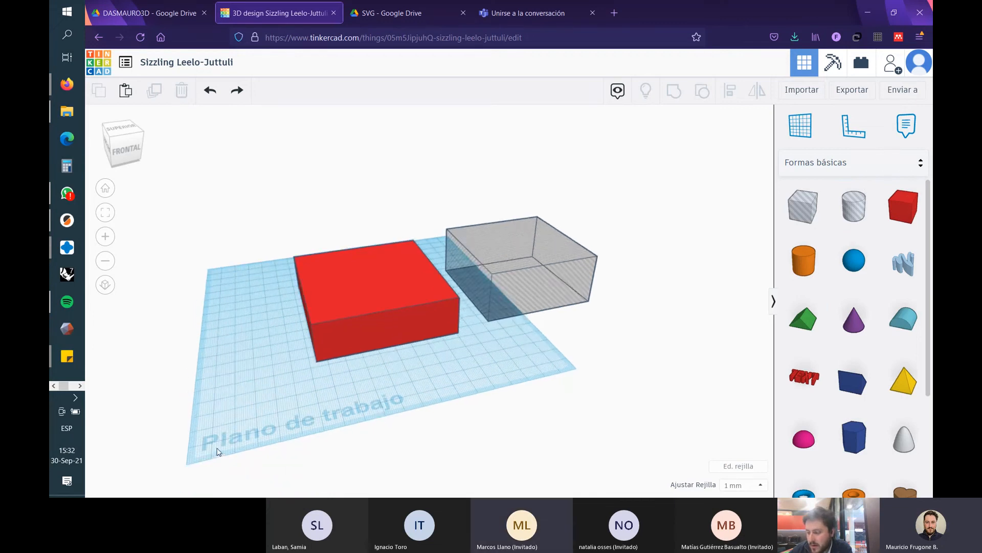
middle_click_drag(437, 359, 441, 376)
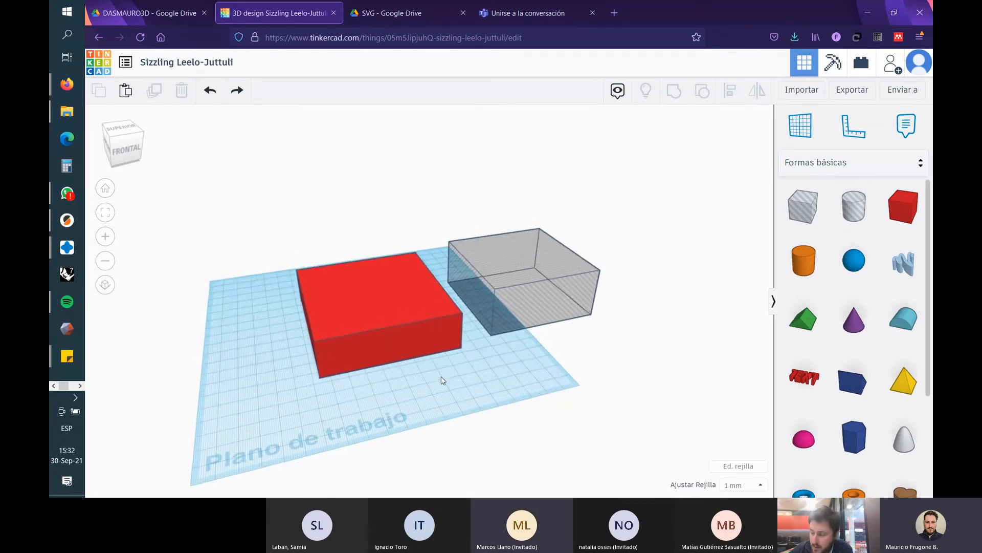
left_click(531, 262)
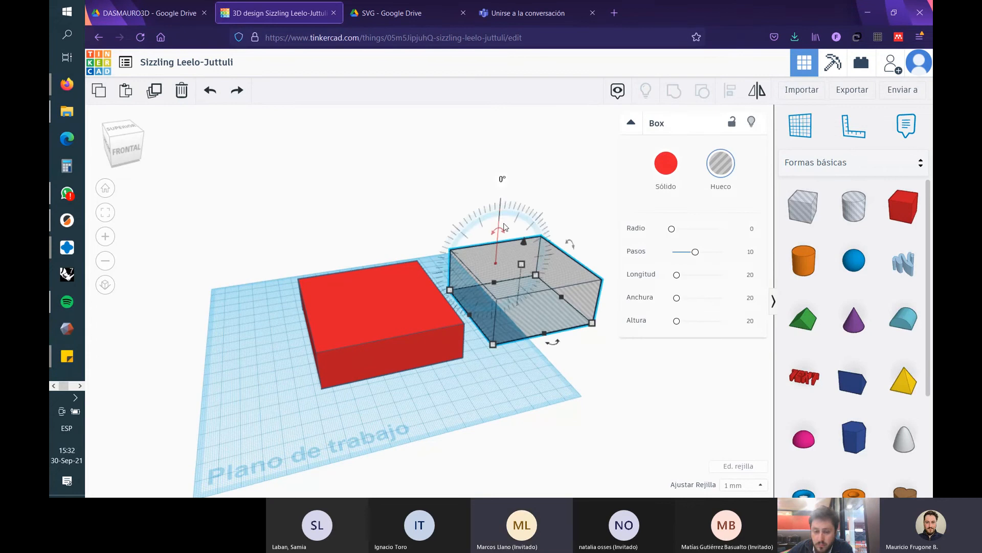
left_click(722, 169)
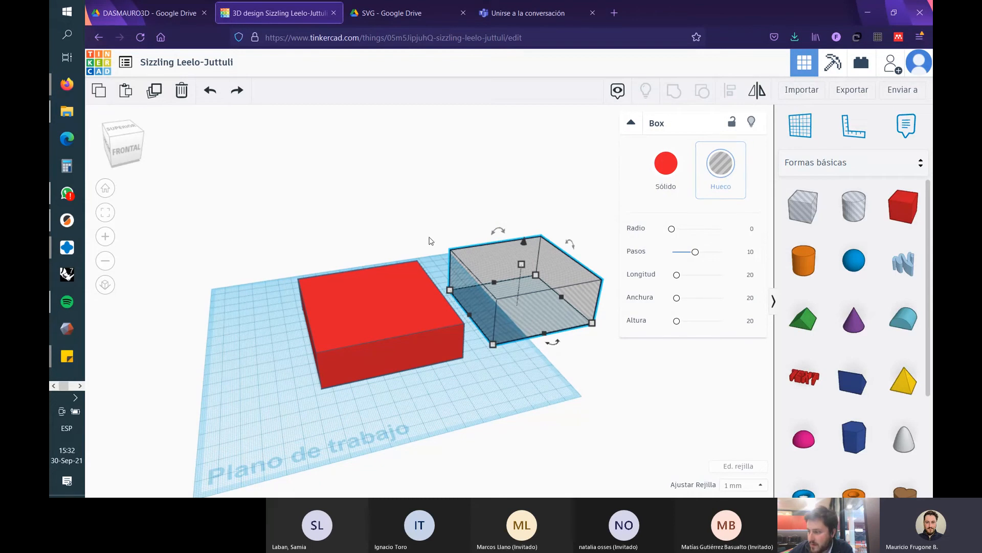
middle_click_drag(499, 193, 459, 203)
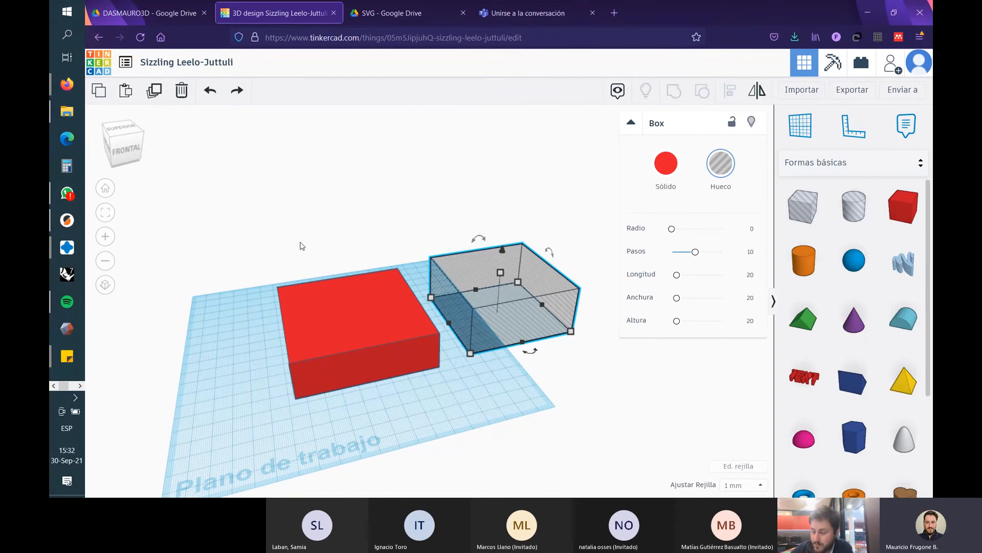
right_click_drag(444, 222, 427, 236)
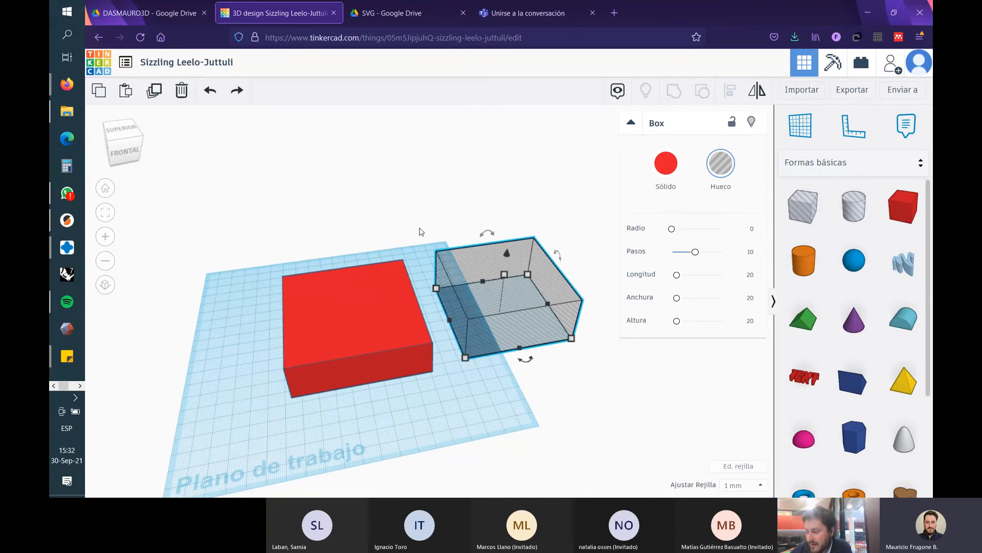
right_click_drag(421, 228, 429, 227)
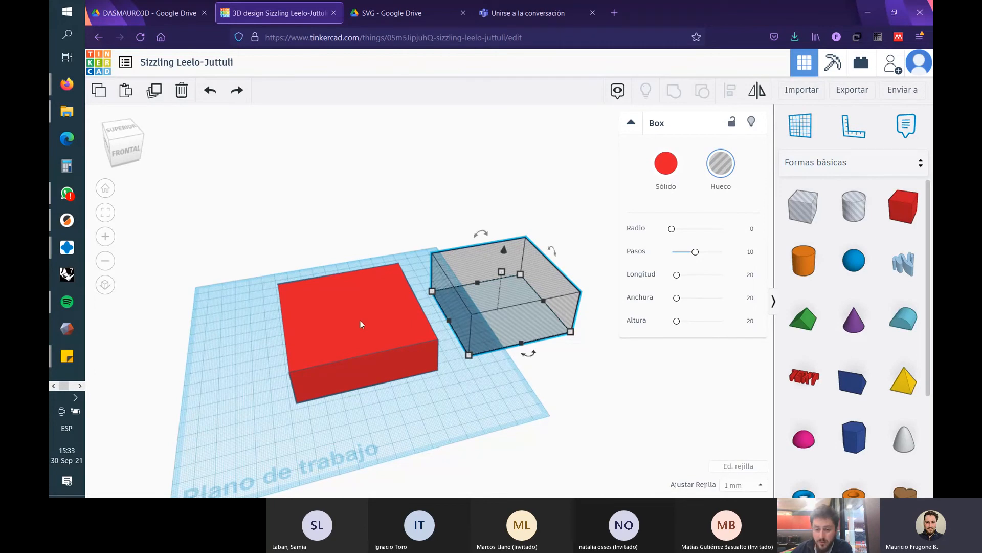
left_click(454, 203)
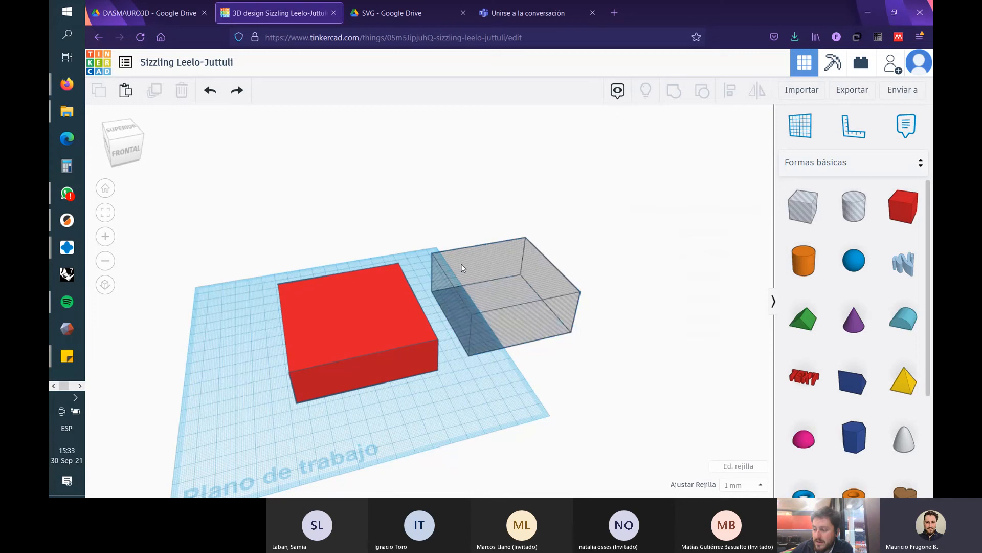
- Align the hole box and the solid box by their centres along both horizontal axes
left_click(494, 280)
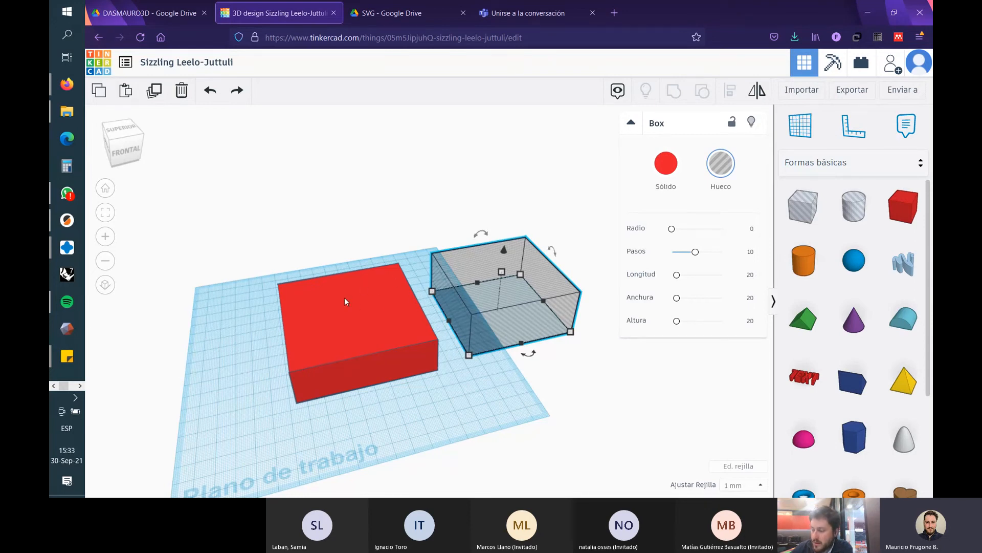
left_click(359, 306, "shift")
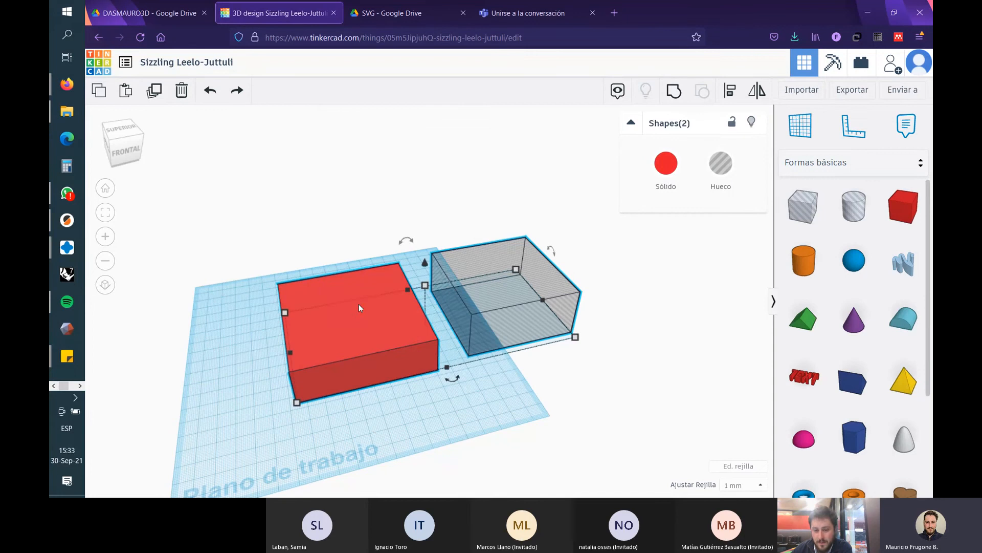
left_click(732, 95)
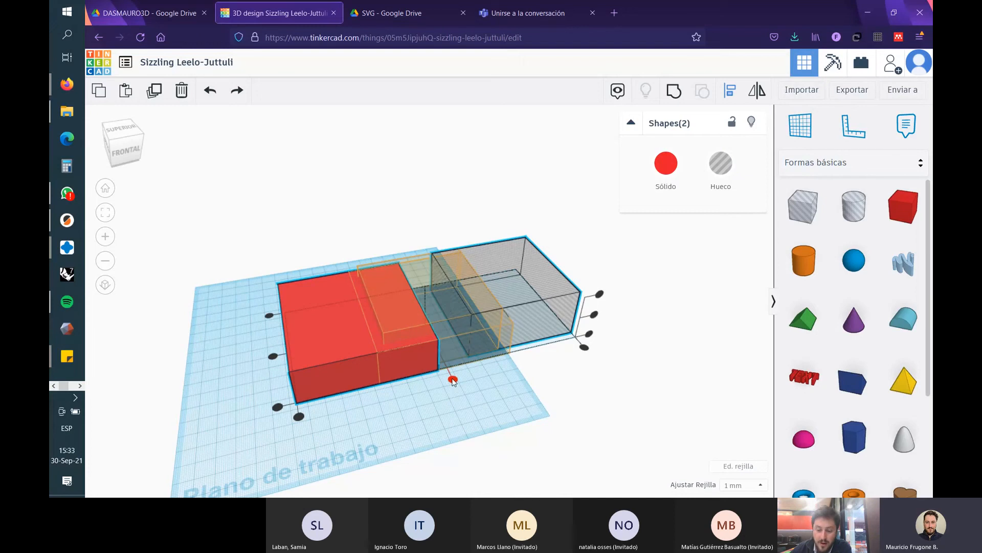
left_click(452, 380)
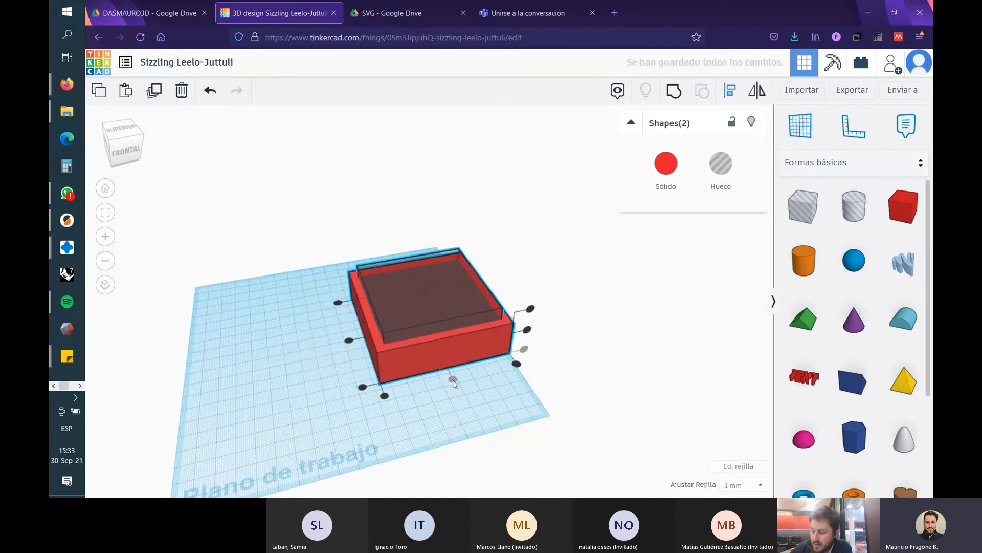
left_click(348, 341)
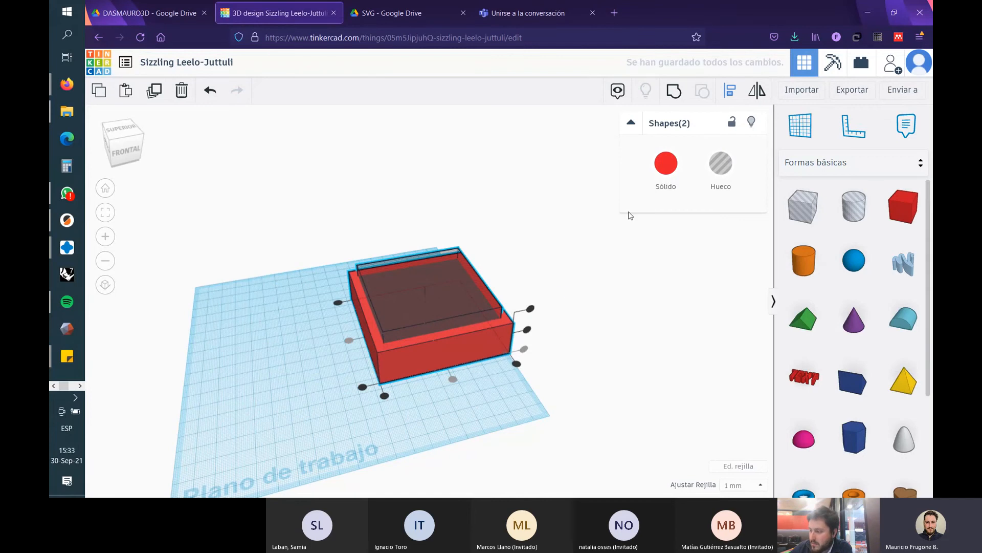
- Move the solid box and the hole box inside it together to the middle of the workplane, and deselect them
left_click(271, 368)
left_click(437, 342)
left_click(394, 300, "shift")
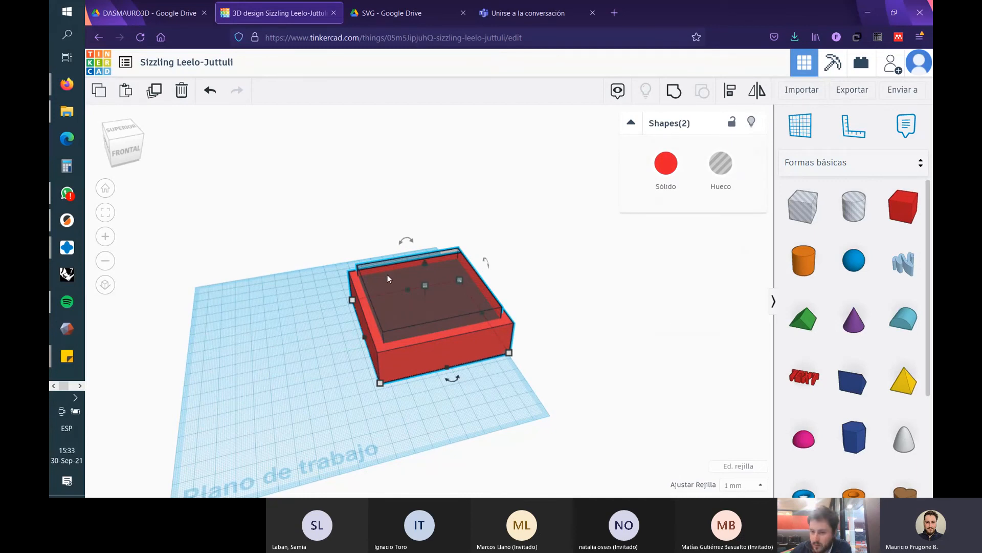
left_click_drag(454, 344, 391, 364)
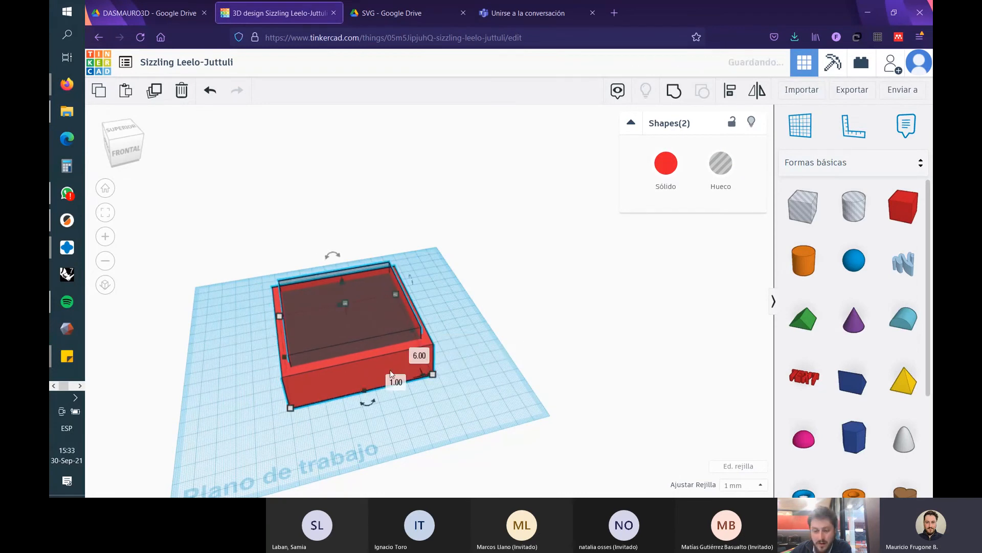
left_click(513, 428)
right_click_drag(513, 429, 472, 373)
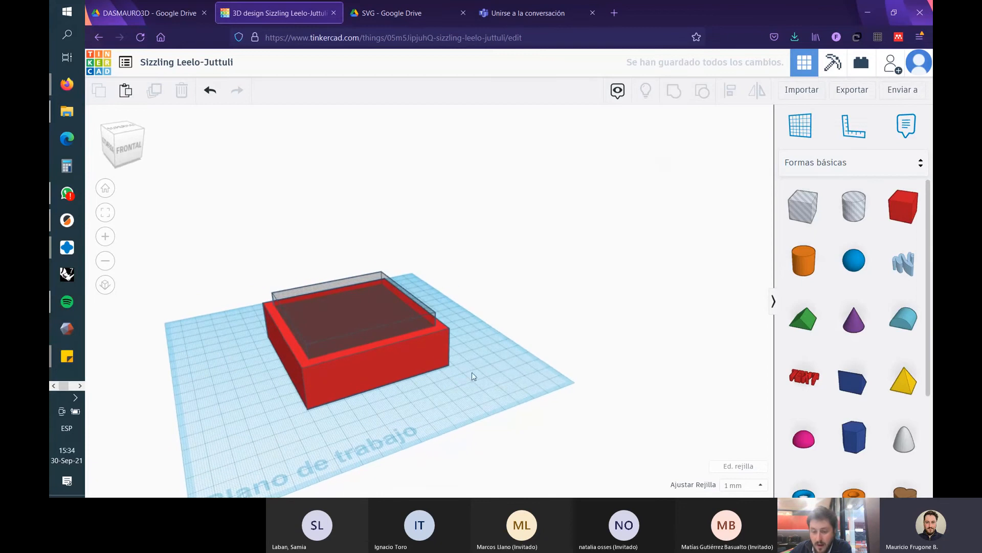
- Group the solid box with the centred hole box to cut an opening through it, and undo the grouping
left_click(352, 366)
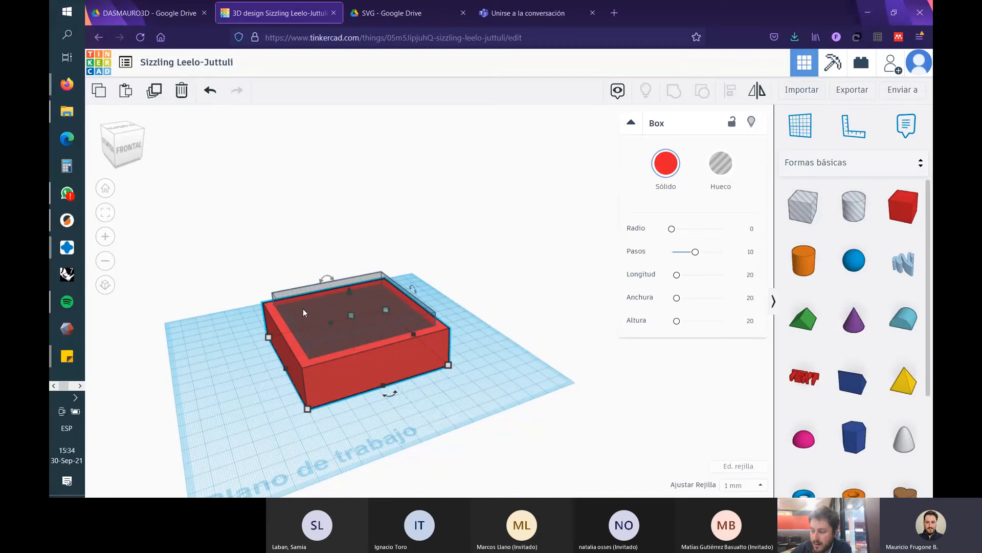
left_click(303, 313, "shift")
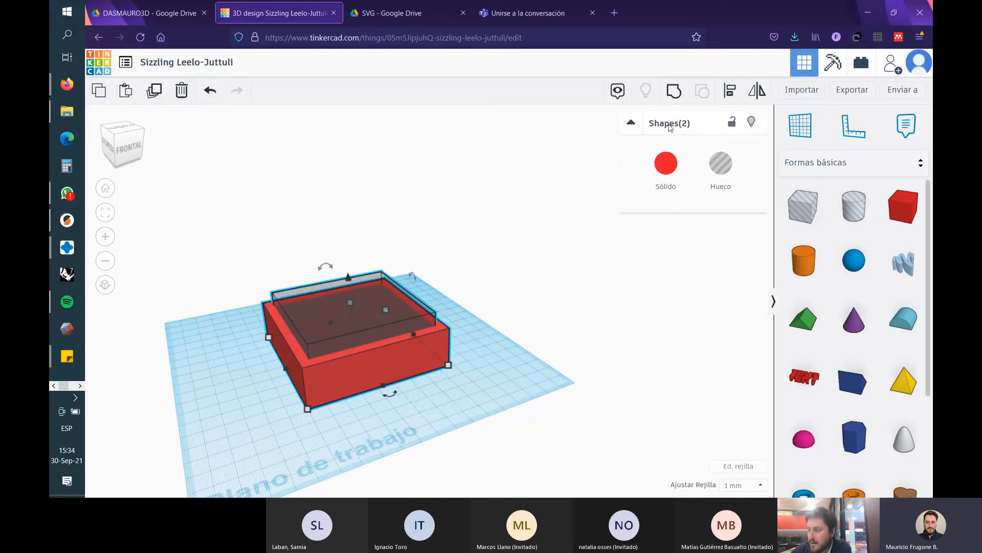
left_click(676, 95)
left_click(507, 260)
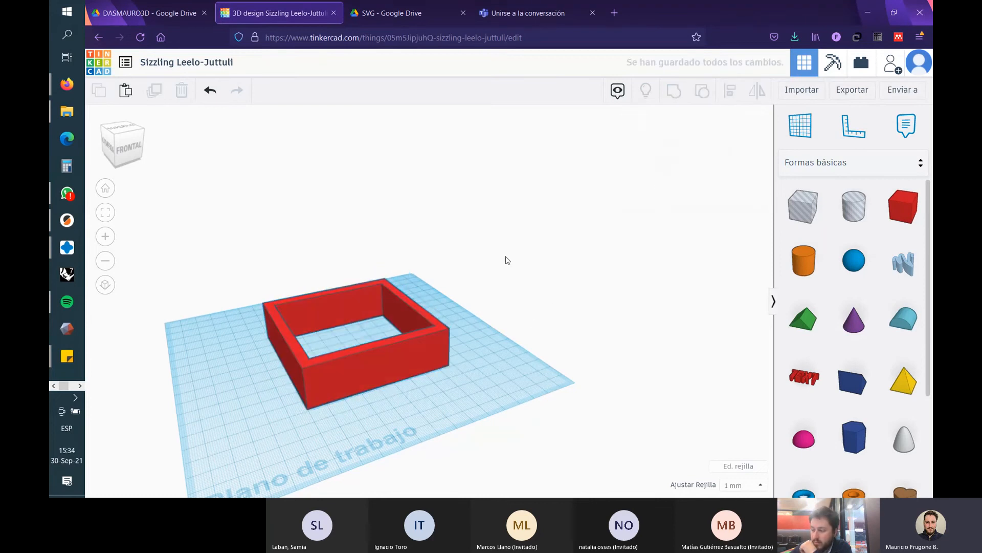
right_click_drag(488, 220, 502, 265)
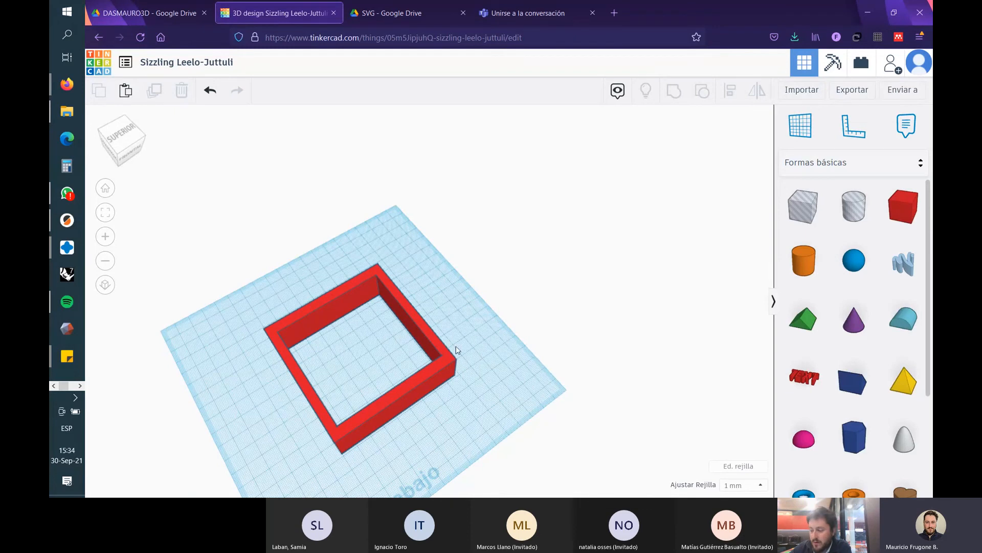
key("ctrl+z")
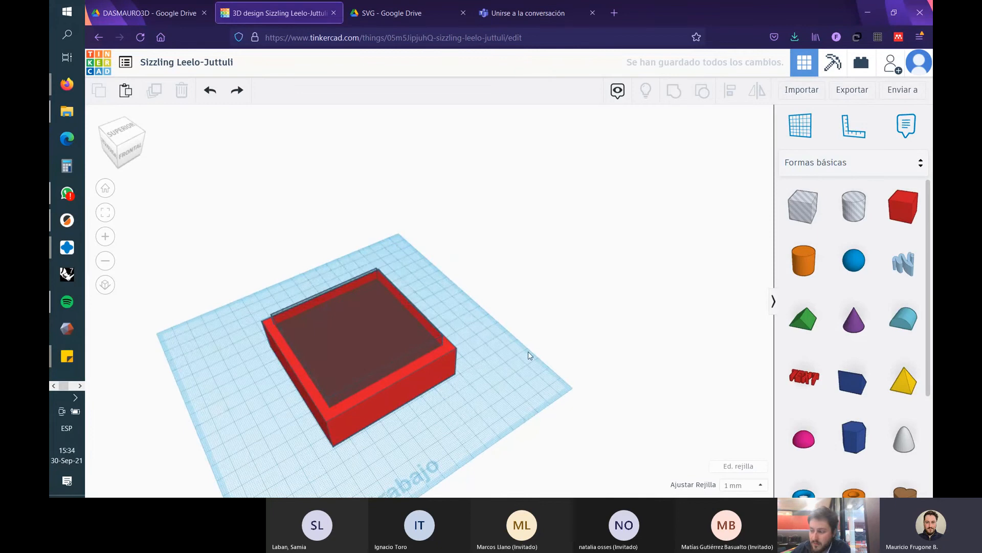
- Raise the hole box 6 mm above the workplane inside the solid box
right_click_drag(528, 351, 568, 304, "shift")
left_click(548, 236)
scroll(430, 367, "up", 4)
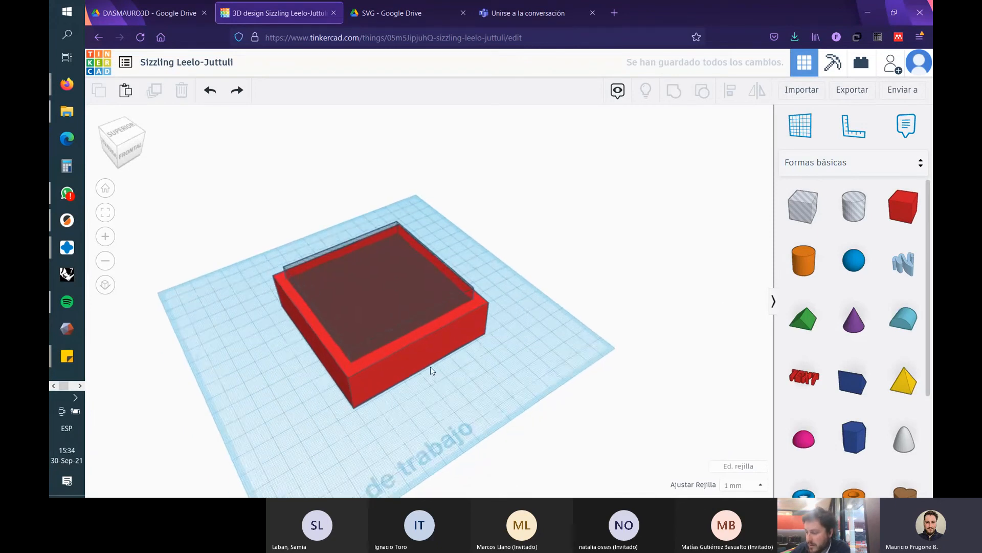
right_click_drag(510, 372, 508, 348)
left_click(363, 298)
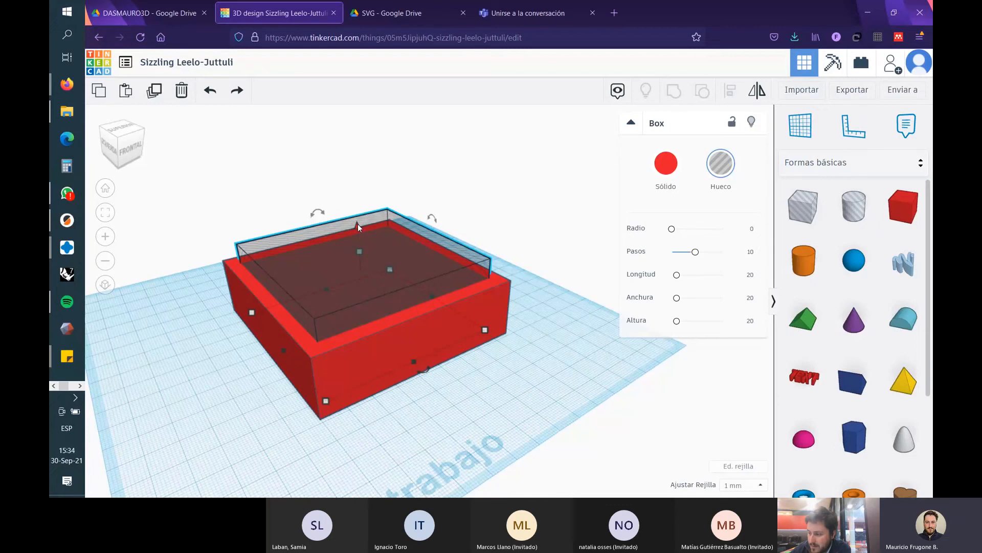
left_click_drag(358, 223, 358, 210)
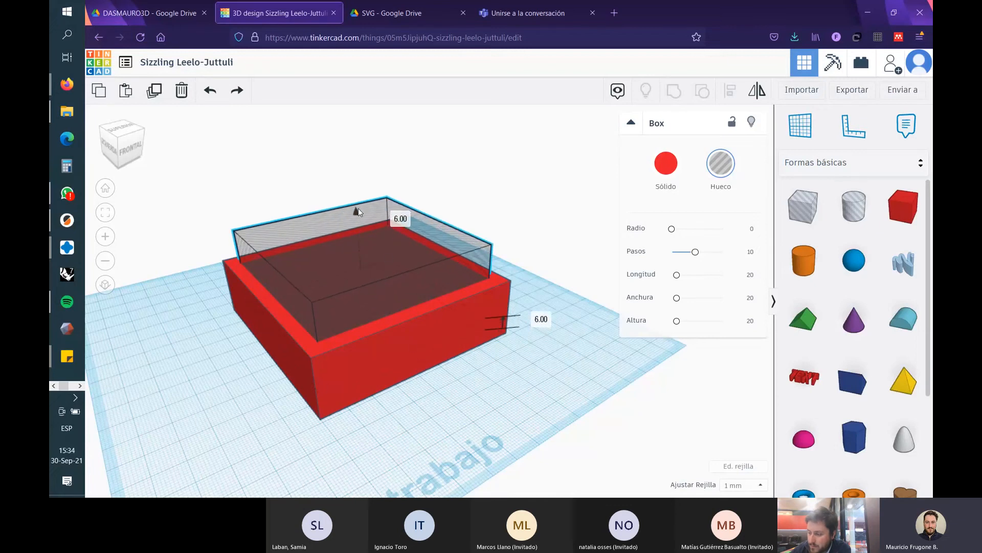
left_click(498, 193)
- Group the solid box with the raised hole box to hollow it out while leaving a closed floor
left_click(471, 313)
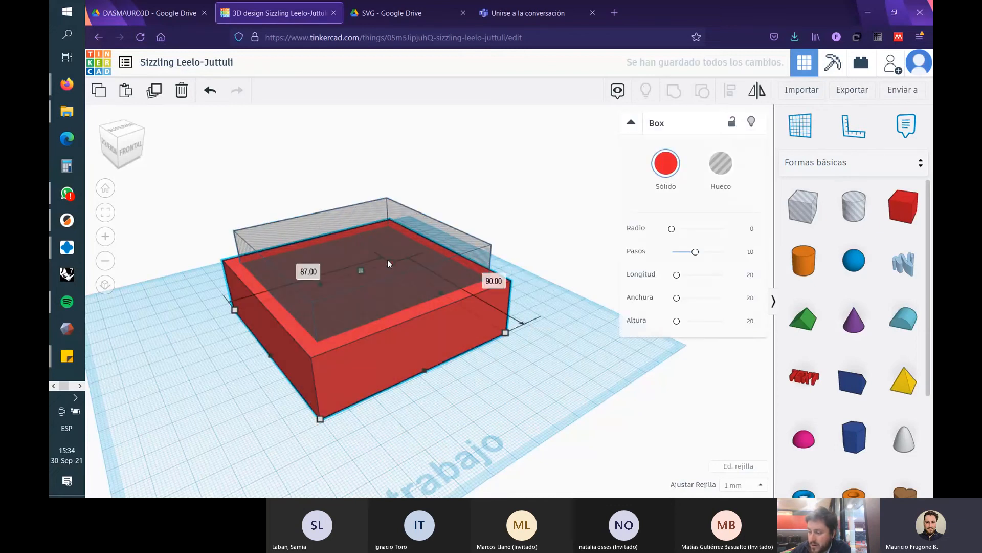
left_click(538, 234)
left_click(486, 340)
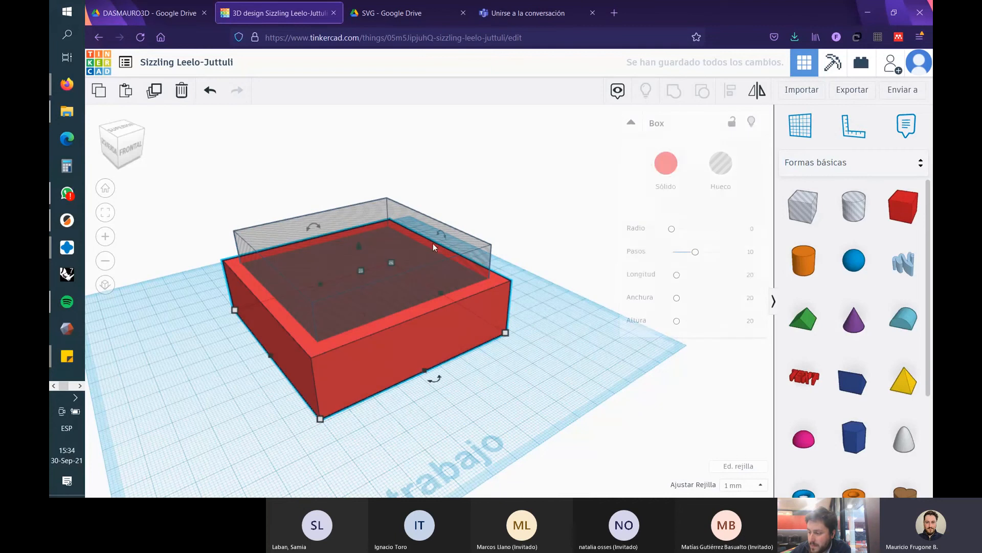
left_click(434, 241, "shift")
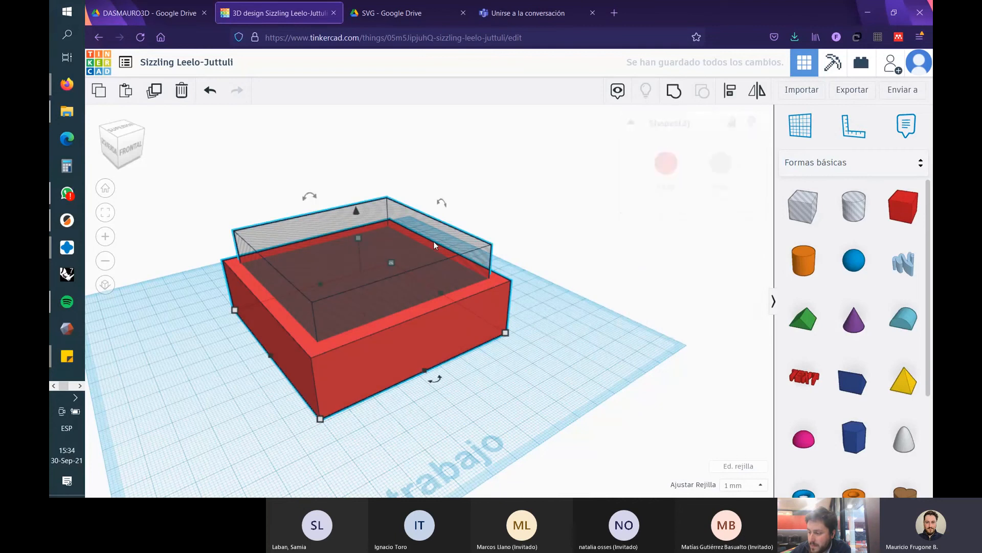
left_click(674, 93)
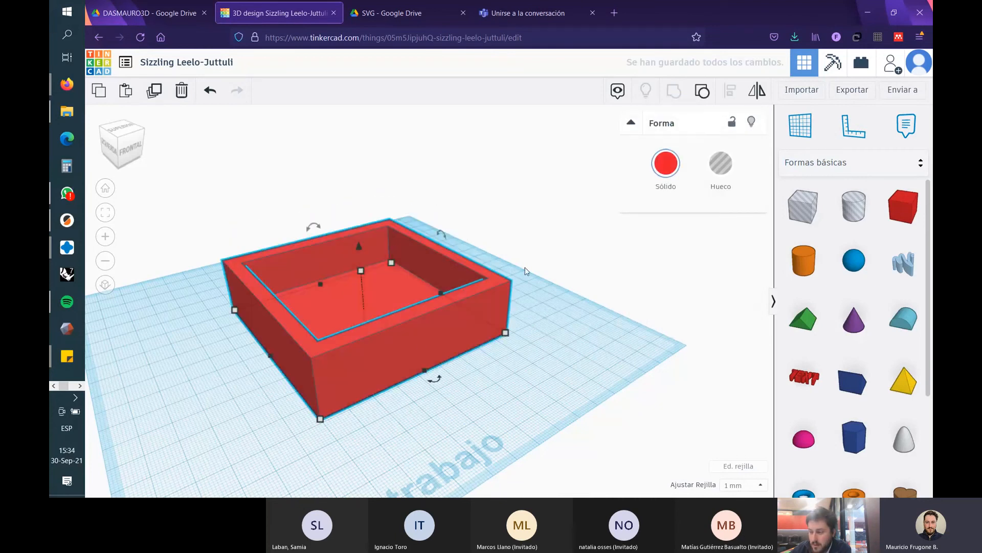
left_click(532, 230)
- Stretch the hollowed box upward to more than double its height, and deselect it
right_click_drag(493, 213, 463, 361)
left_click(463, 365)
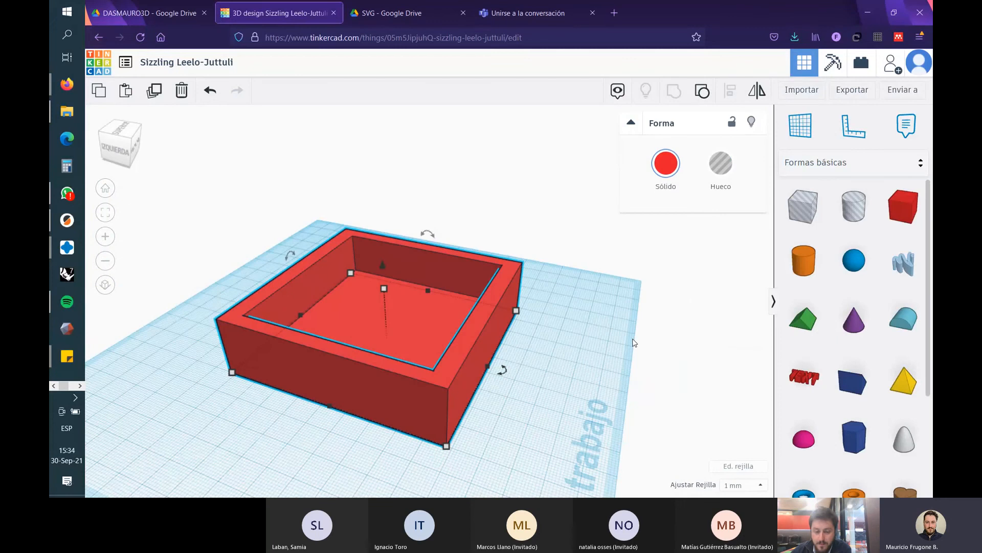
left_click_drag(385, 288, 384, 216)
left_click(597, 307)
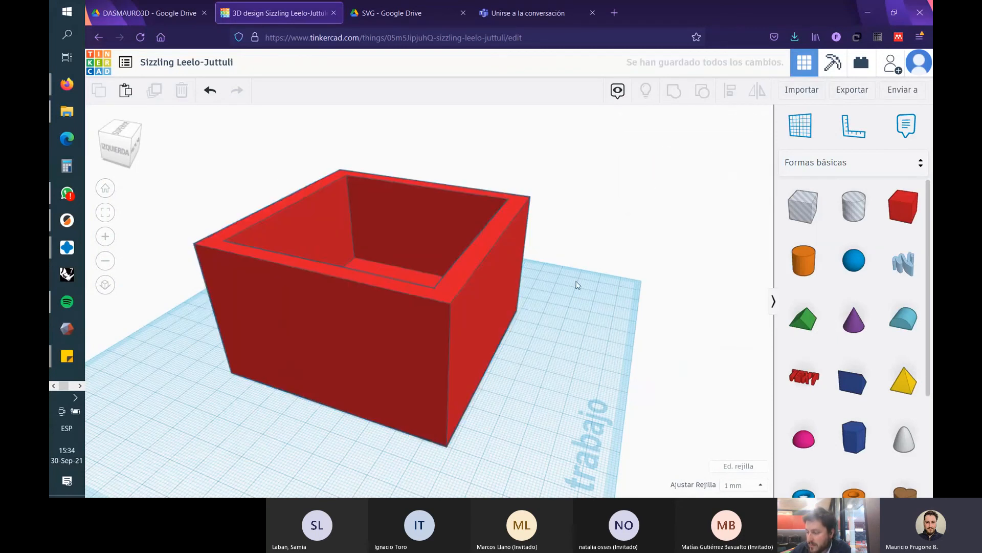
right_click_drag(577, 283, 573, 305, "shift")
left_click(582, 231)
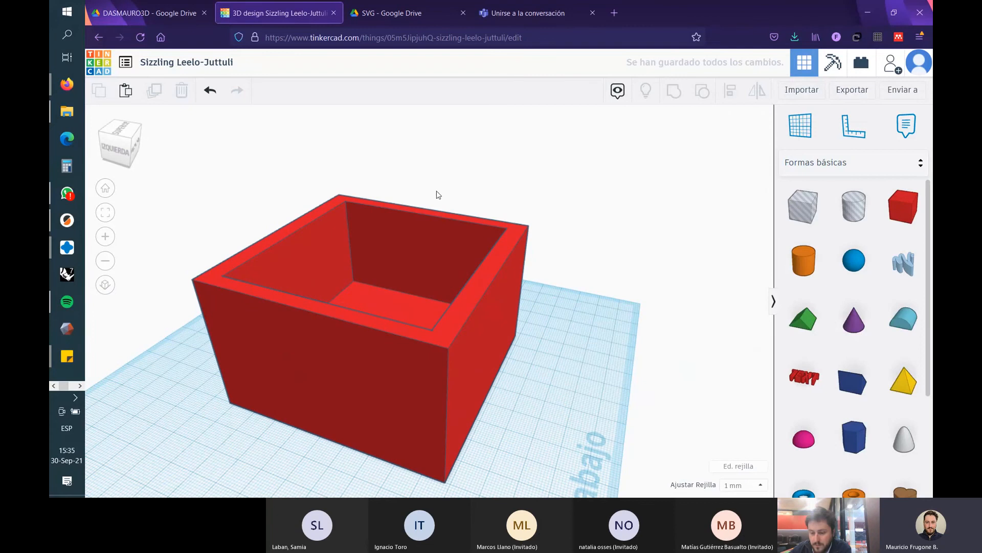
right_click_drag(438, 194, 580, 262)
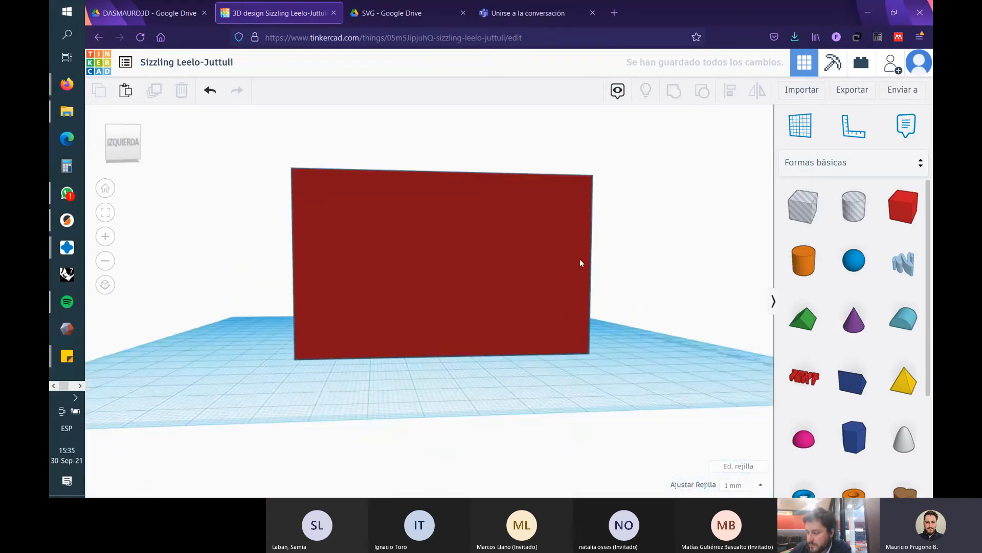
right_click_drag(632, 365, 518, 279)
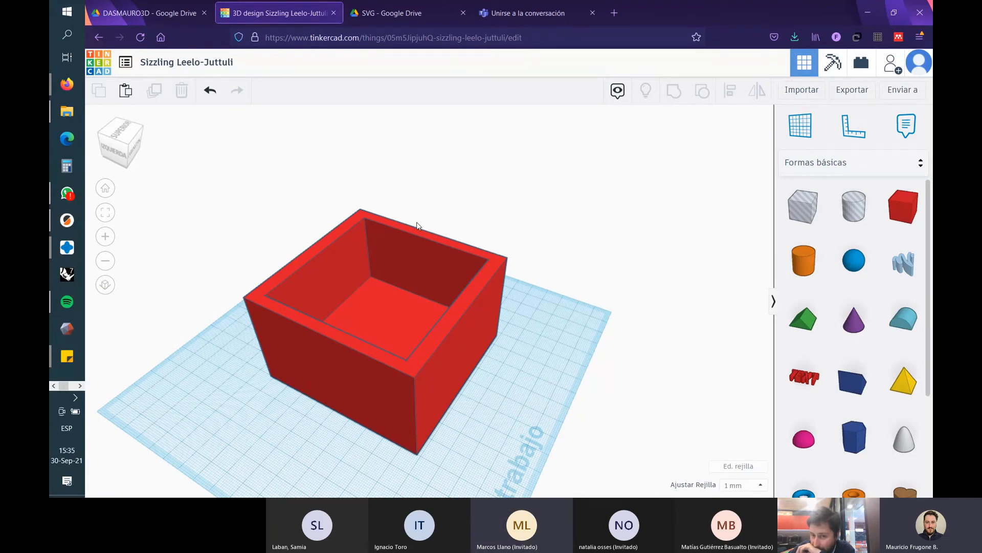
middle_click_drag(565, 289, 474, 233)
right_click_drag(474, 233, 485, 234, "shift")
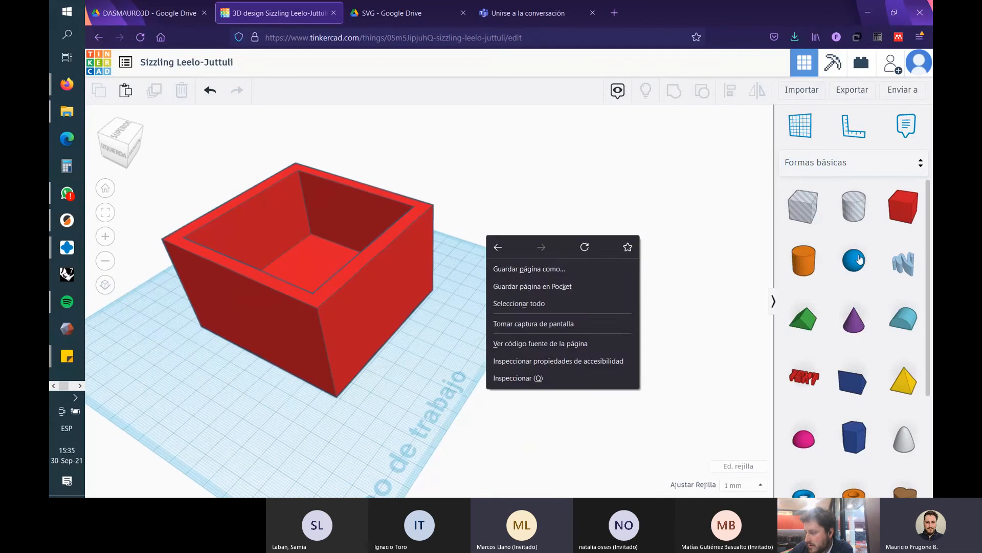
- Move the hollow box further back on the workplane and place a solid box and a cylinder in front of it
left_click(590, 148)
left_click_drag(406, 323, 366, 246)
left_click(493, 274)
left_click_drag(904, 206, 274, 367)
left_click_drag(803, 260, 429, 367)
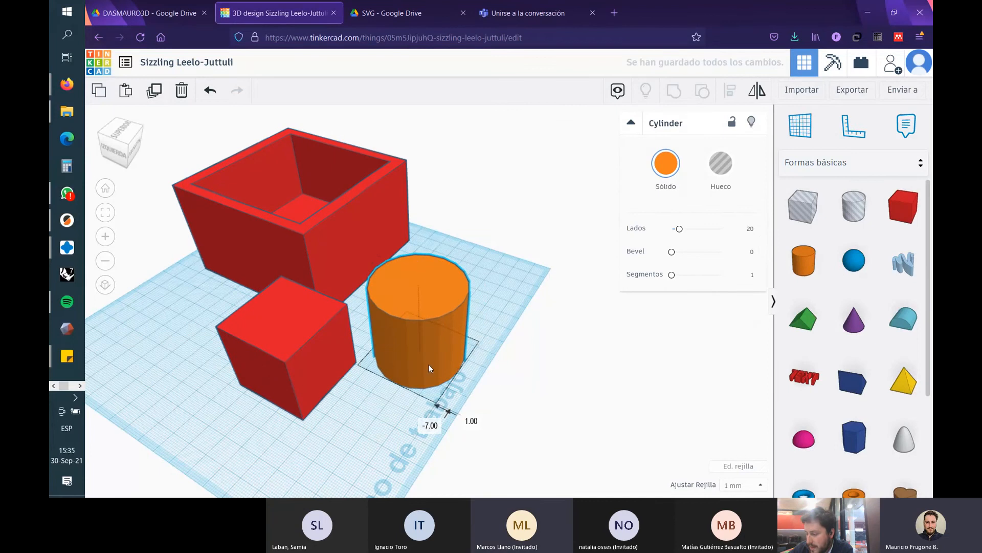
- Select the small solid box together with the cylinder, and clear the selection
left_click(302, 352)
right_click_drag(405, 269, 421, 265, "shift")
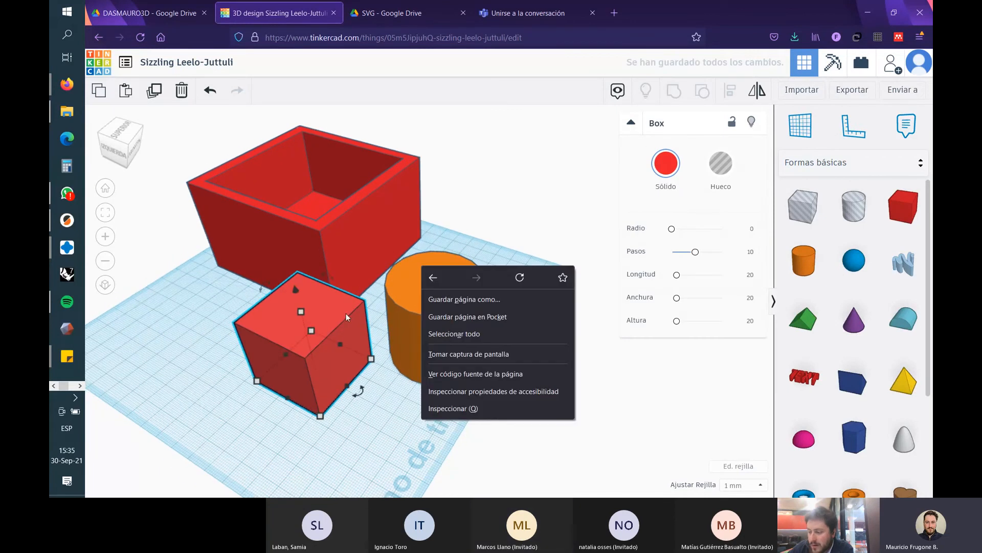
left_click(486, 212)
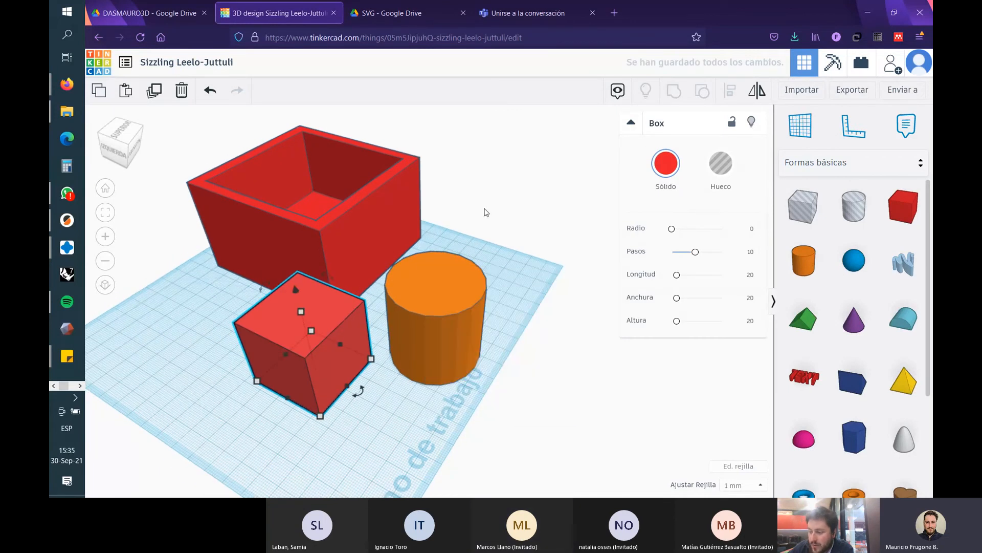
left_click(437, 299, "shift")
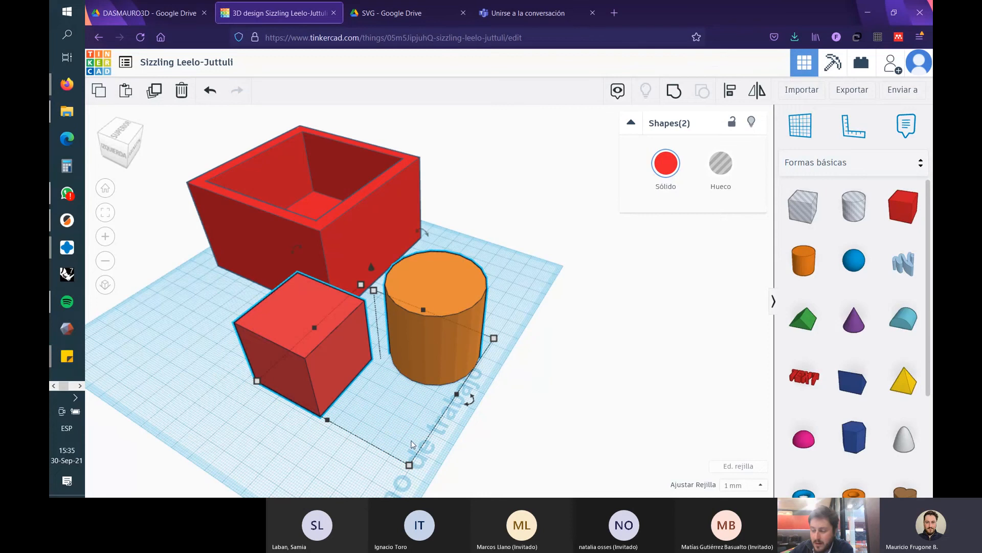
left_click(307, 451)
- Align the small solid box and the cylinder on their centres in both horizontal directions
left_click(321, 341)
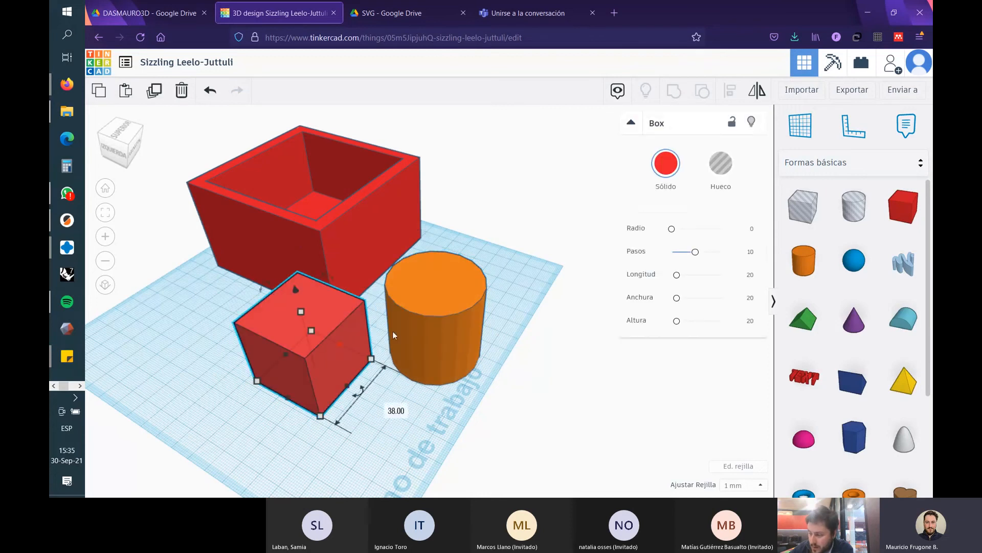
left_click(429, 298, "shift")
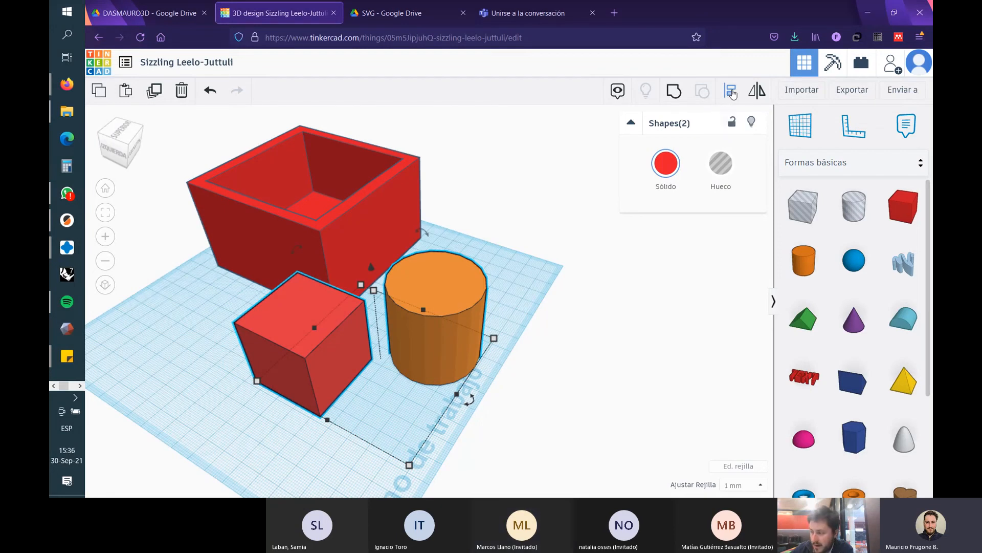
left_click(731, 92)
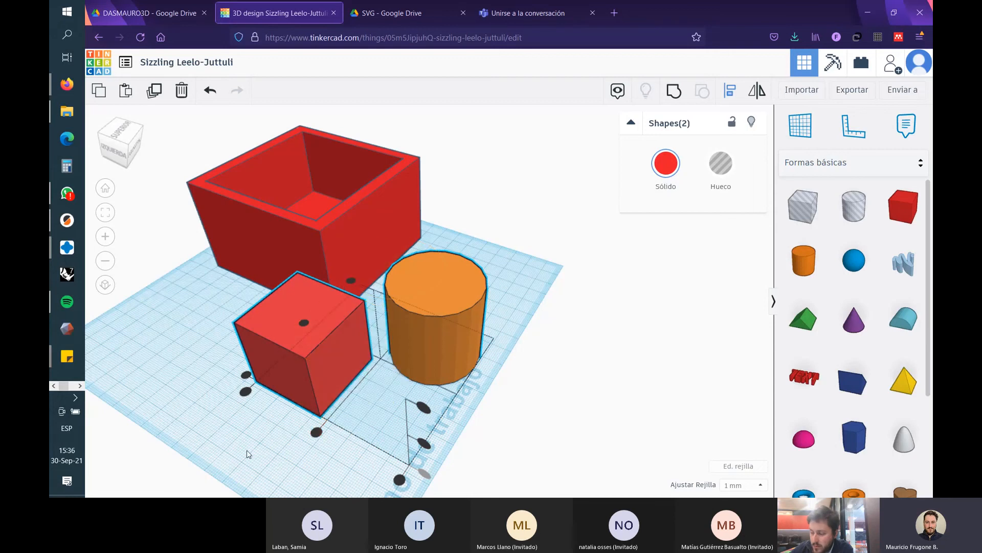
right_click_drag(247, 454, 575, 454)
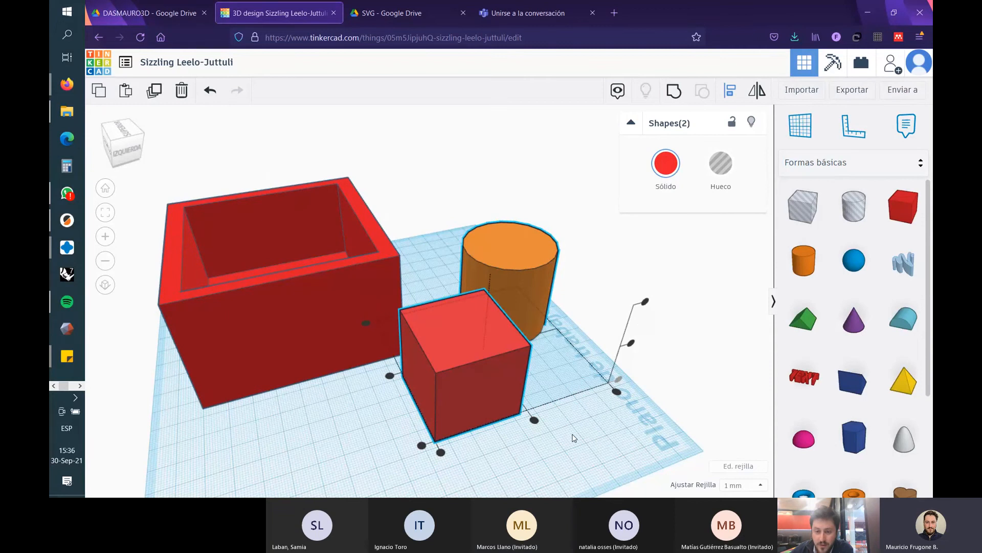
left_click(535, 420)
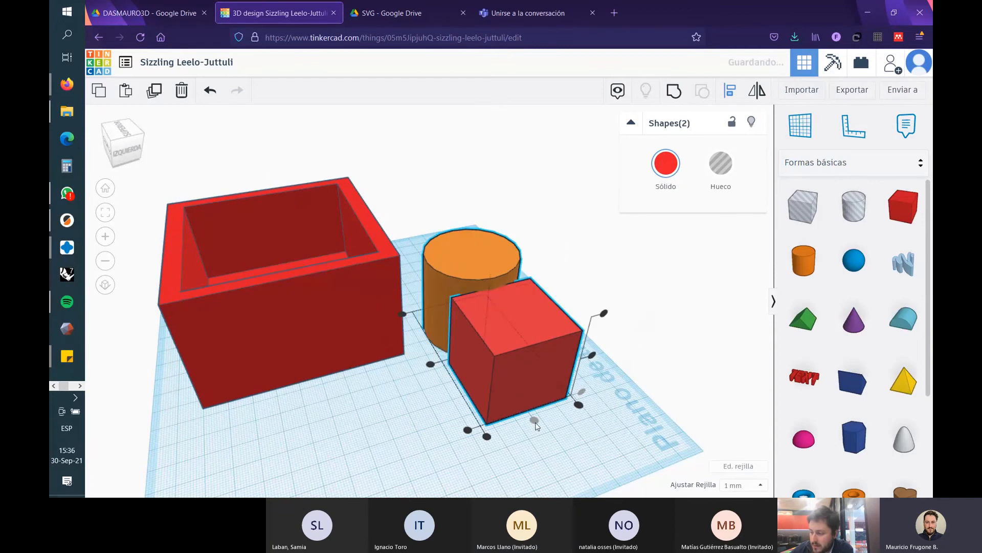
left_click(431, 365)
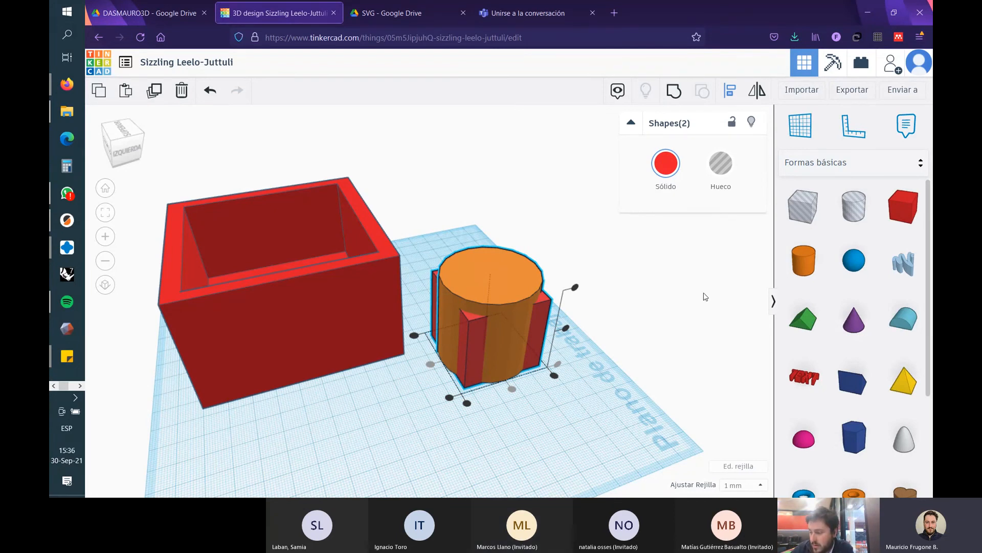
right_click_drag(705, 297, 533, 271)
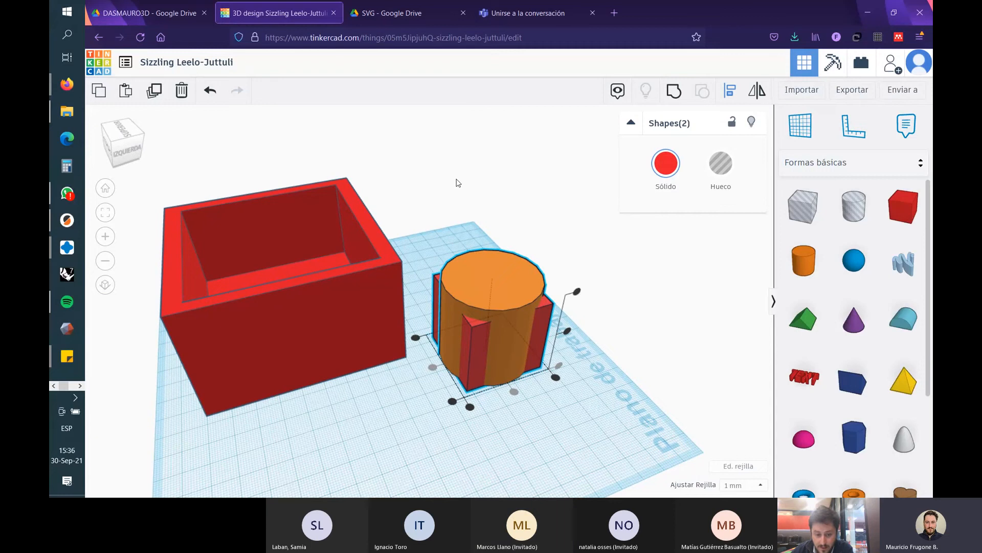
right_click_drag(639, 255, 504, 284)
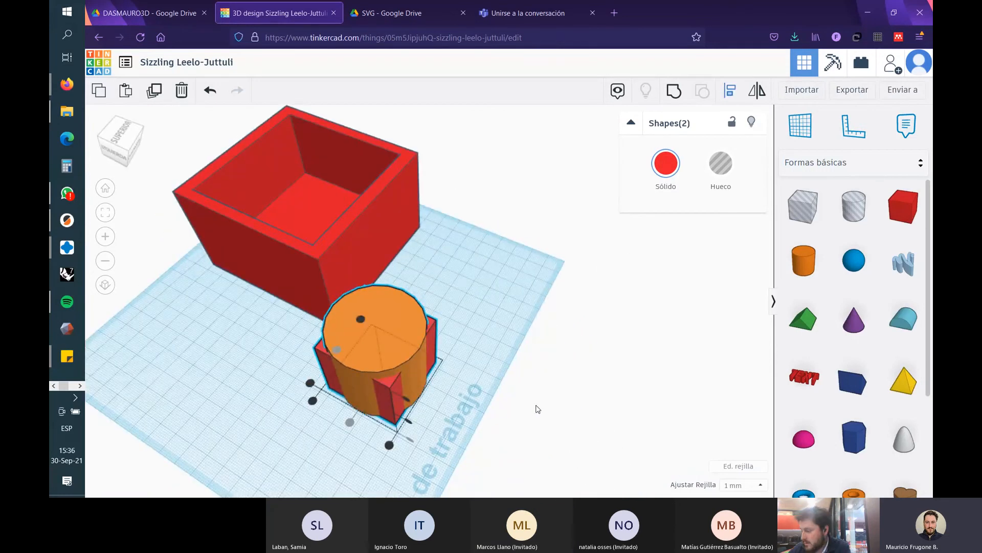
- Delete the aligned box and cylinder, and move the hollow box about 44 mm by 41 mm forward on the workplane
key("Delete")
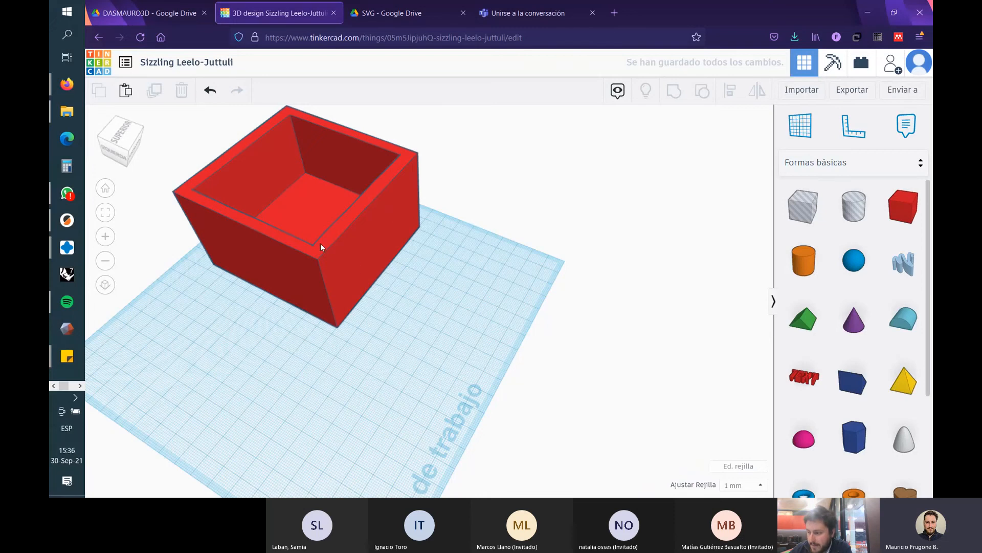
left_click_drag(320, 247, 336, 355)
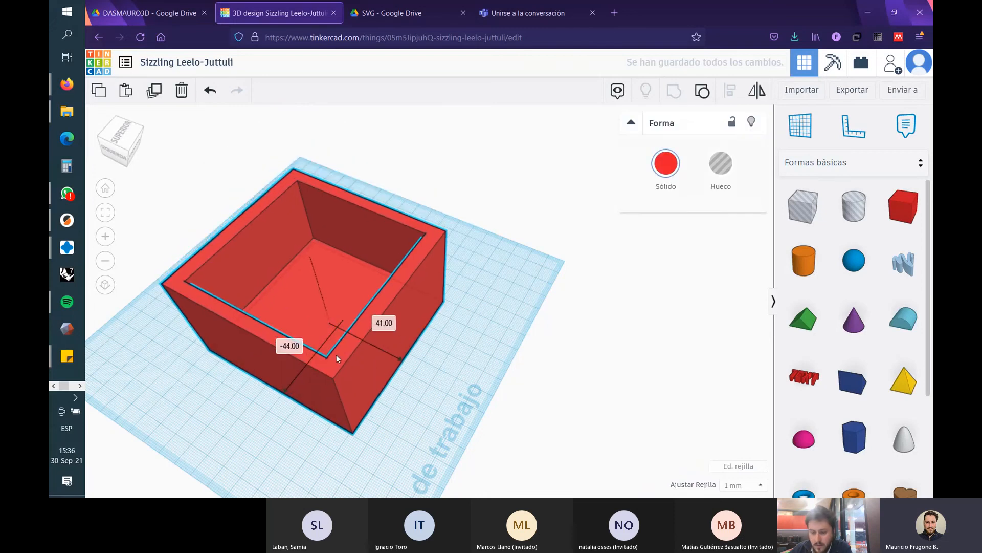
left_click(538, 403)
right_click_drag(539, 404, 568, 401)
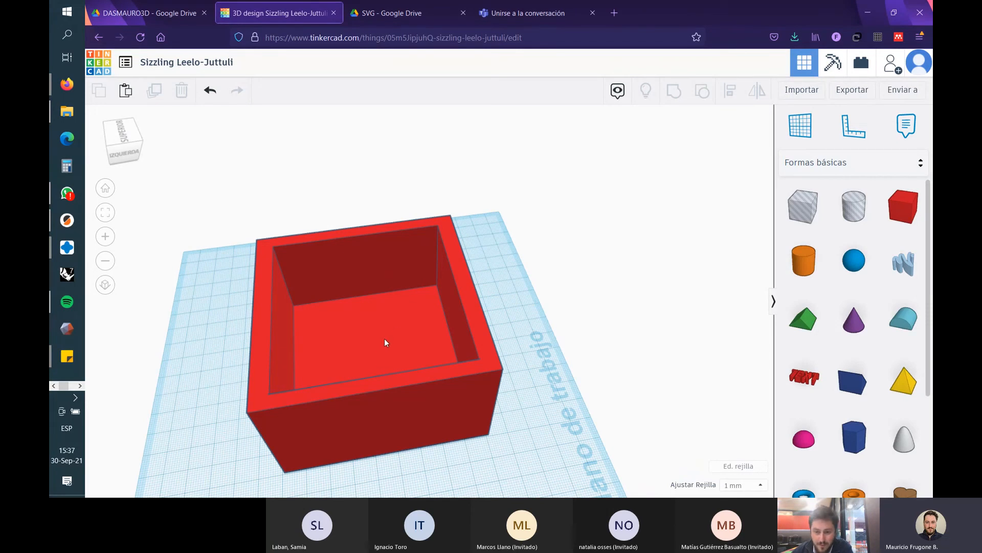
- Place a solid cylinder beside the hollow box and shrink its base to 7 by 7 mm
right_click_drag(552, 338, 584, 296, "shift")
left_click(571, 243)
right_click_drag(587, 335, 633, 332)
left_click_drag(807, 261, 603, 342)
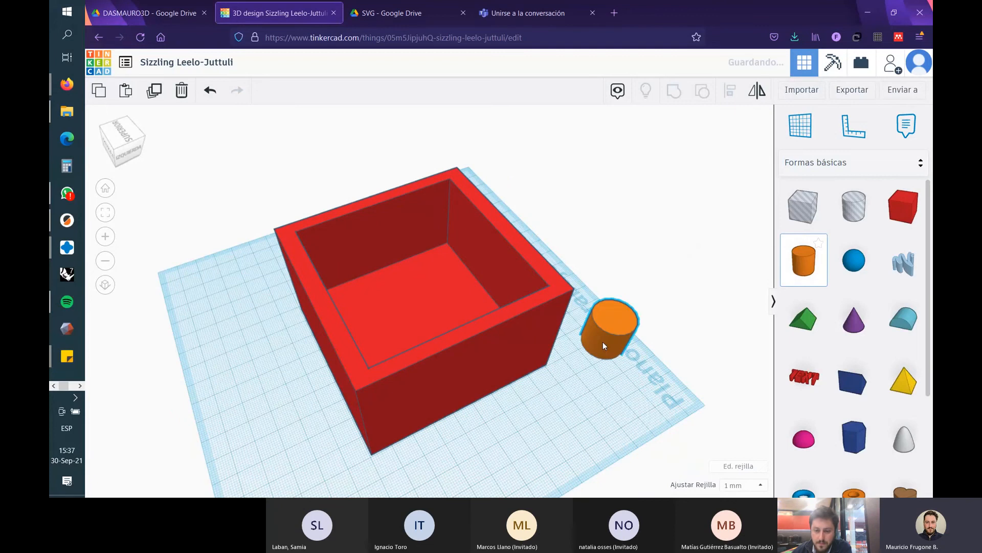
right_click_drag(678, 365, 627, 345)
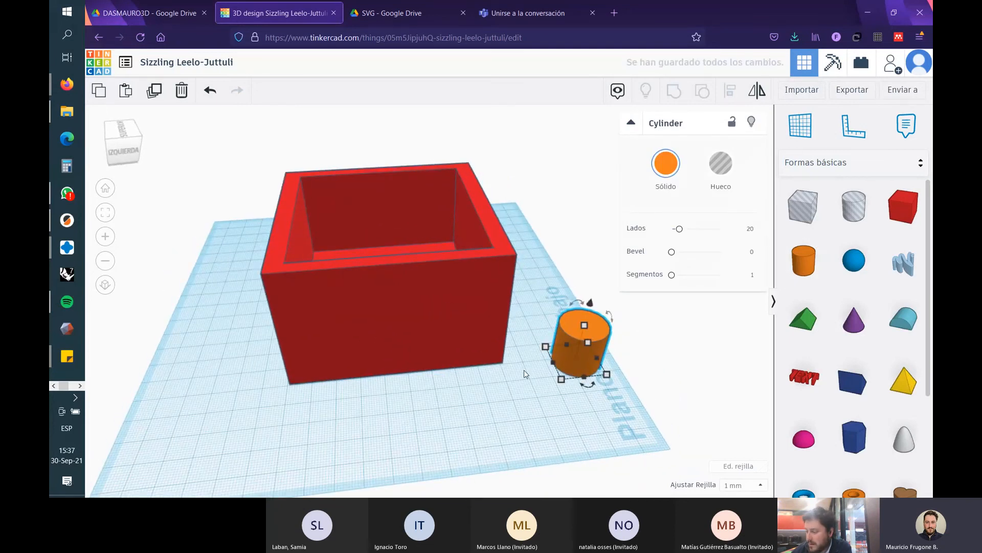
scroll(645, 388, "up", 3)
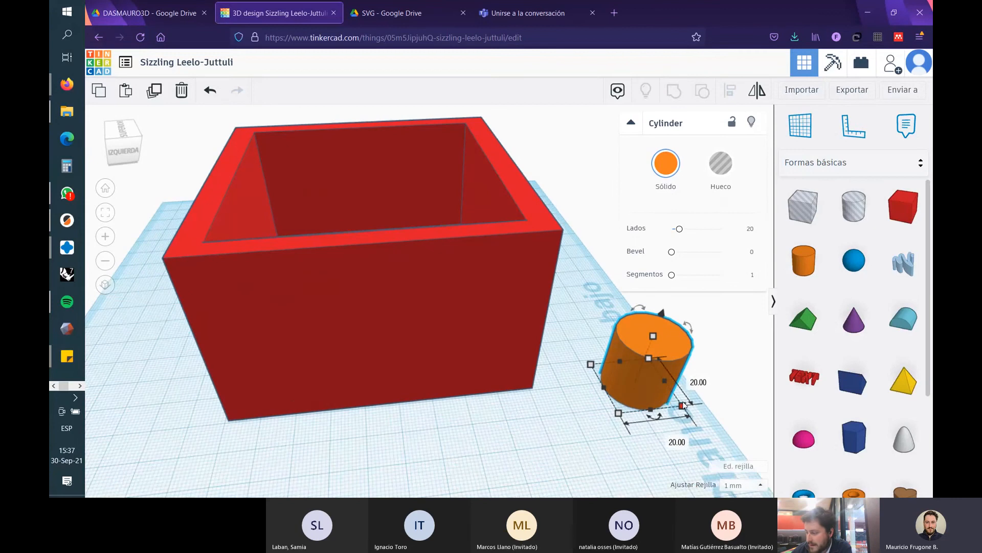
left_click_drag(684, 407, 595, 384)
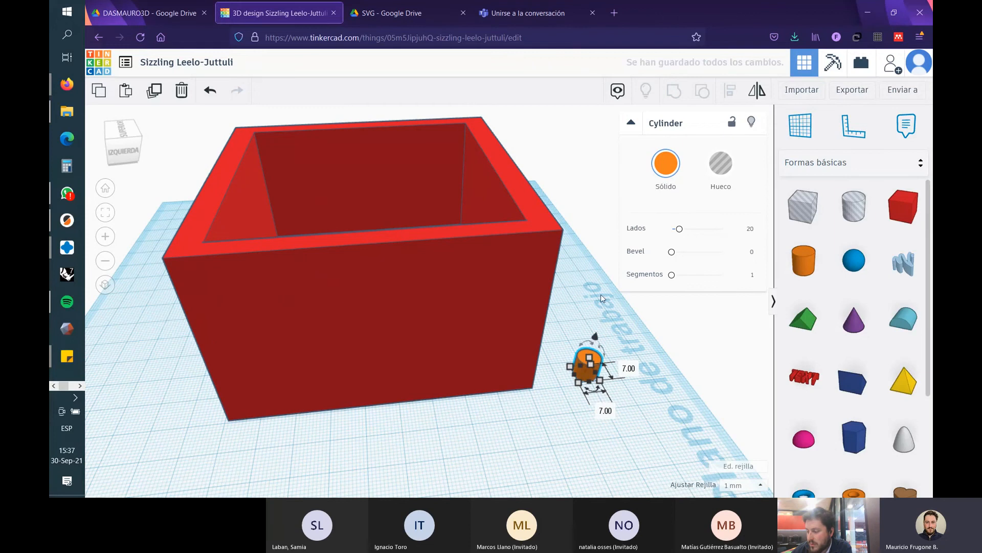
- Stretch the thin cylinder upward to a height of 26 mm and keep it selected
scroll(588, 389, "up", 3)
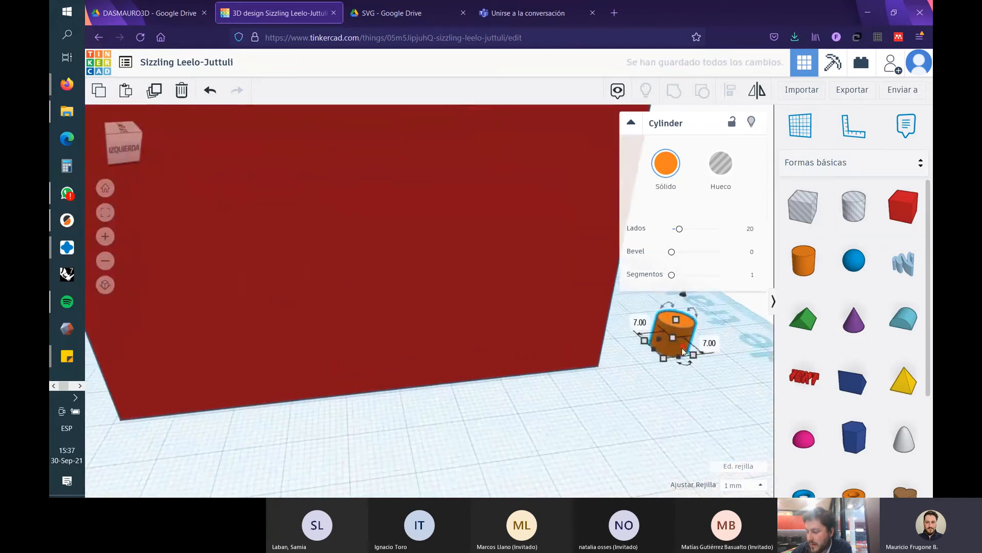
scroll(559, 405, "down", 2)
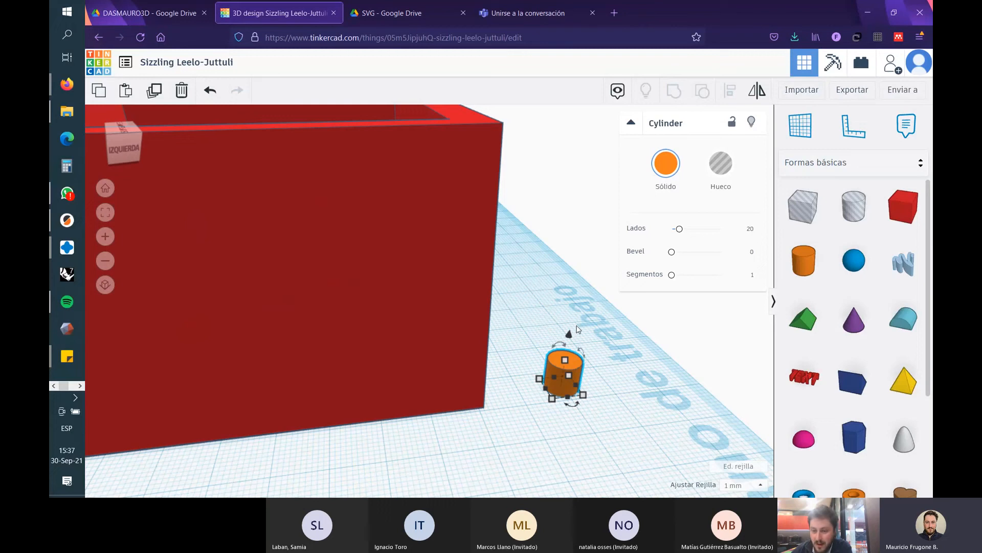
left_click_drag(567, 359, 572, 279)
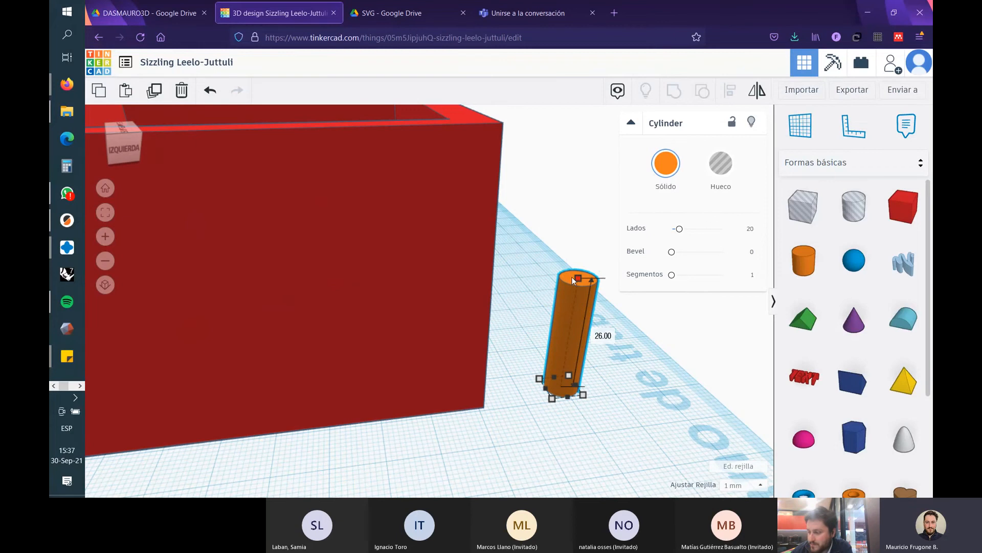
left_click(639, 386)
left_click(565, 366)
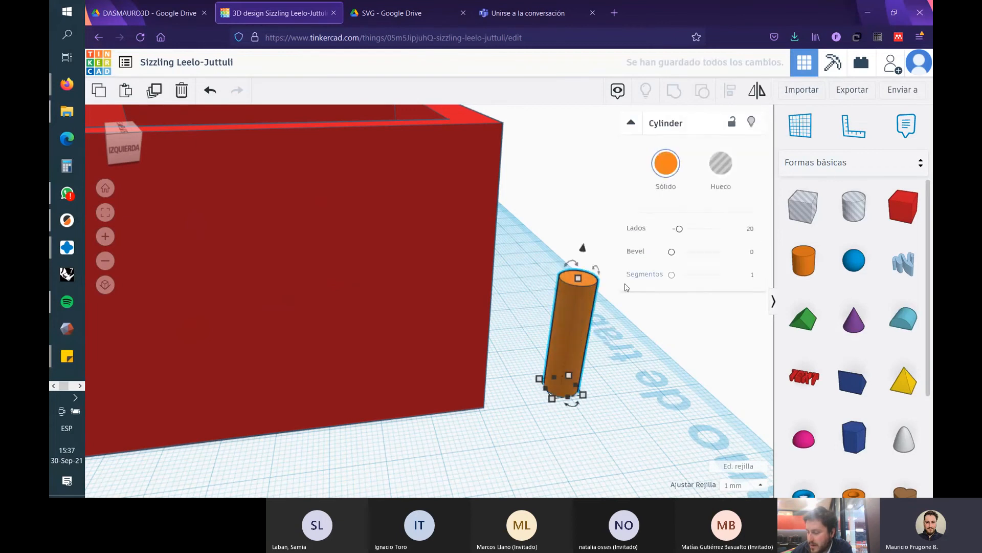
- Align the thin cylinder and the hollow box on their centres in both horizontal directions, and deselect them
scroll(529, 202, "down", 3)
right_click_drag(530, 202, 459, 263)
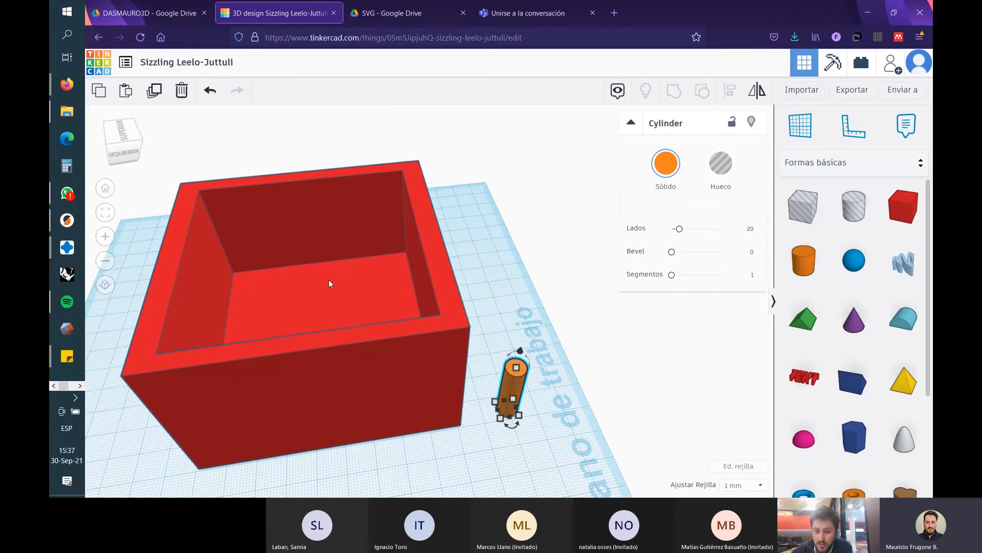
left_click(347, 293, "shift")
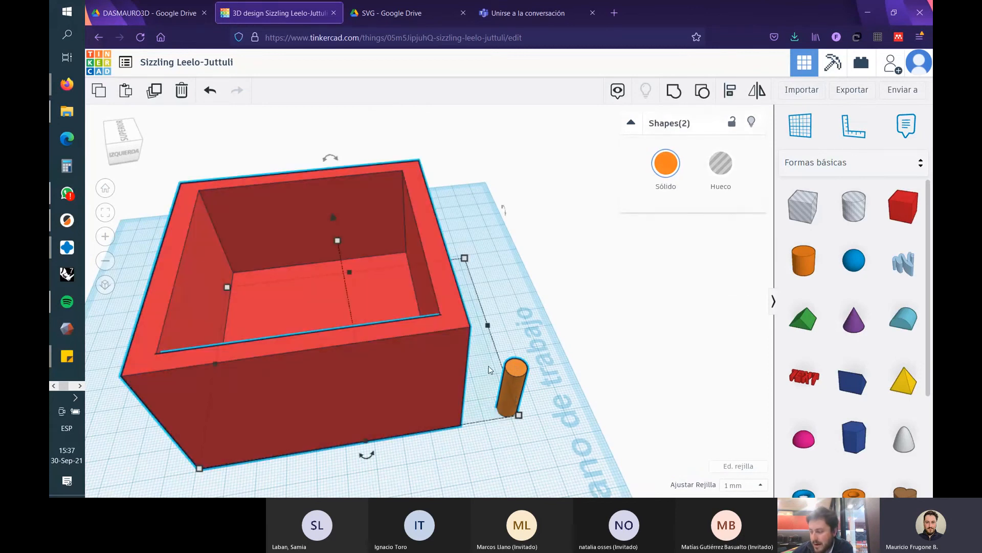
left_click(522, 369, "shift")
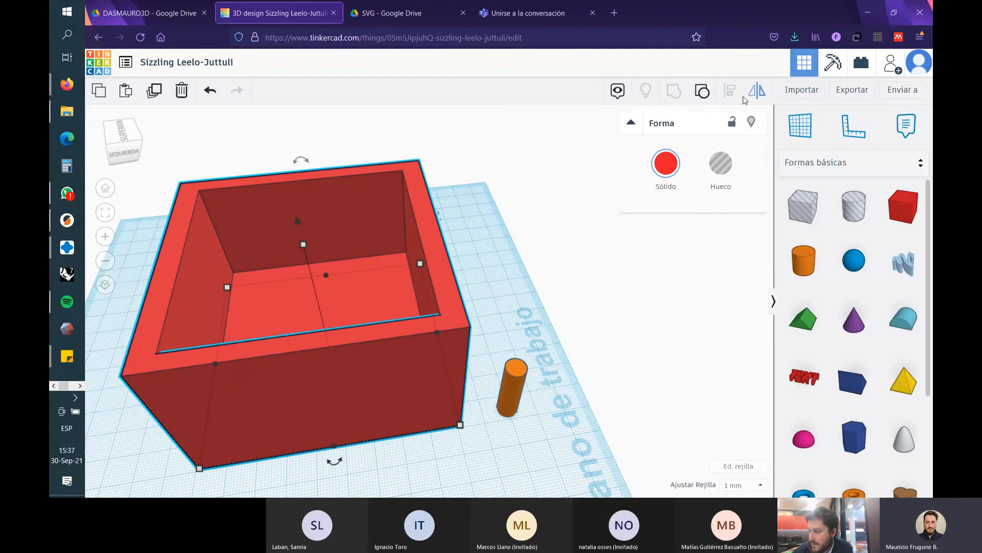
left_click(638, 338)
left_click(512, 373)
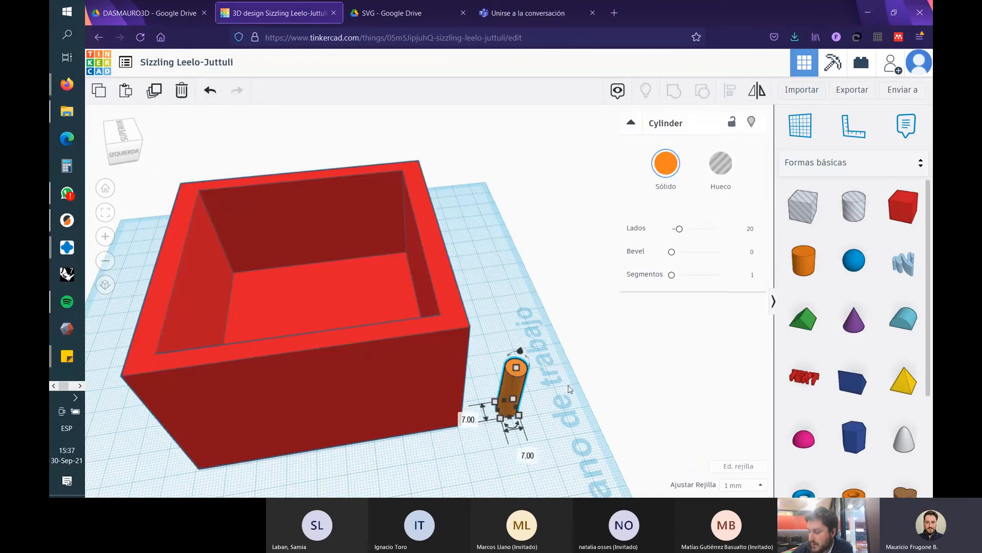
left_click(410, 363, "shift")
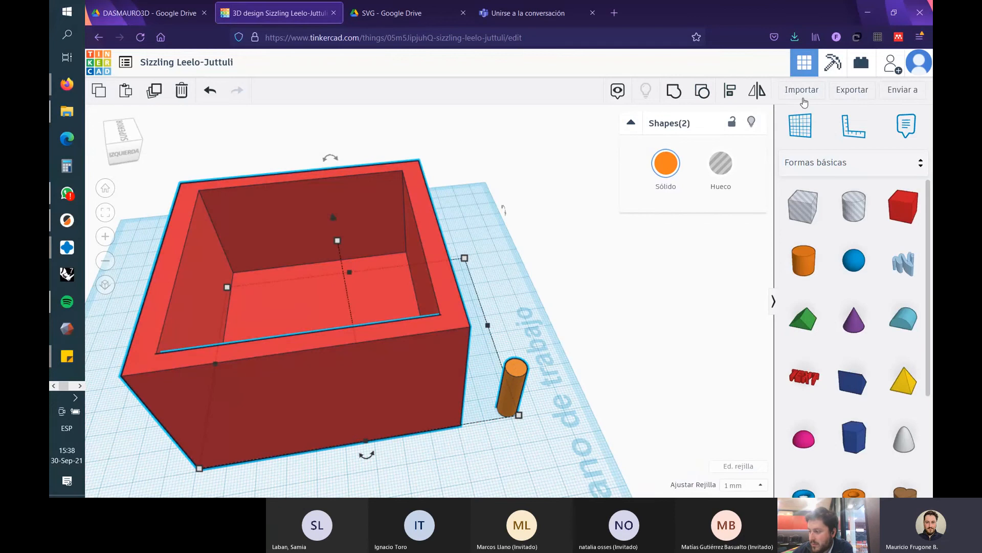
left_click(732, 94)
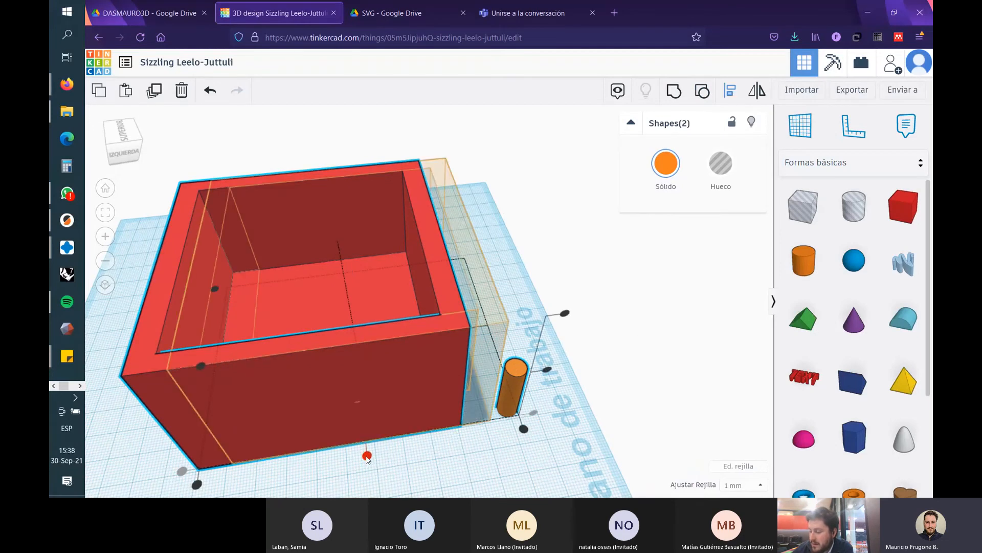
left_click(367, 457)
right_click_drag(367, 472, 422, 468)
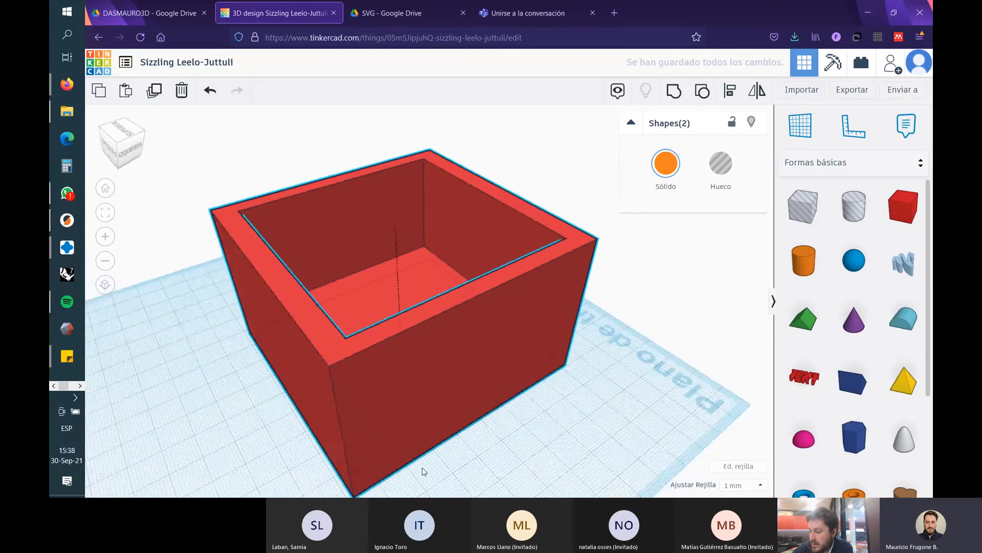
left_click(295, 415)
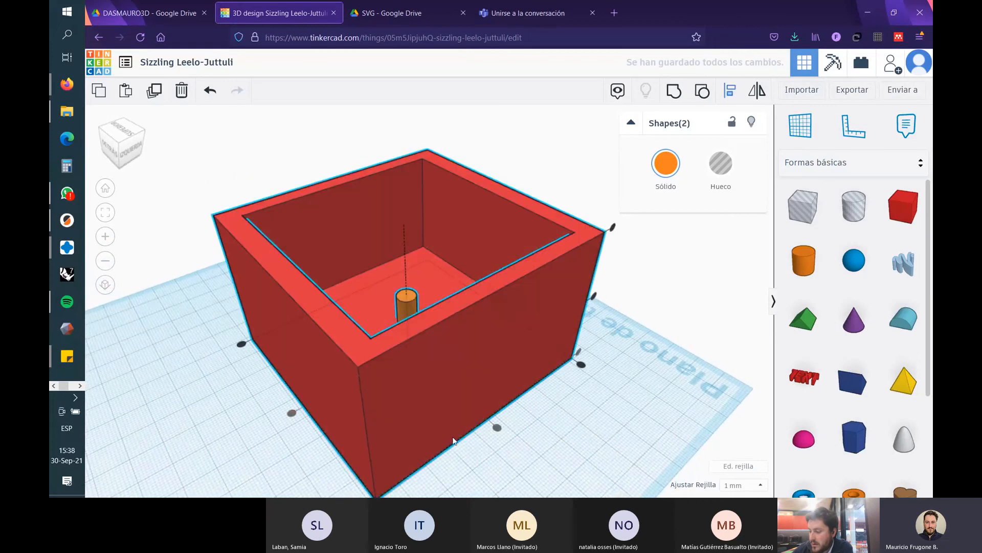
right_click_drag(576, 398, 629, 431)
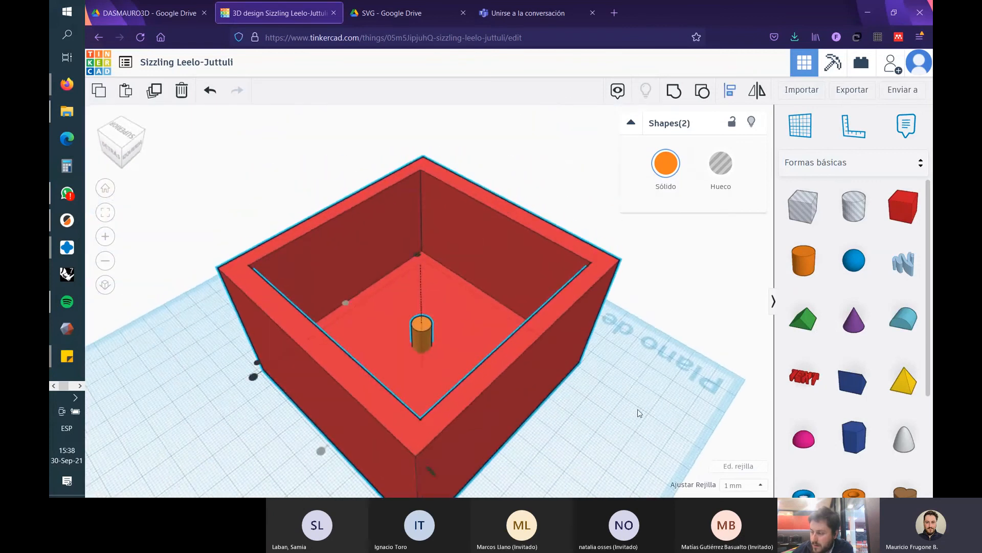
left_click(664, 424)
- Lower the thin cylinder 5 mm so it passes through the floor of the hollow box
scroll(642, 396, "up", 1)
right_click_drag(642, 396, 611, 230)
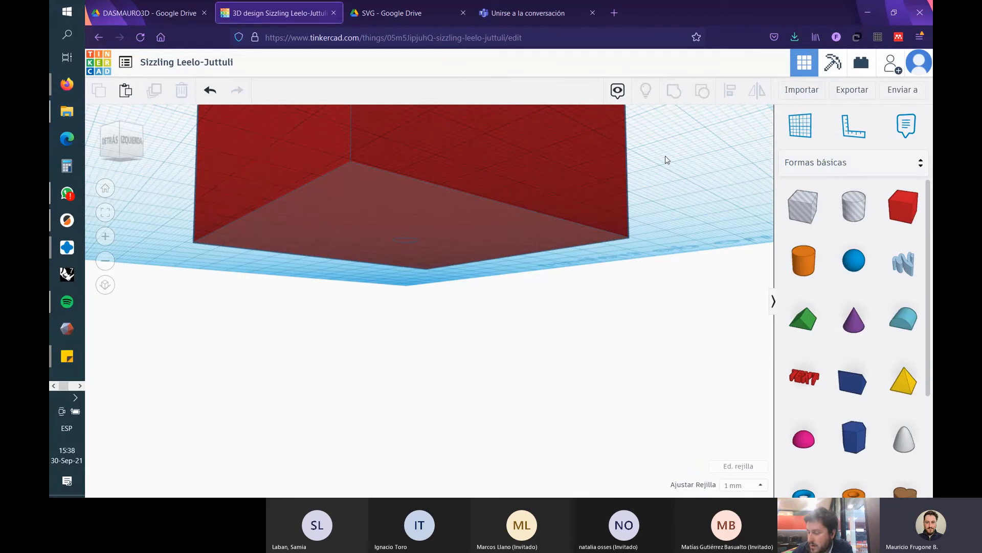
right_click_drag(666, 156, 692, 225)
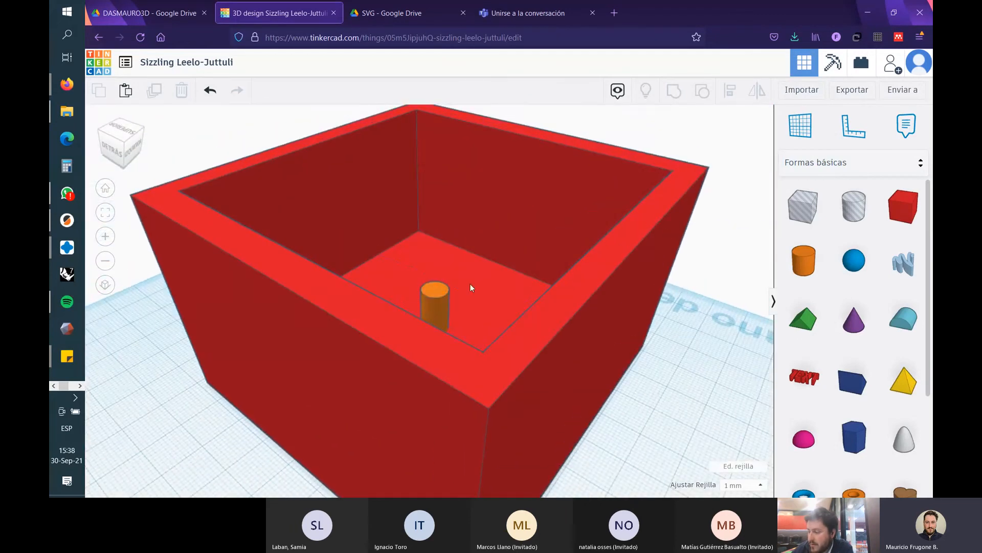
left_click(437, 302)
scroll(434, 269, "up", 3)
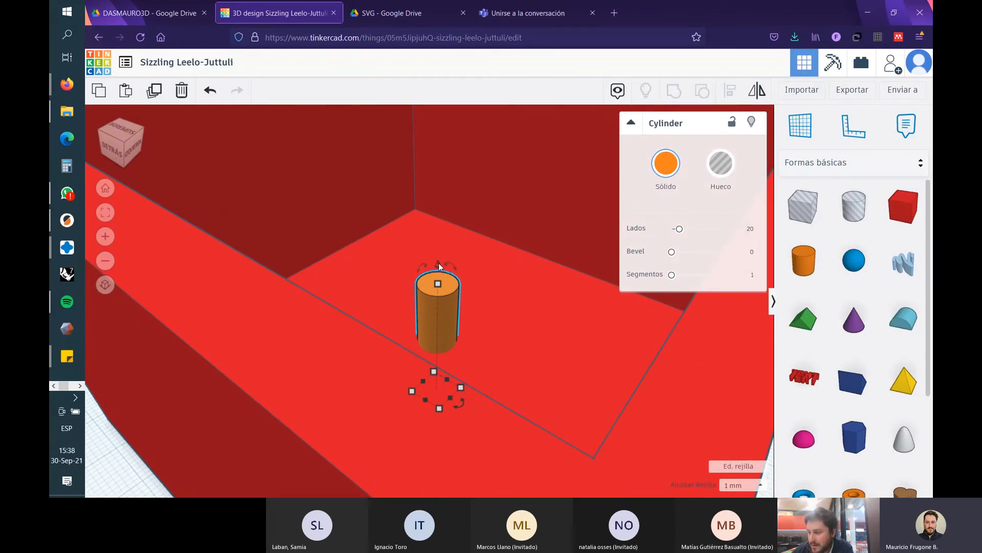
scroll(440, 266, "up", 2)
scroll(443, 256, "down", 5)
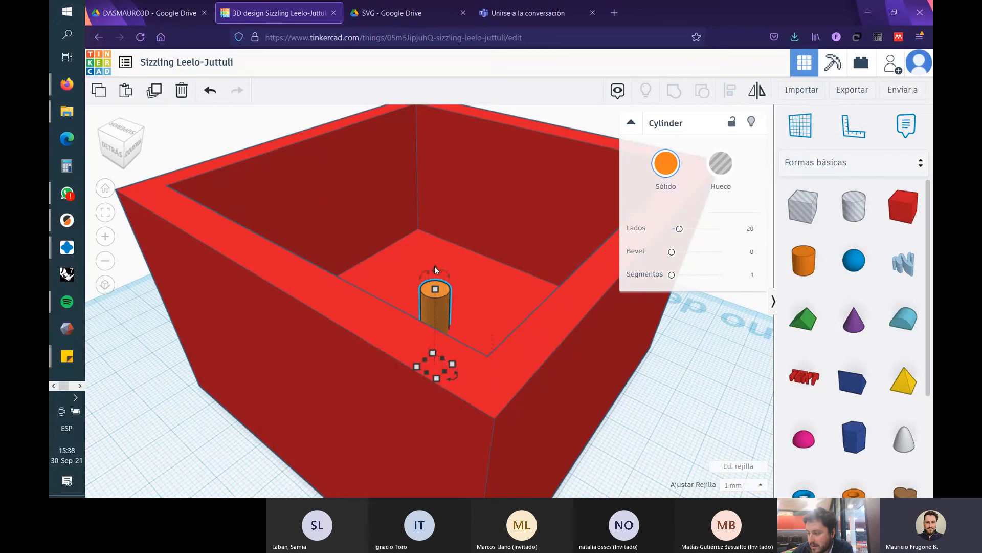
left_click_drag(434, 270, 438, 289)
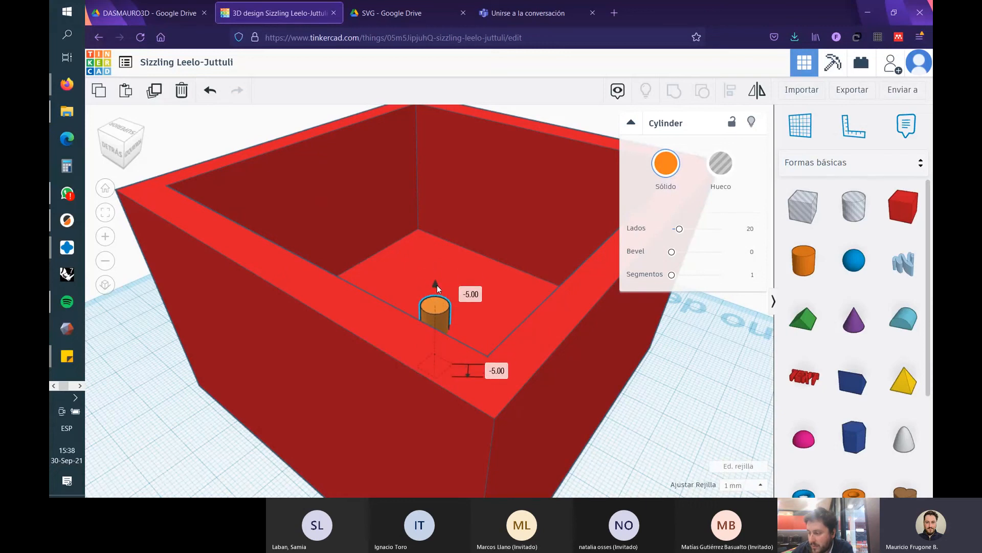
right_click_drag(680, 430, 672, 377)
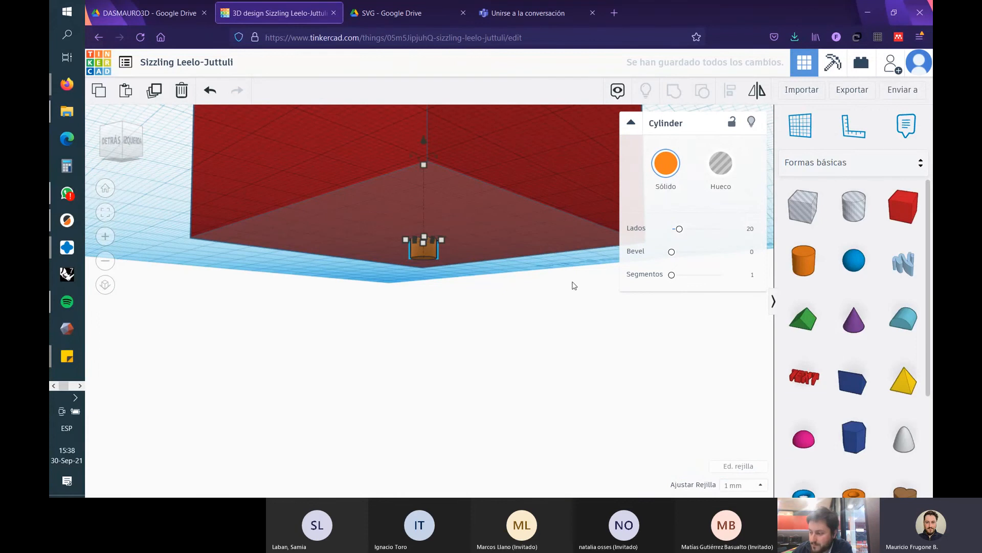
right_click_drag(575, 283, 559, 353)
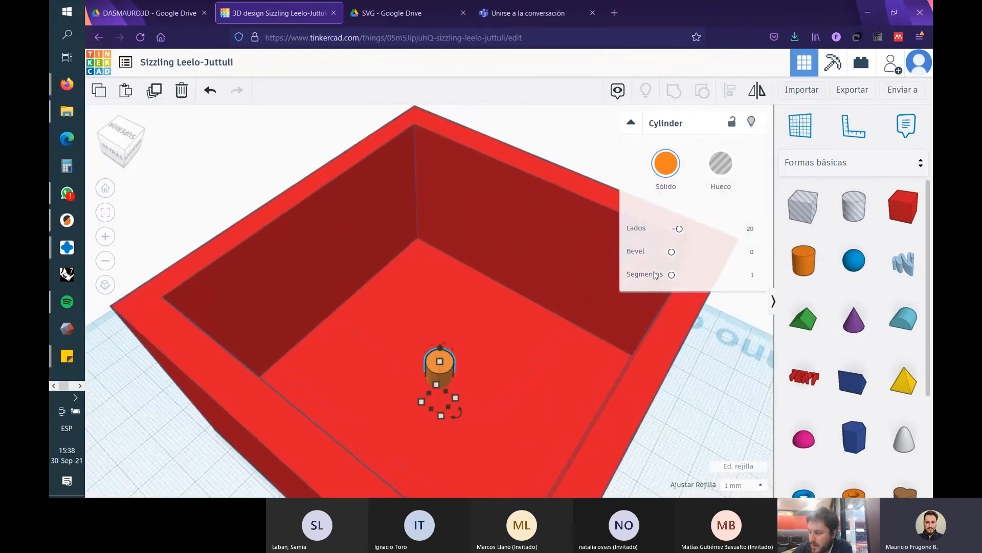
- Turn the thin cylinder into a hole and group it with the box to cut through the centre of its floor
left_click(721, 164)
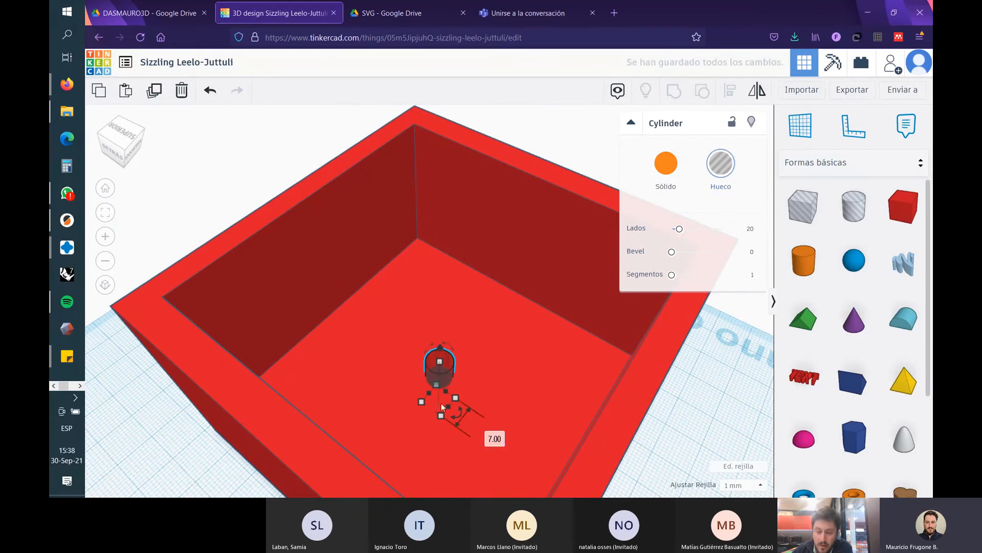
scroll(491, 363, "down", 5)
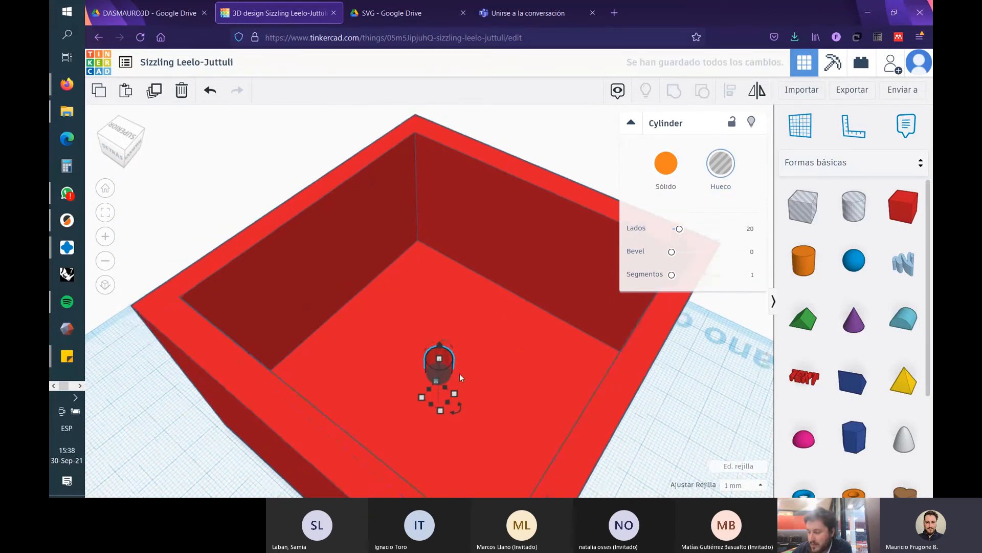
left_click(516, 344, "shift")
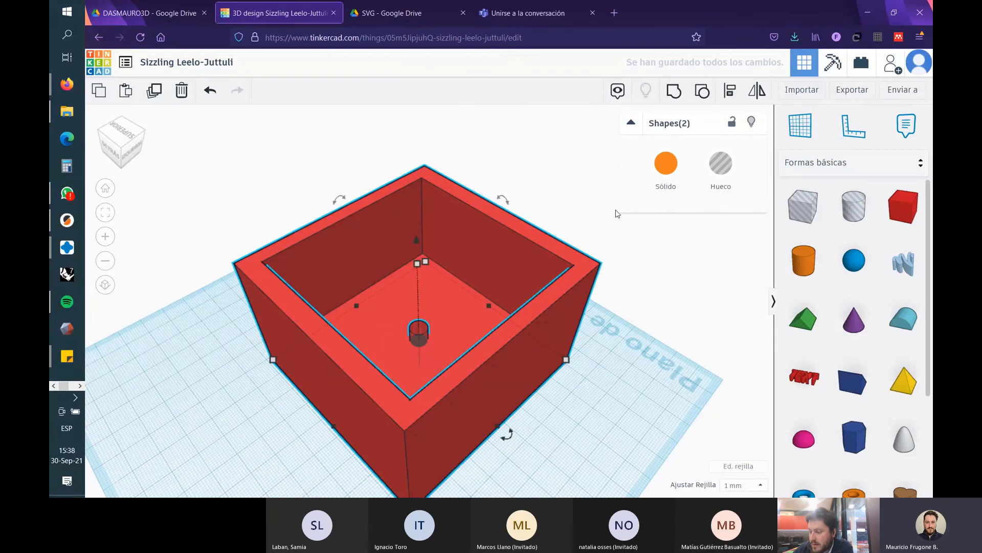
left_click(675, 92)
left_click(557, 220)
mouse_move(558, 220)
right_mouse_down()
mouse_move(566, 258)
mouse_move(567, 219)
right_mouse_up()
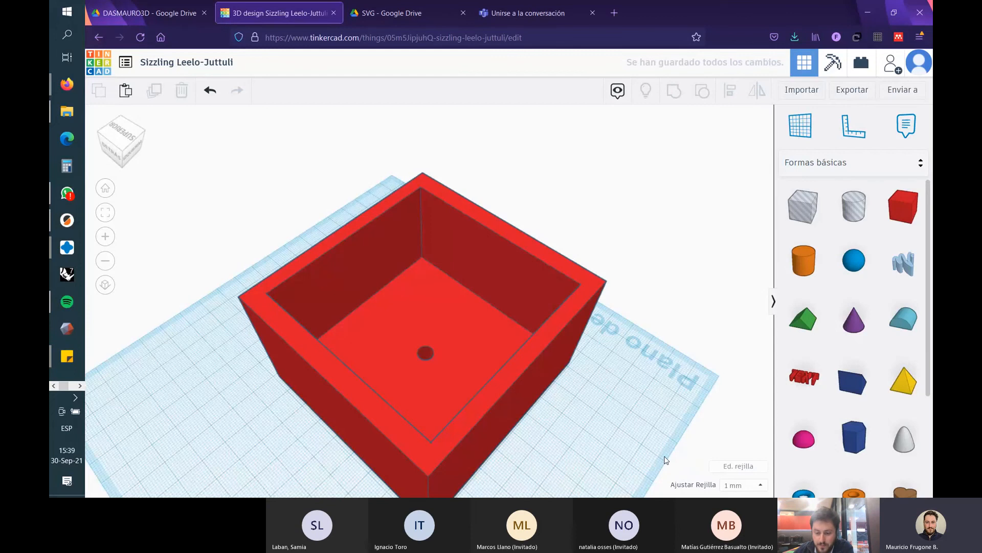
- Shift the drilled box a short distance across the workplane and deselect it
right_click_drag(629, 437, 440, 349)
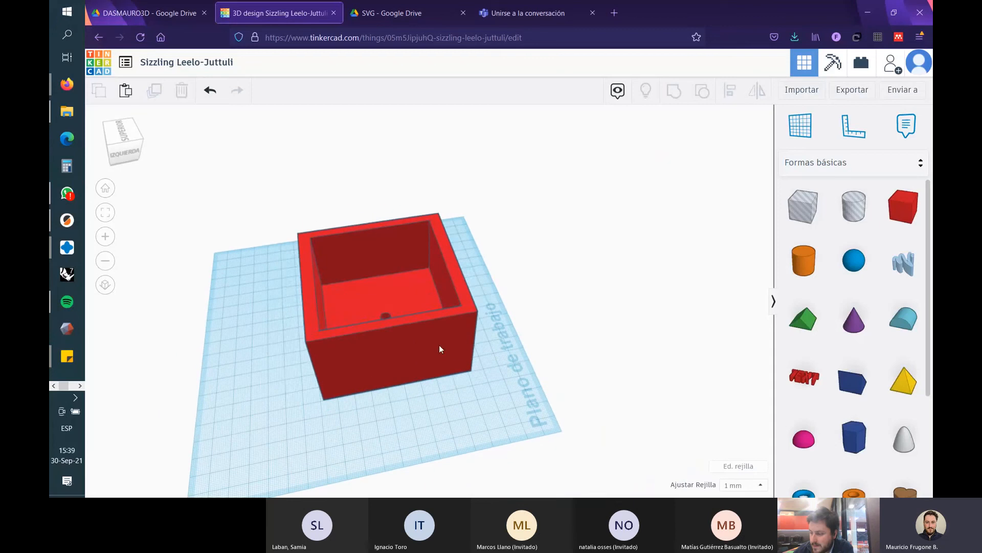
left_click_drag(439, 349, 386, 342)
left_click(561, 394)
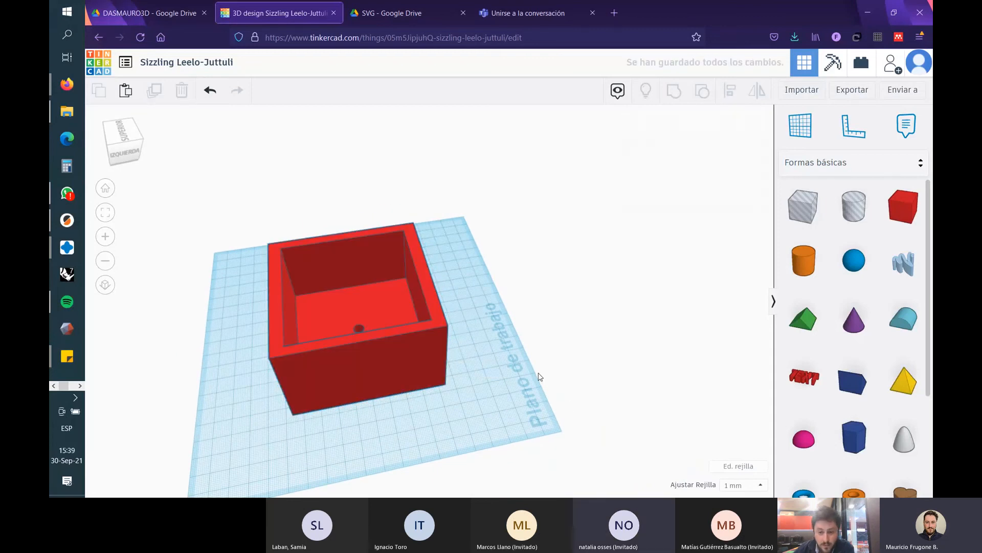
- Move the drilled box about 19 mm by 21 mm to a far corner of the workplane
right_click_drag(504, 393, 526, 379)
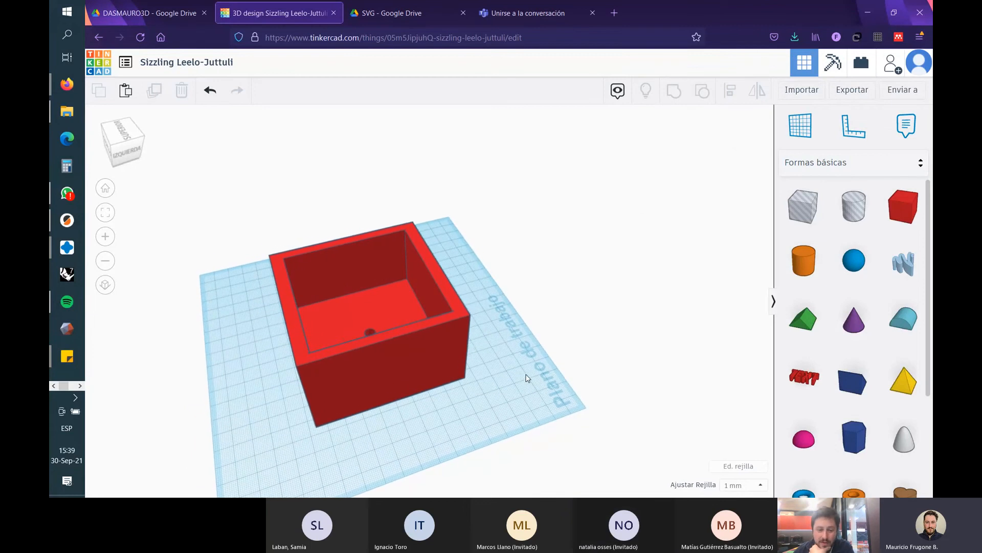
right_click_drag(542, 331, 542, 370)
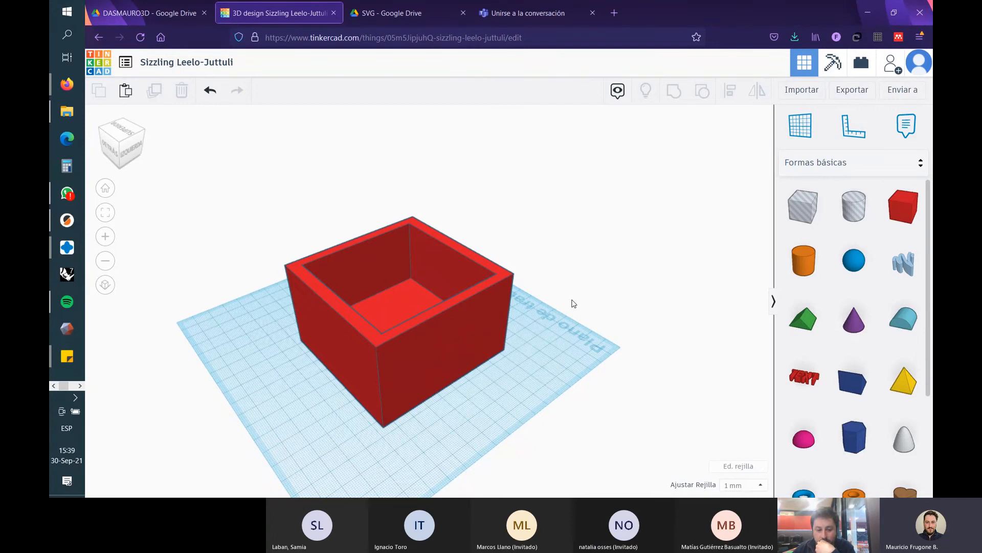
right_click_drag(557, 373, 529, 270)
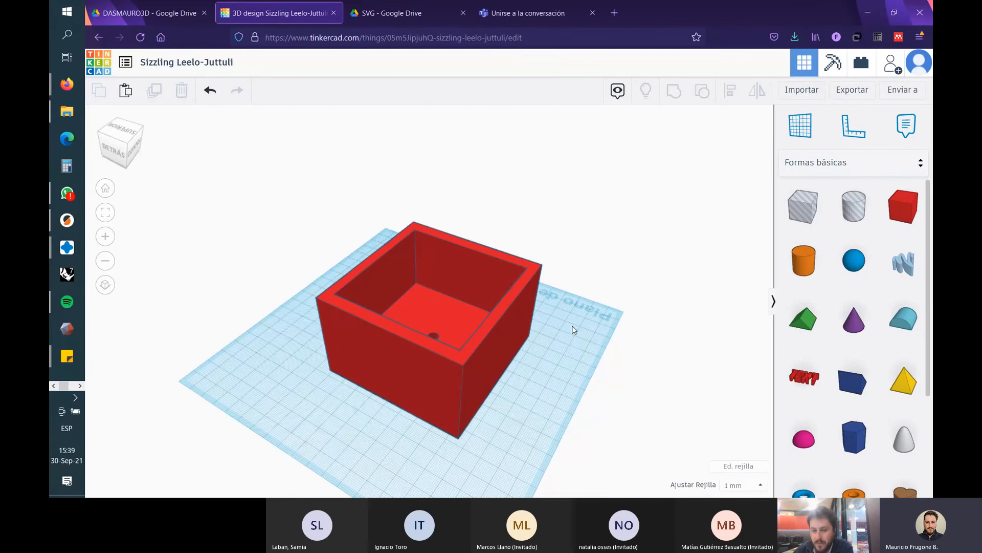
right_click_drag(559, 354, 587, 378)
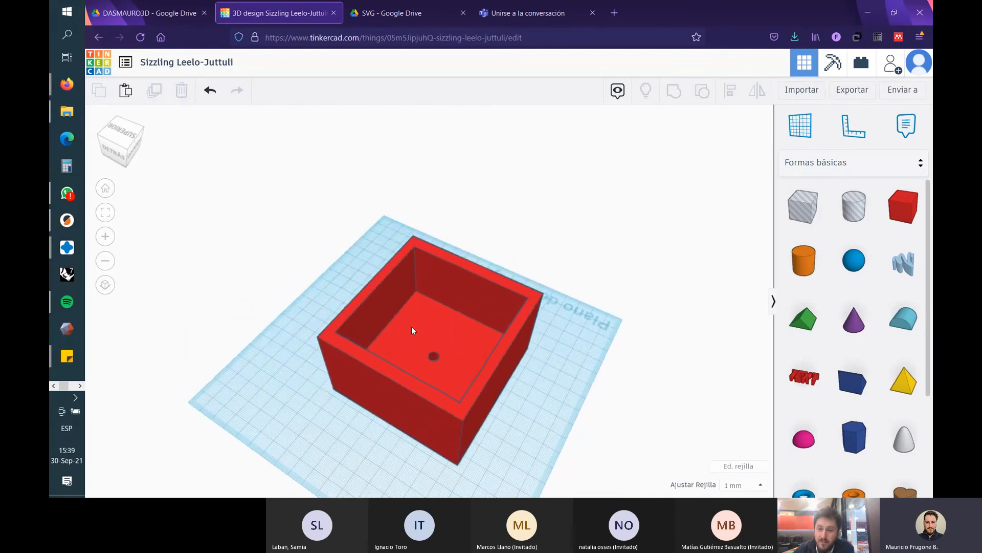
right_click_drag(412, 327, 633, 385)
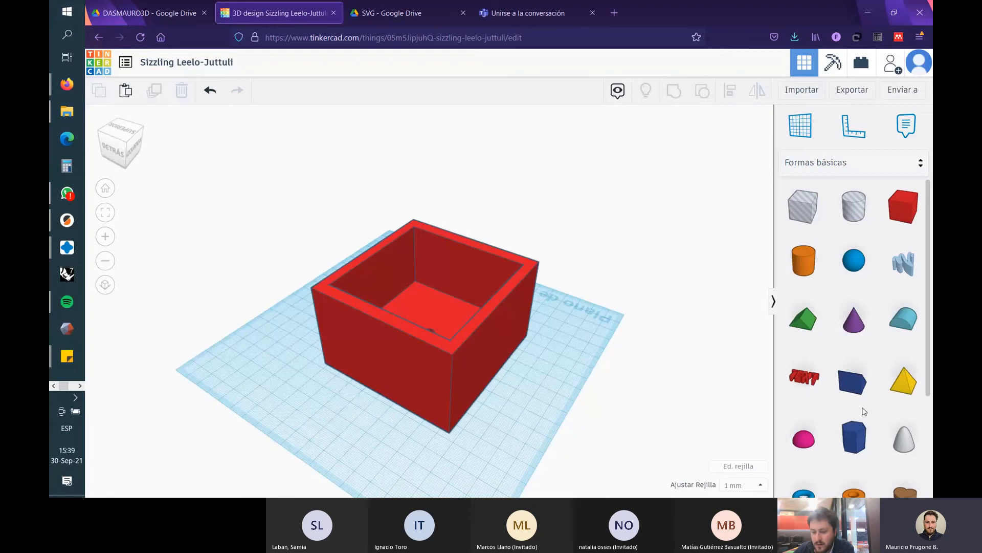
left_click(609, 357)
right_click_drag(334, 404, 426, 423)
left_click(411, 305)
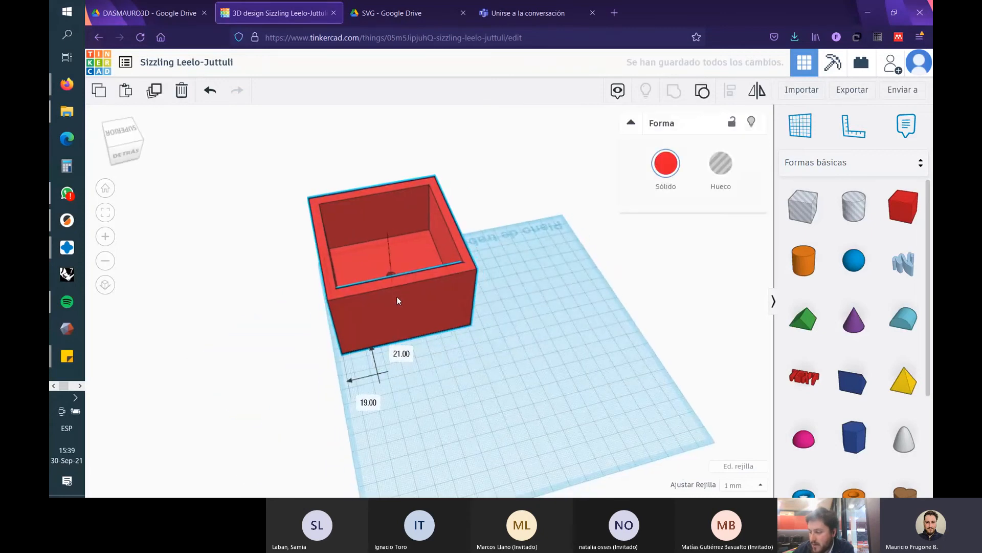
right_click_drag(397, 296, 550, 309)
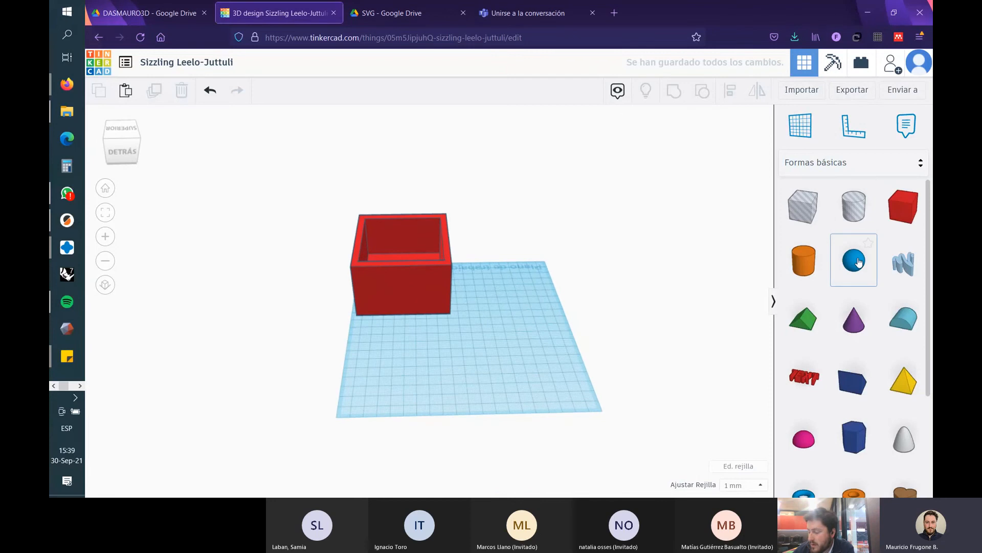
- Add a solid sphere larger than the hollow box and position it beside the box
left_click_drag(862, 266, 609, 399)
left_click_drag(563, 365, 499, 347)
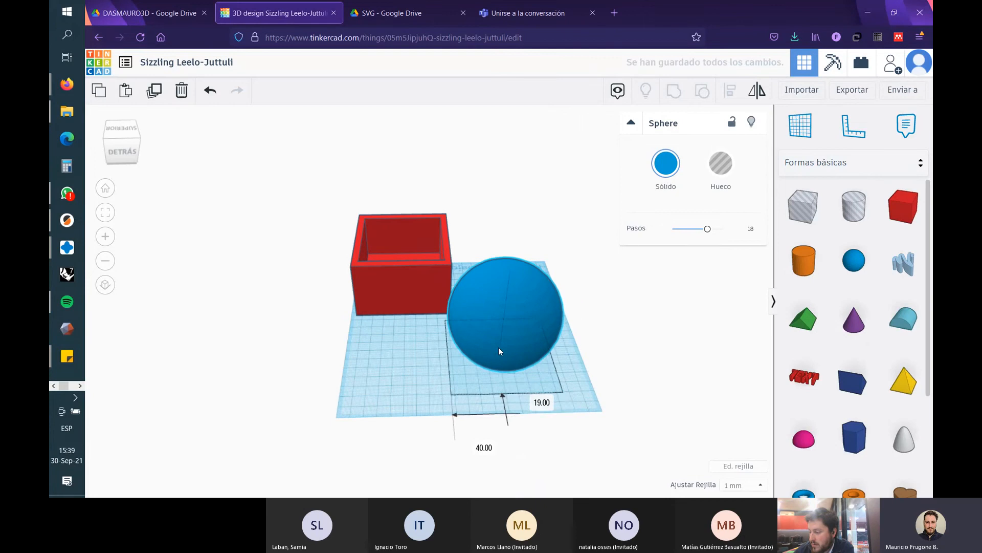
left_click(651, 397)
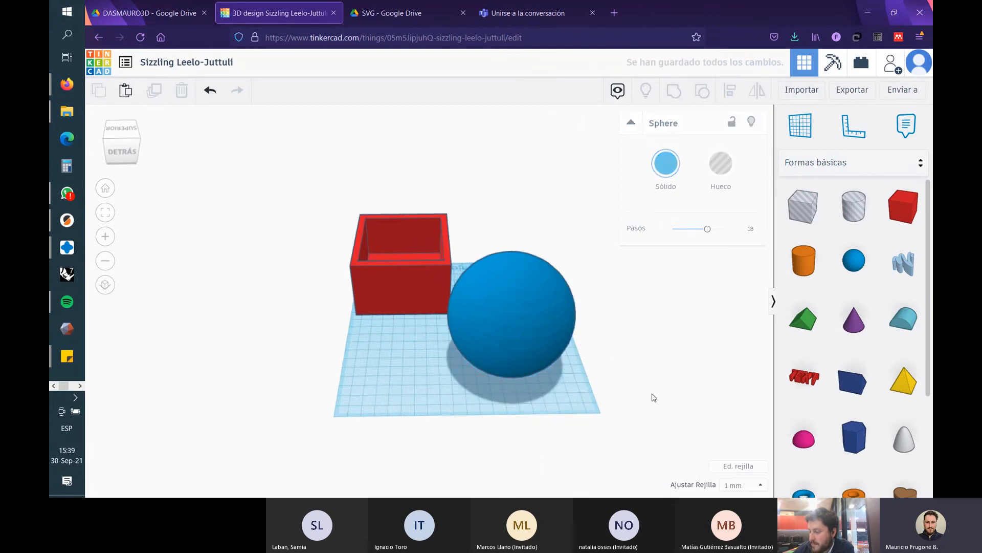
- Move the sphere about 18 mm by 6 mm towards the front edge of the view, keeping it on the workplane
right_click_drag(651, 397, 583, 296)
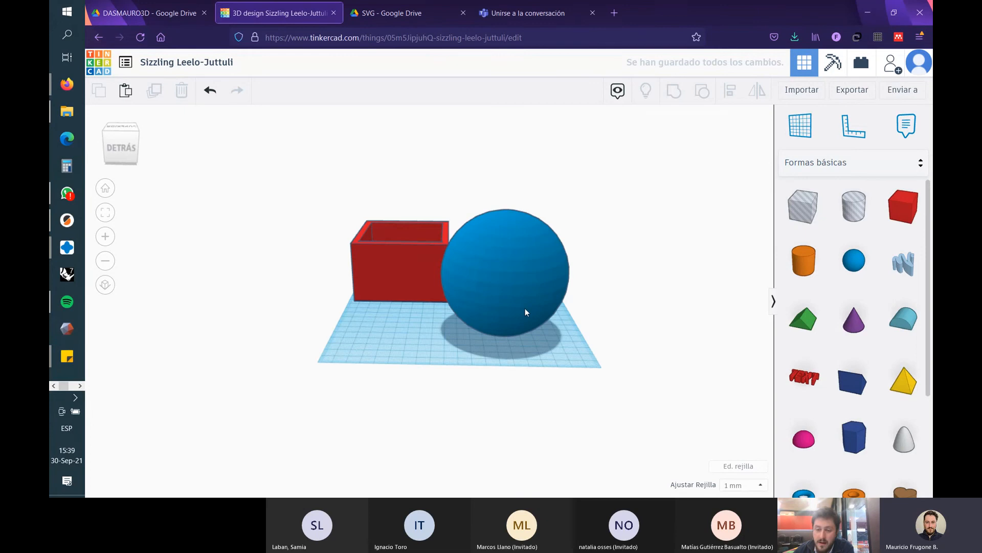
right_click_drag(665, 306, 639, 294)
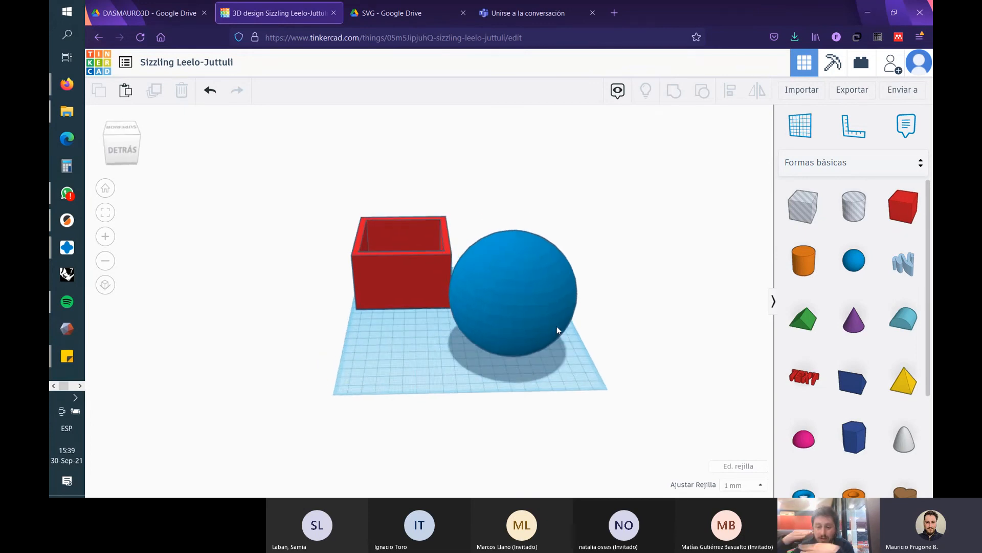
left_click(498, 282)
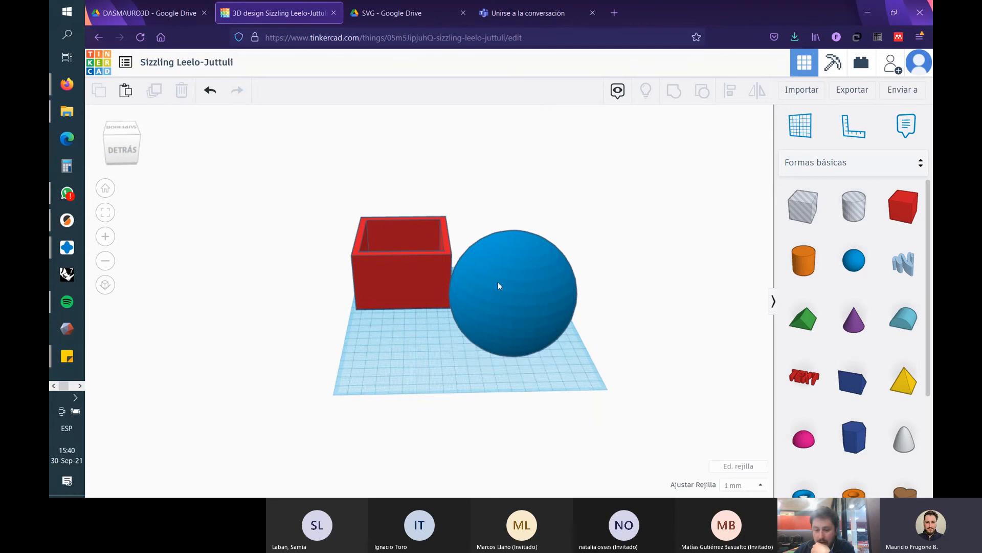
left_click_drag(498, 286, 499, 305)
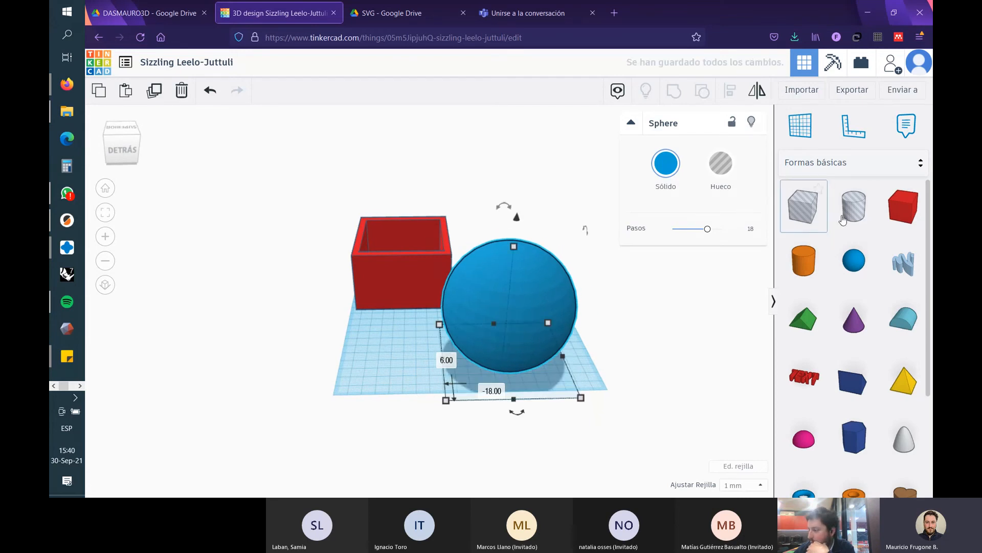
- Place a solid box under the sphere and widen it into a low slab that encloses the sphere's bottom part
left_click_drag(903, 206, 551, 477)
left_click_drag(478, 434, 493, 385)
right_click_drag(526, 449, 548, 431)
scroll(517, 286, "up", 5)
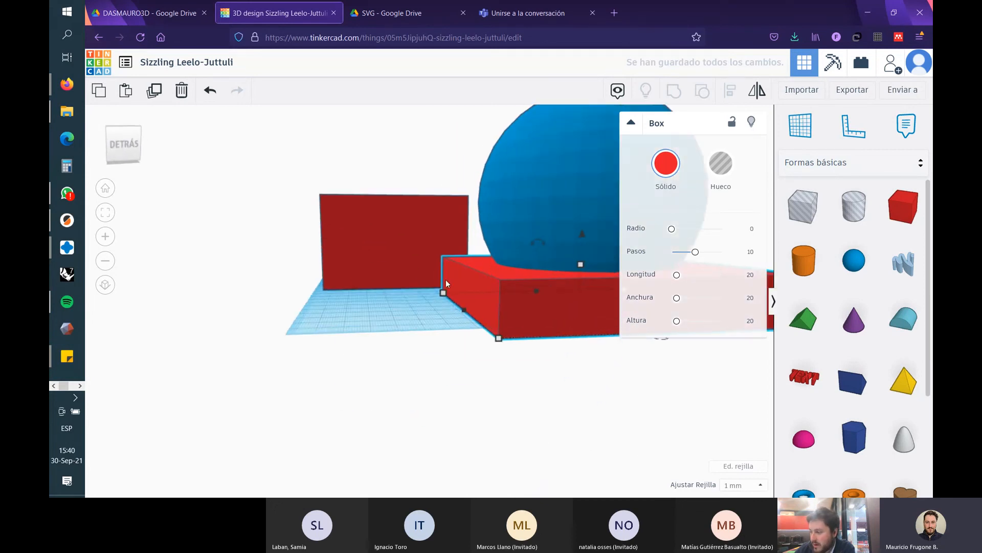
right_click_drag(568, 302, 517, 317)
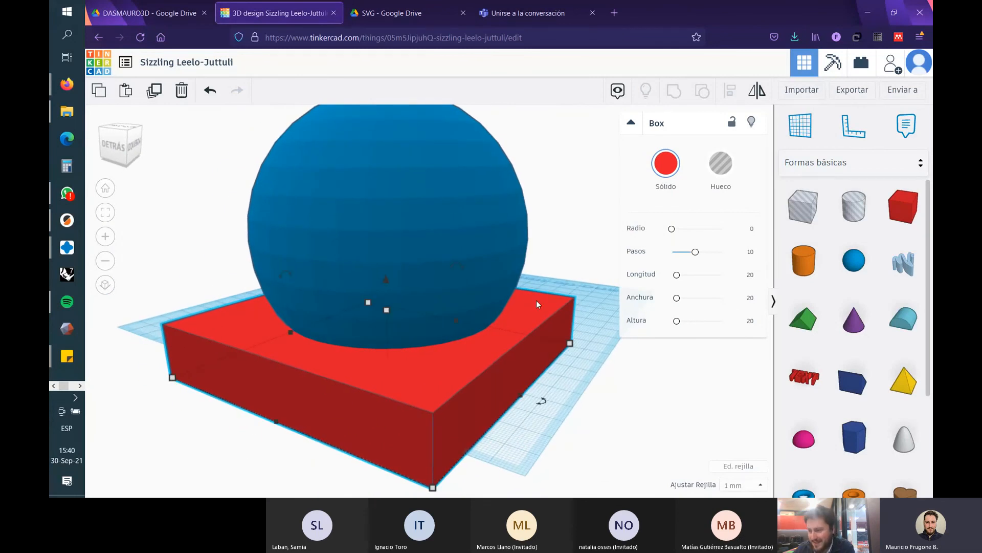
left_click(632, 371)
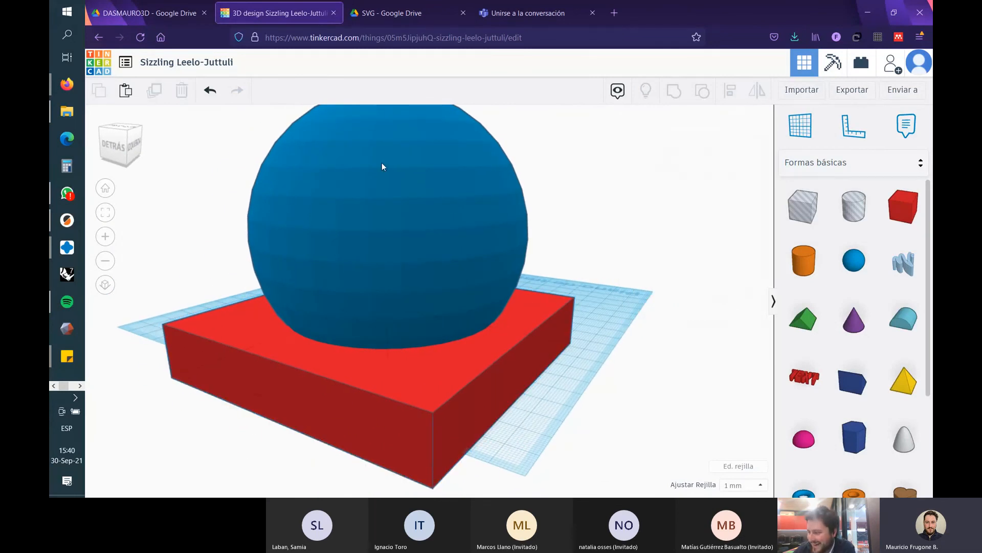
- Turn the low slab under the sphere into a hole shape
left_click(409, 197)
left_click(636, 362)
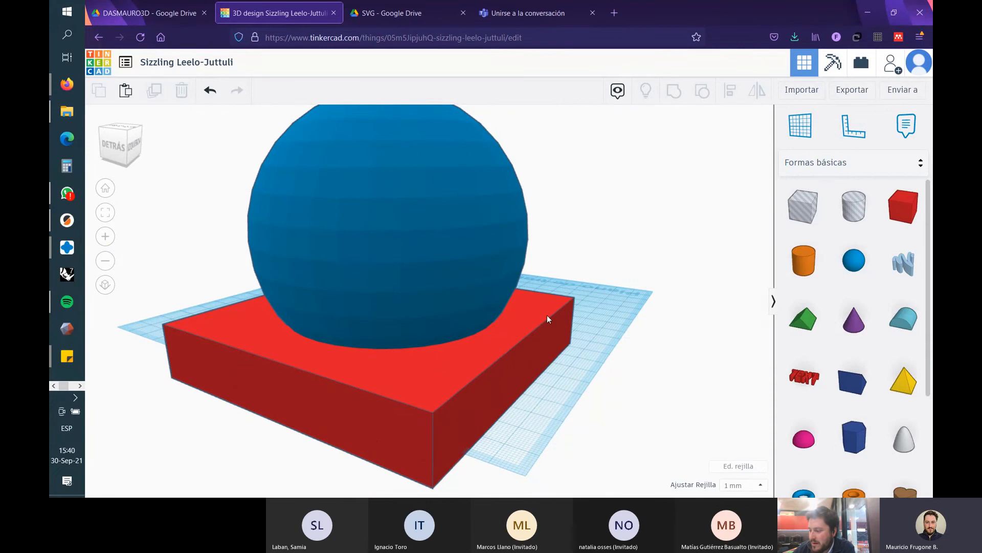
left_click(547, 317)
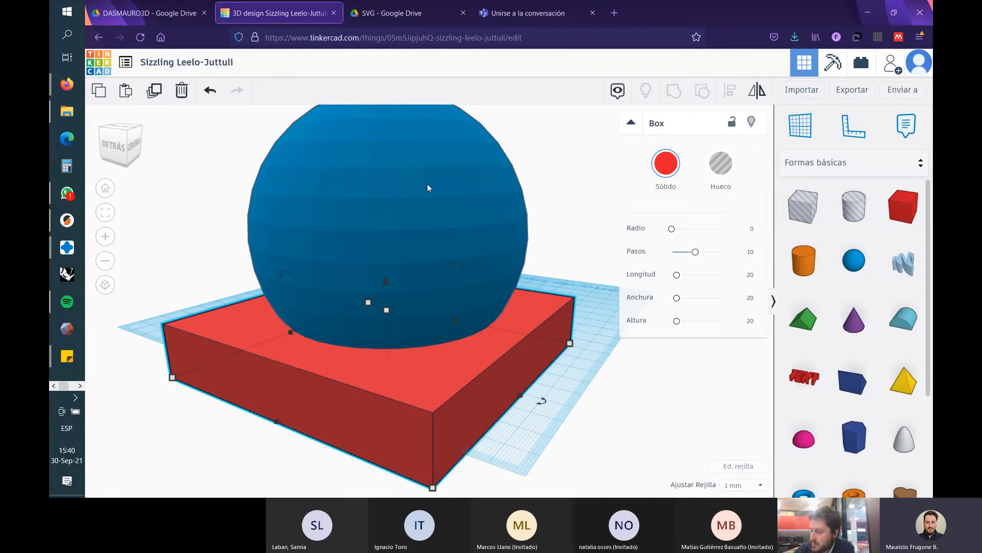
left_click(395, 200, "shift")
left_click(517, 382)
left_click(704, 188)
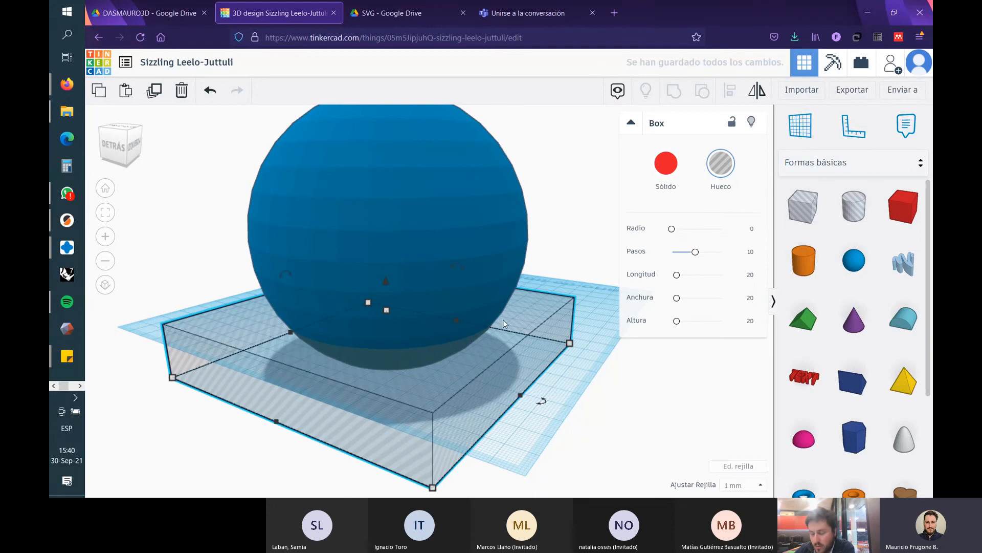
- Group the sphere with the hole slab to cut the sphere's bottom flat, and deselect the result
left_click(423, 205, "shift")
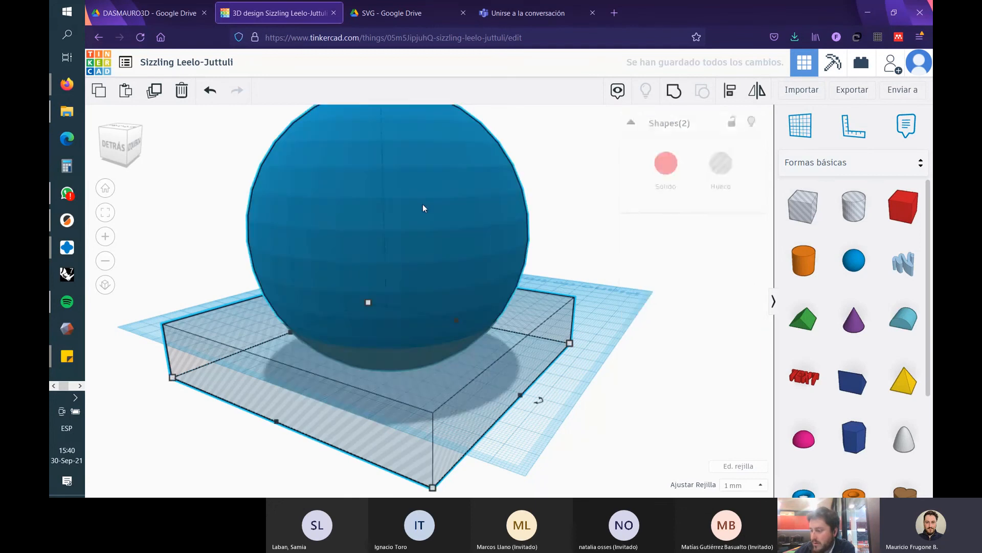
left_click(673, 93)
left_click(630, 384)
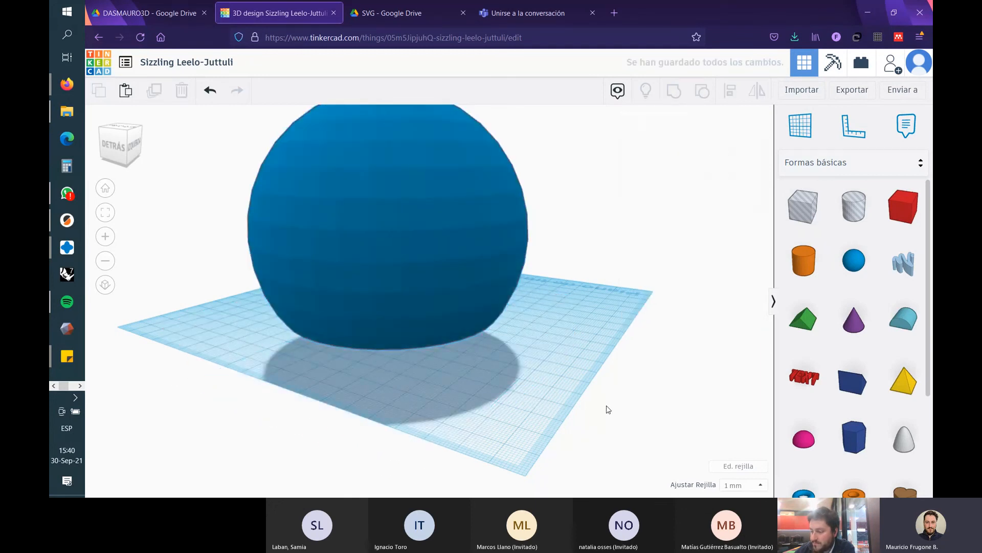
mouse_move(607, 404)
right_mouse_down()
mouse_move(618, 345)
mouse_move(629, 397)
mouse_move(597, 410)
mouse_move(593, 426)
mouse_move(609, 416)
right_mouse_up()
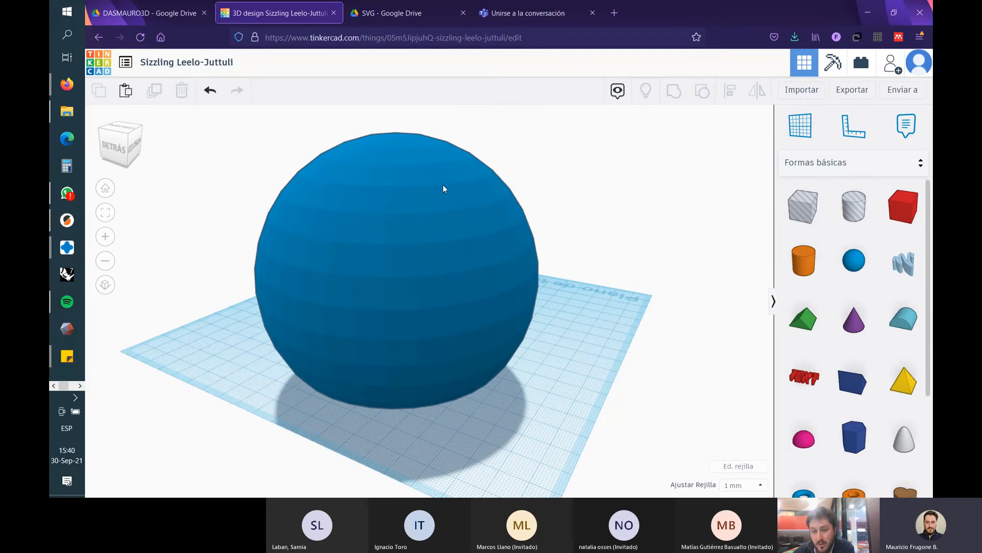
- Undo the grouping of the sphere with the hole slab
key("ctrl+z")
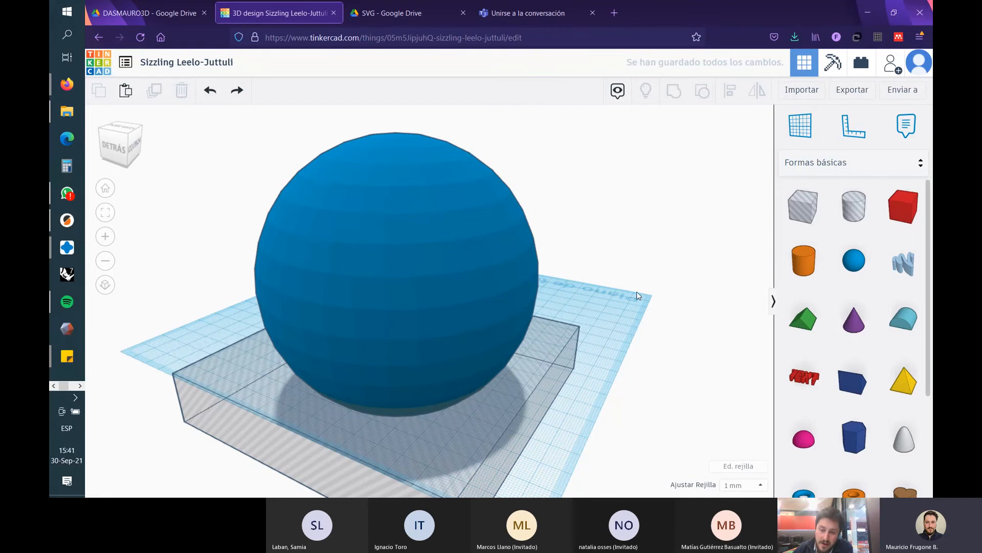
middle_click_drag(624, 419, 634, 390)
right_click(635, 389)
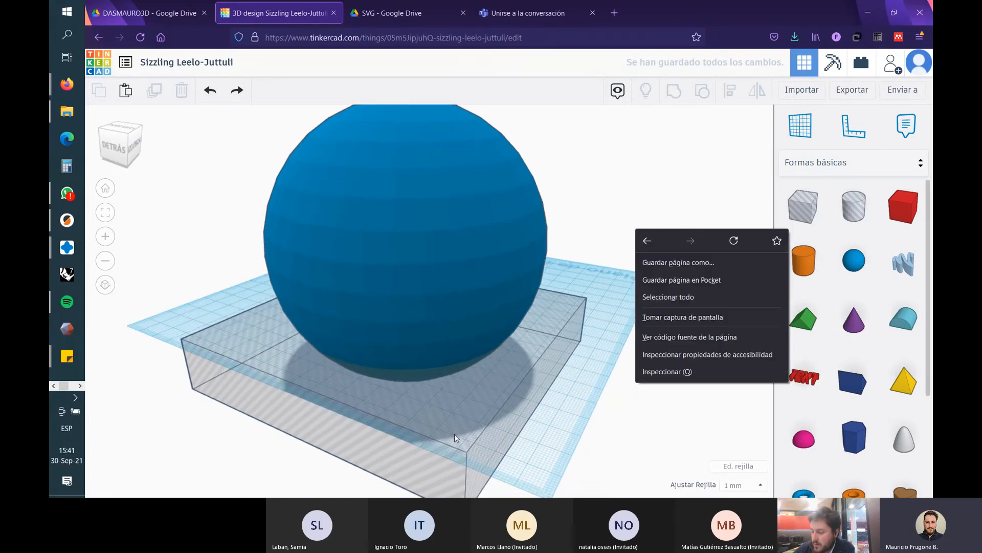
- Duplicate the hole slab under the sphere and move the copy so it lines up with the original
left_click(503, 395)
left_click(503, 395)
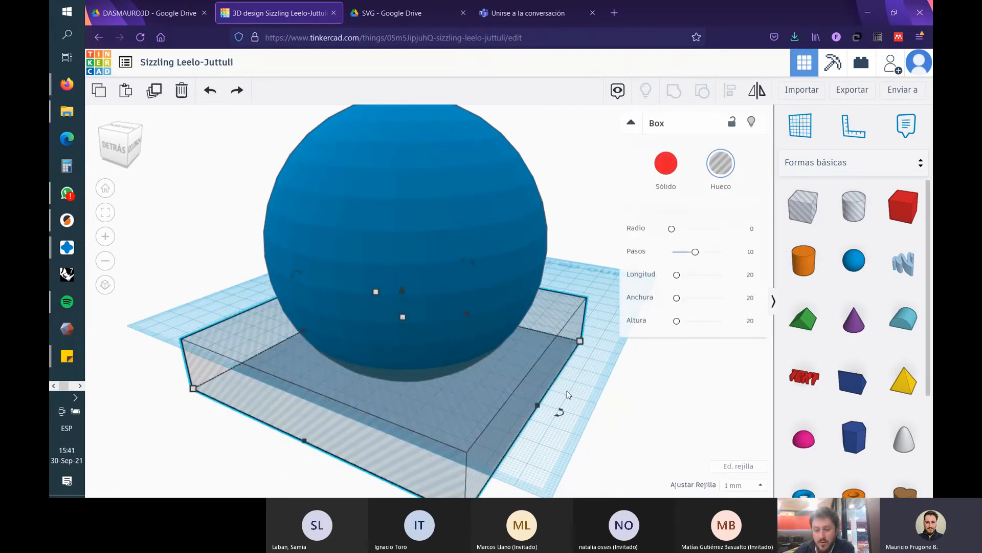
key("ctrl+c")
key("ctrl+v")
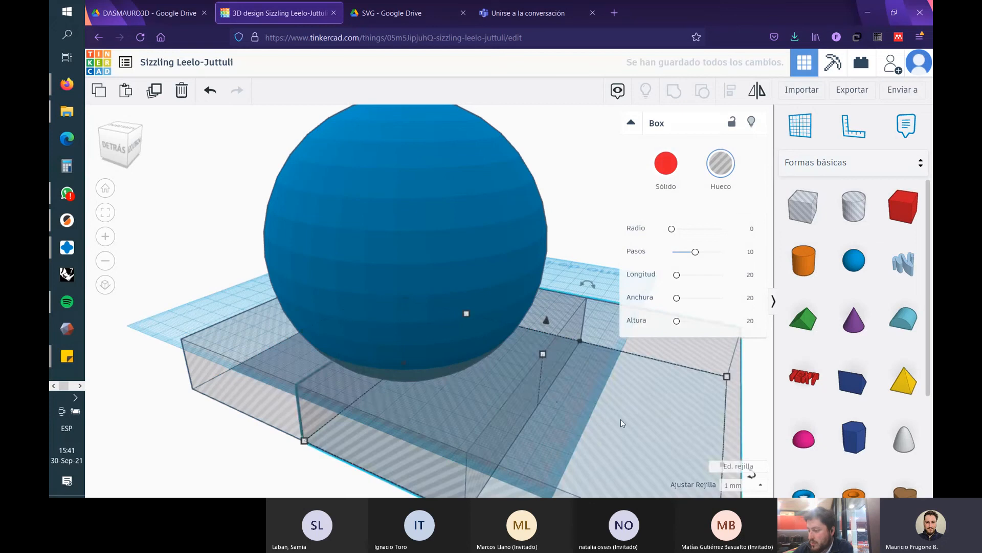
left_click_drag(629, 421, 448, 366)
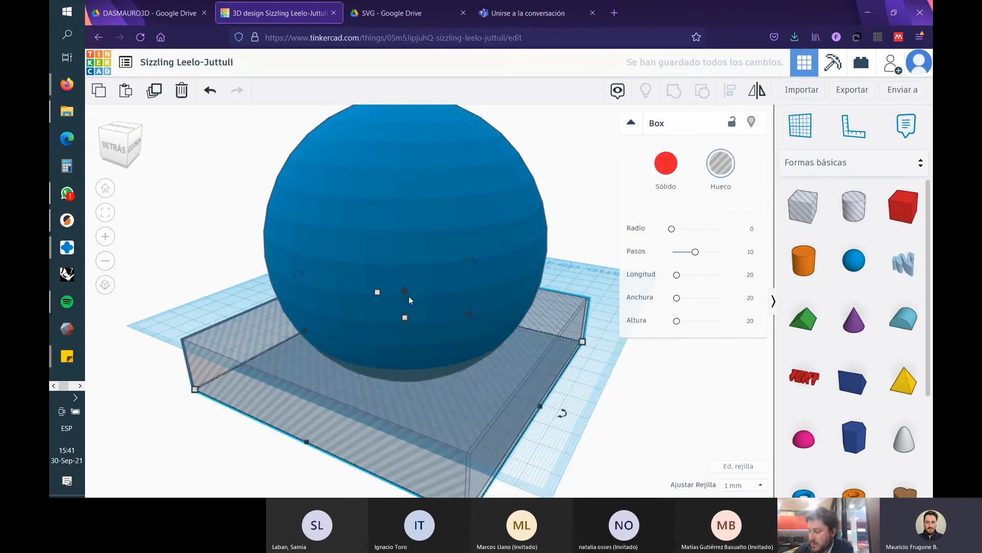
- Raise the copied hole slab straight up into the upper half of the sphere
left_click_drag(405, 290, 373, 118)
right_click_drag(649, 393, 548, 386)
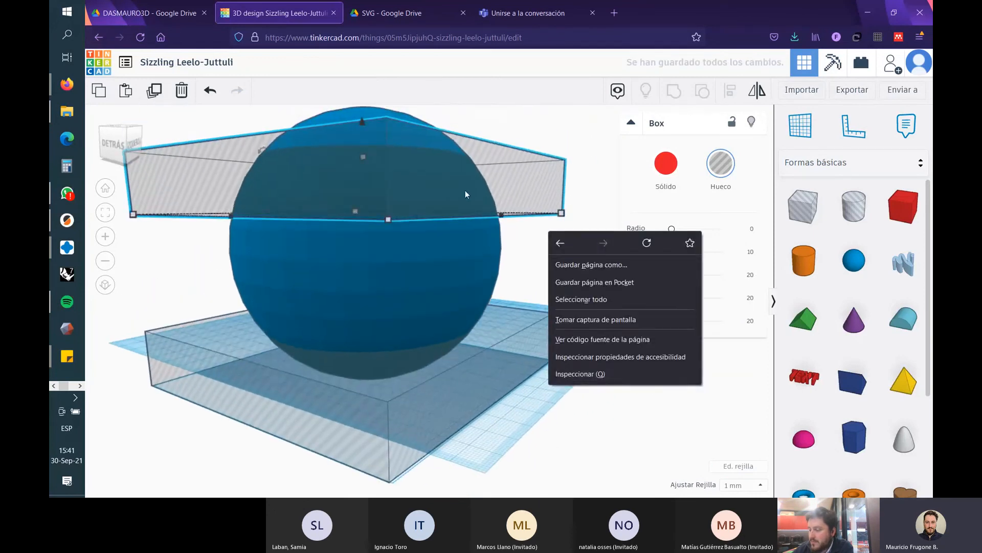
left_click(587, 225)
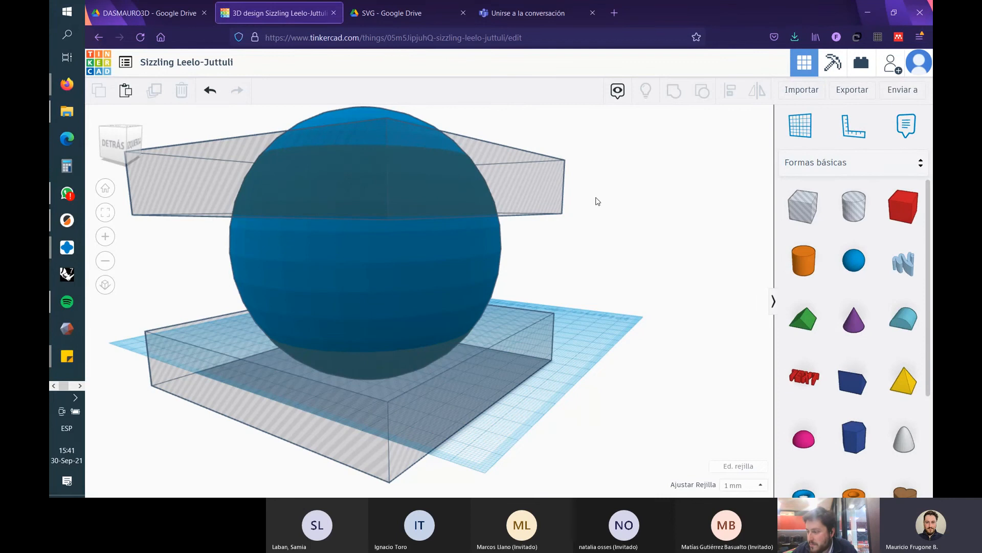
- Raise the upper hole slab another 16 mm, to 77 mm above the workplane
right_click_drag(595, 180, 604, 218)
left_click(517, 216)
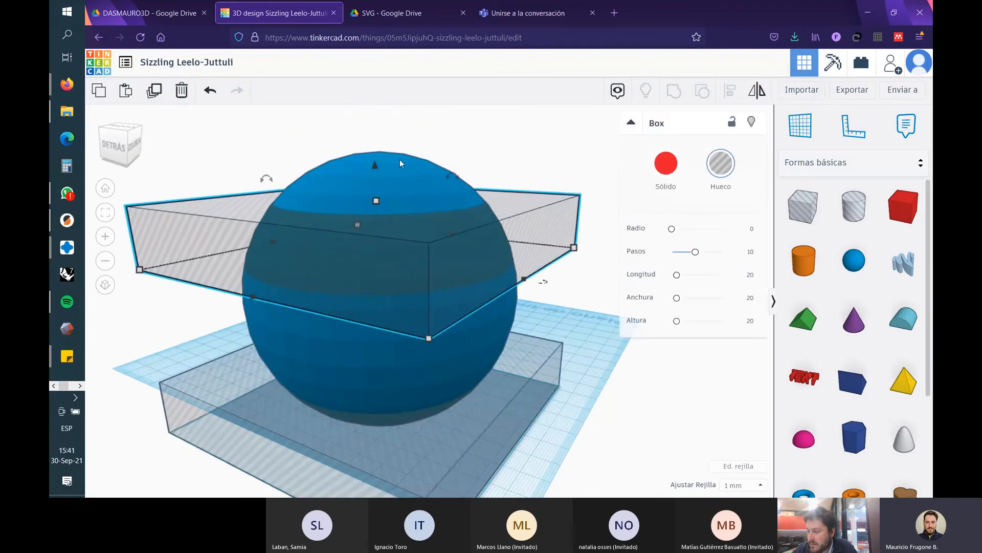
left_click_drag(376, 164, 356, 125)
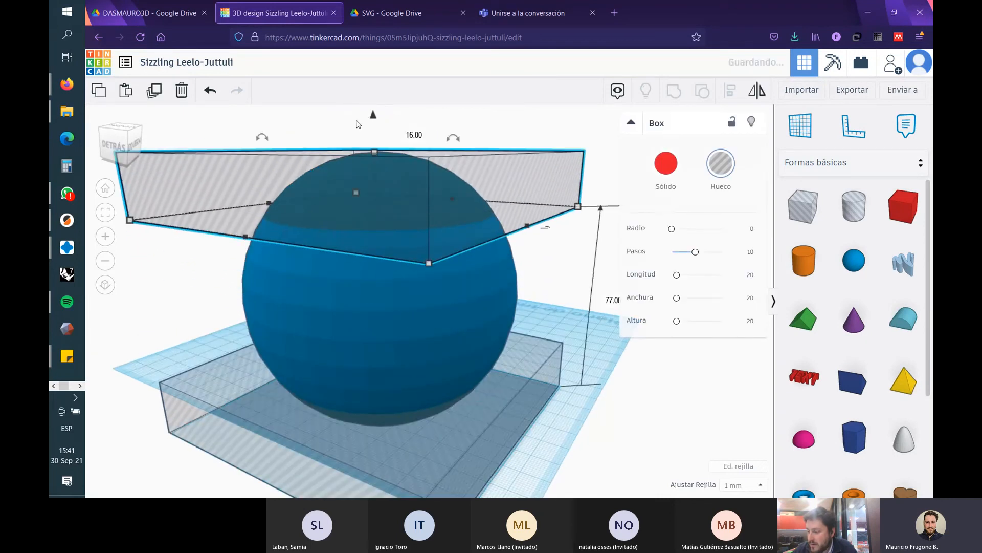
- Lower the upper hole slab to 57 mm above the workplane and increase its height to 44 mm to cover the sphere's top
right_click_drag(576, 295, 583, 248)
scroll(349, 283, "up", 3)
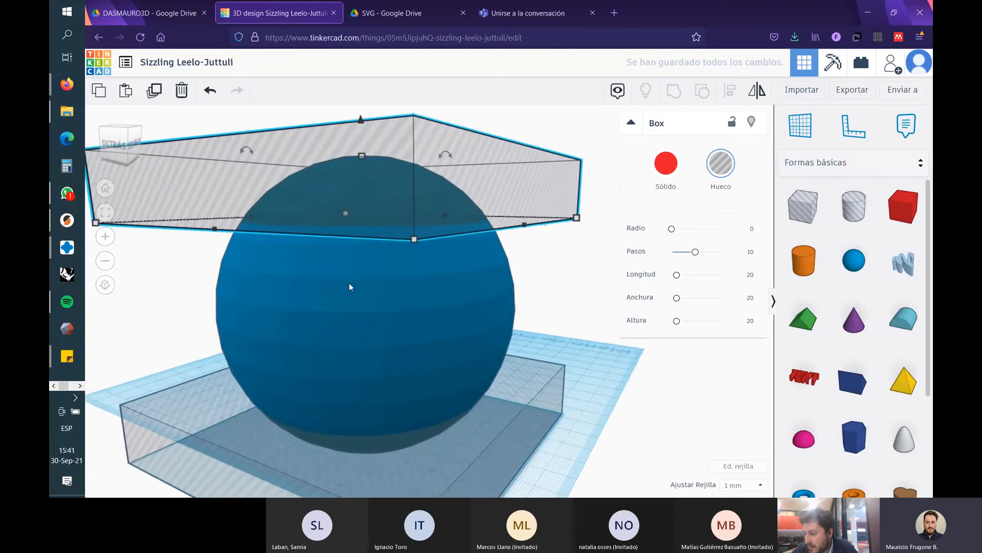
scroll(325, 272, "down", 3)
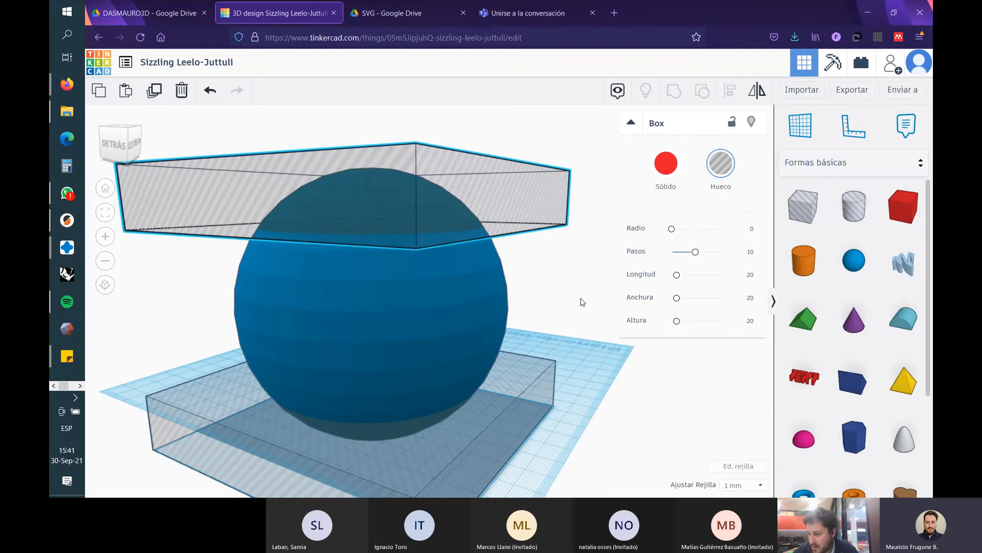
right_click_drag(583, 303, 569, 265)
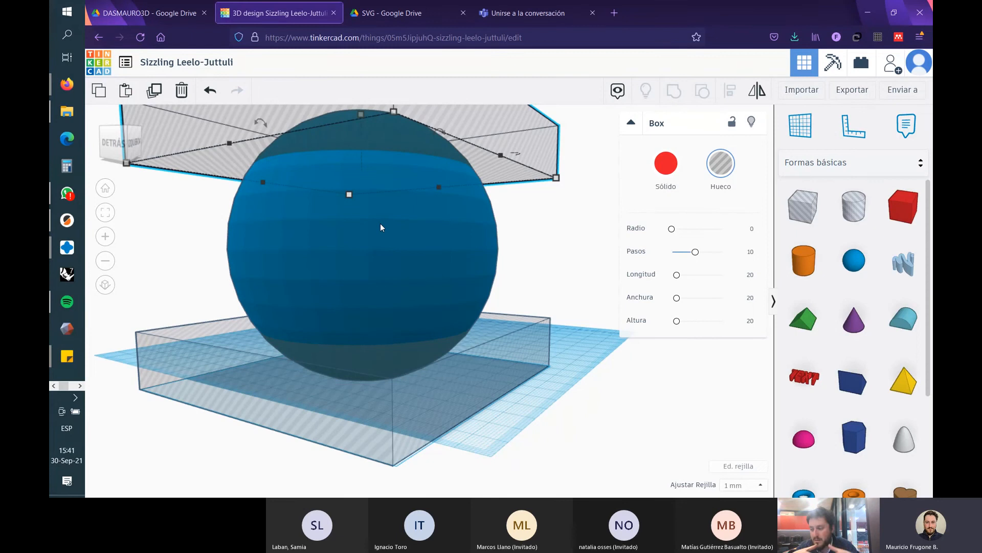
right_click_drag(527, 225, 471, 193)
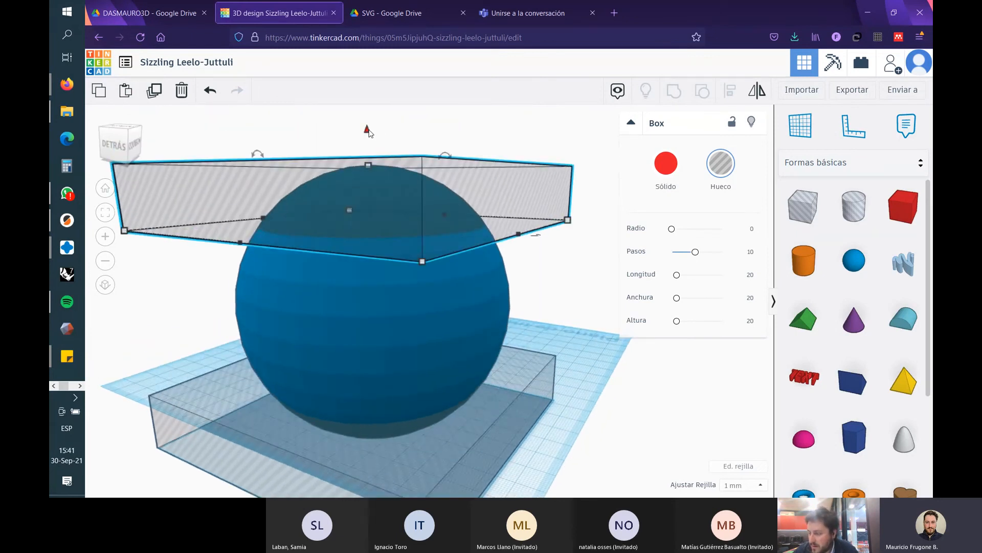
left_click_drag(368, 131, 381, 190)
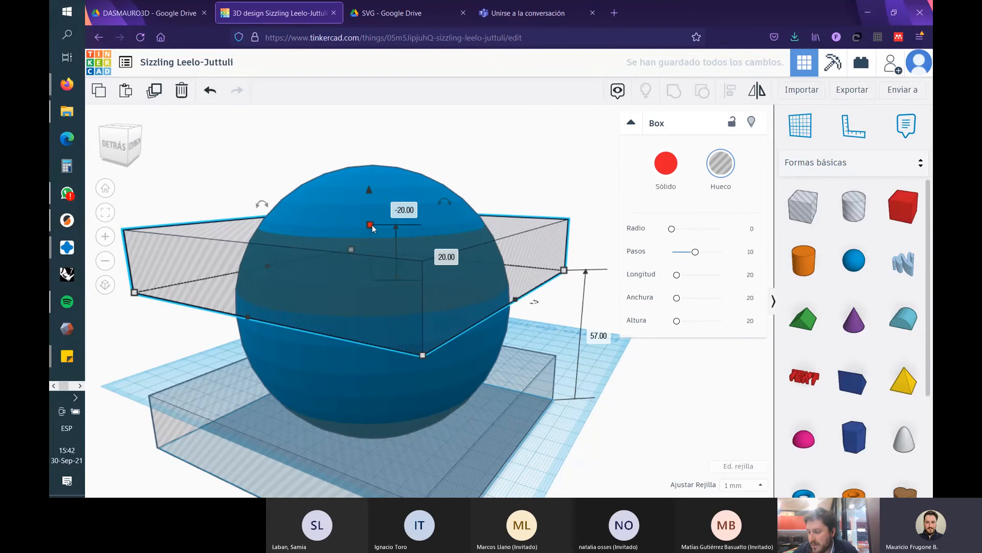
left_click_drag(370, 224, 367, 156)
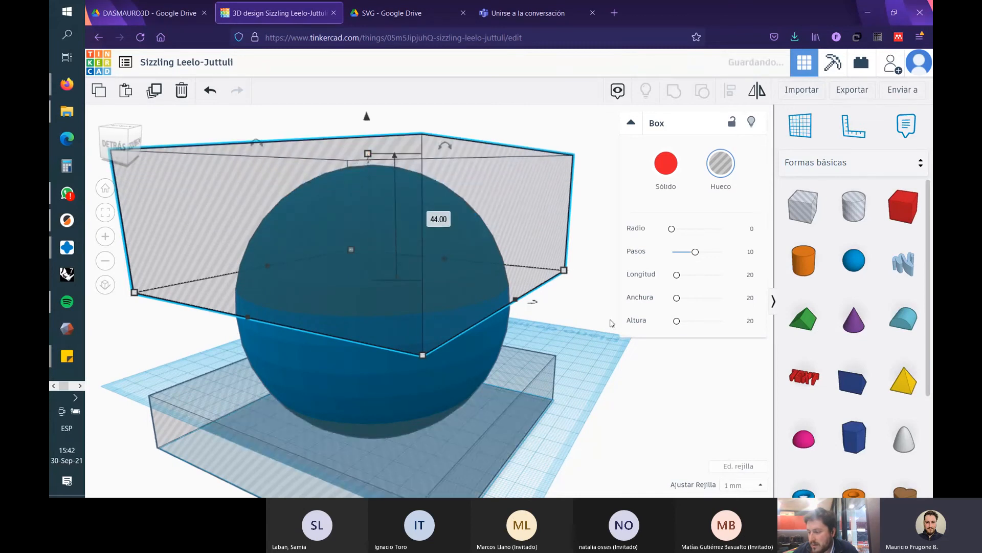
left_click(606, 376)
- Lower the bottom hole slab by 6 mm so it reaches below the workplane
mouse_move(607, 376)
right_mouse_down()
mouse_move(615, 374)
mouse_move(609, 393)
right_mouse_up()
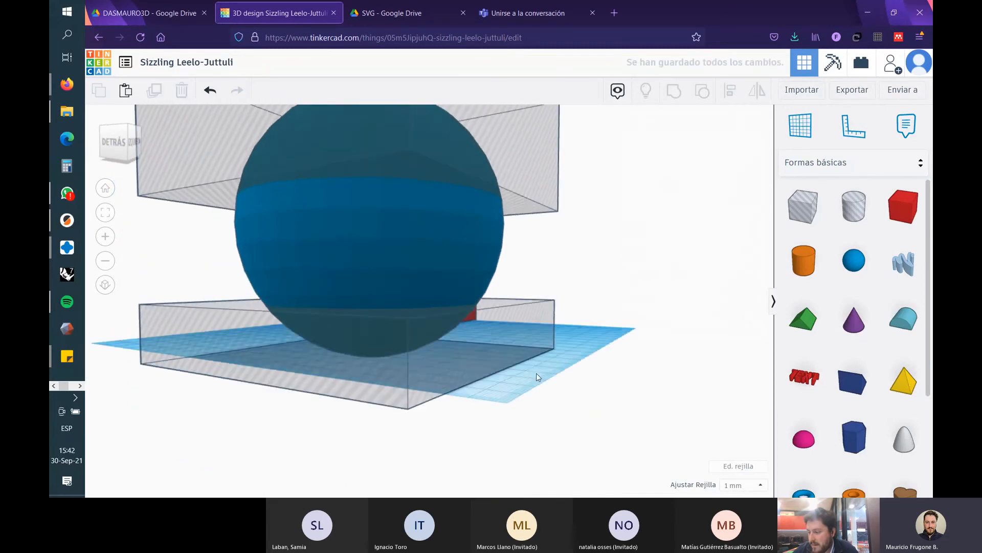
left_click(502, 326)
left_click_drag(367, 275, 367, 291)
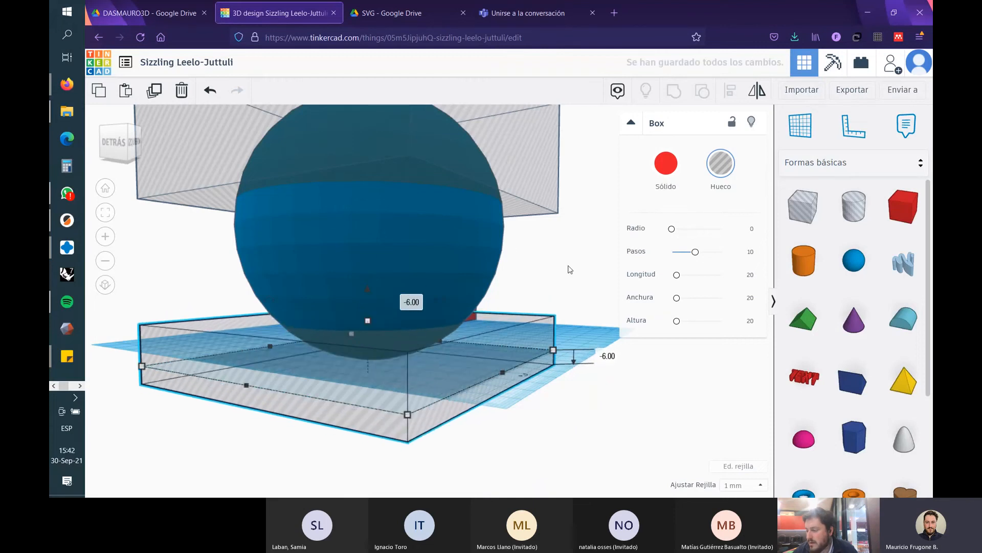
left_click(524, 296)
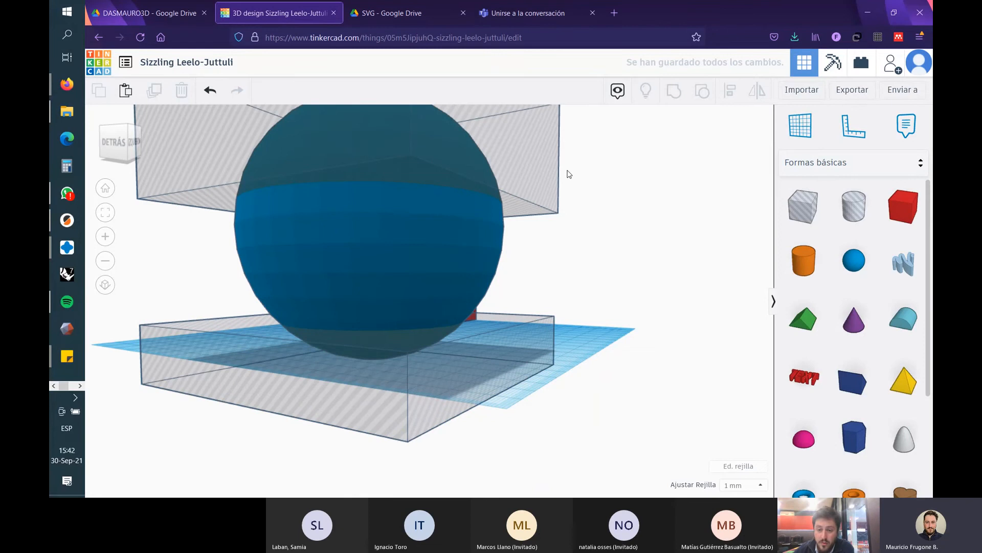
left_click(522, 333)
left_click(421, 225, "shift")
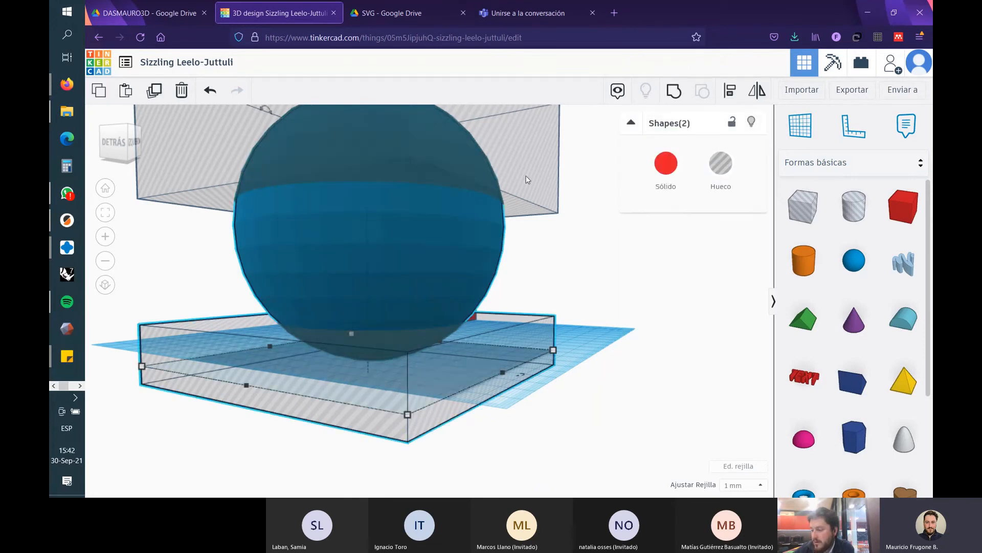
left_click(528, 179, "shift")
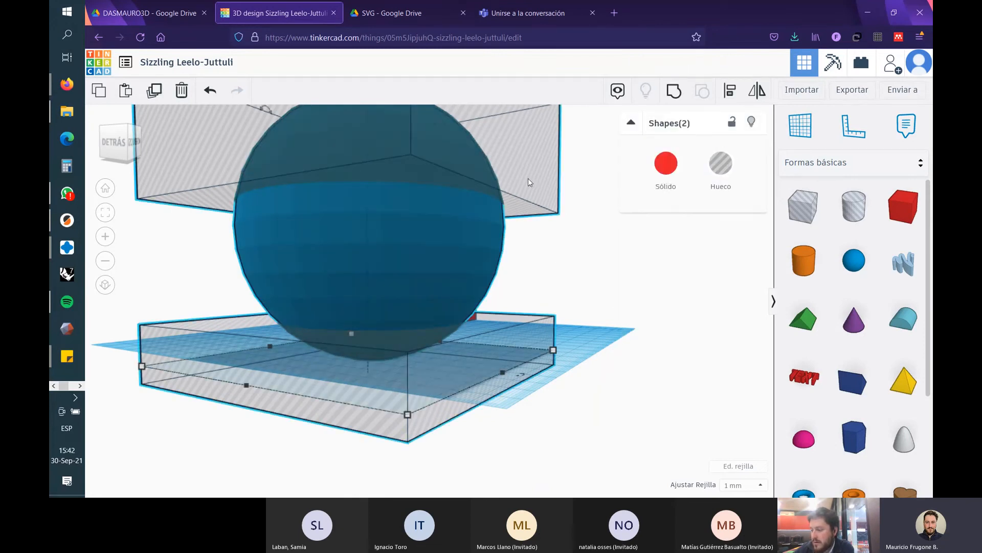
left_click(721, 164)
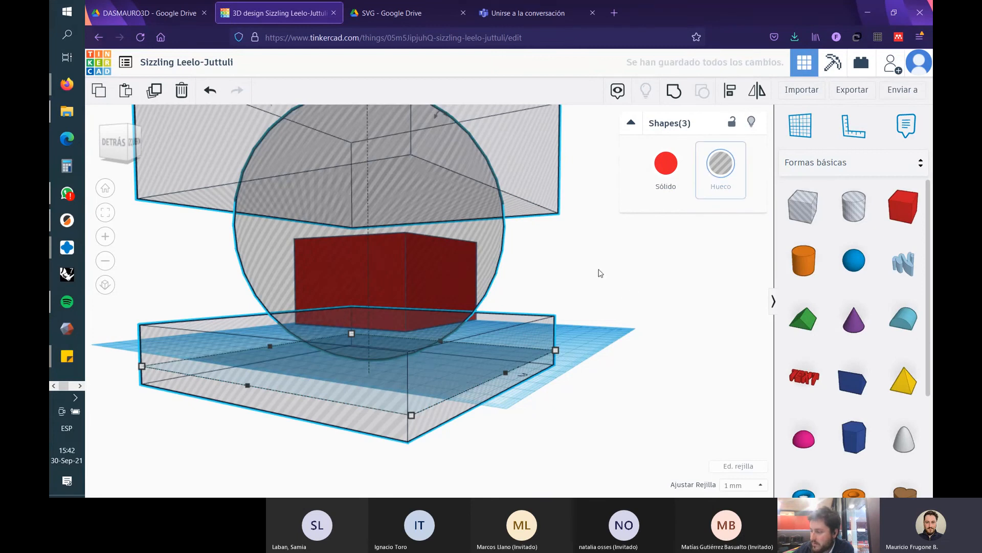
left_click(666, 164)
left_click(570, 245)
left_click(518, 369)
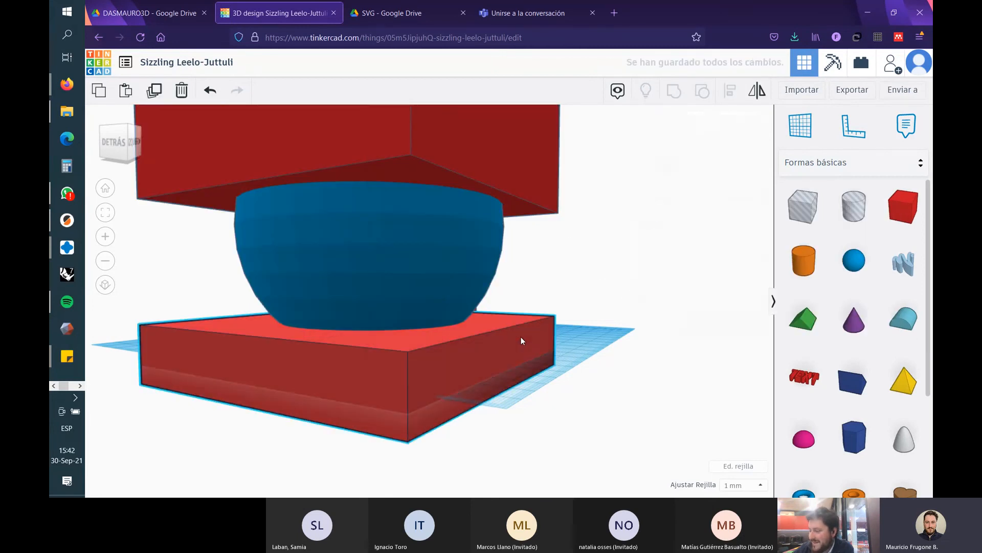
left_click(540, 180, "shift")
left_click(726, 168)
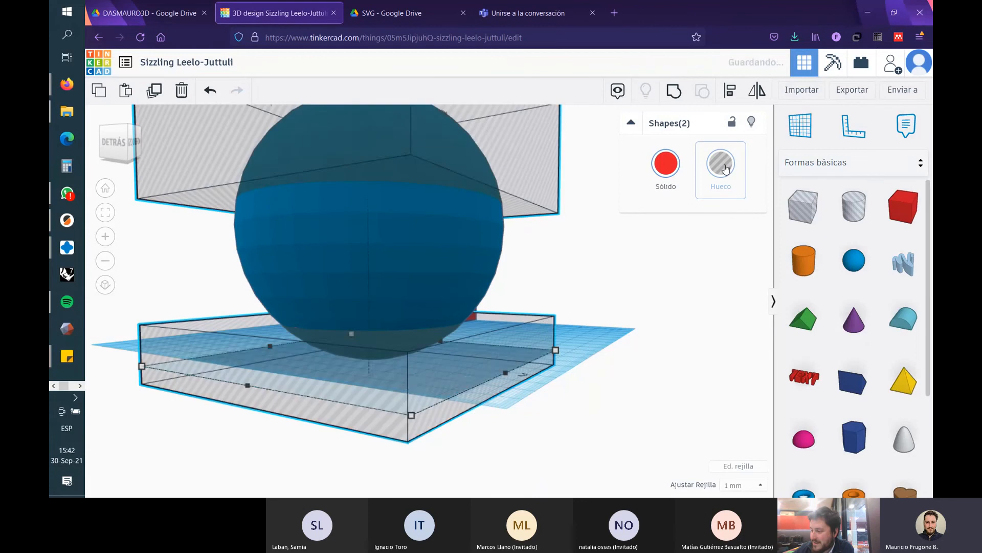
left_click(594, 259)
- Group the sphere with both hole slabs to cut off its top and bottom, and deselect the result
left_click(373, 255)
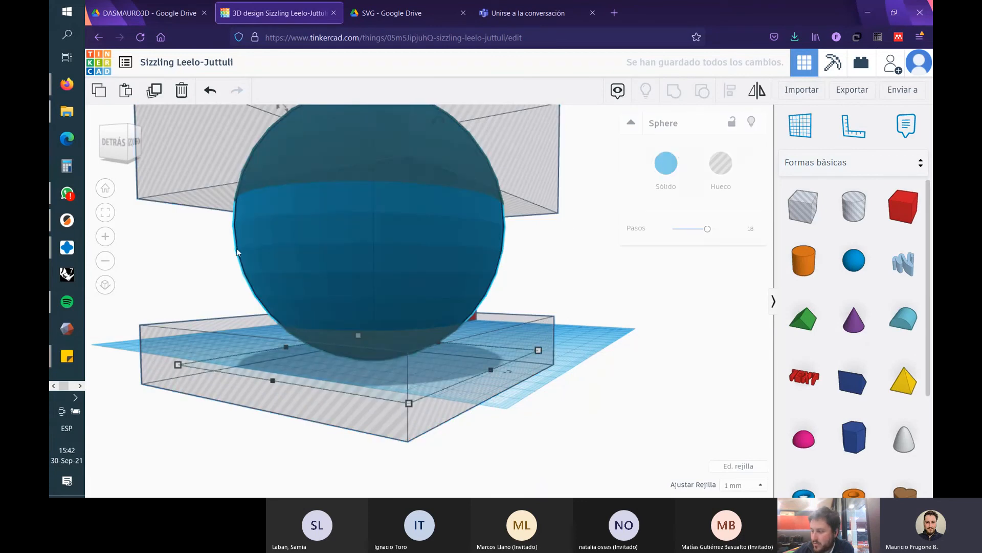
left_click(539, 190, "shift")
left_click(524, 322, "shift")
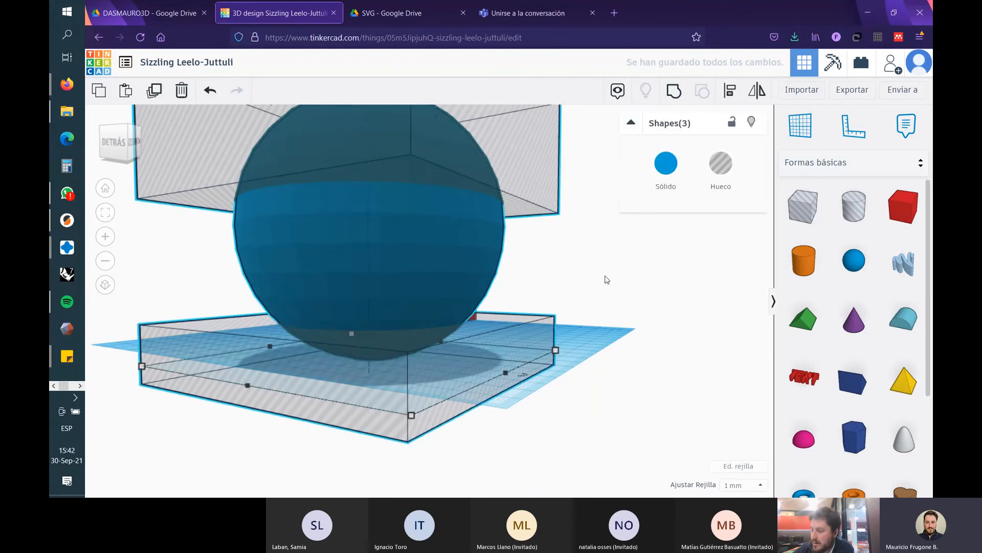
left_click(672, 93)
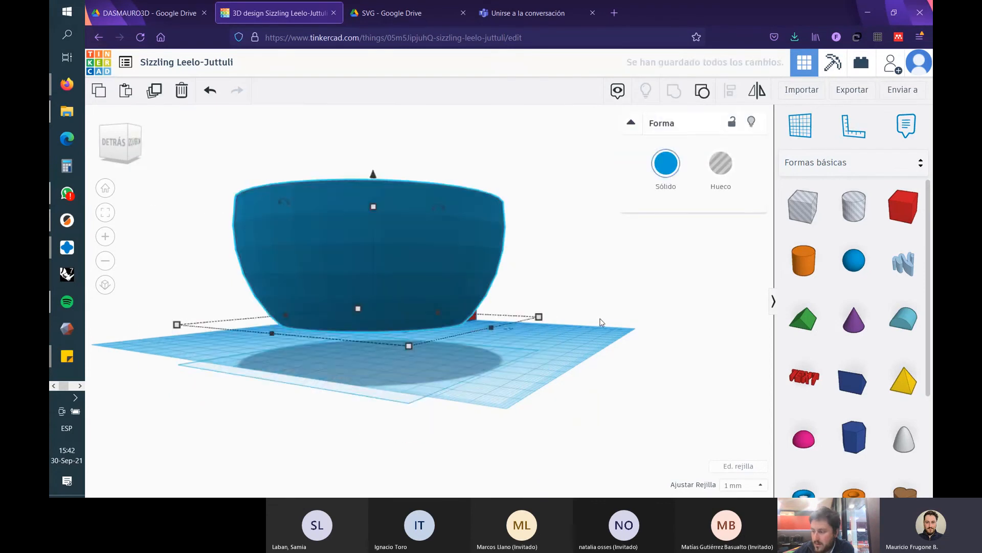
left_click(599, 239)
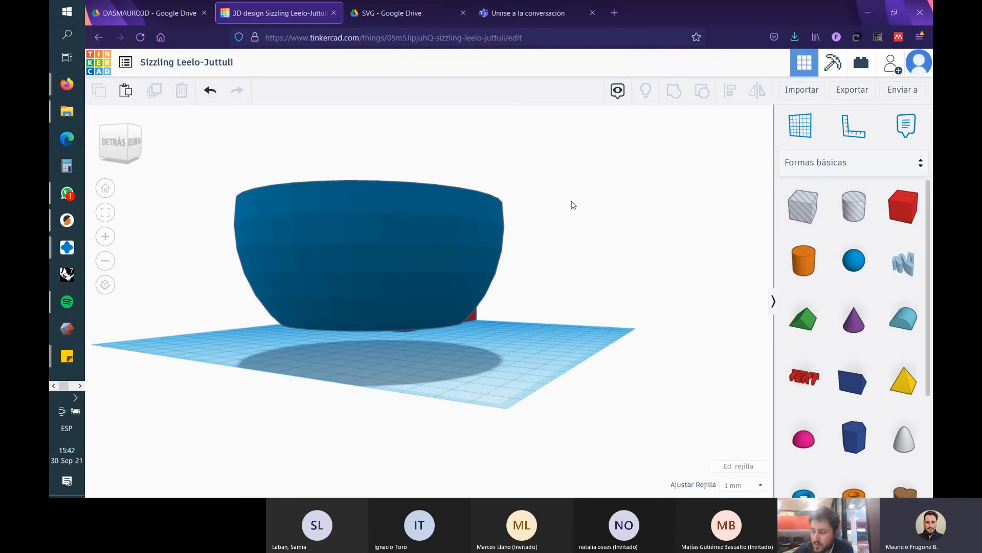
- Lower the cut sphere by 14 mm so its flat bottom rests on the workplane
right_click_drag(573, 205, 580, 174)
left_click(471, 417)
right_click_drag(471, 419, 546, 394)
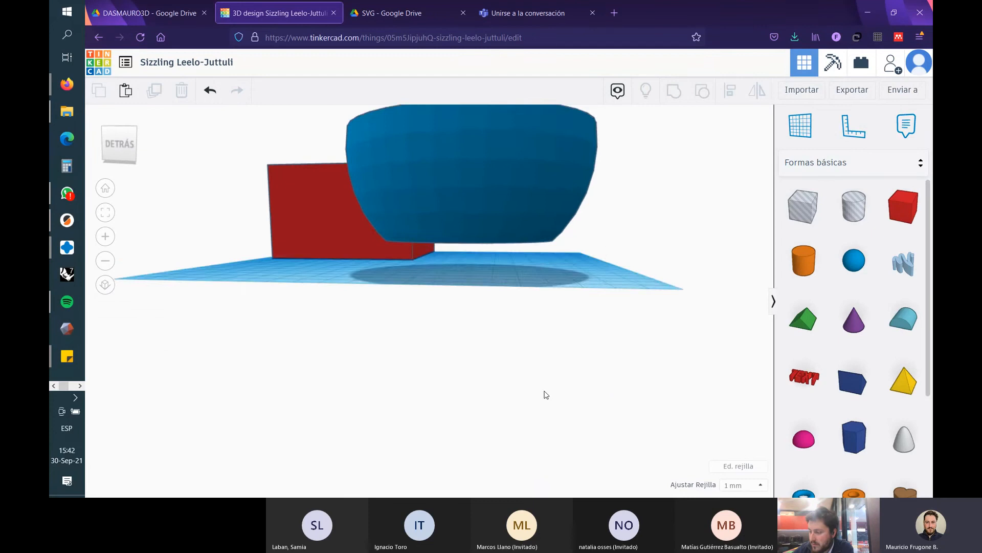
left_click(465, 166)
right_click_drag(669, 248, 662, 286)
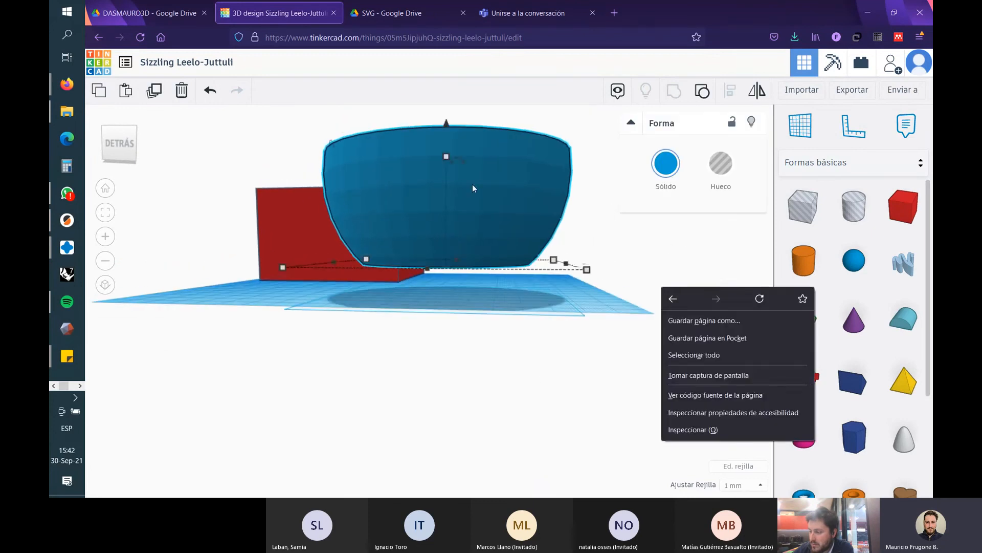
left_click_drag(447, 124, 450, 162)
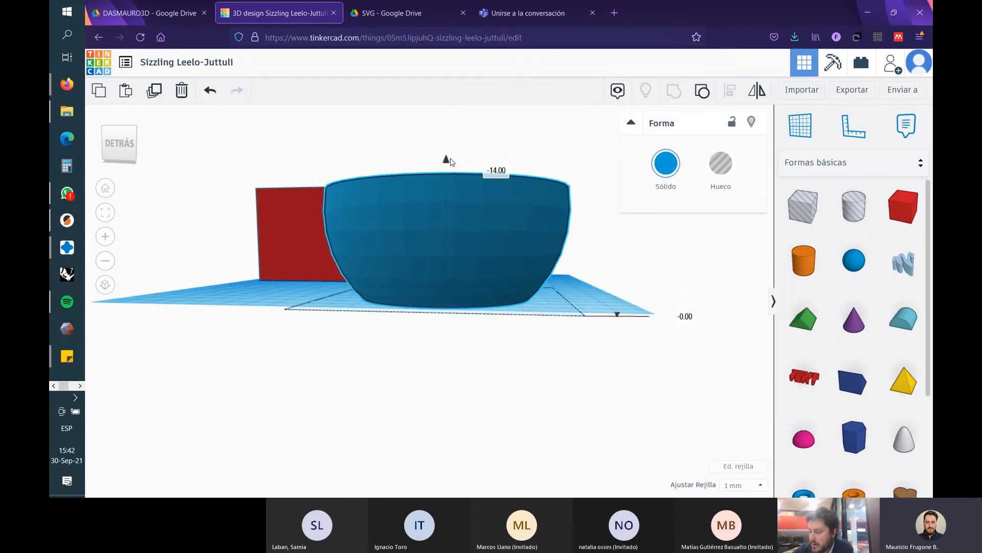
right_click_drag(438, 353, 417, 372)
right_click_drag(519, 233, 467, 215)
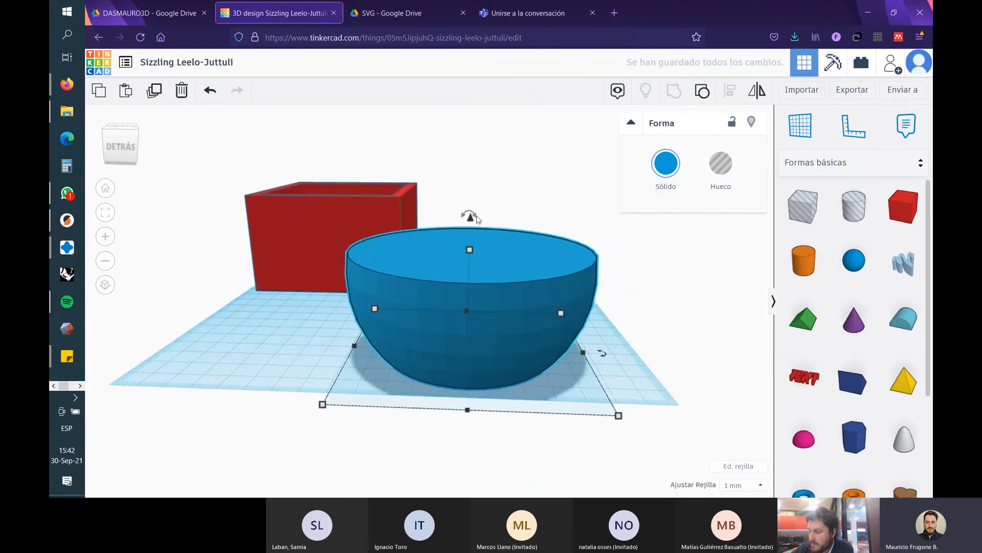
- Try lowering the cut sphere by another 1 mm, and undo that move
mouse_move(472, 217)
left_mouse_down()
mouse_move(472, 199)
mouse_move(471, 221)
left_mouse_up()
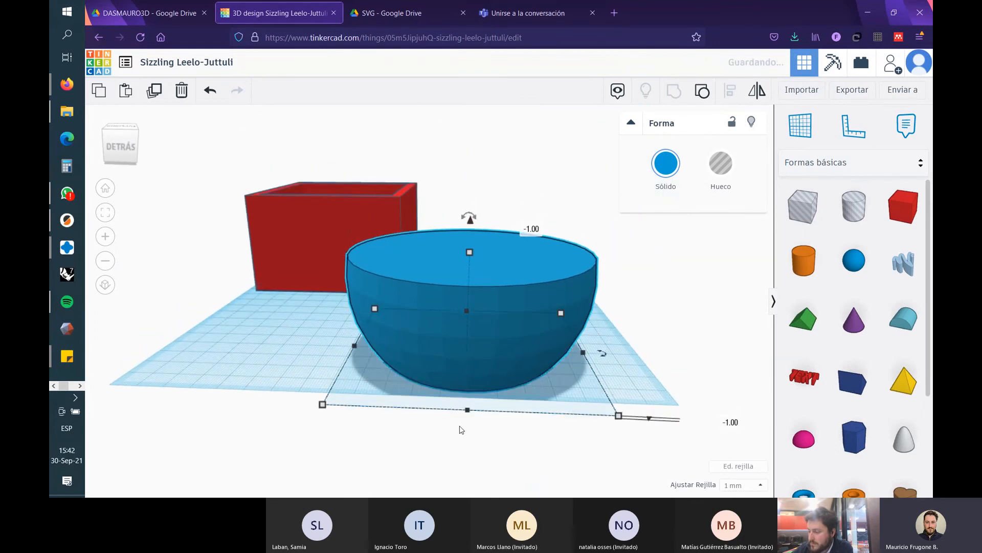
left_click(405, 448)
right_click_drag(404, 449, 547, 230)
key("ctrl+z")
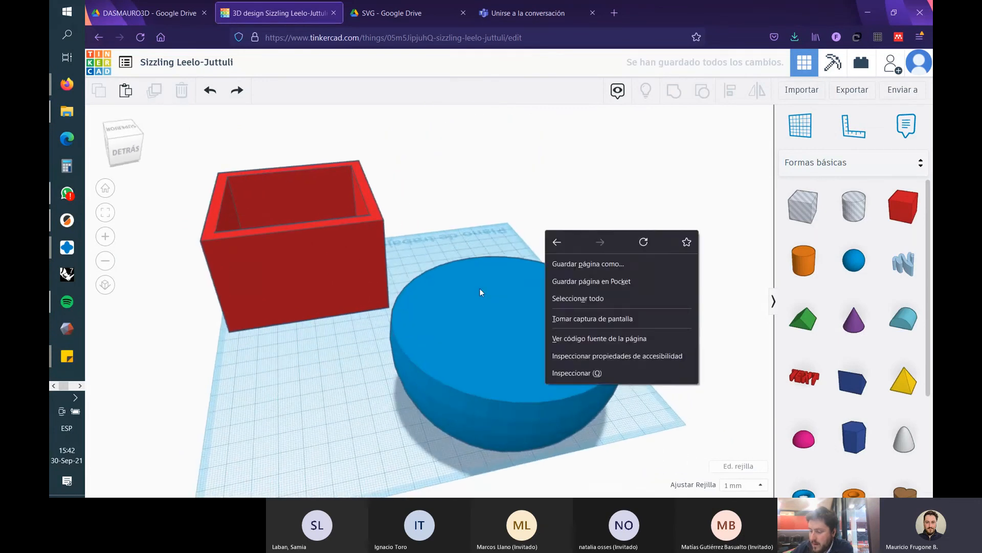
- Copy the cut sphere and paste a duplicate beside the original
left_click(482, 163)
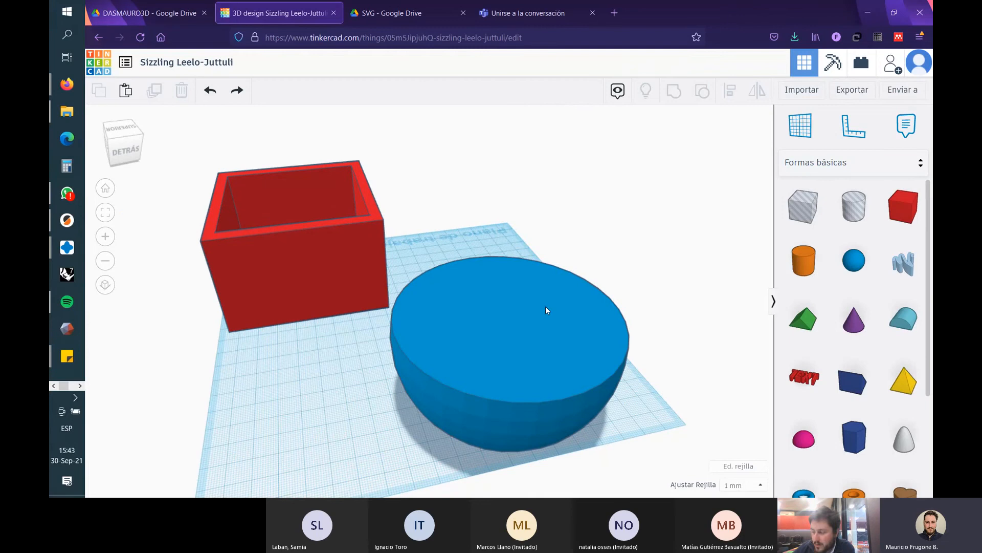
left_click(499, 345)
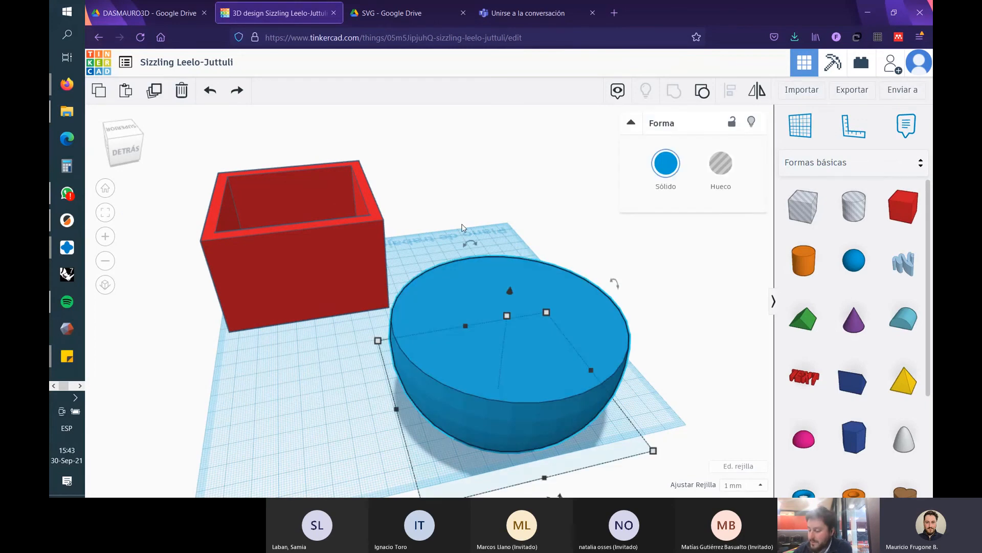
key("ctrl+c")
key("ctrl+v")
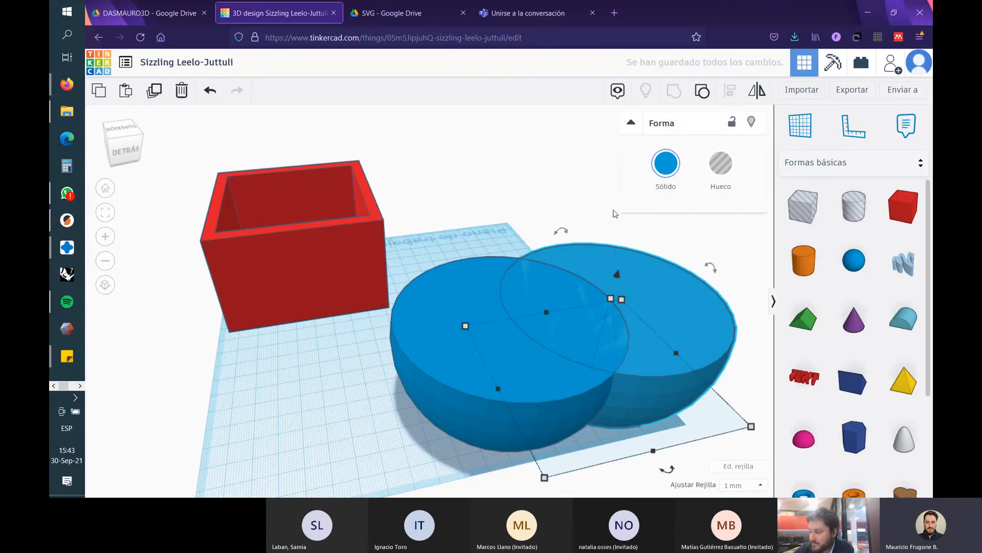
right_click_drag(617, 214, 486, 202, "shift")
left_click(471, 147)
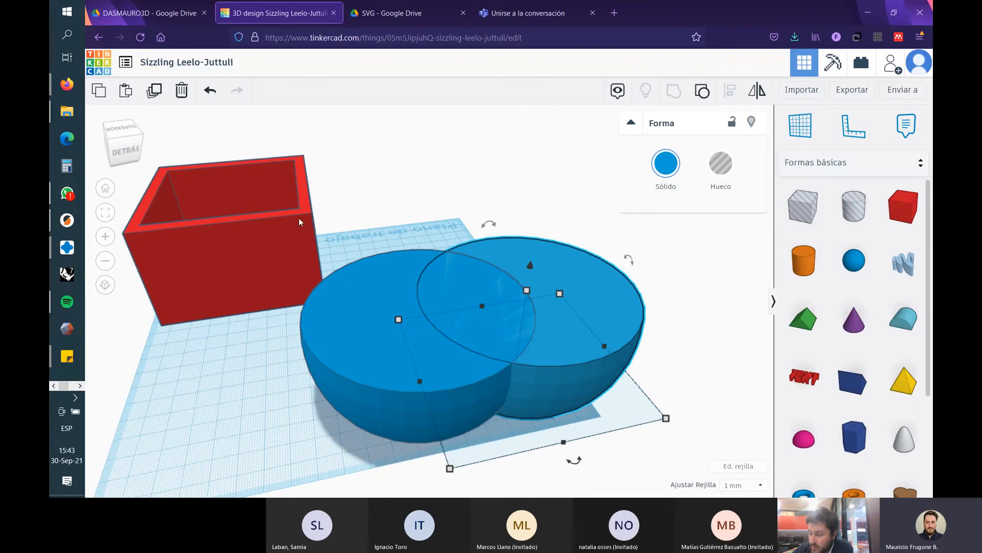
- Scale the pasted cut-sphere copy down slightly so it is smaller than the original
mouse_move(666, 420)
left_click_drag(667, 419, 636, 409)
left_click(658, 274)
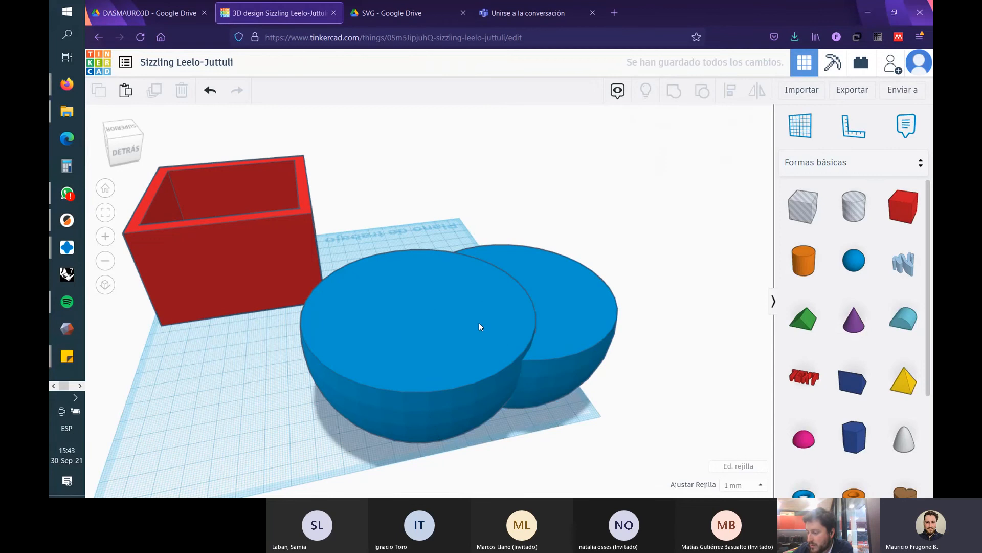
left_click(566, 322)
left_click(355, 289, "shift")
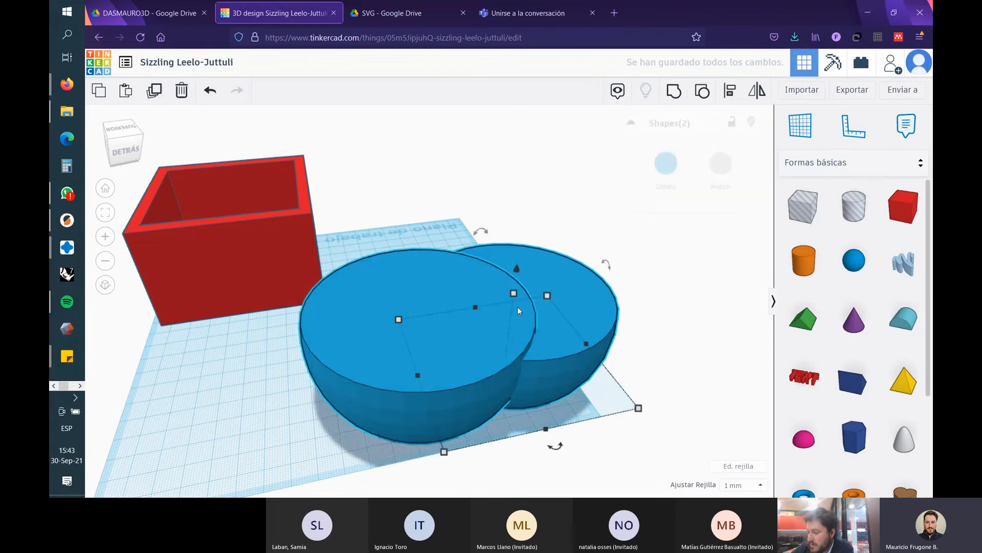
left_click(670, 303)
- Raise the smaller copy above the original's rim and align both shapes to a common centre in both horizontal directions
left_click(566, 300)
left_click_drag(515, 270, 517, 243)
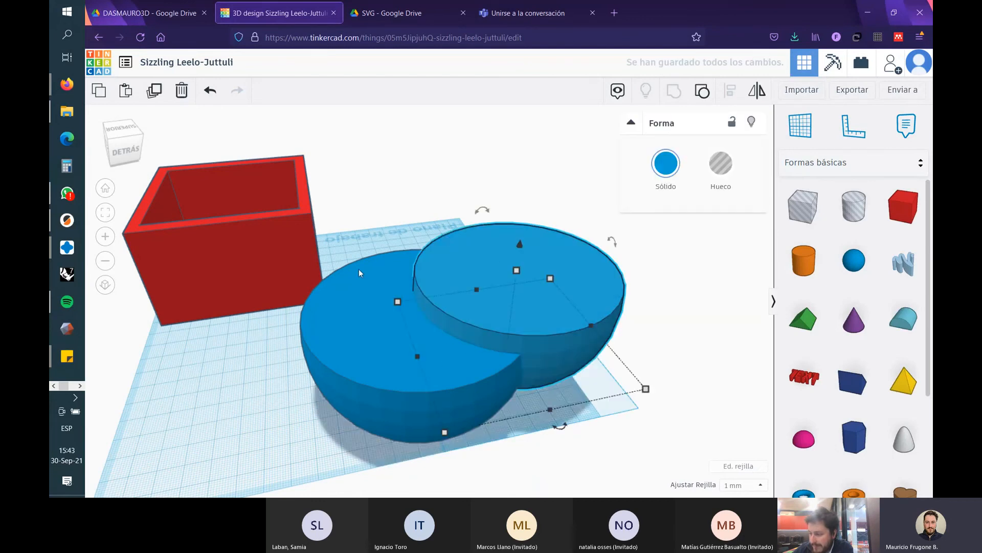
left_click(360, 316, "shift")
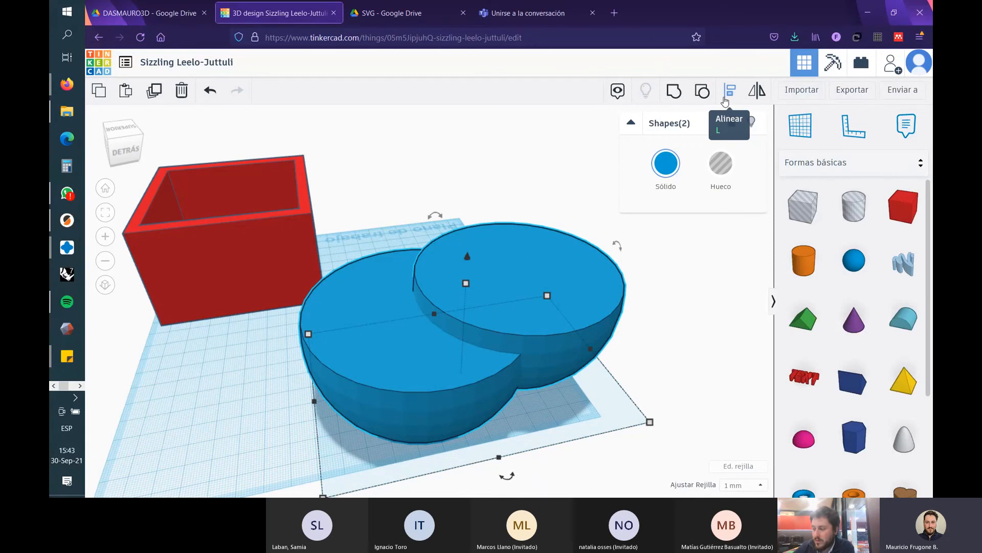
left_click(732, 90)
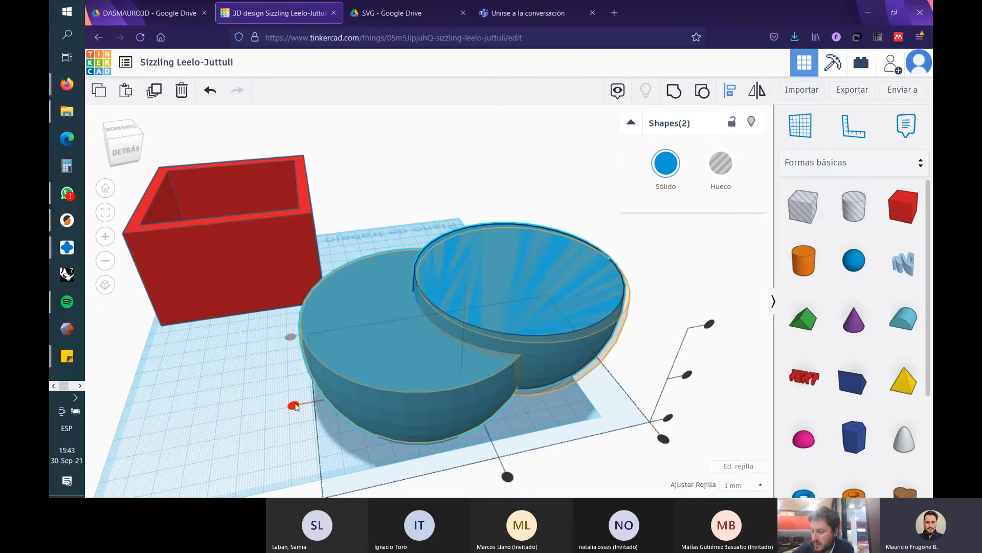
left_click(295, 405)
left_click(507, 477)
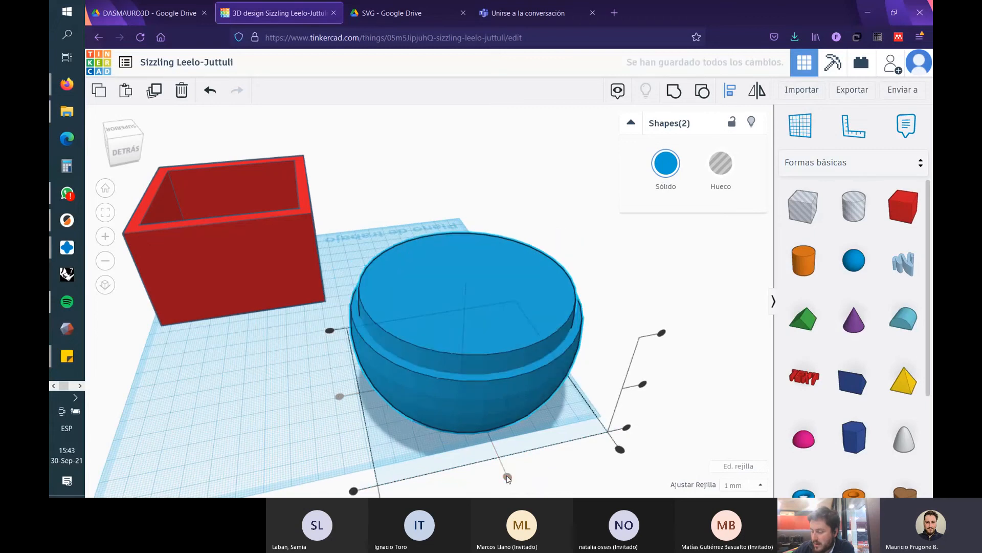
left_click(606, 240)
- Lower the smaller inner copy by 3 mm inside the larger cut sphere
right_click_drag(660, 310, 644, 276)
scroll(467, 317, "up", 4)
left_click(536, 219)
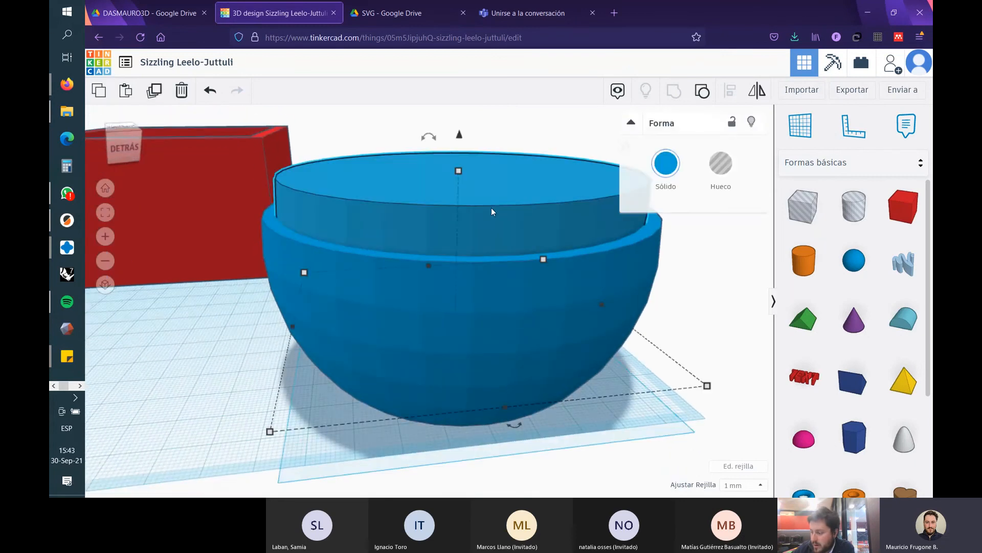
left_click_drag(459, 138, 460, 148)
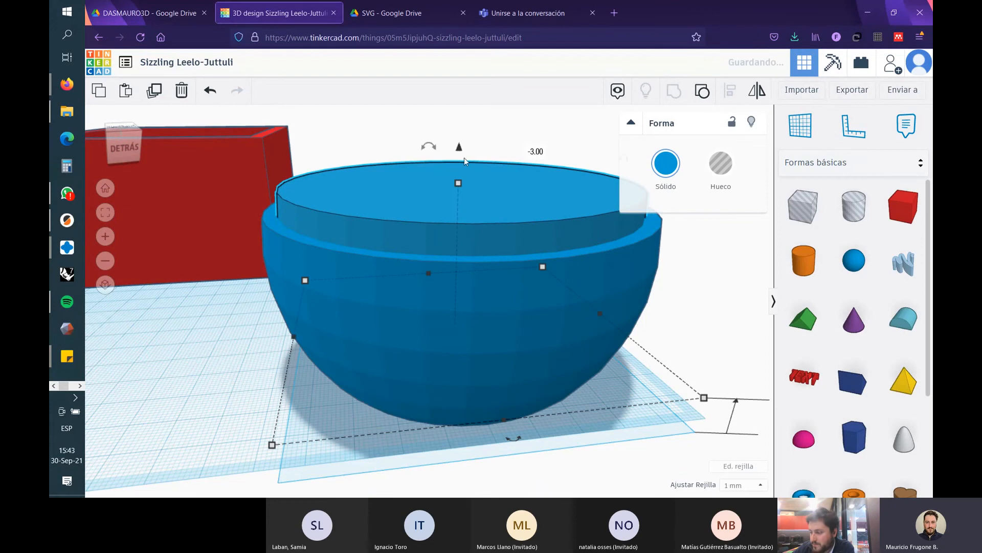
- Turn the inner copy into a hole and group it with the outer cut sphere to hollow out the bowl
right_click_drag(692, 270, 702, 307)
left_click(725, 174)
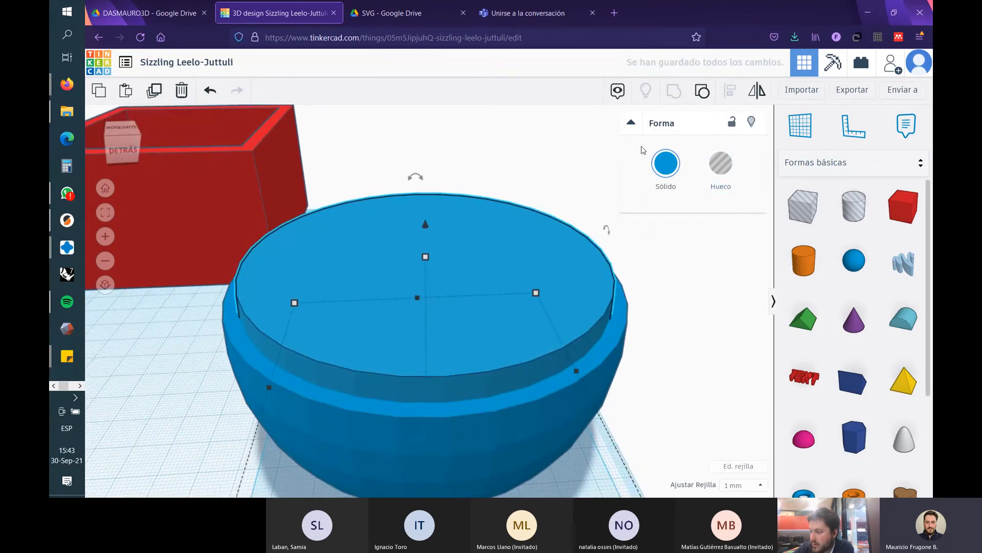
left_click(722, 175)
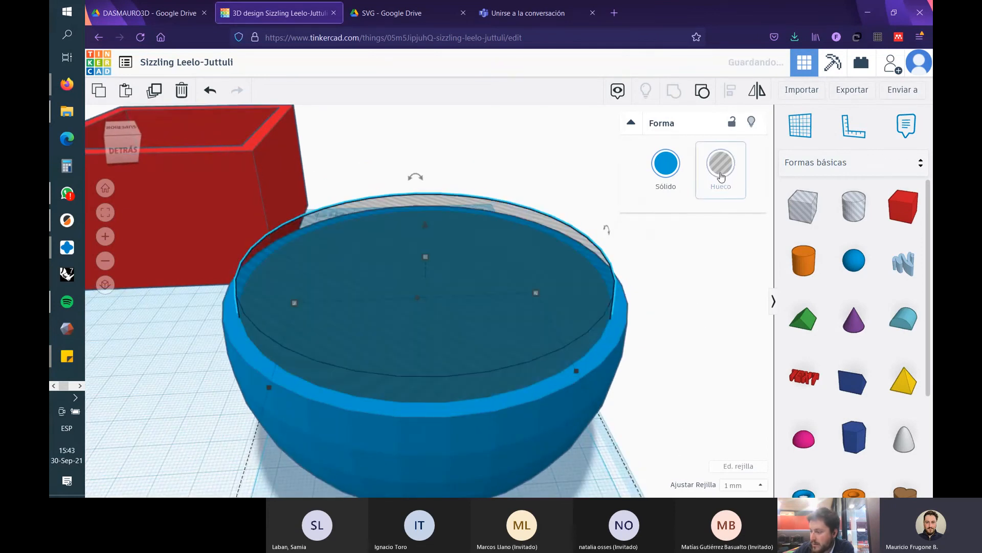
left_click(550, 418, "shift")
left_click(675, 91)
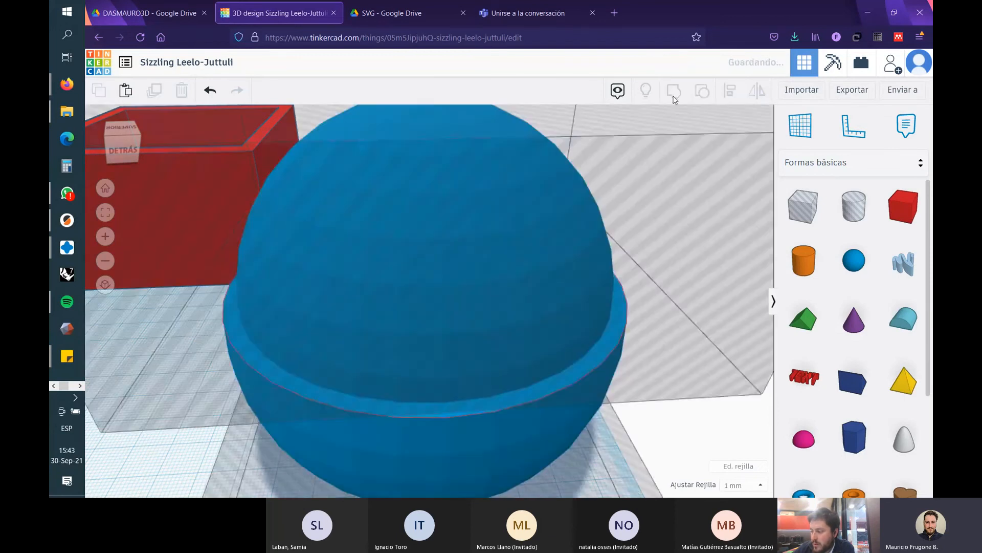
left_click(692, 312)
scroll(409, 278, "down", 4)
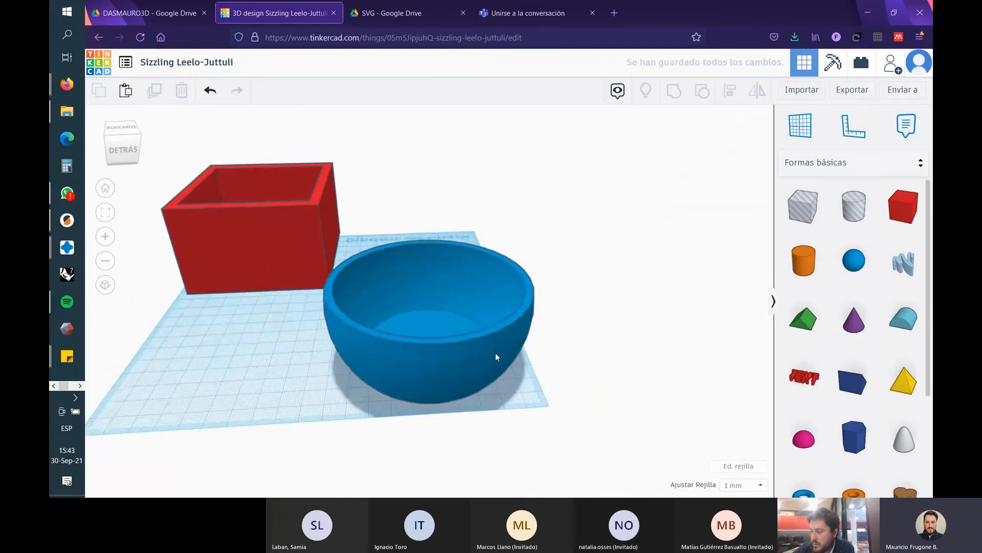
right_click_drag(495, 352, 495, 390)
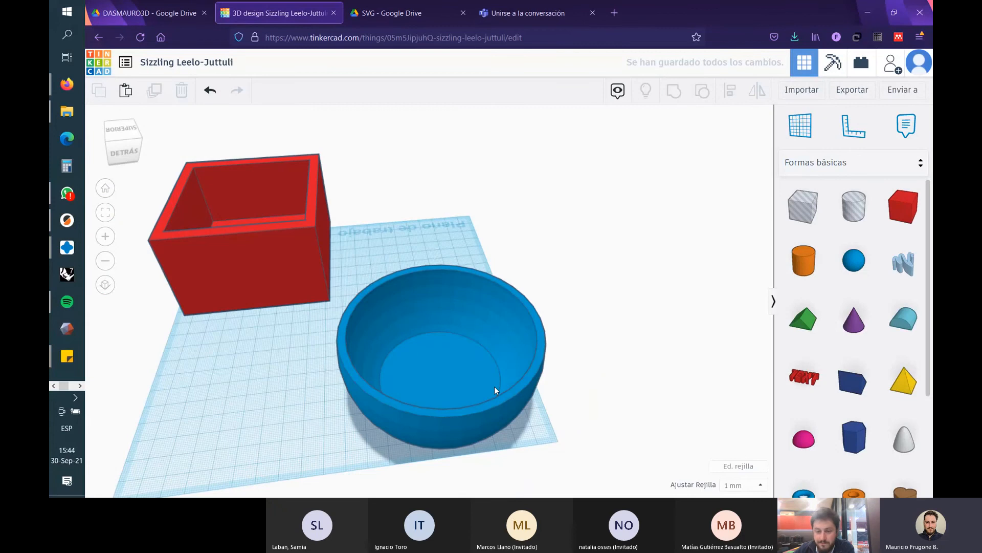
left_click_drag(806, 263, 310, 394)
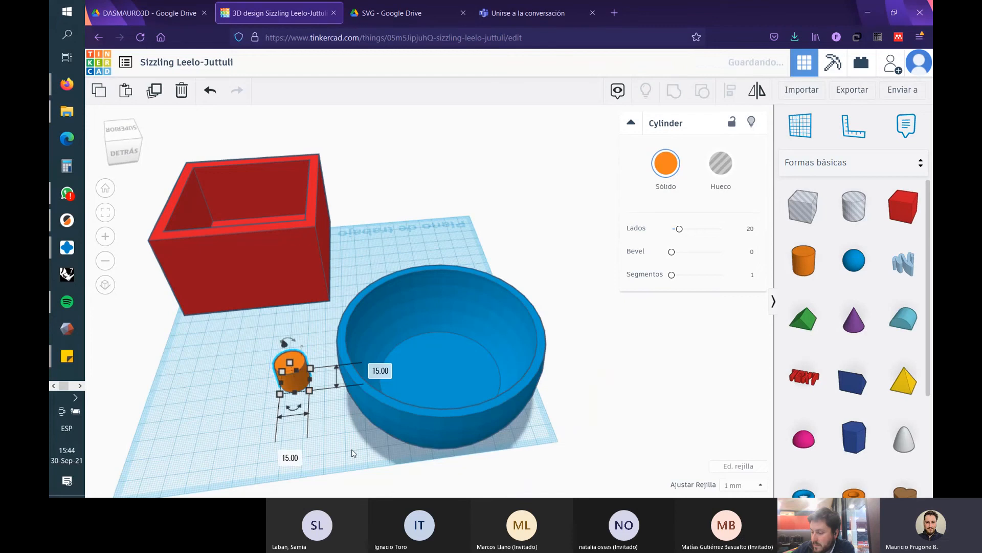
left_click(352, 453)
left_click(289, 373)
key("Delete")
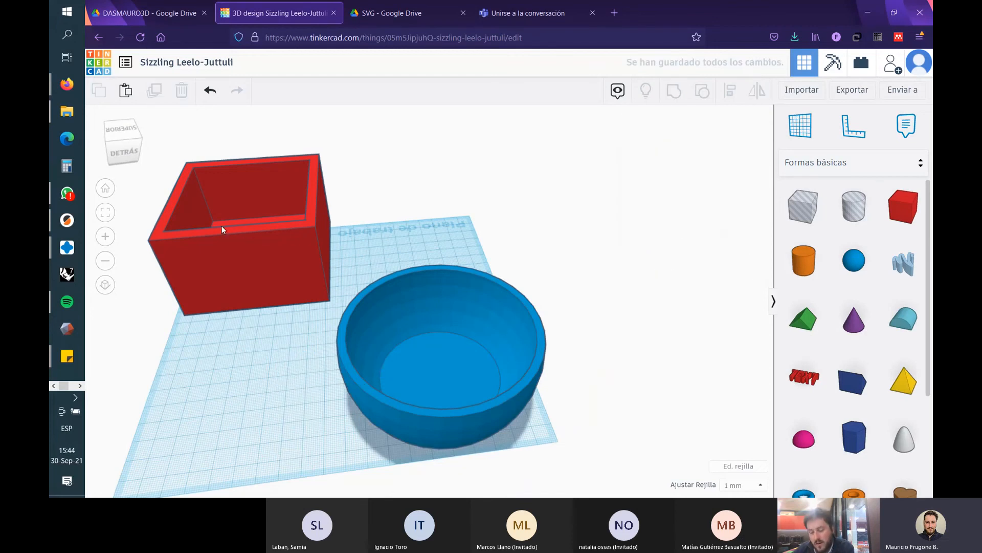
- Ungroup the red box to free the hole cylinder in its floor
right_click_drag(239, 328, 402, 356)
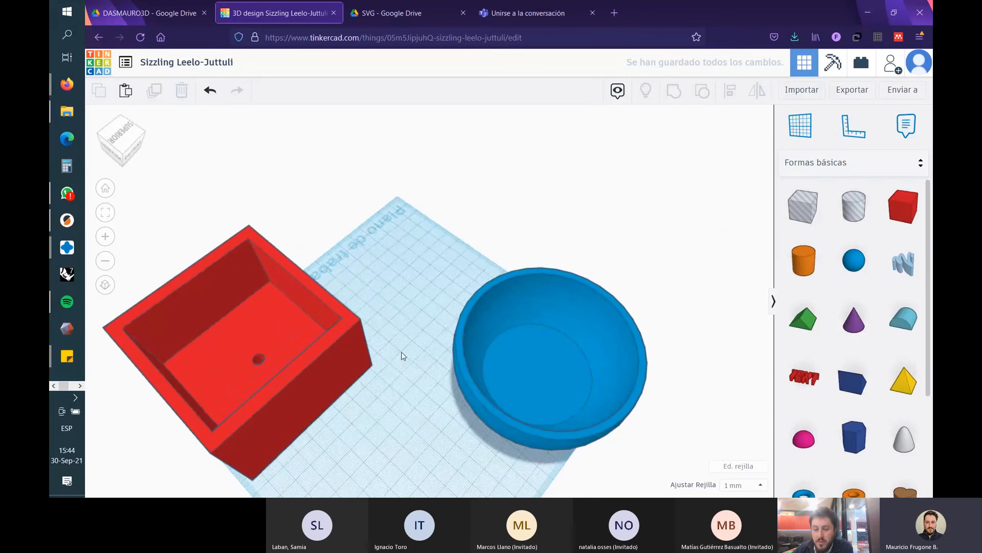
middle_click_drag(396, 438, 451, 400)
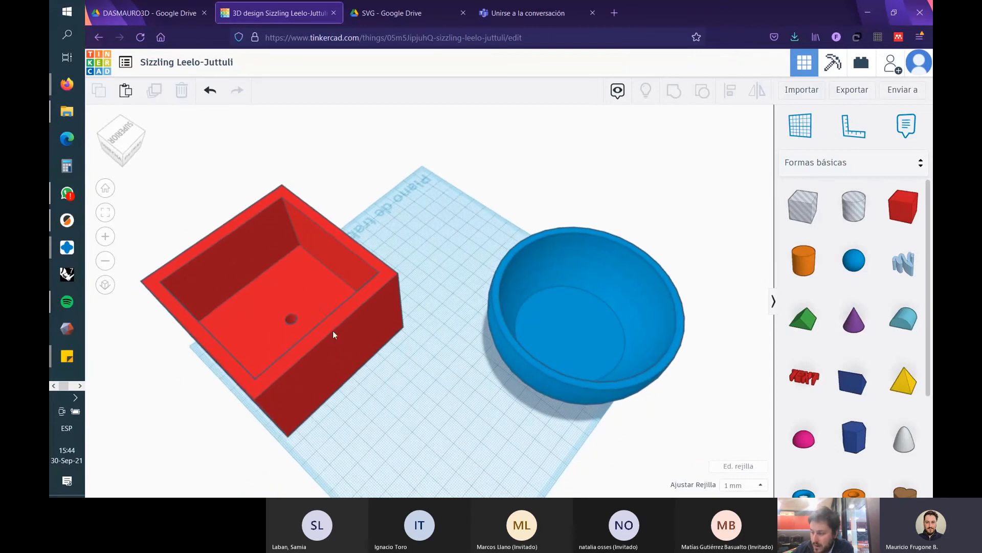
left_click(330, 329)
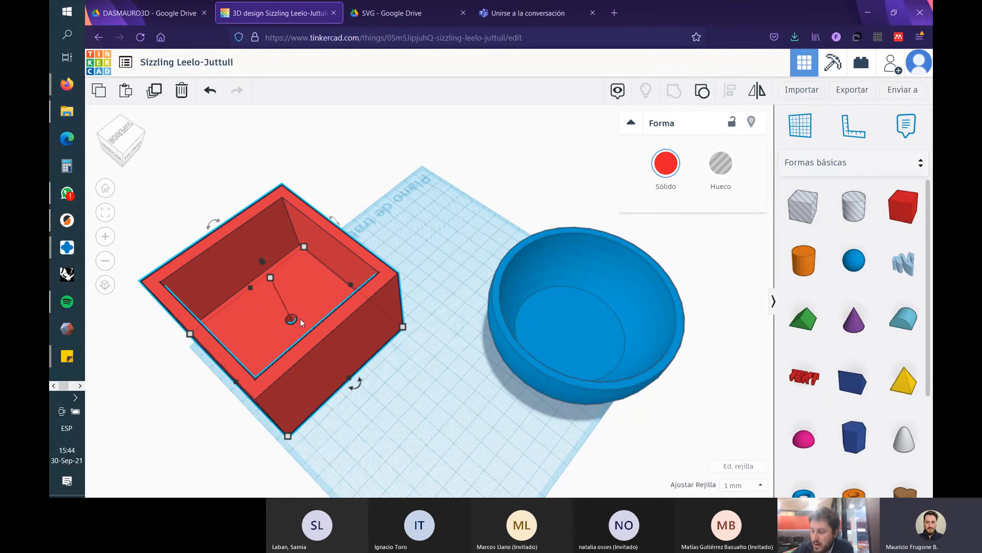
left_click(701, 92)
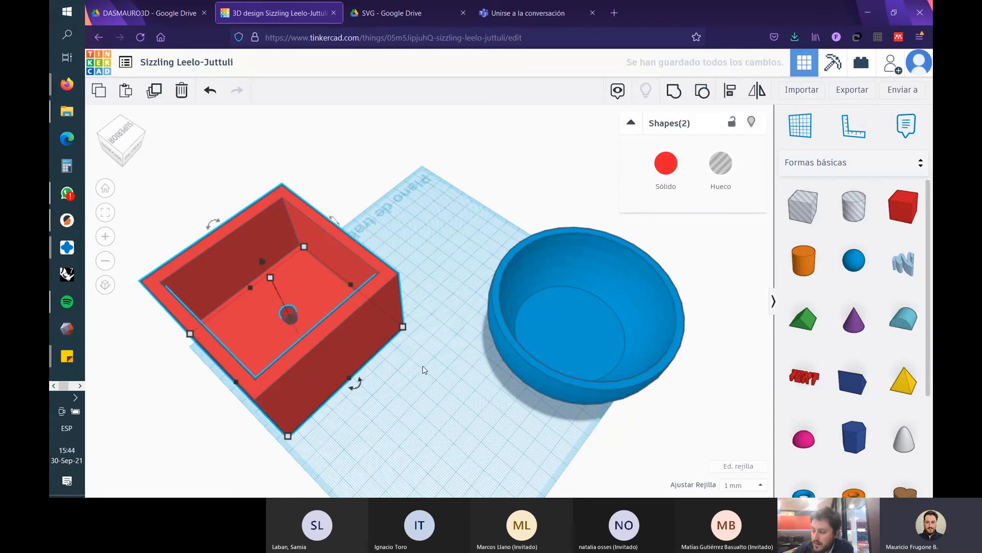
left_click(303, 327)
scroll(211, 322, "up", 3)
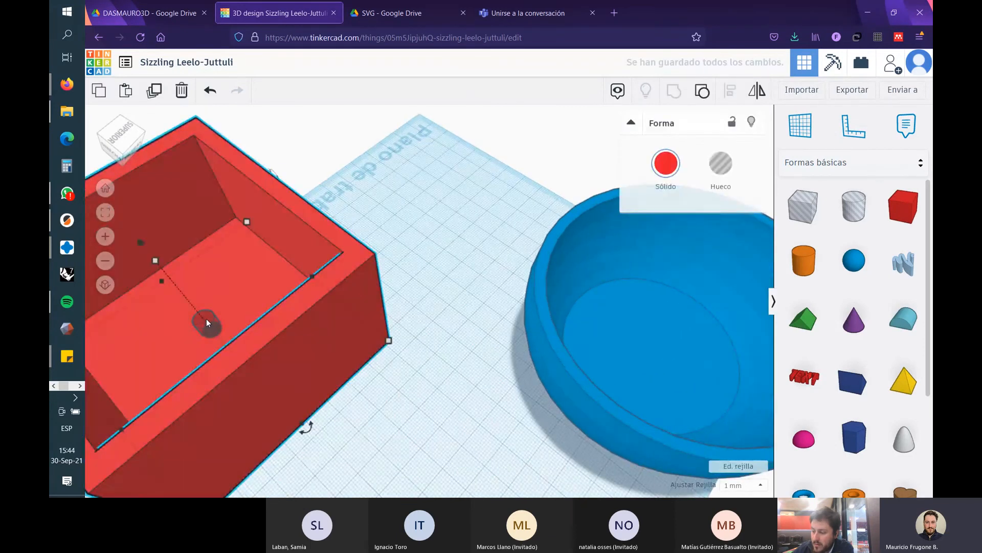
scroll(202, 319, "down", 2)
left_click(207, 324)
scroll(240, 323, "down", 2)
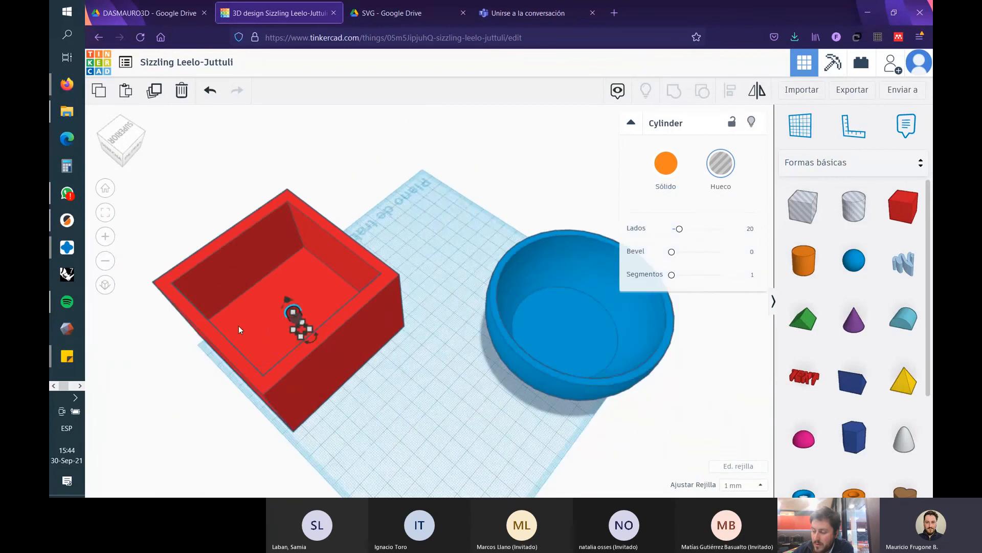
scroll(238, 326, "down", 1)
right_click_drag(382, 366, 362, 366, "shift")
left_click(269, 450)
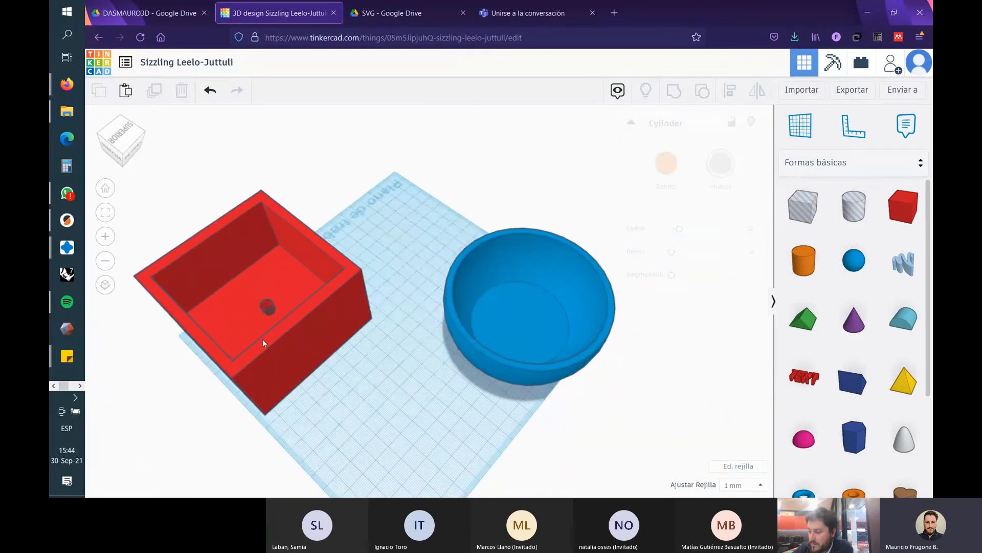
- Duplicate the box's hole cylinder and move one copy 88 mm and 38 mm away onto the workplane between box and bowl
left_click(265, 306)
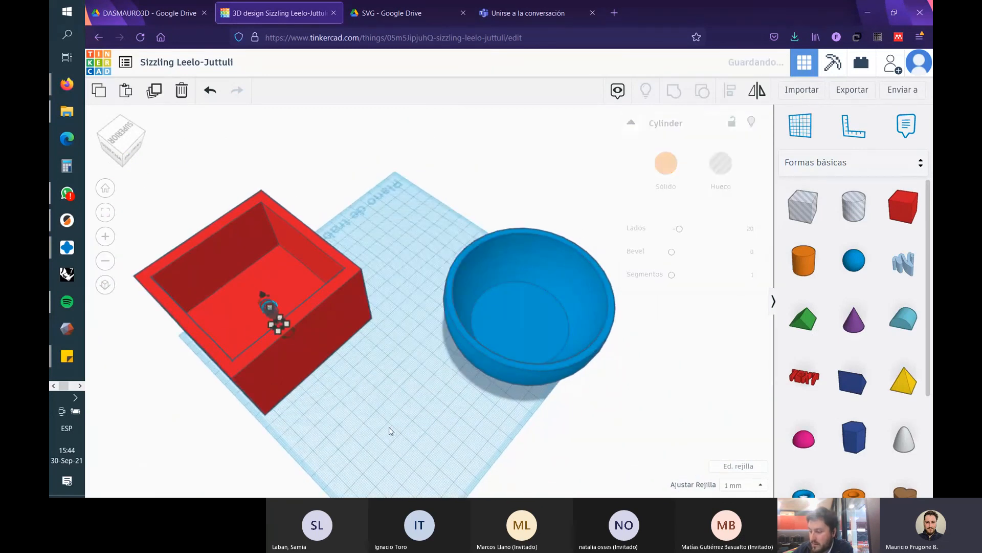
left_click_drag(266, 306, 267, 308)
scroll(264, 302, "up", 5)
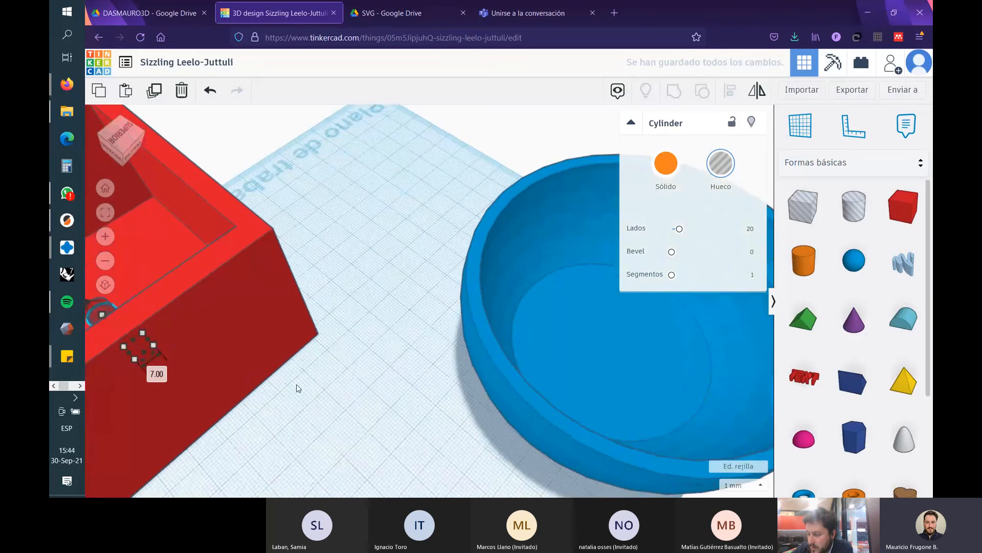
right_click_drag(376, 387, 544, 364, "shift")
left_click(462, 370)
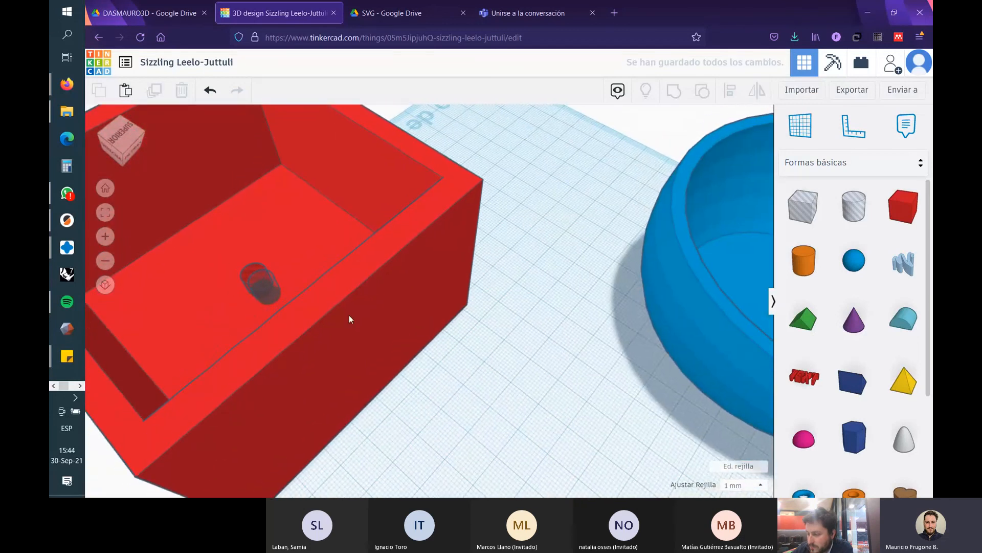
left_click_drag(259, 281, 604, 386)
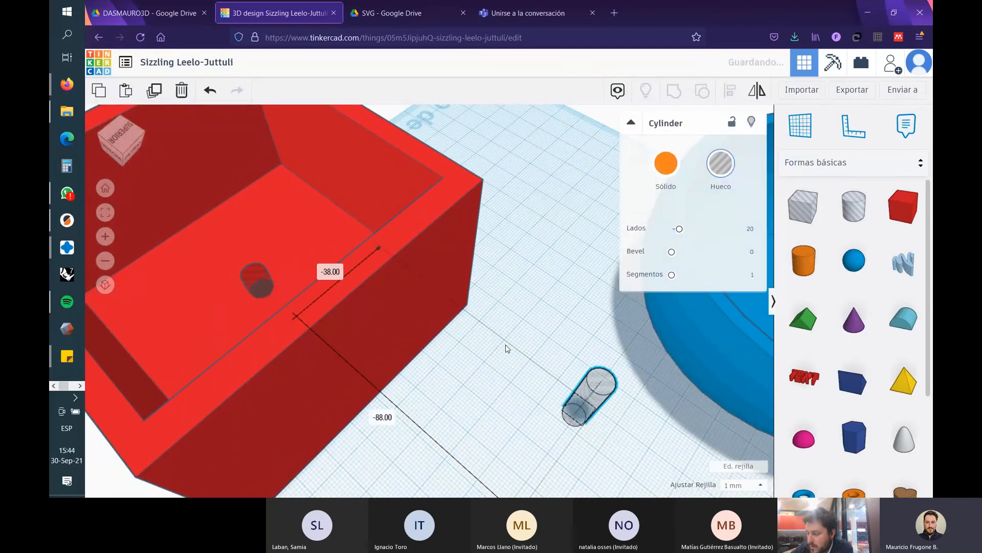
middle_click_drag(506, 344, 456, 339)
scroll(401, 300, "down", 6)
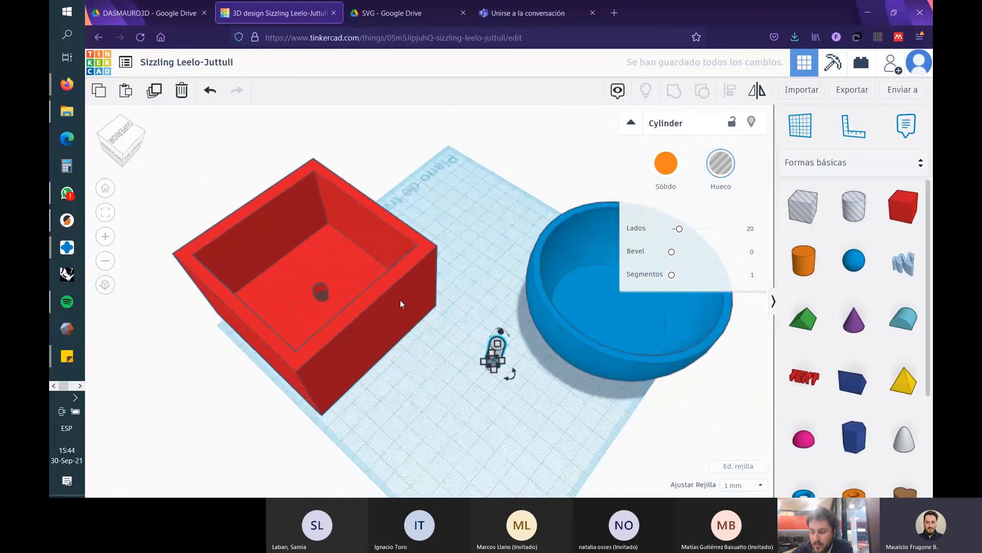
- Group the red box with the hole cylinder remaining in its floor to restore the drain hole, and deselect it
left_click(482, 386)
scroll(344, 295, "up", 1)
scroll(344, 294, "up", 3)
left_click(308, 287)
left_click(307, 290)
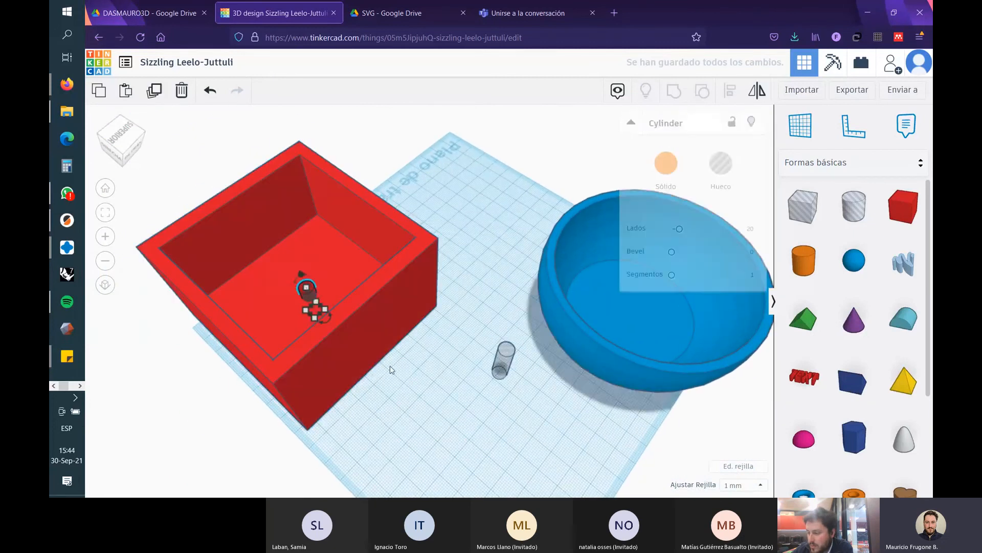
left_click(391, 368)
left_click(308, 293)
left_click(394, 313, "shift")
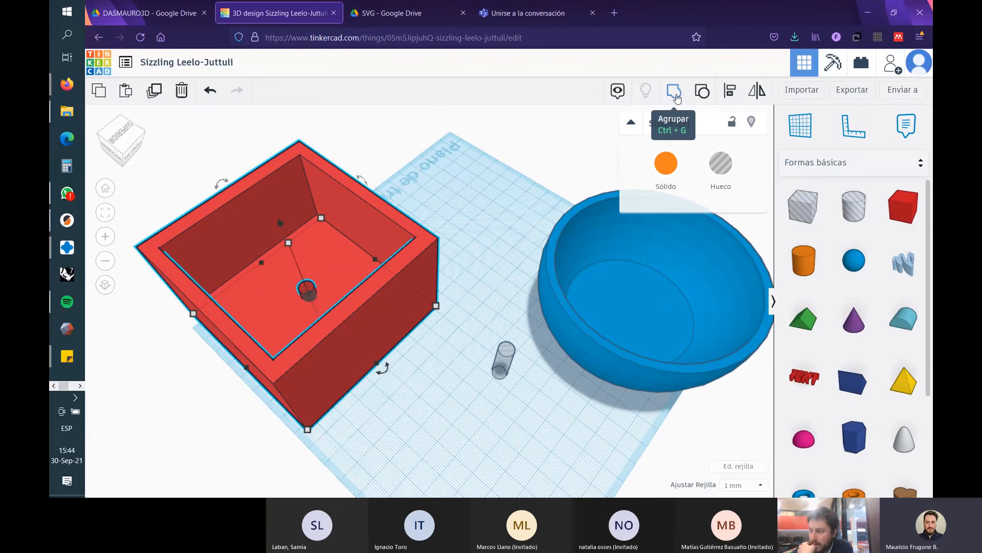
left_click(675, 94)
key("Escape")
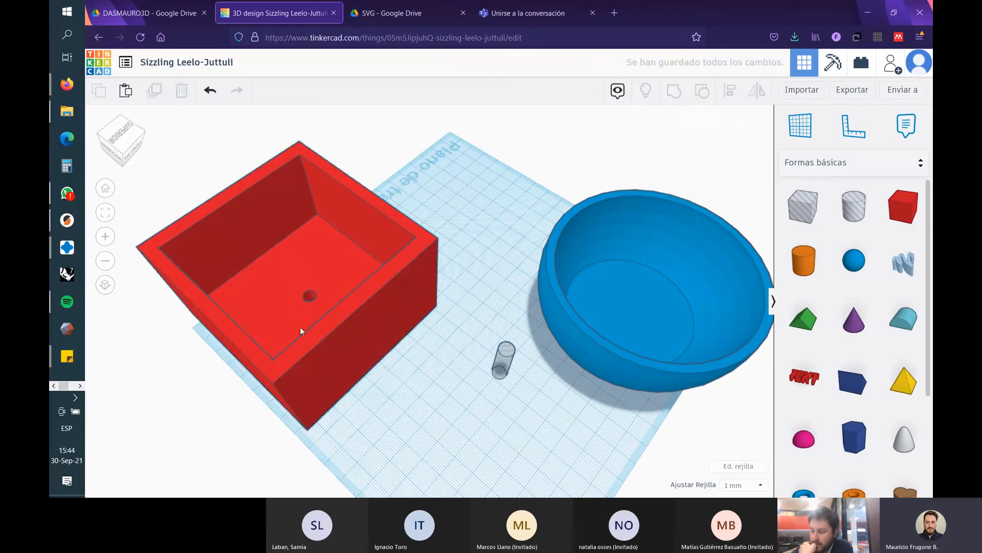
middle_click_drag(500, 302, 344, 294)
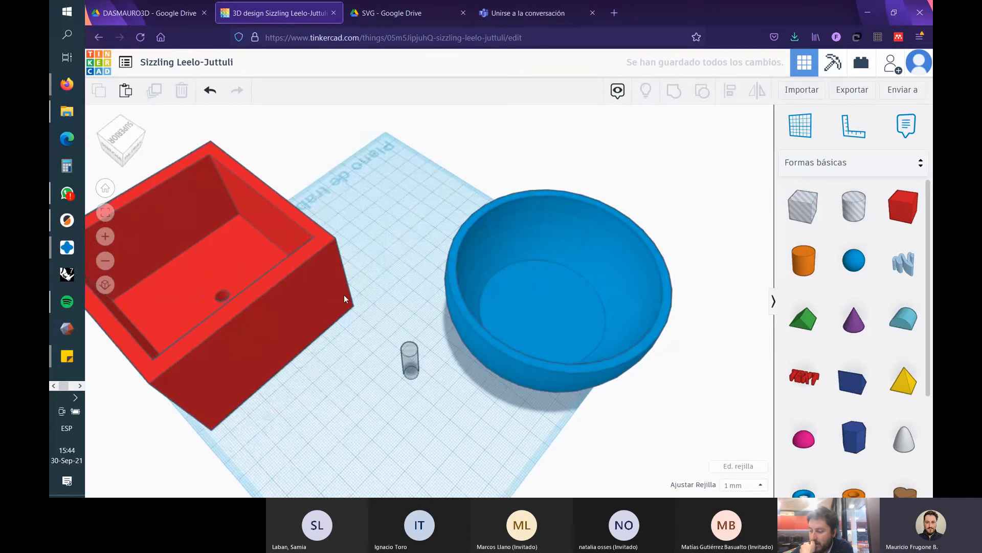
- Duplicate the loose hole cylinder between box and bowl and move the copy to the workplane's near corner
left_click(410, 355)
key("ctrl+v")
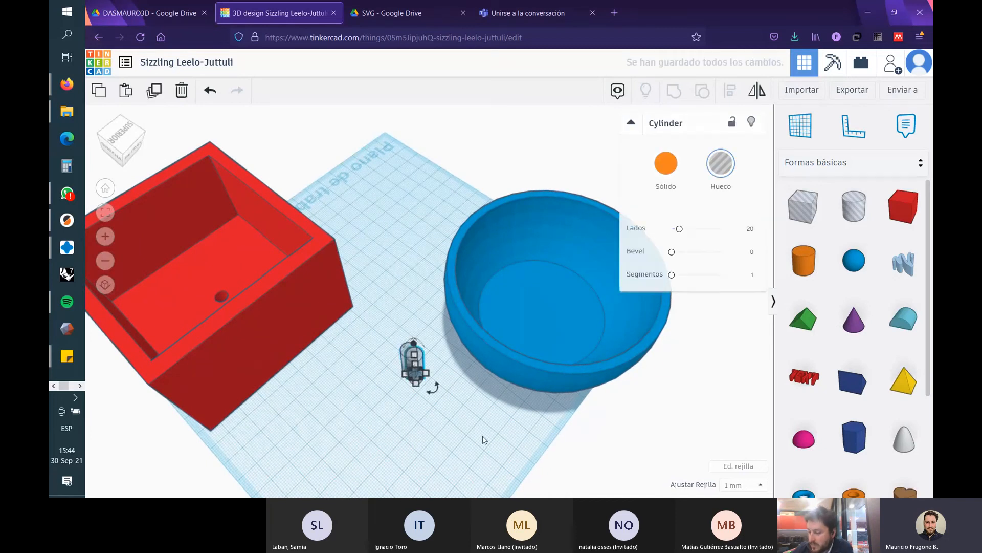
middle_click_drag(467, 428, 495, 372)
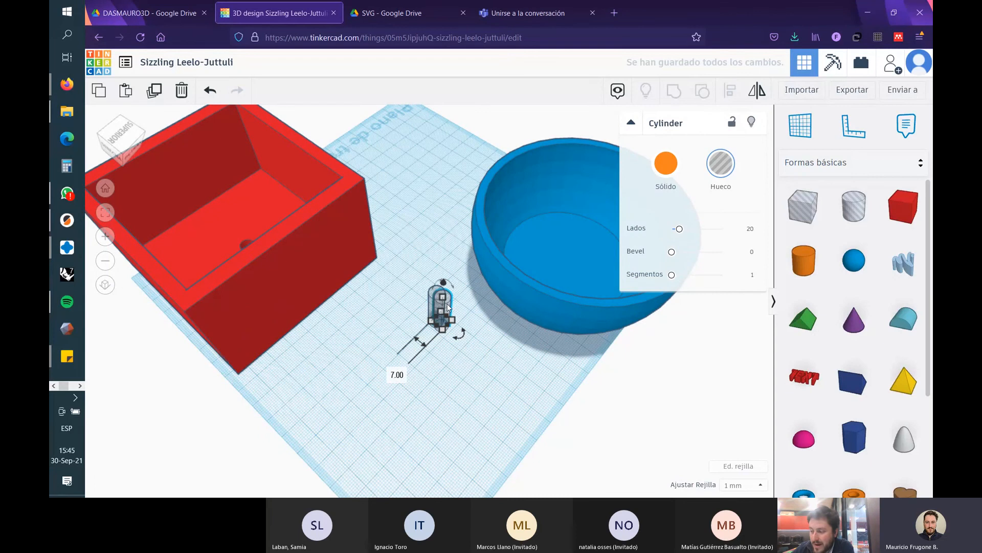
left_click_drag(448, 307, 344, 398)
right_click_drag(483, 385, 410, 410)
left_click(422, 376)
- Align the hole cylinder beside the bowl to the bowl's centre in both horizontal directions
left_click(374, 353)
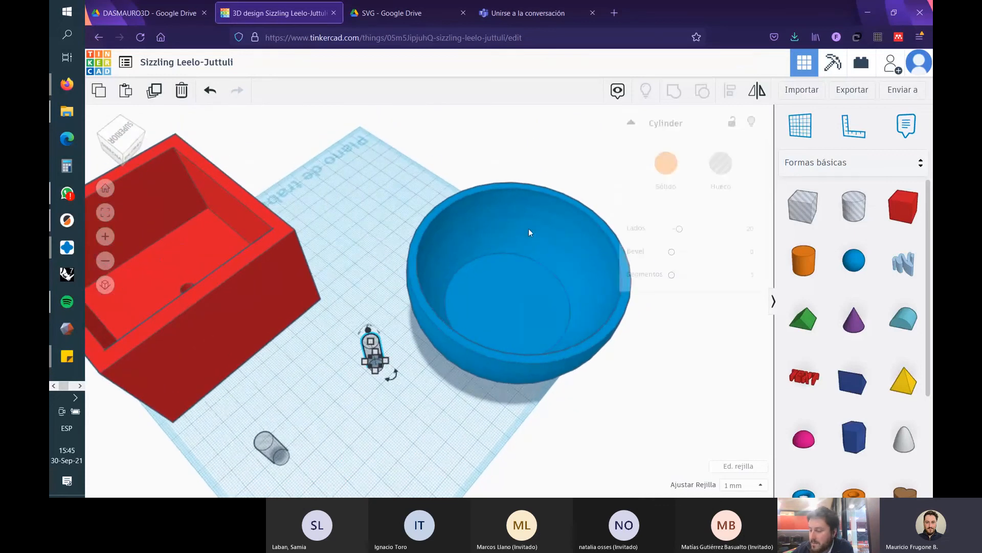
left_click(474, 273, "shift")
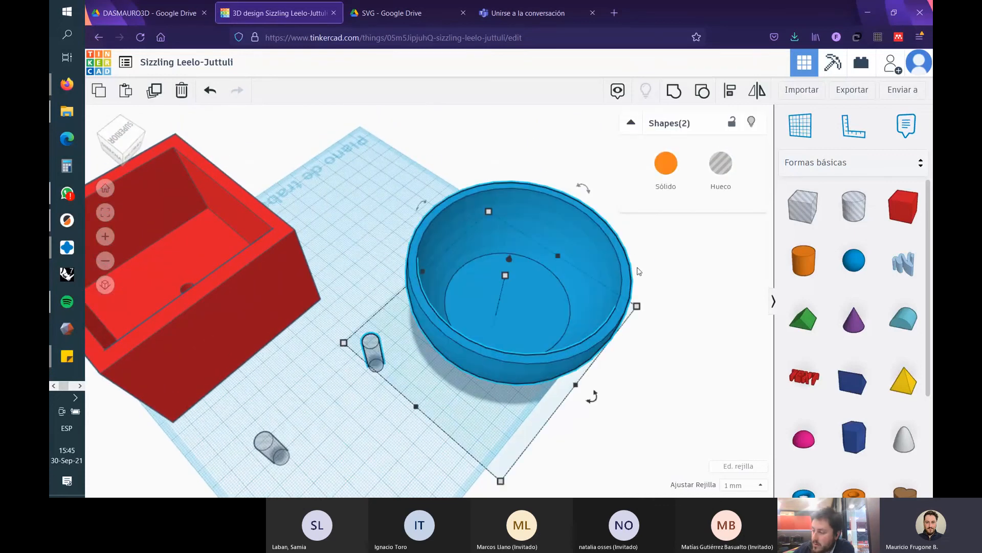
left_click(732, 91)
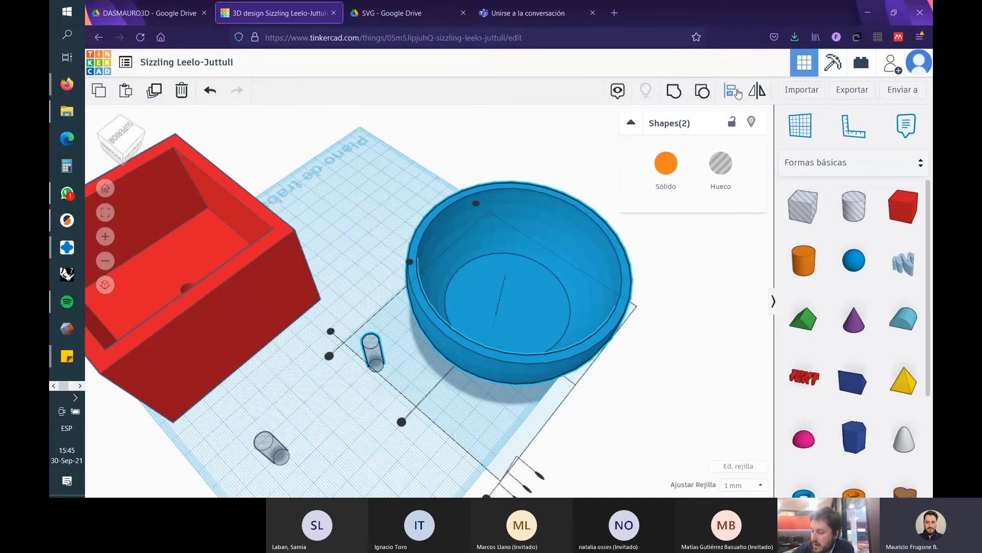
left_click(403, 422)
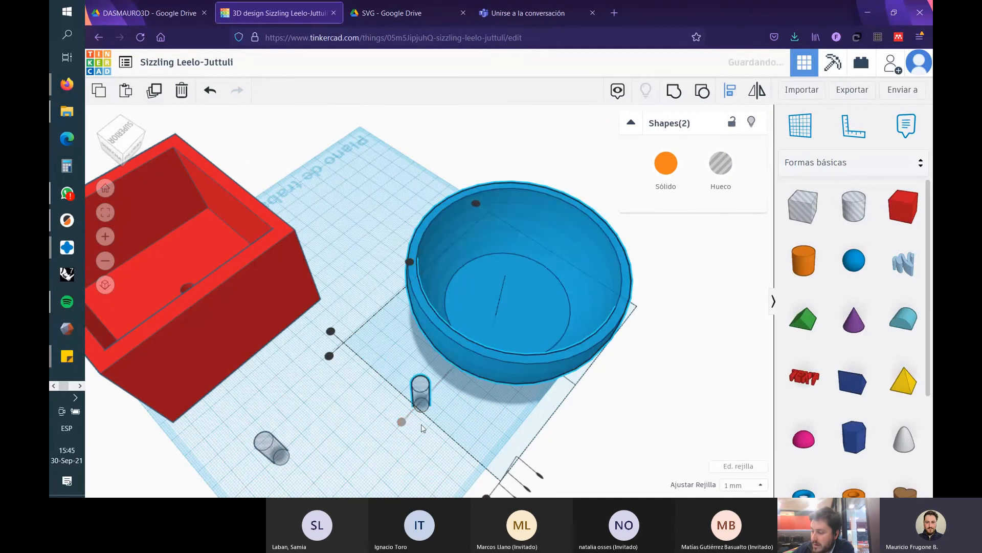
left_click(409, 263)
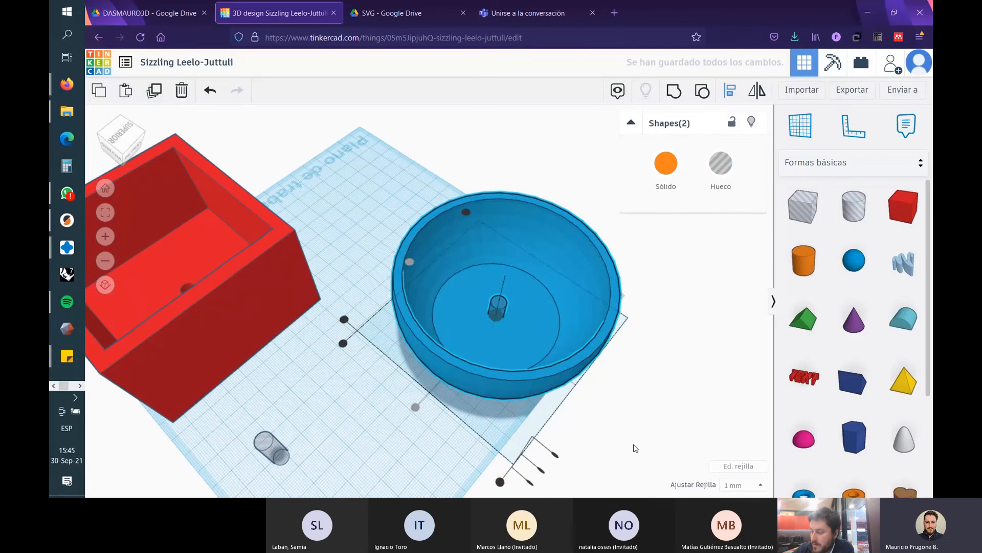
- Group the centred hole cylinder with the blue bowl to cut a drain hole in its floor, and deselect it
left_click(679, 441)
left_click(498, 306)
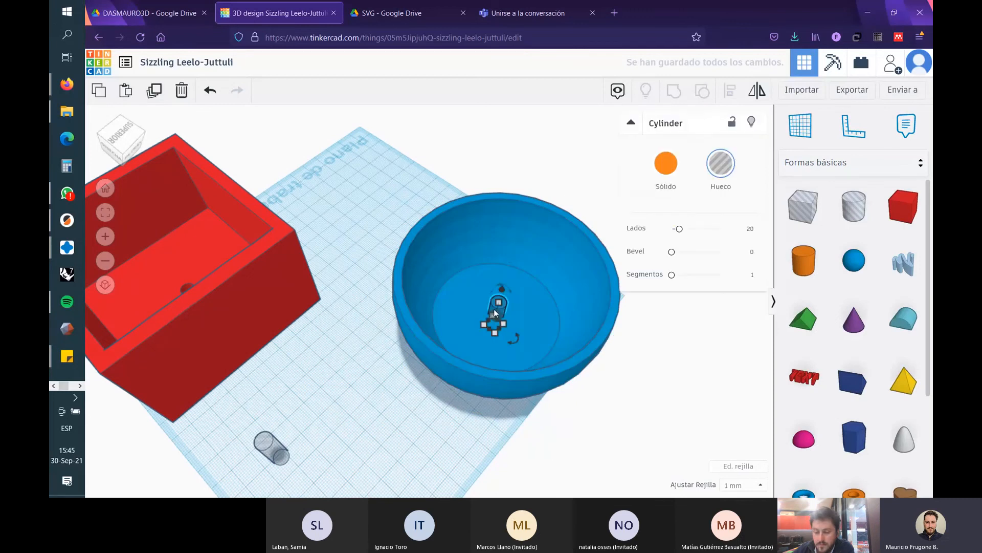
left_click(440, 248, "shift")
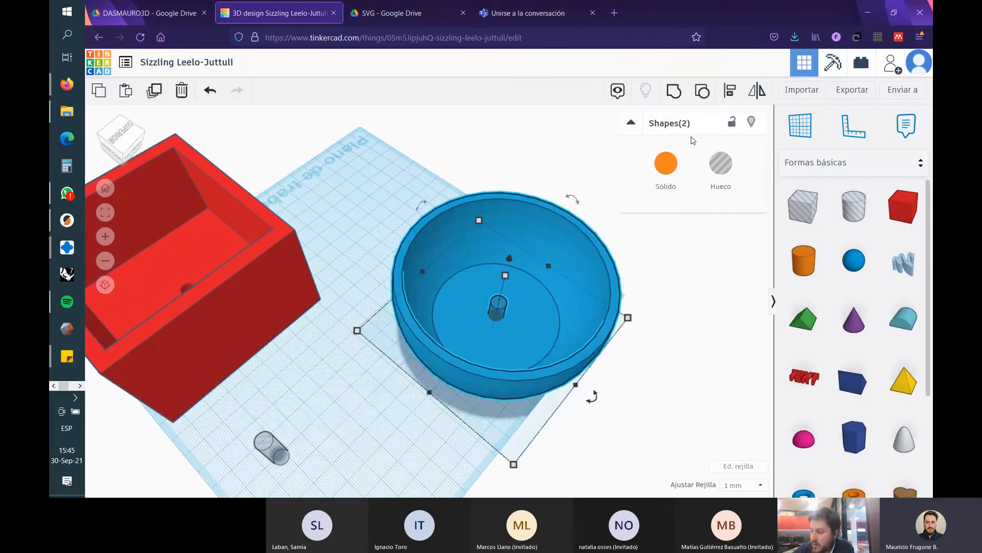
left_click(674, 91)
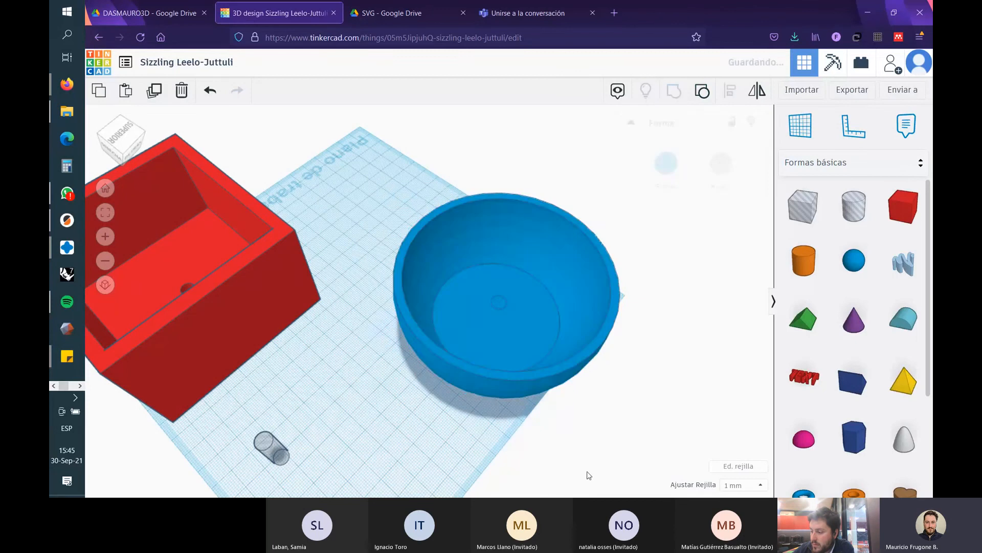
left_click(667, 375)
- Move the bowl 102 mm and -9.88 mm across the workplane to stand beside the red box, and deselect it
middle_click_drag(674, 342, 659, 361)
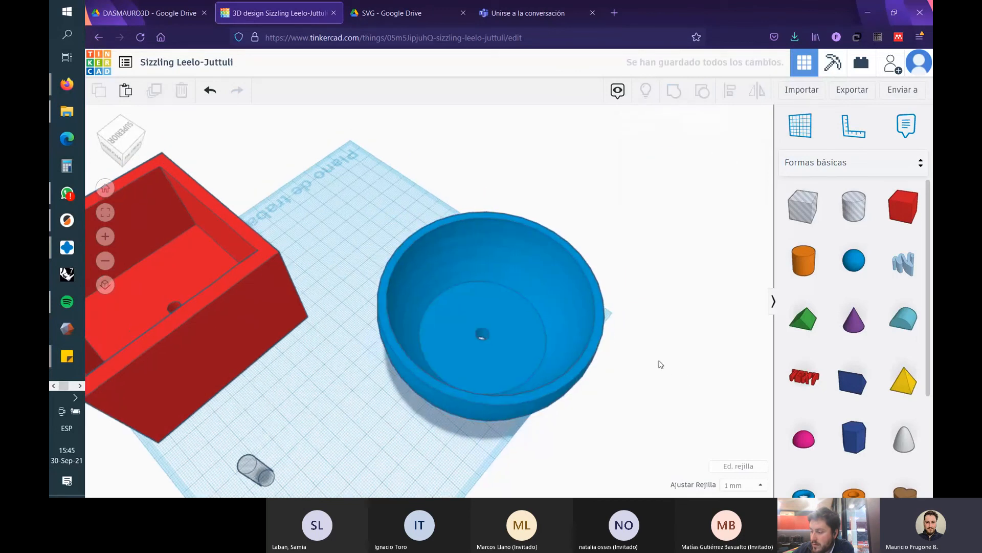
right_click_drag(650, 329, 625, 352)
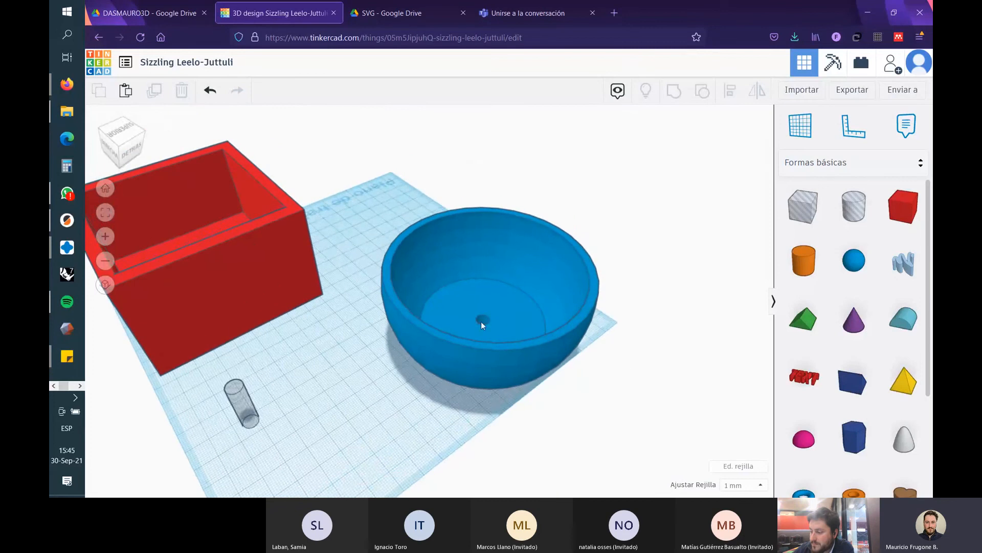
left_click_drag(481, 321, 388, 228)
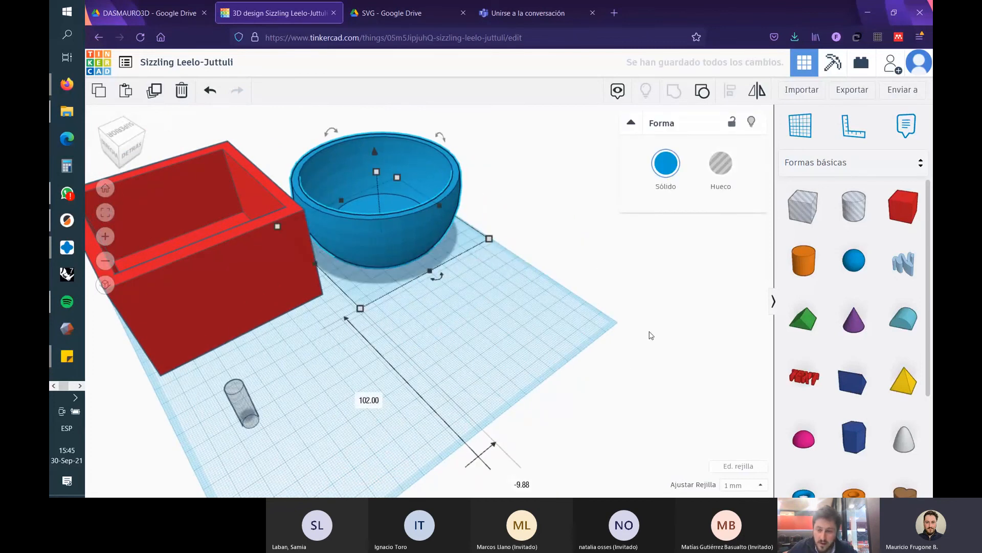
left_click(567, 321)
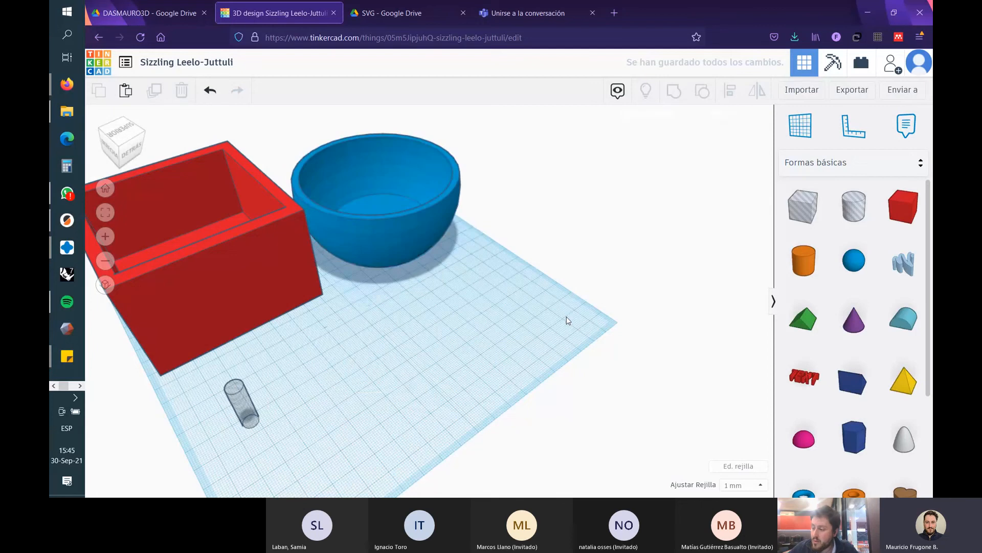
right_click_drag(566, 203, 519, 184)
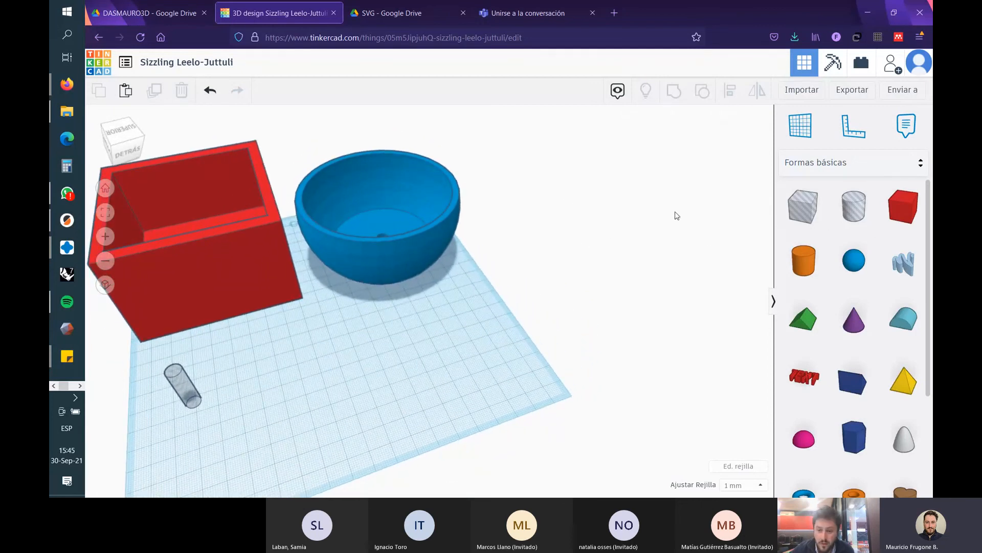
scroll(591, 243, "down", 3)
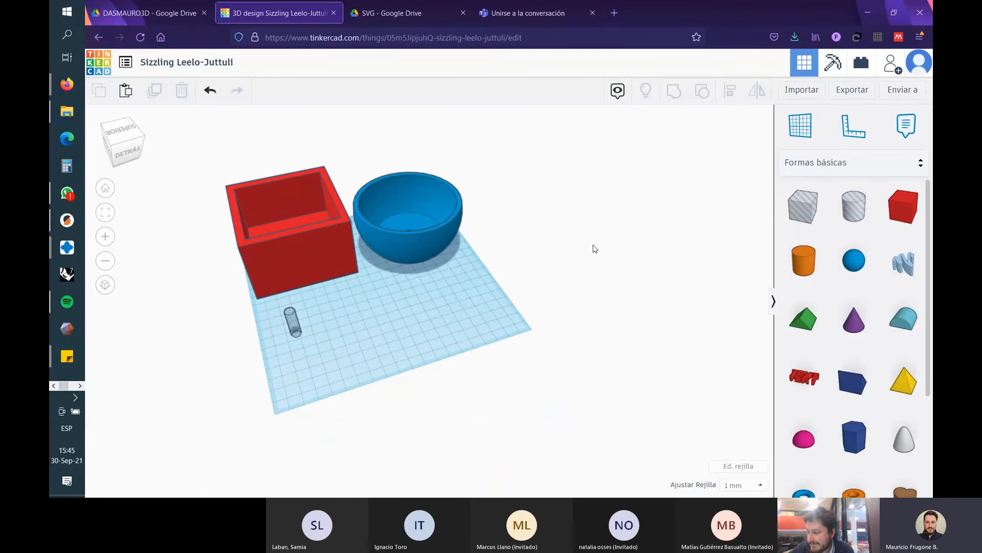
scroll(592, 251, "up", 3)
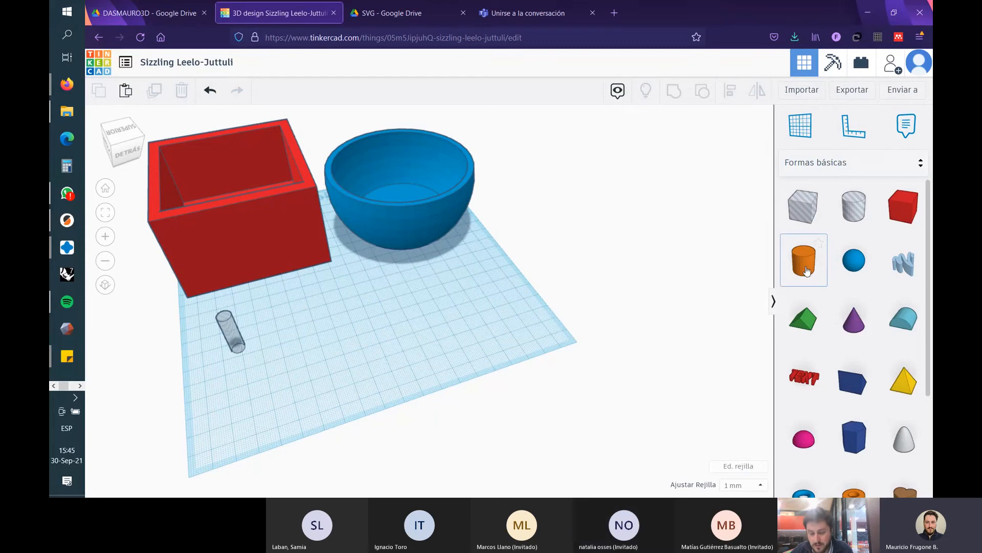
scroll(890, 356, "down", 2)
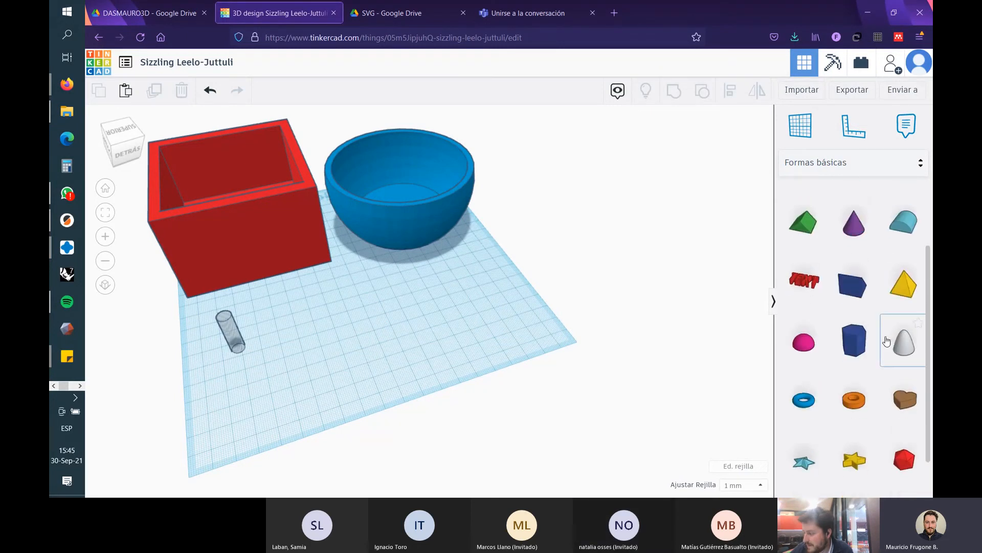
scroll(884, 356, "up", 2)
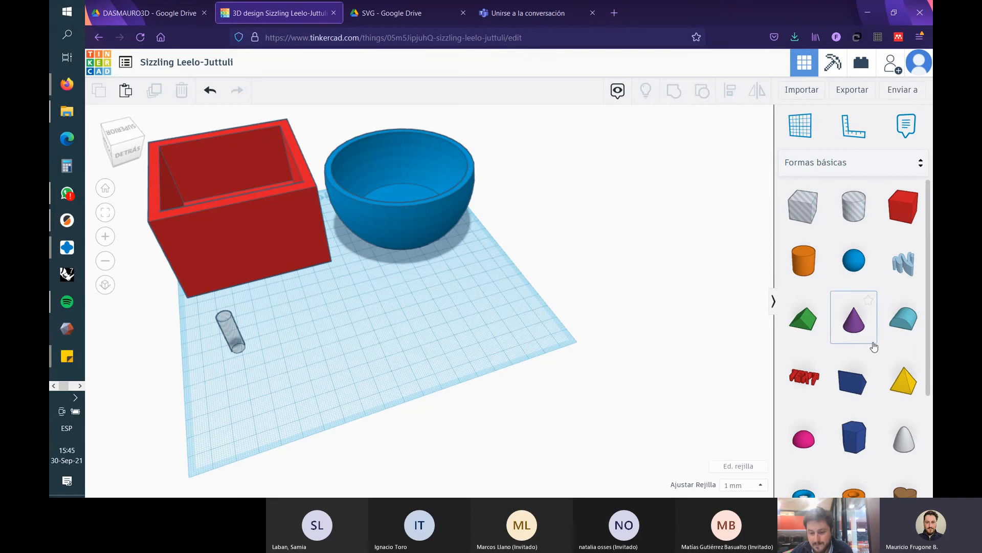
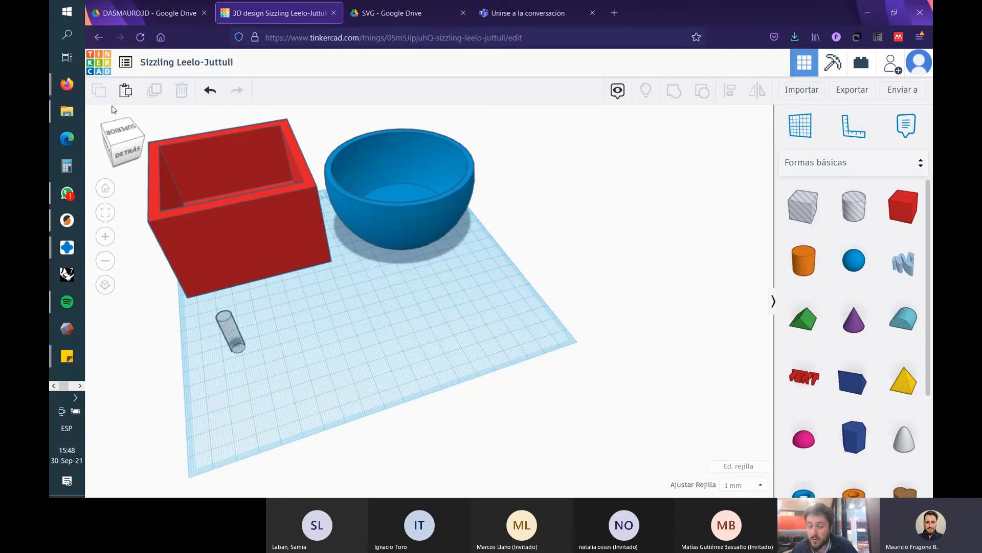
mouse_move(49, 85)
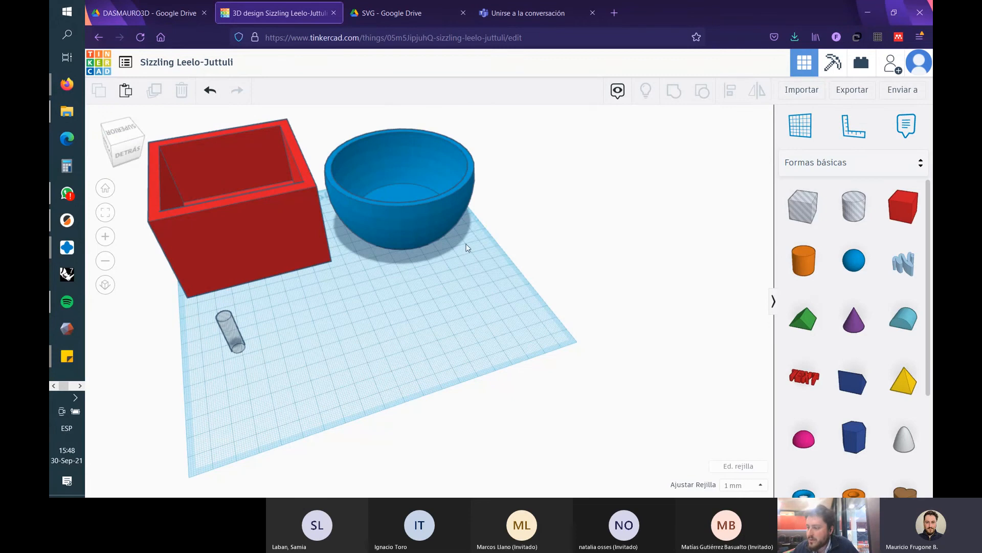
- Move the loose hole cylinder to the far side of the workplane beside the bowl, and deselect it
right_click_drag(400, 183, 444, 187)
middle_click_drag(444, 186, 609, 189)
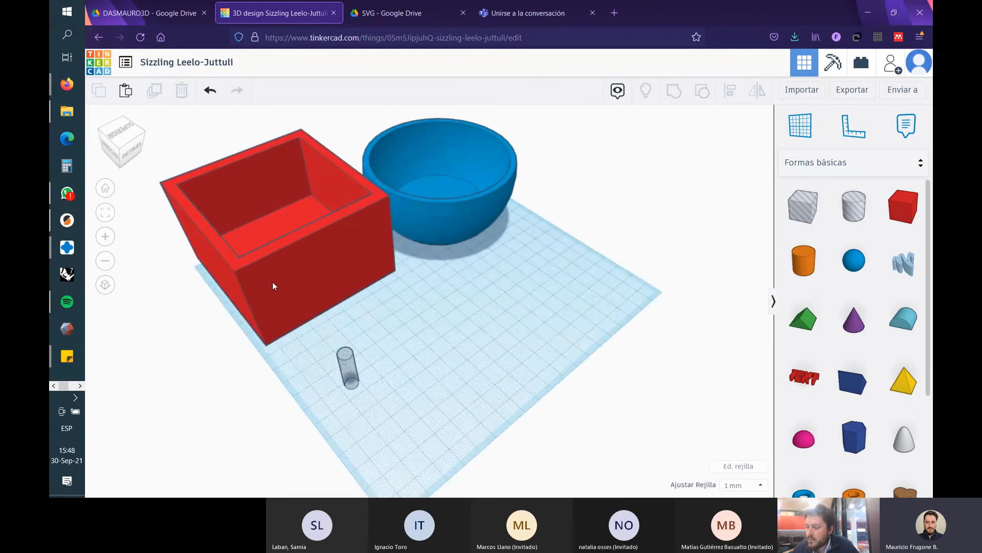
left_click_drag(348, 368, 543, 244)
key("Escape")
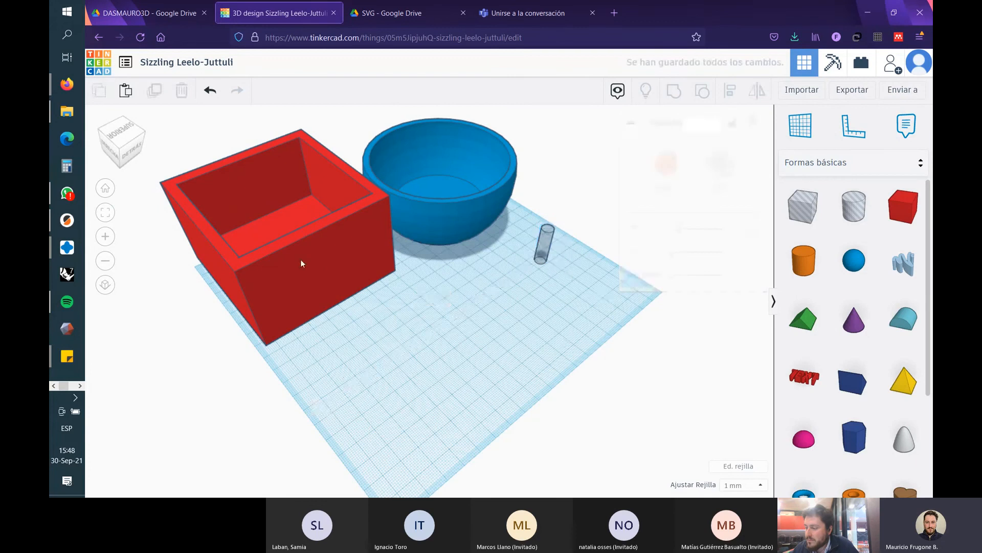
- Move the red box toward the middle of the workplane and shift the bowl 29 mm and -24 mm behind it
left_click_drag(300, 259, 414, 337)
mouse_move(471, 150)
left_mouse_down()
mouse_move(403, 151)
mouse_move(481, 151)
left_mouse_up()
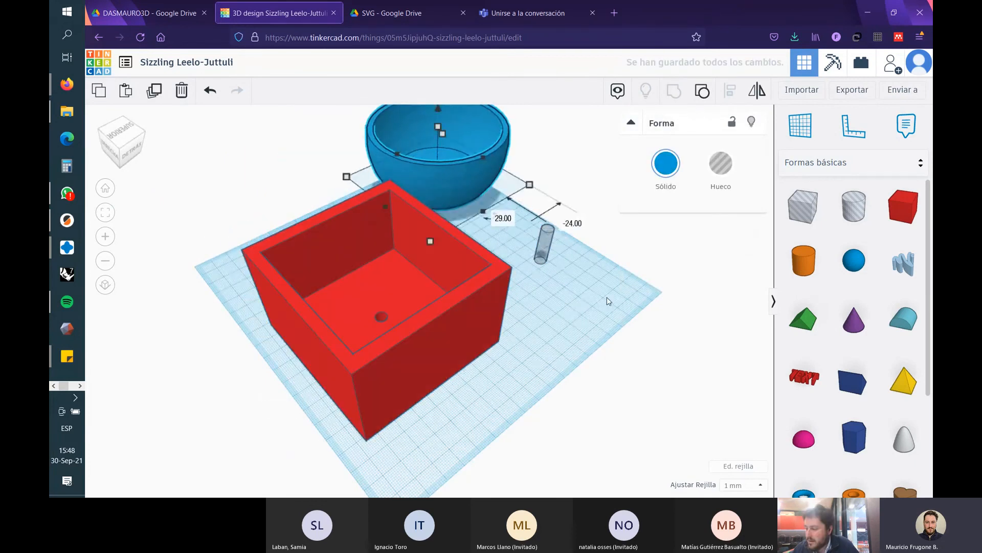
middle_click_drag(607, 297, 572, 311)
left_click(611, 324)
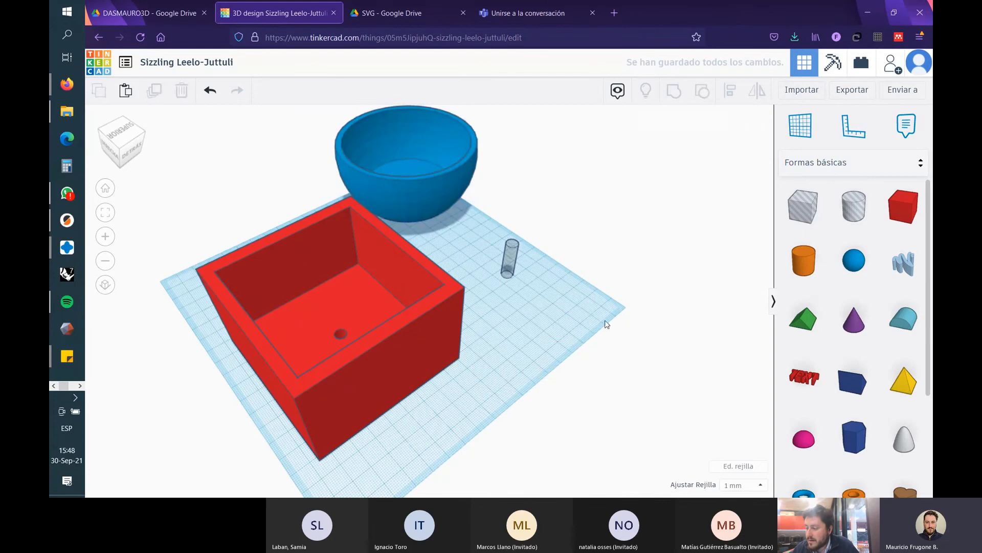
right_click_drag(606, 324, 585, 296)
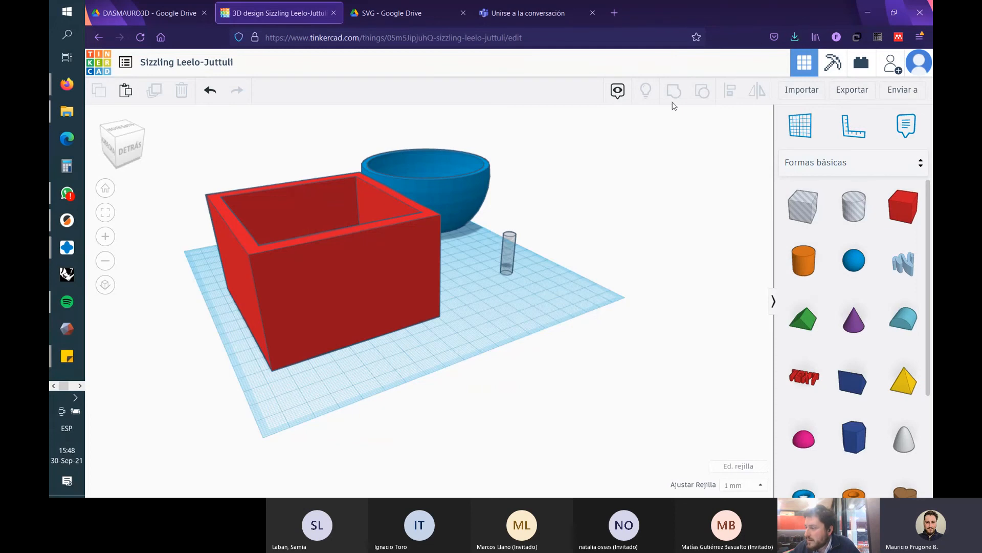
- Try to import CIE.svg from the Desktop folder as a shape
left_click(802, 90)
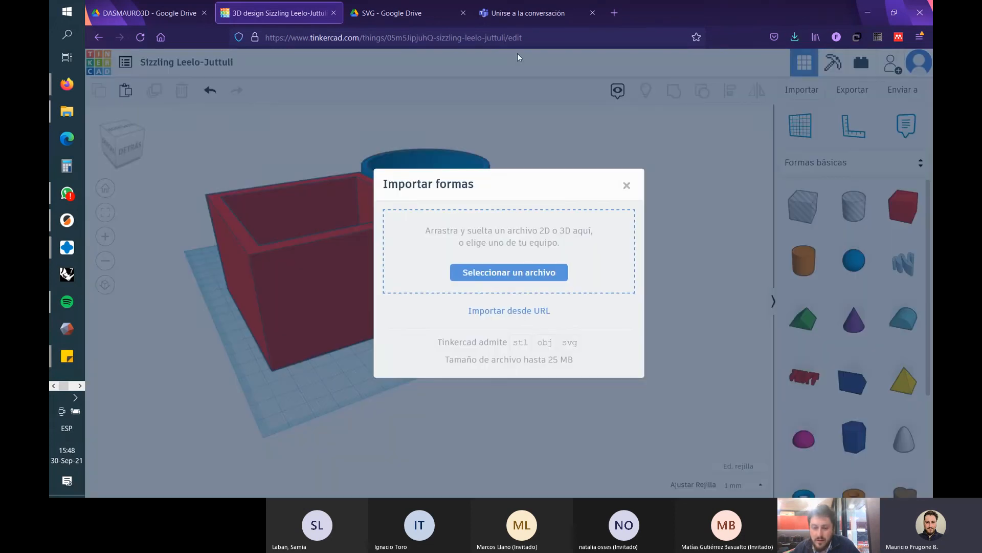
left_click(543, 271)
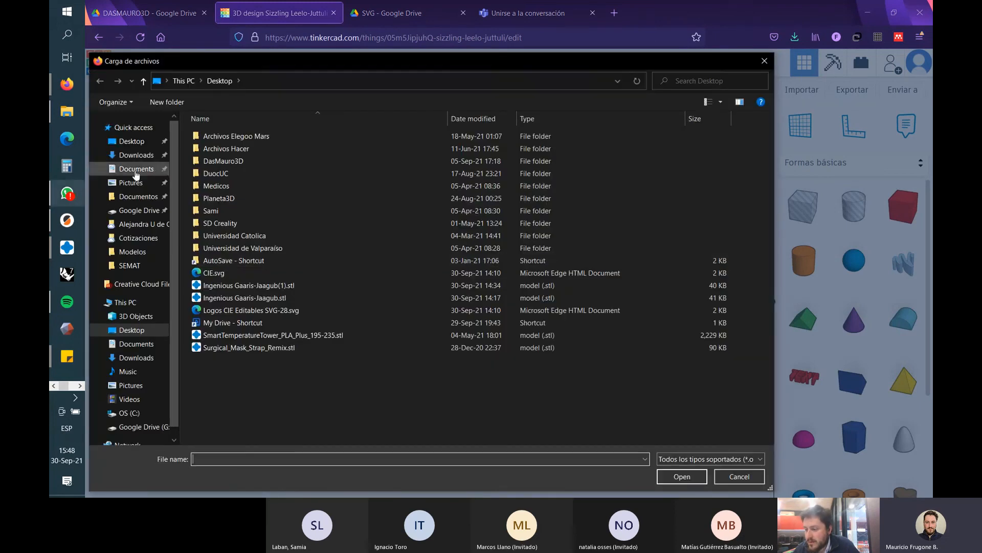
left_click(135, 144)
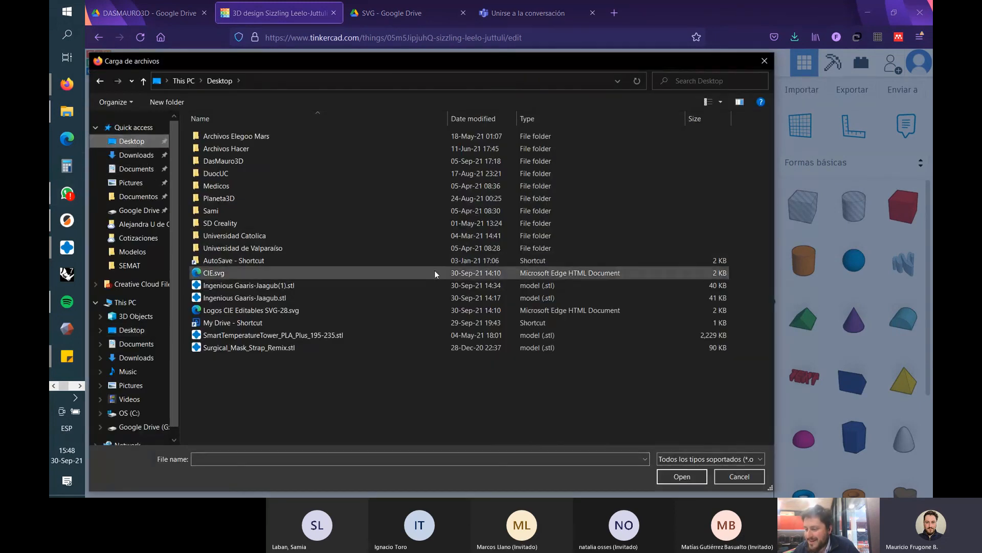
left_click(211, 272)
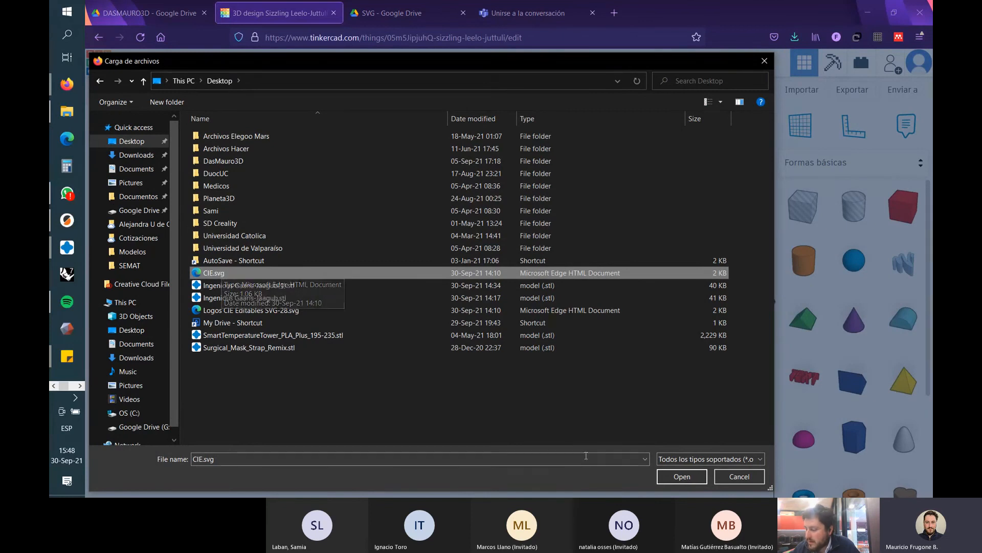
double_click(211, 273)
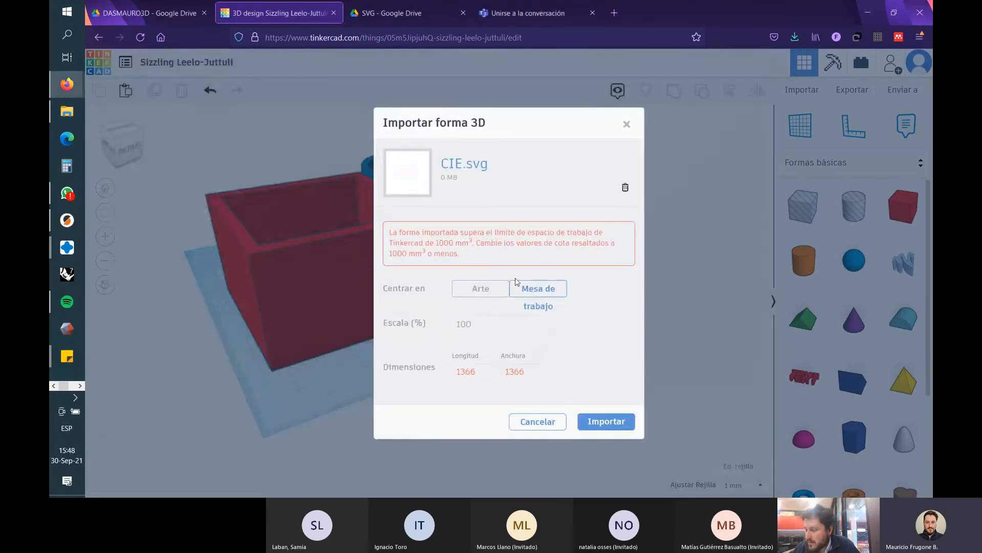
left_click(540, 421)
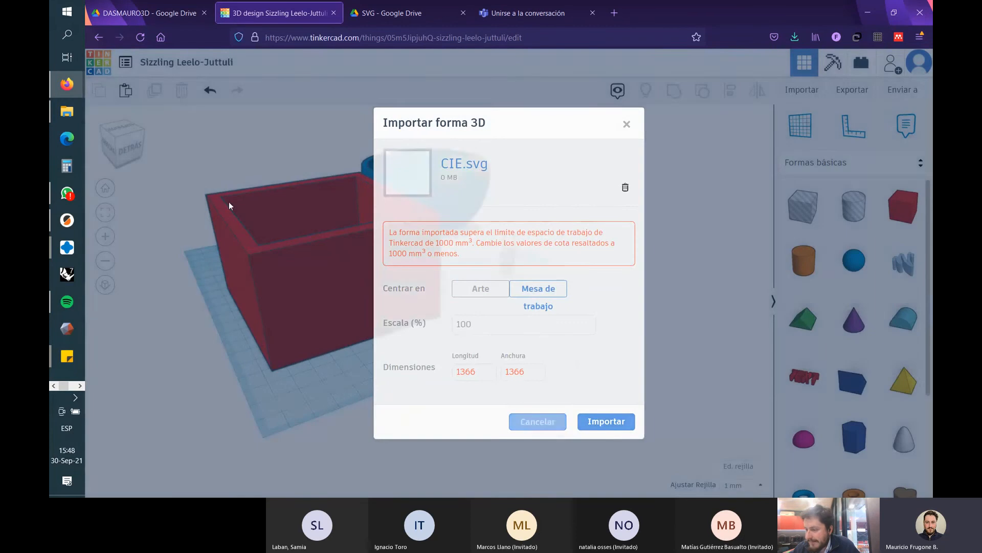
- Switch to the Windows desktop and open CIE.svg in Edge to examine the logo outline
left_click(868, 12)
double_click(416, 401)
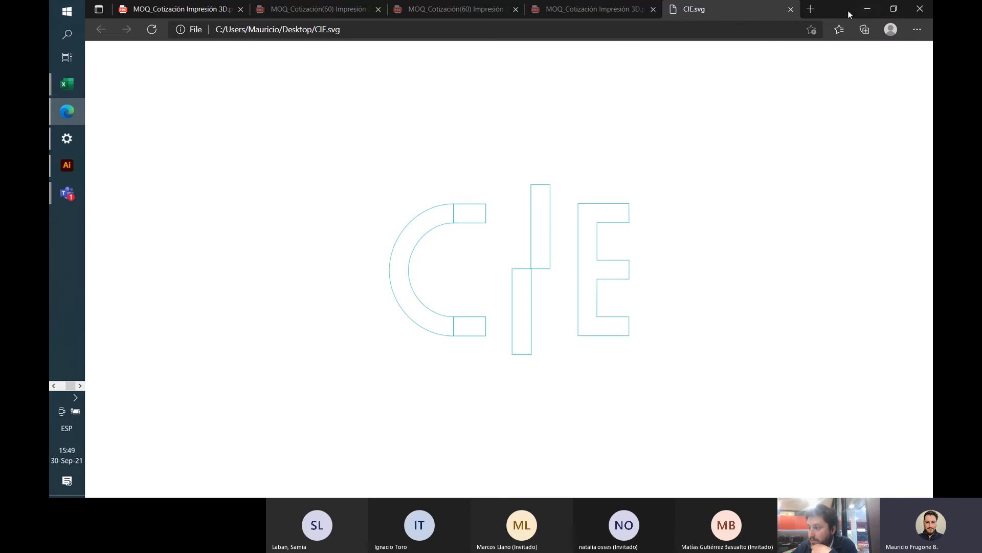
- Open the google.cl search page in a new browser tab beside the CIE.svg logo
left_click_drag(842, 11, 660, 1)
left_click(685, 15)
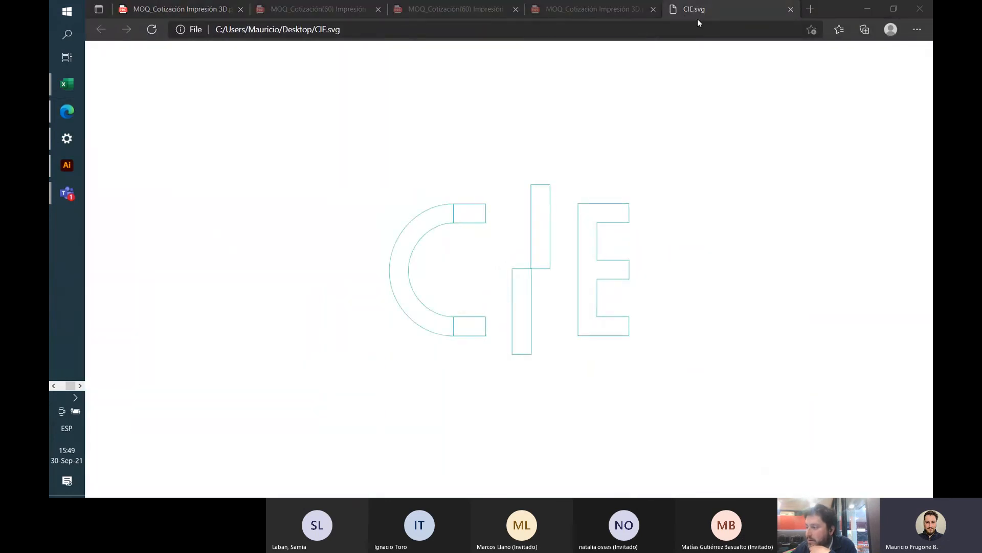
left_click(811, 9)
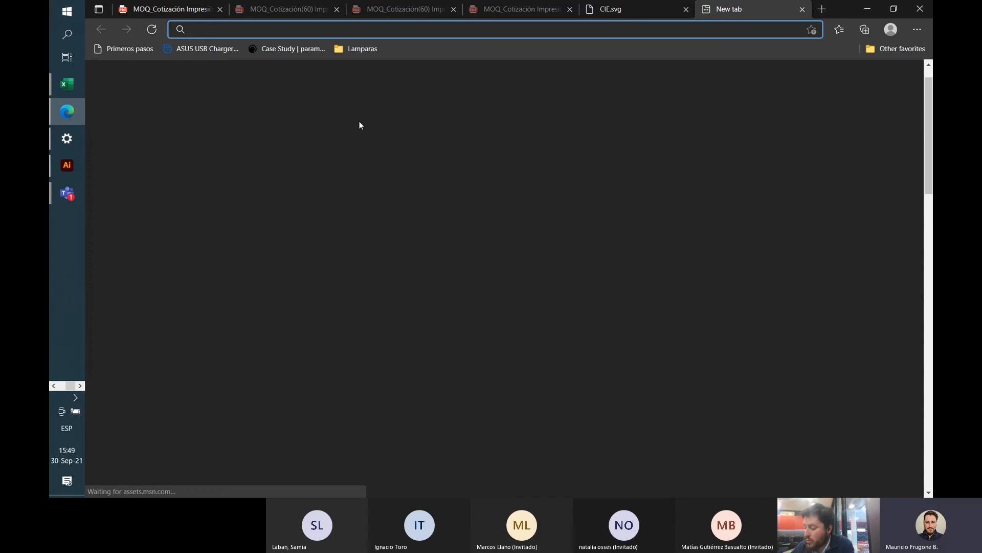
type("google")
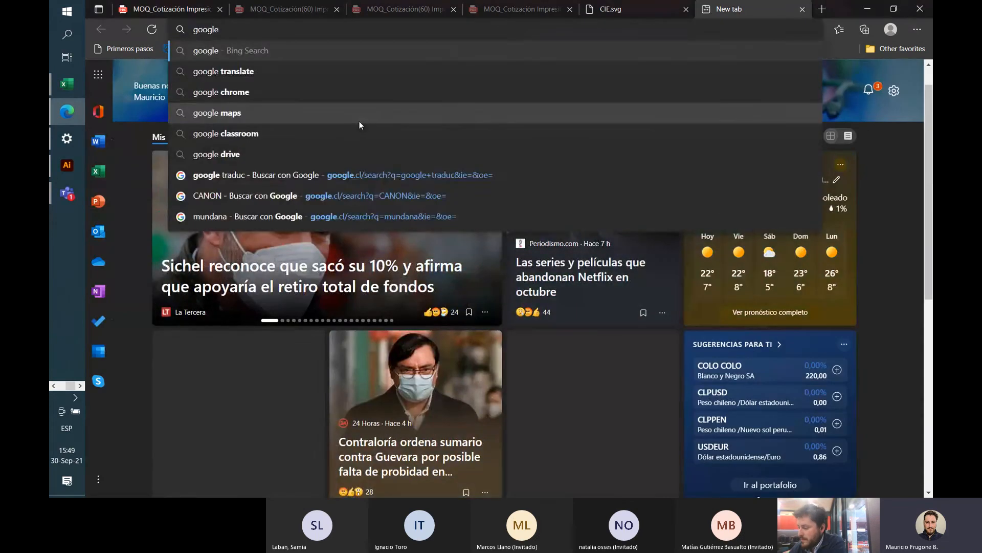
key("Return")
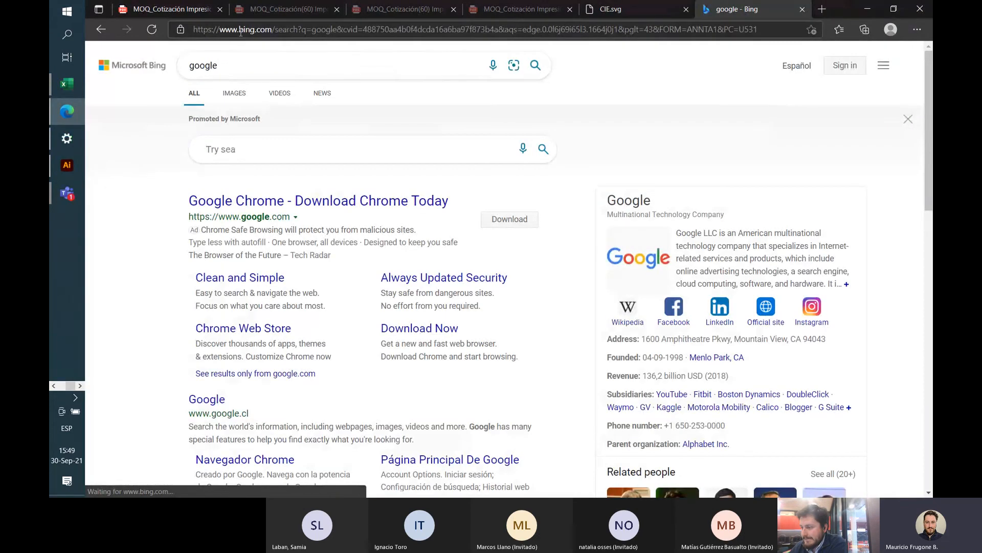
left_click(240, 31)
type("google.cl")
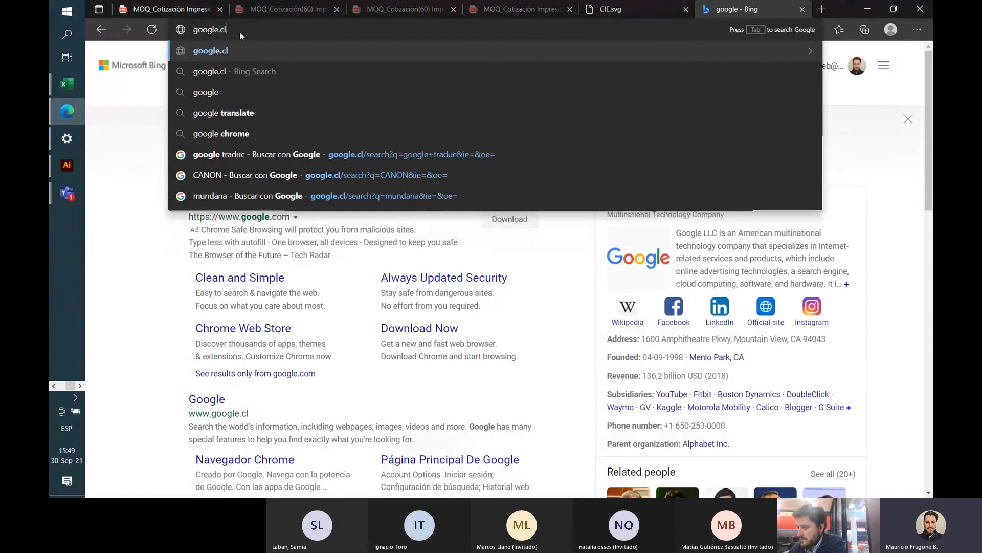
key("Return")
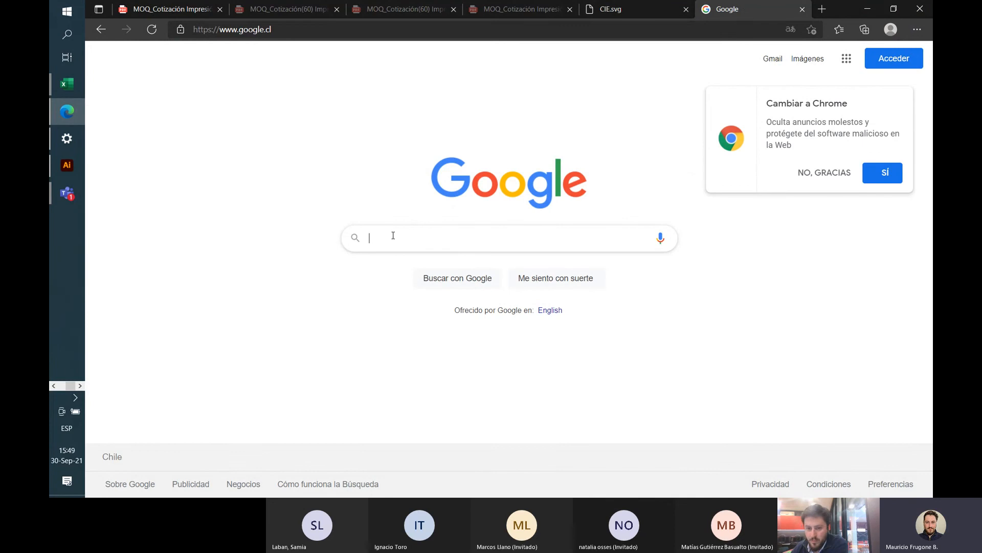
- Search Google Images for "mandala svg" and browse the vector artwork results
type("mandala s")
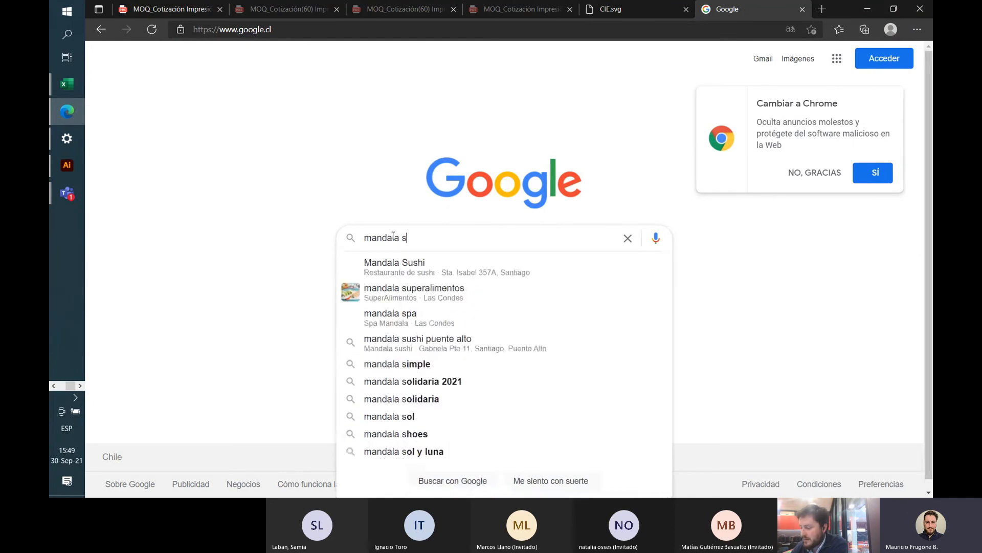
type("vg")
key("Return")
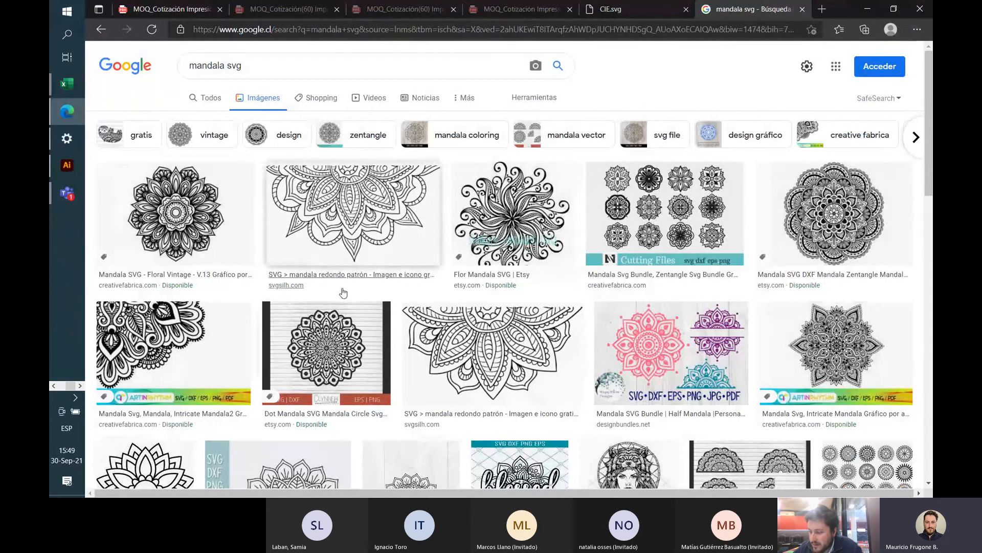
scroll(171, 258, "down", 5)
scroll(246, 176, "up", 5)
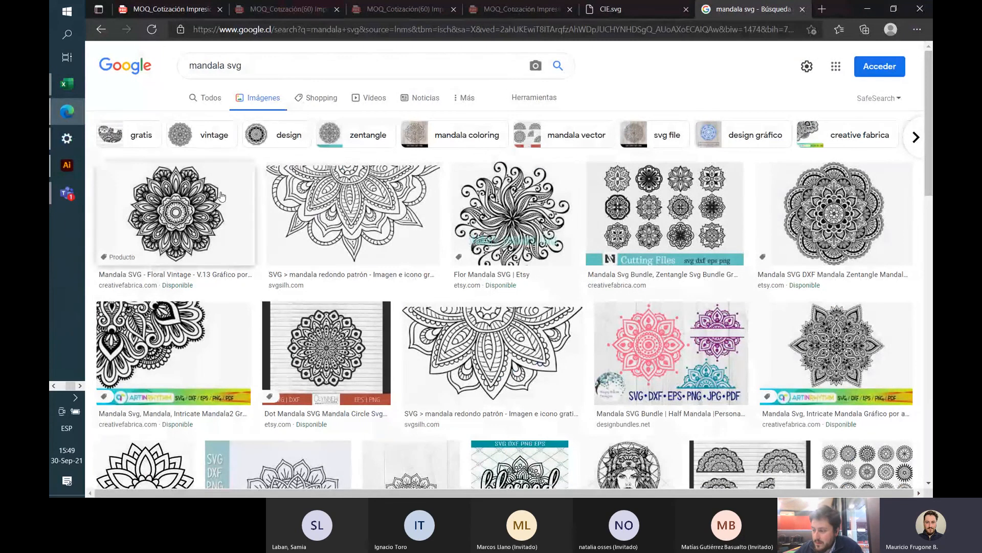
- Switch back to the Tinkercad design and choose CIE.svg from the Desktop folder for import as a shape
double_click(844, 9)
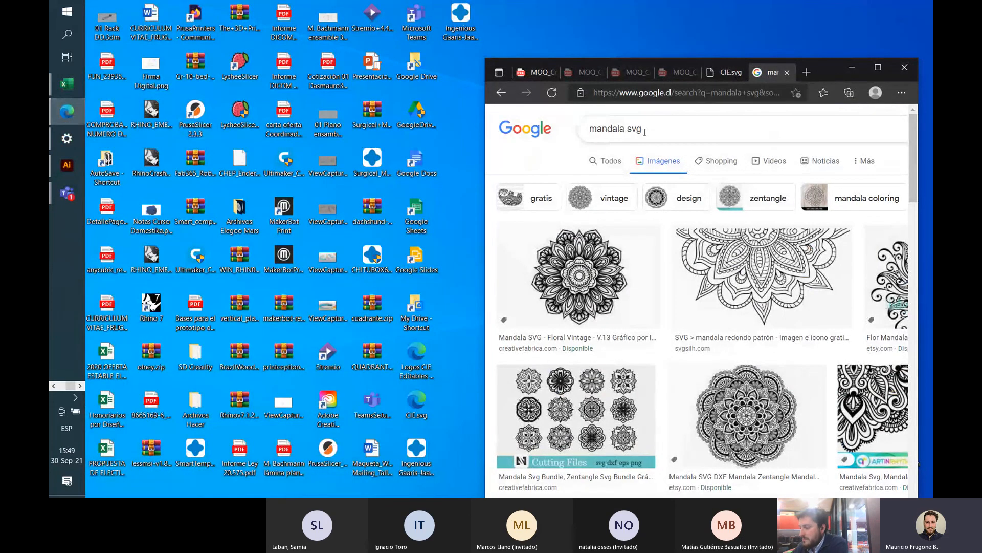
key("alt+Tab")
left_click(494, 106)
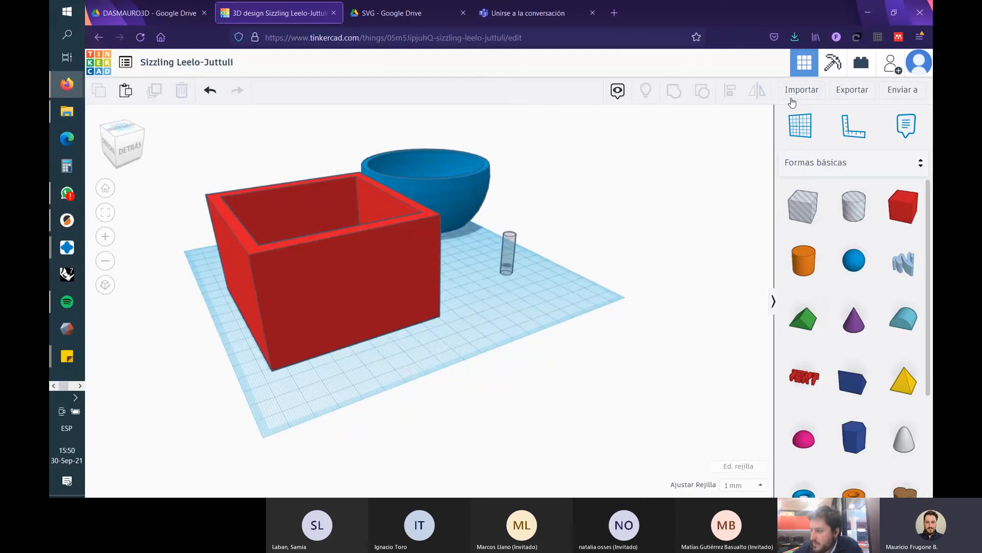
left_click(795, 97)
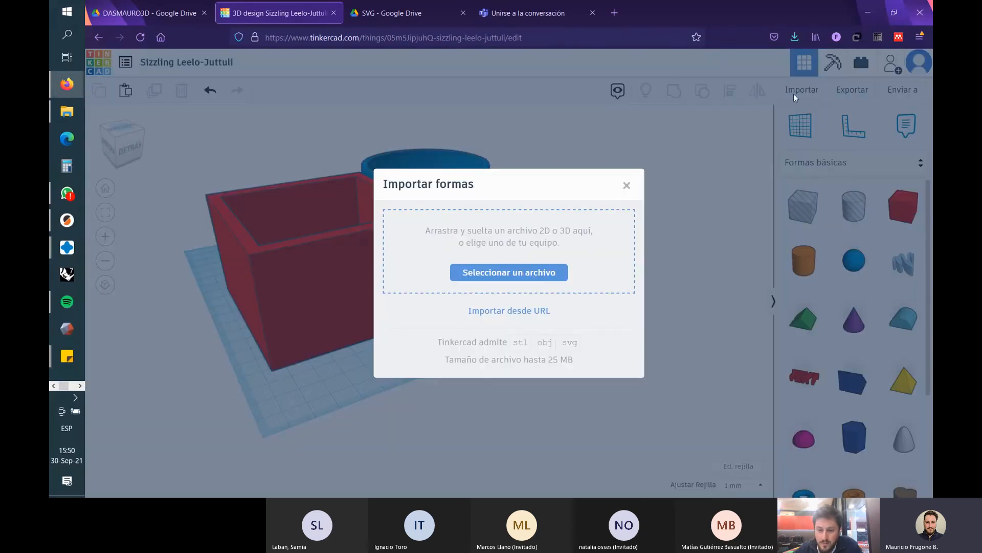
left_click(531, 277)
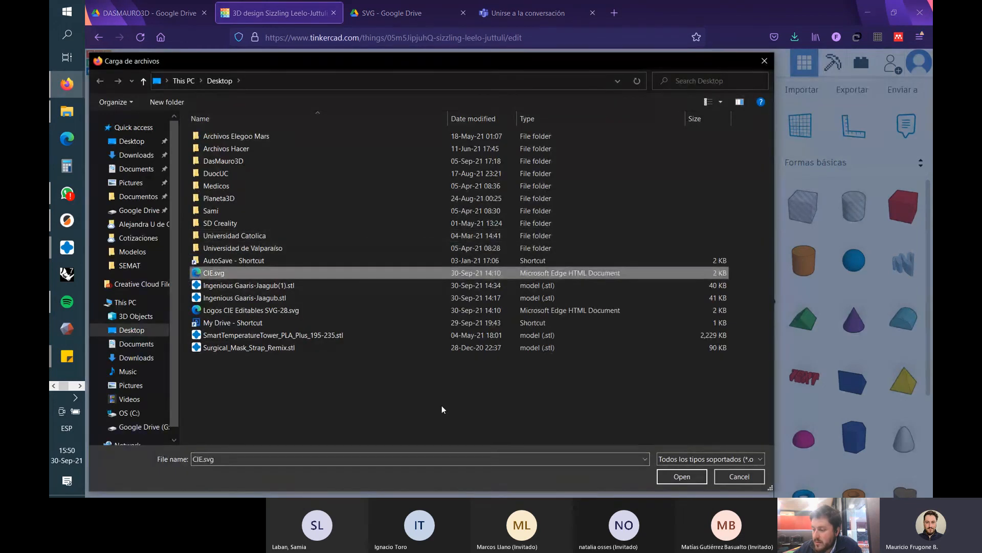
left_click(683, 476)
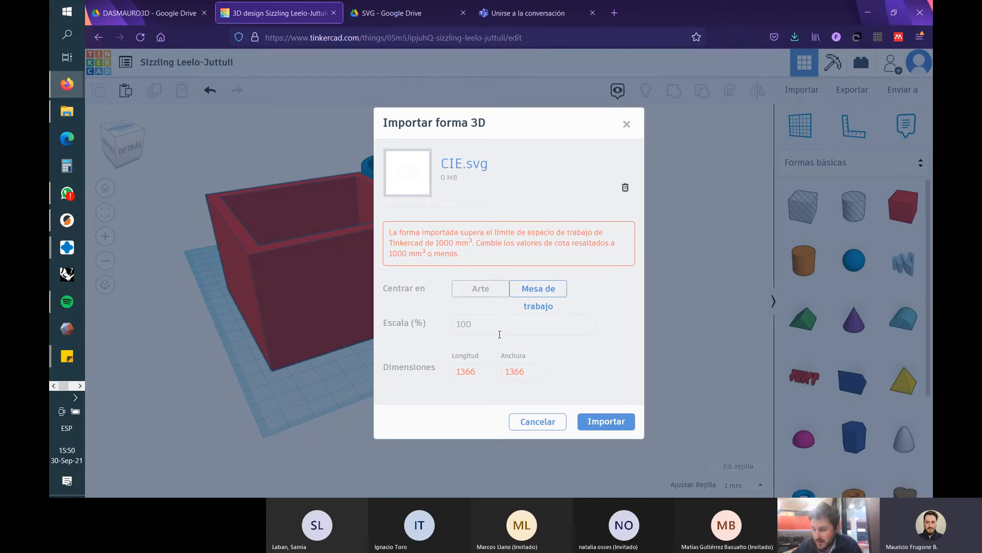
- Set the import scale of CIE.svg to 10% and import it onto the workplane
left_click_drag(479, 324, 363, 320)
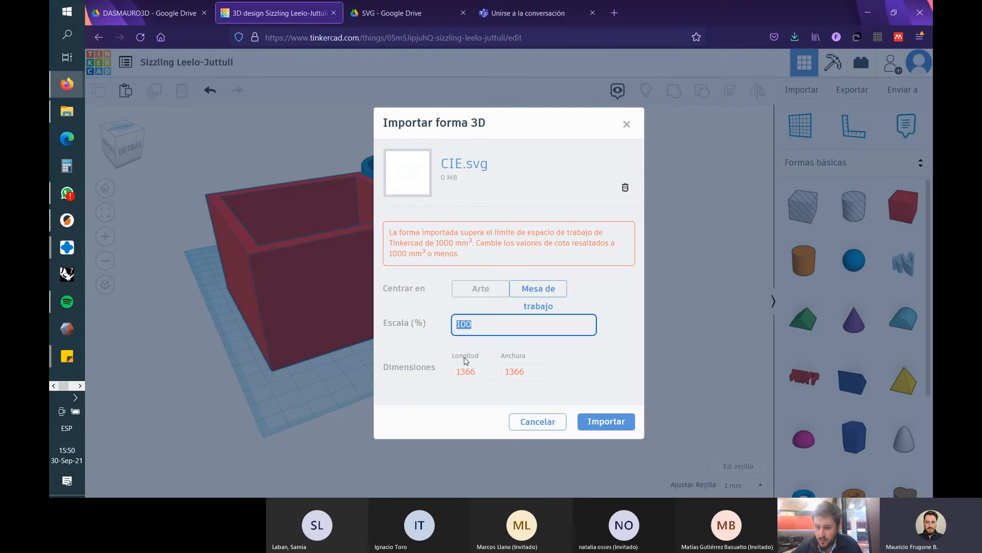
type("1")
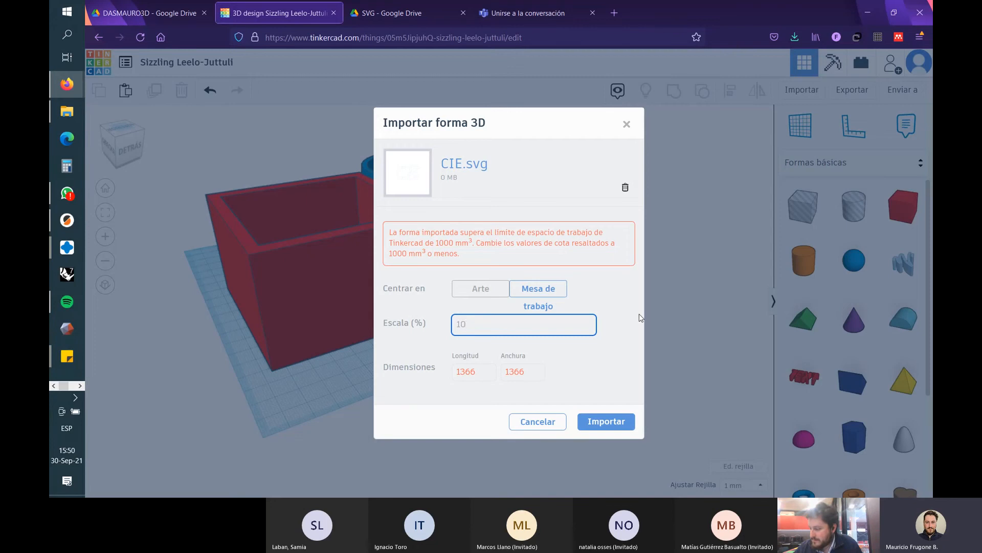
left_click(538, 303)
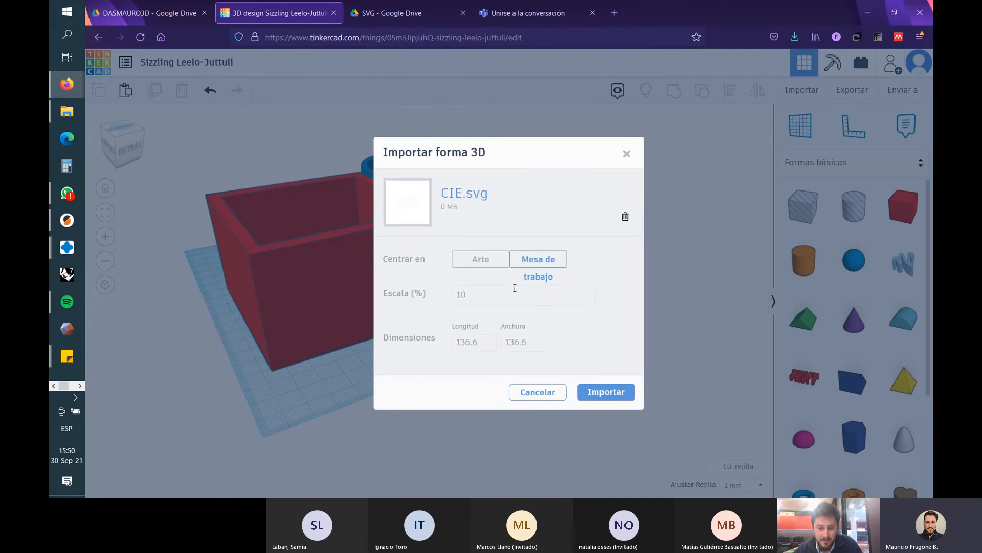
double_click(466, 301)
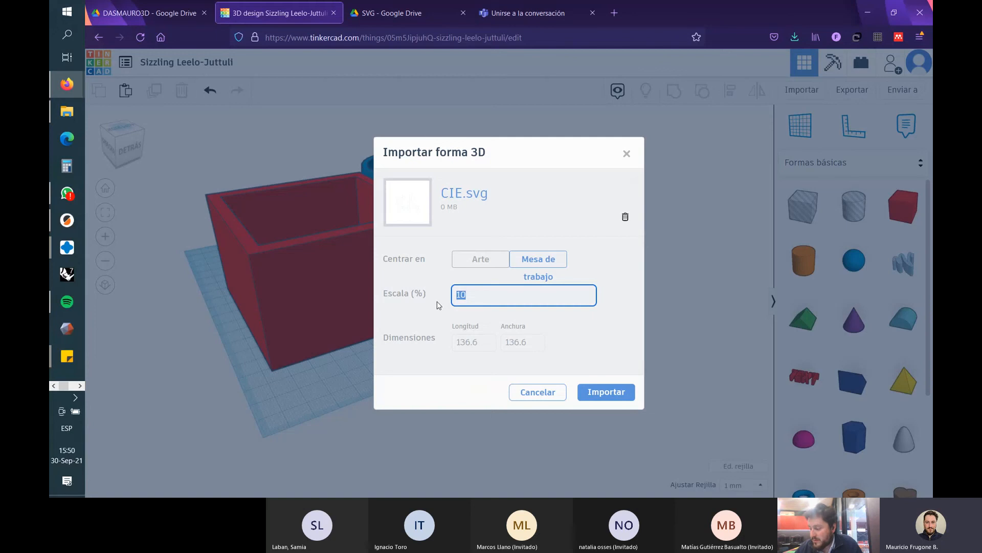
type("1")
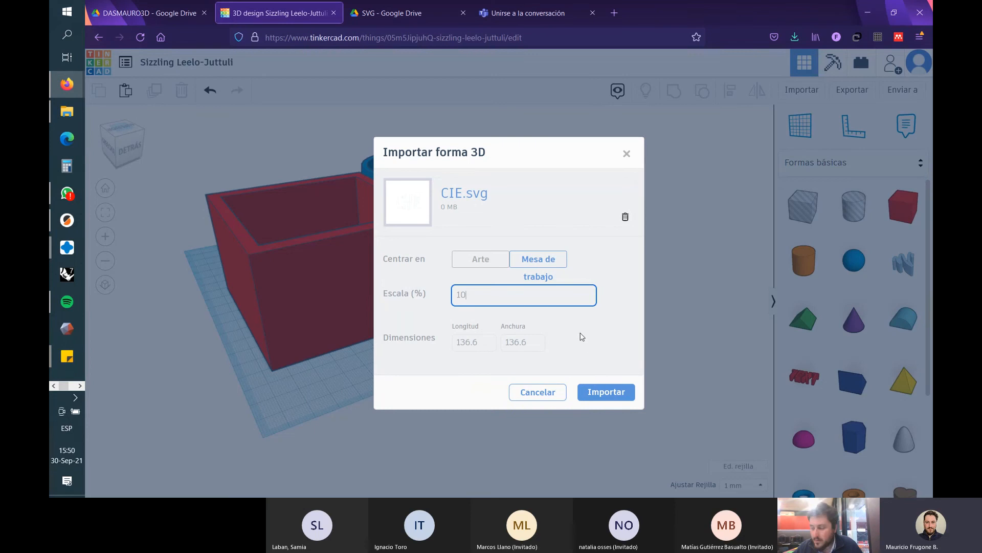
left_click(610, 395)
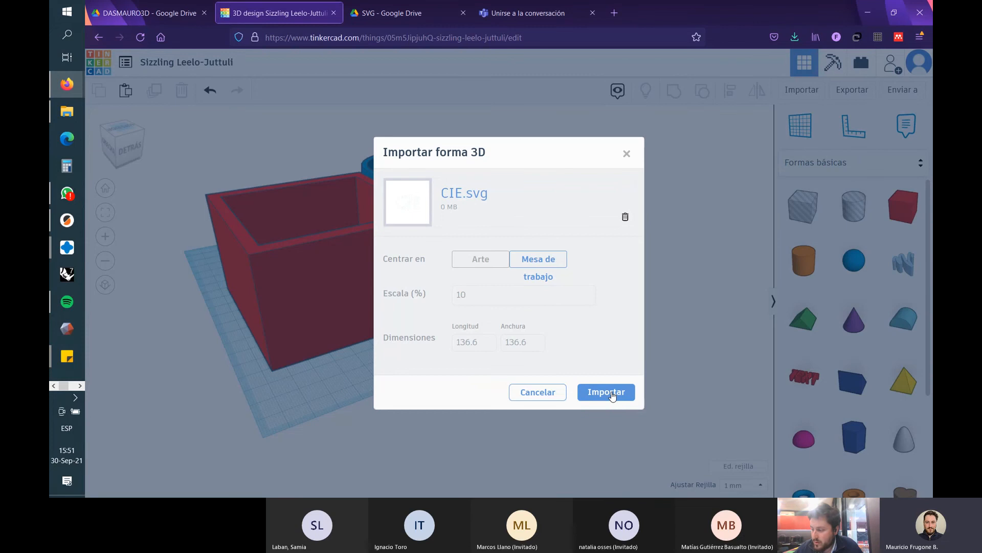
left_click(612, 394)
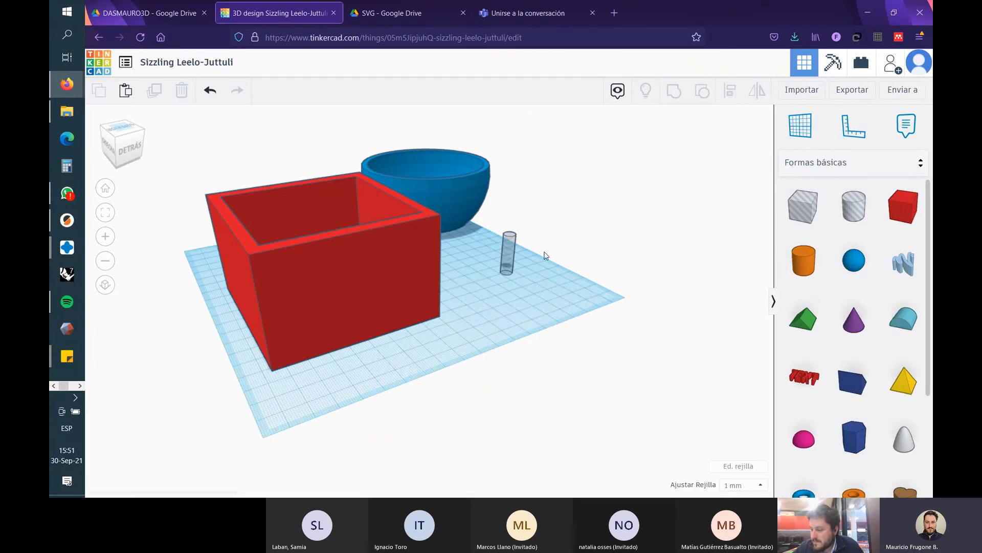
- Move the imported CIE logo about 42.86 mm and 63.62 mm onto the free area beside the red box, and deselect it
right_click_drag(570, 237, 665, 348)
left_click_drag(426, 300, 434, 397)
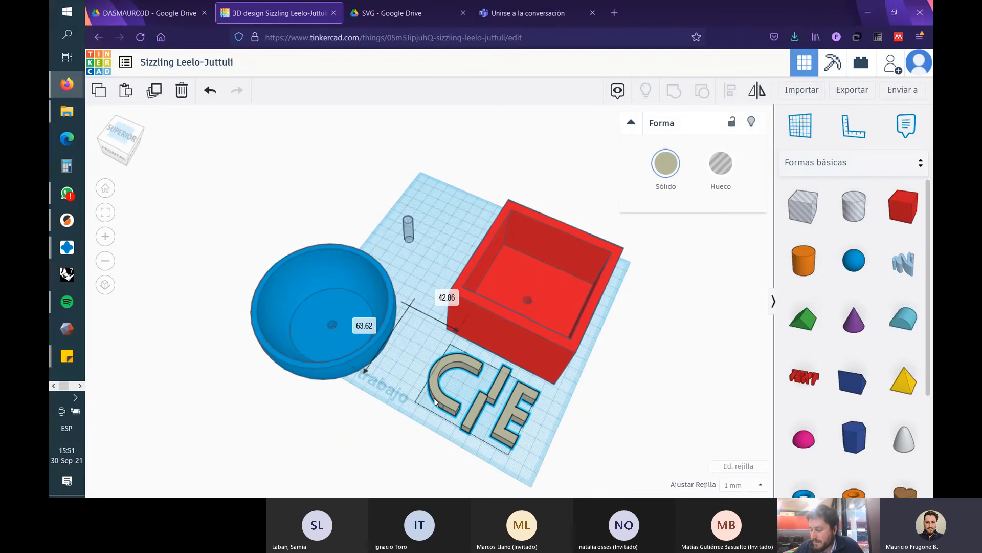
left_click(602, 386)
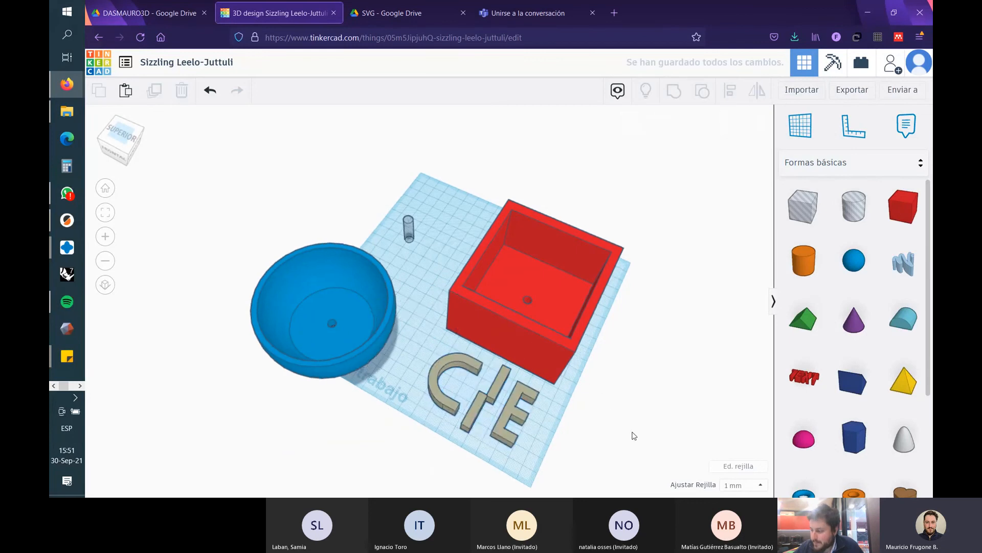
- Try to rotate the CIE logo so its letters stand upright beside the red box, and deselect it
right_click_drag(631, 434, 533, 362)
scroll(619, 394, "up", 3)
left_click(416, 376)
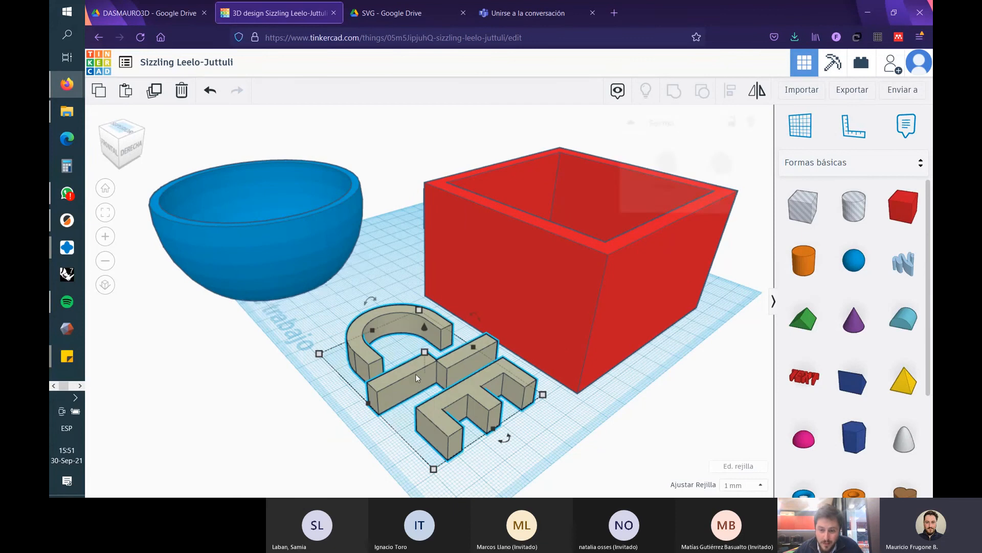
left_click(520, 243)
left_click(367, 309)
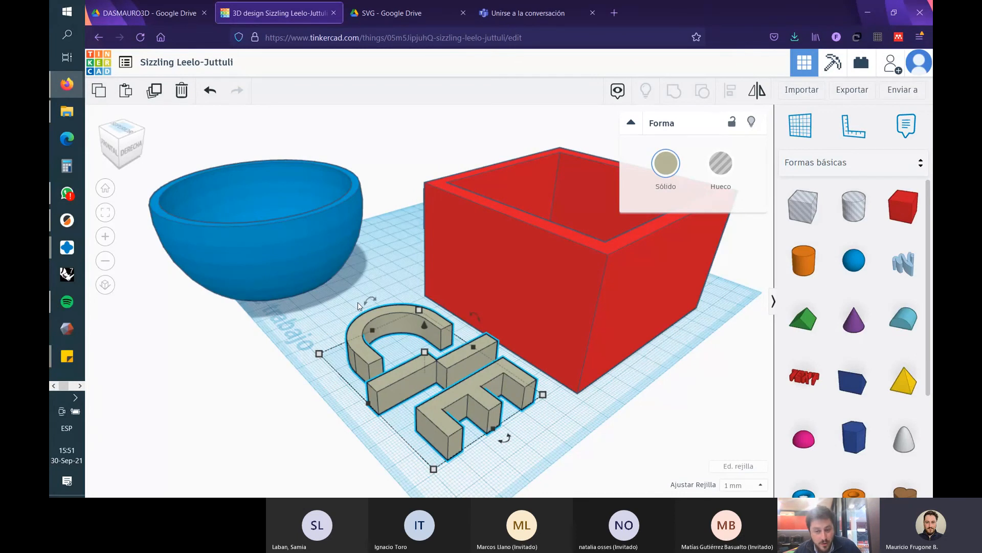
right_click_drag(601, 422, 411, 367)
left_click_drag(277, 347, 296, 333)
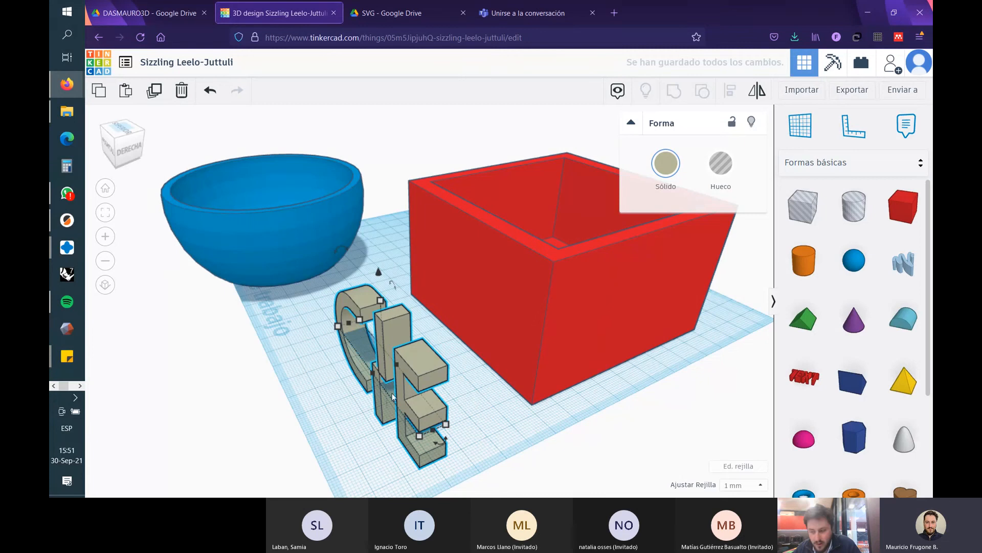
left_click(320, 389)
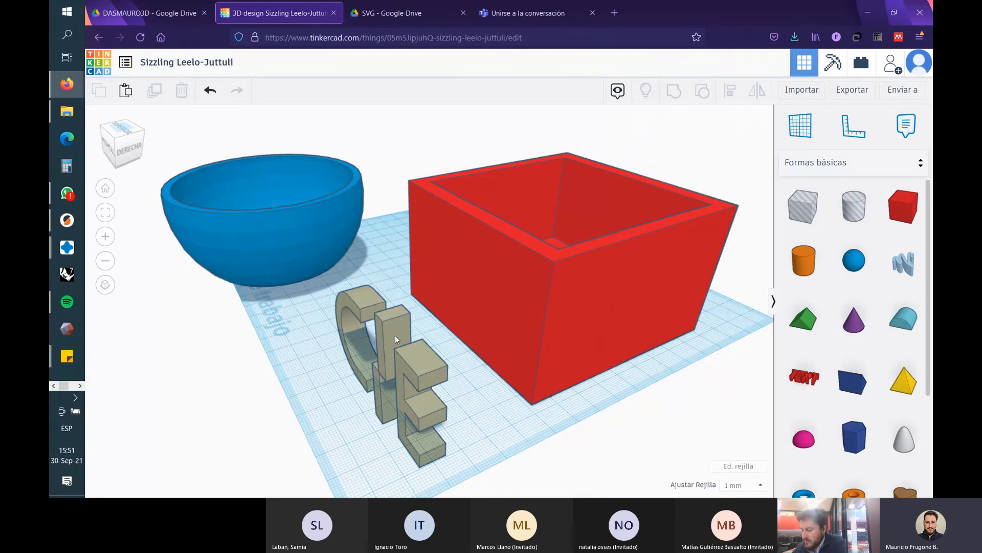
- Undo the CIE logo's rotation and examine its rotation handles from a view facing the red box
key("ctrl+z")
right_click_drag(276, 394, 399, 323)
mouse_move(376, 287)
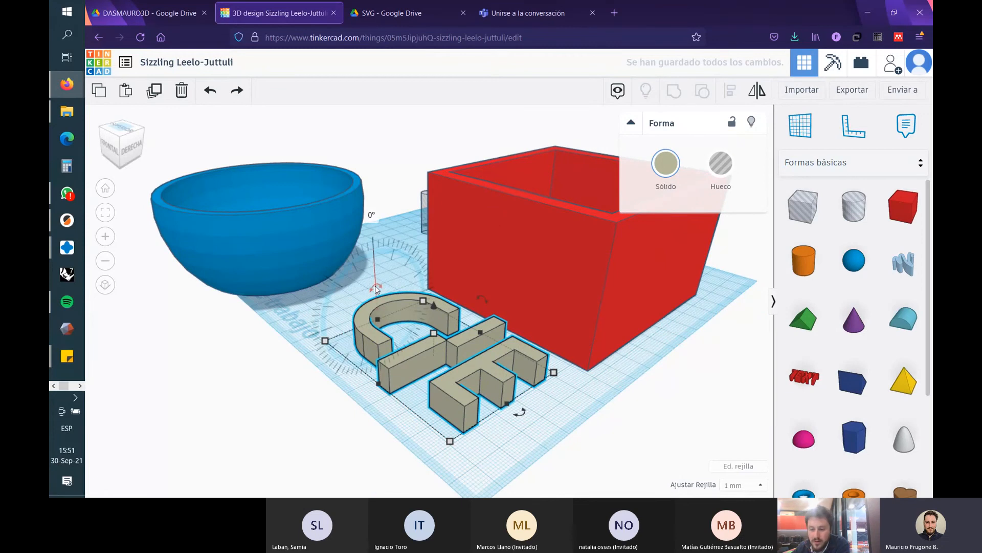
mouse_move(483, 299)
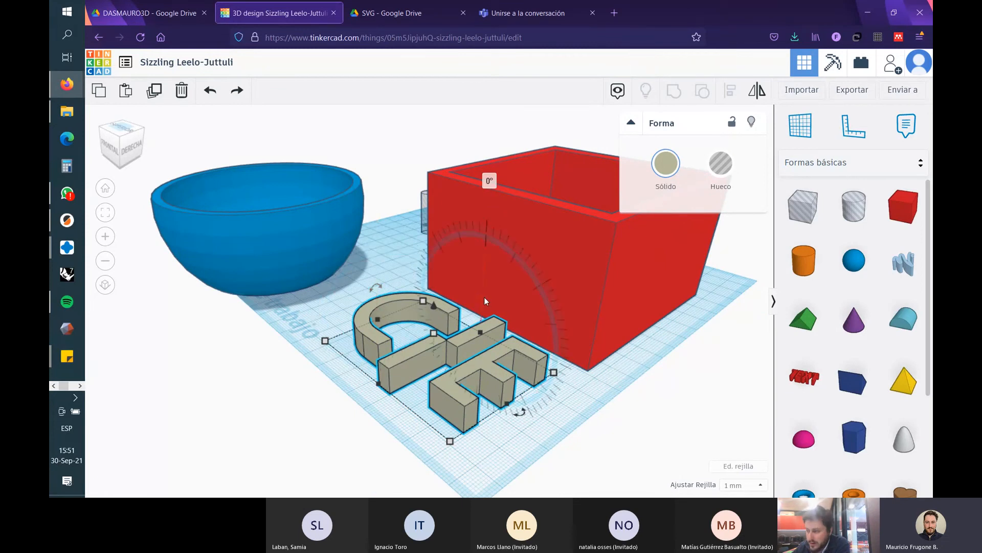
- Rotate the CIE lettering 90° so that it stands upright on the workplane
mouse_move(522, 413)
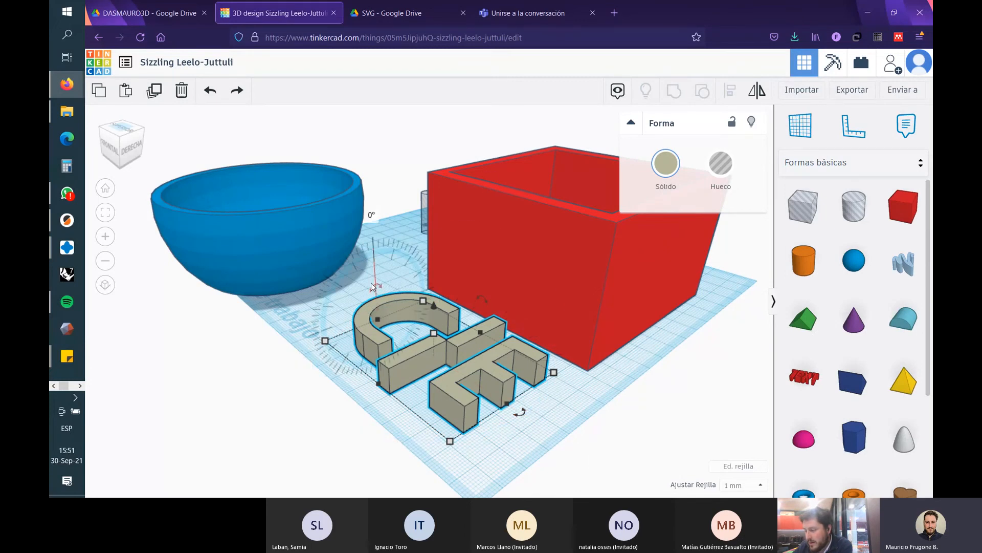
left_click_drag(378, 284, 366, 251)
scroll(374, 230, "up", 5)
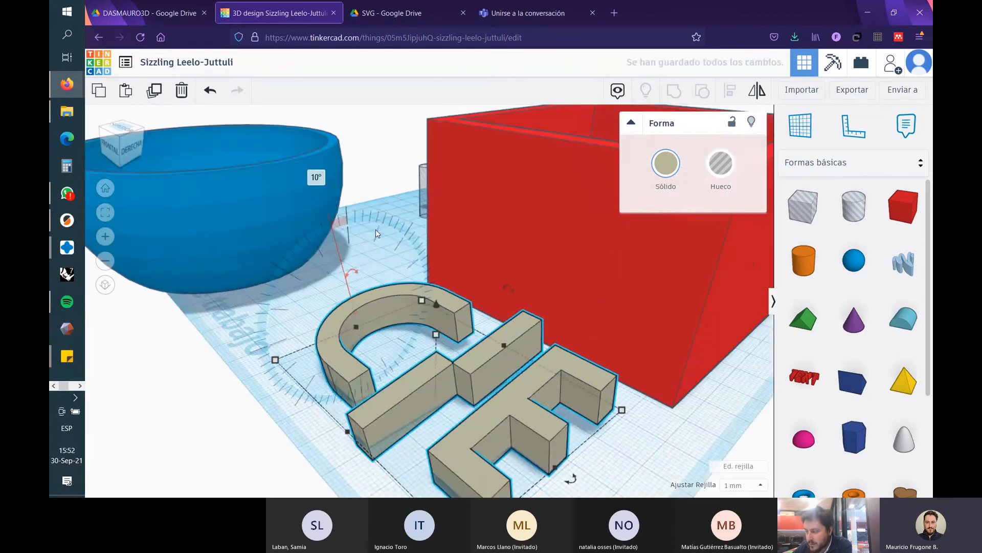
left_click_drag(350, 288, 276, 333)
scroll(413, 291, "down", 3)
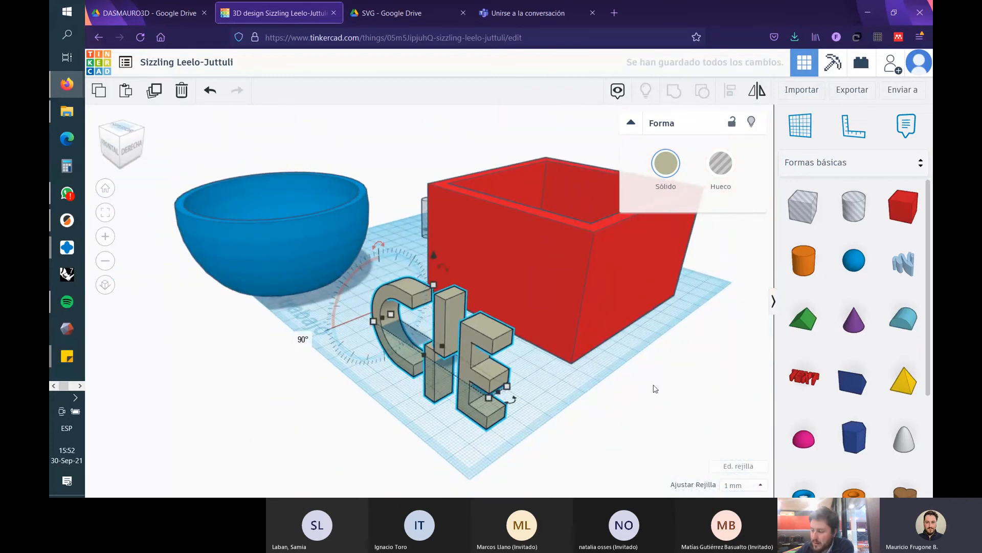
- Move the upright CIE lettering across the workplane to the front wall of the red box
right_click_drag(653, 388, 504, 275)
left_click(504, 275)
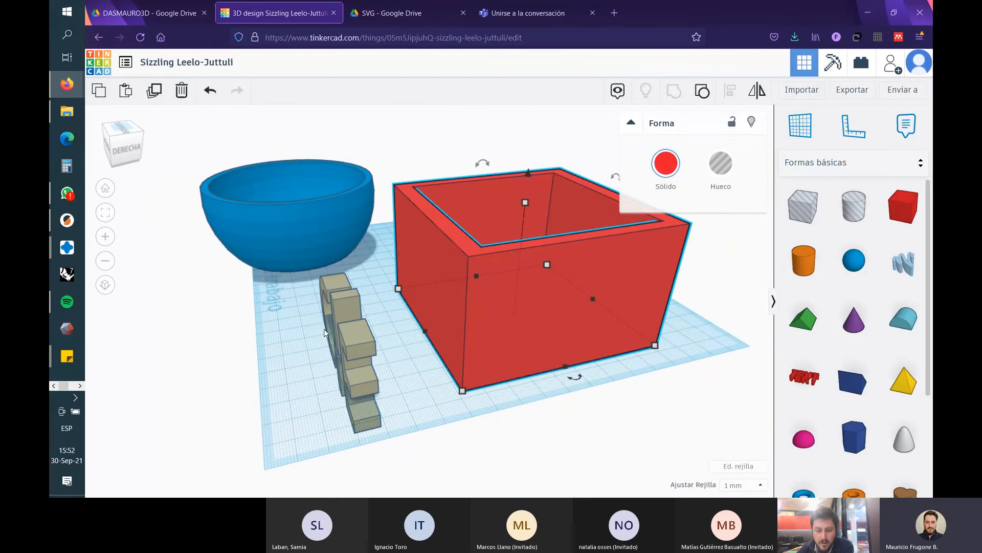
left_click(456, 416)
right_click_drag(456, 416, 510, 307)
middle_click_drag(597, 378, 519, 389)
left_click(413, 364)
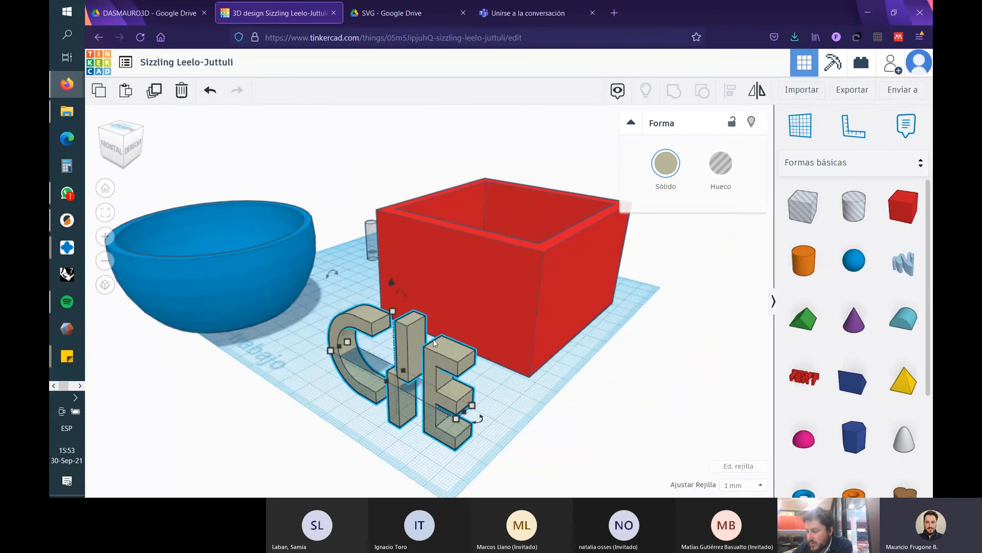
left_click_drag(410, 354, 447, 315)
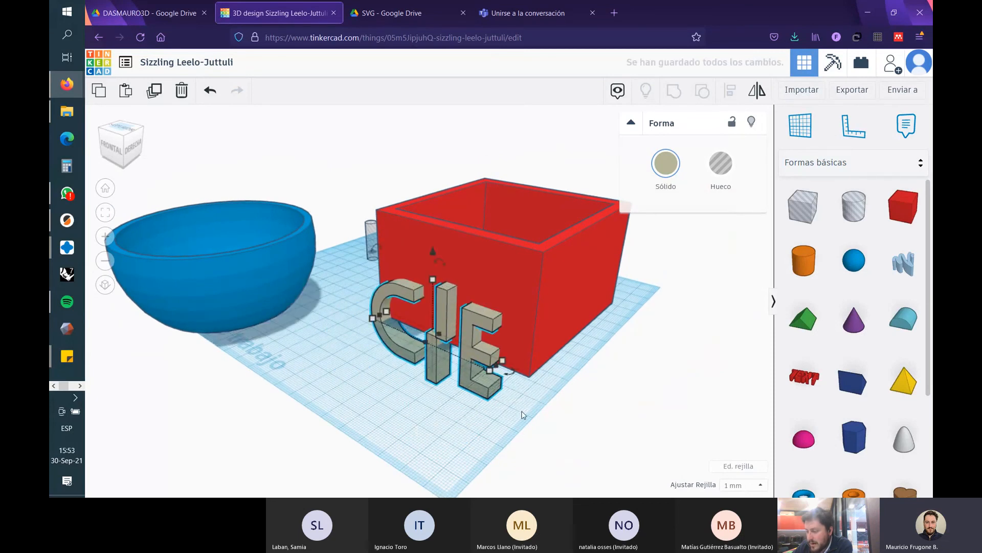
- Align the CIE lettering with the red box, centred along the width of its front wall
right_click_drag(532, 379, 619, 327)
scroll(595, 360, "up", 5)
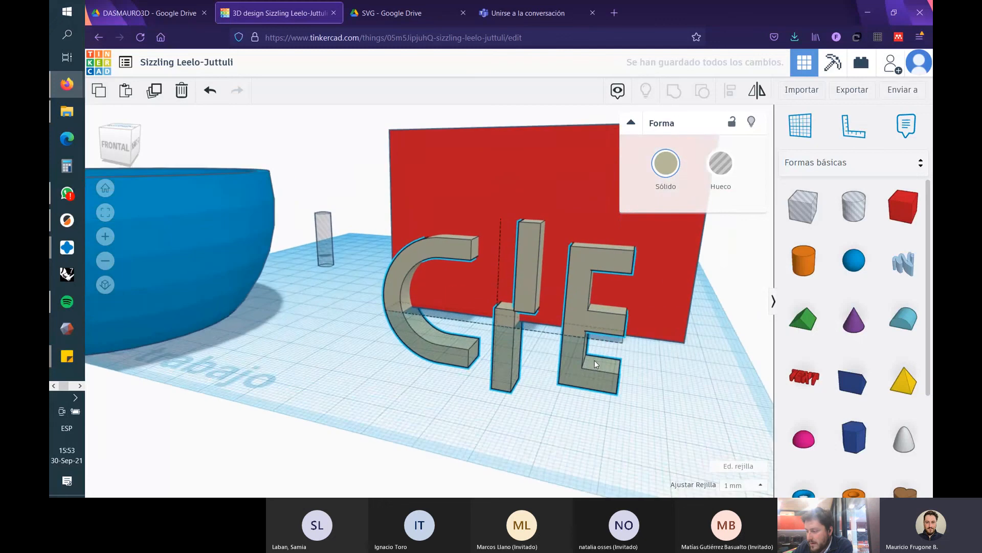
right_click_drag(499, 371, 592, 327)
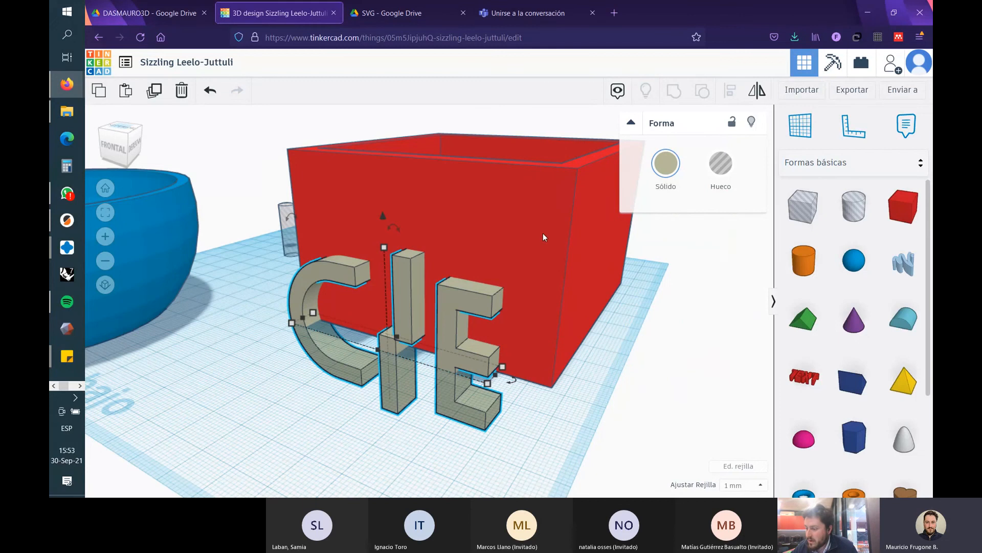
left_click(515, 208)
left_click(453, 395, "shift")
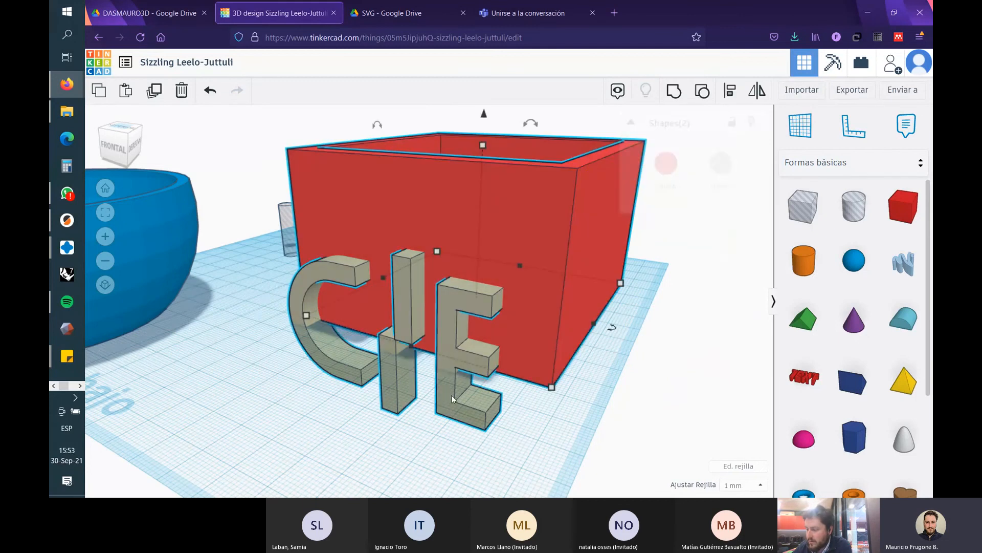
left_click(731, 90)
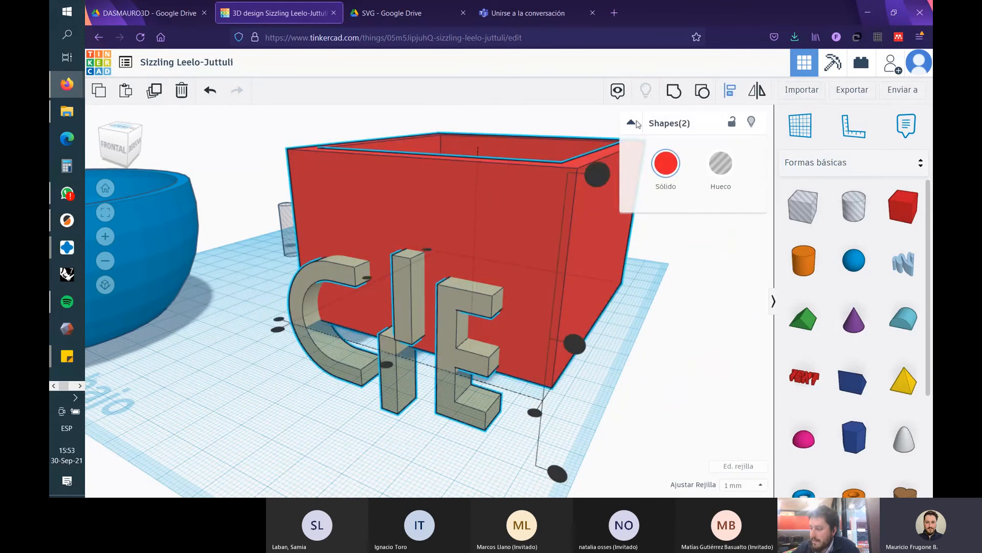
right_click_drag(649, 327, 568, 381)
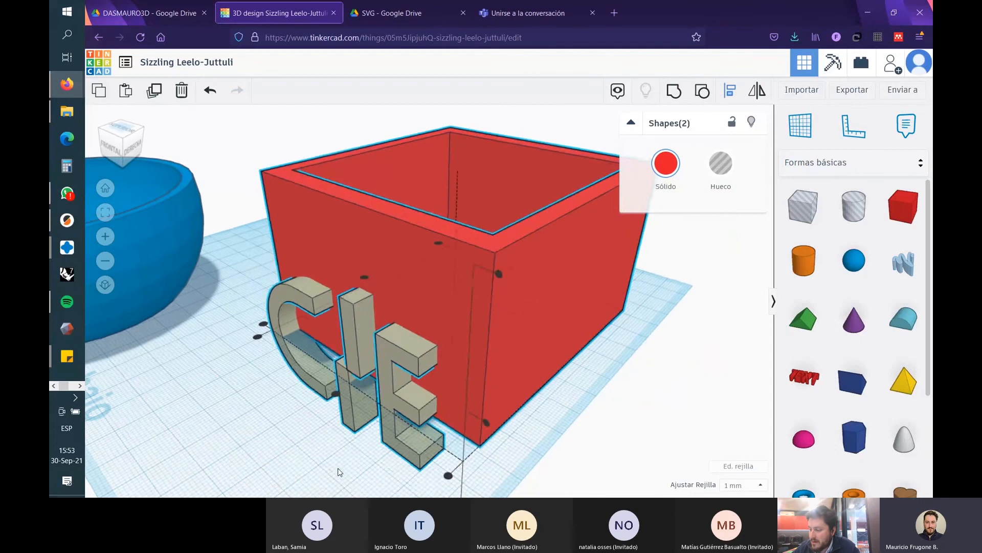
left_click(335, 397)
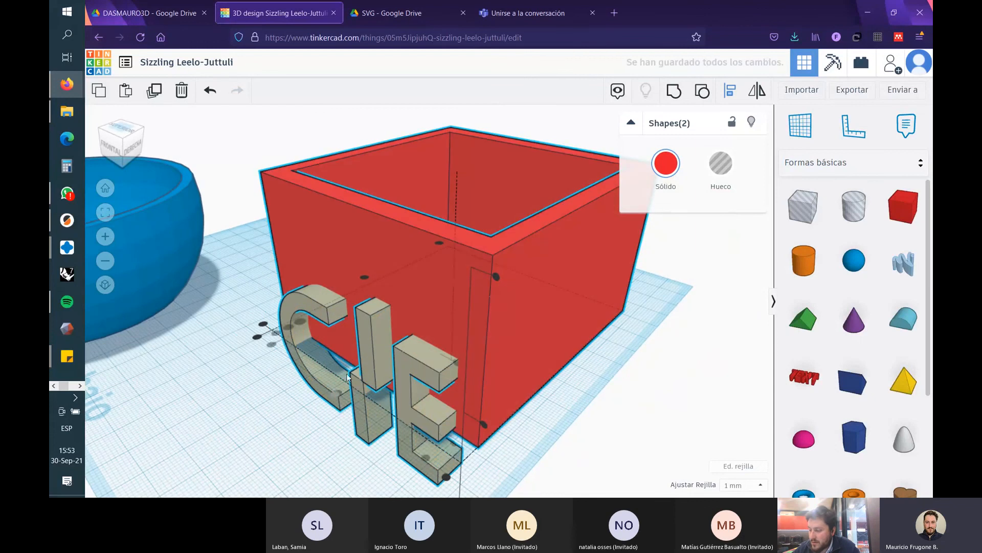
right_click_drag(521, 248, 267, 433)
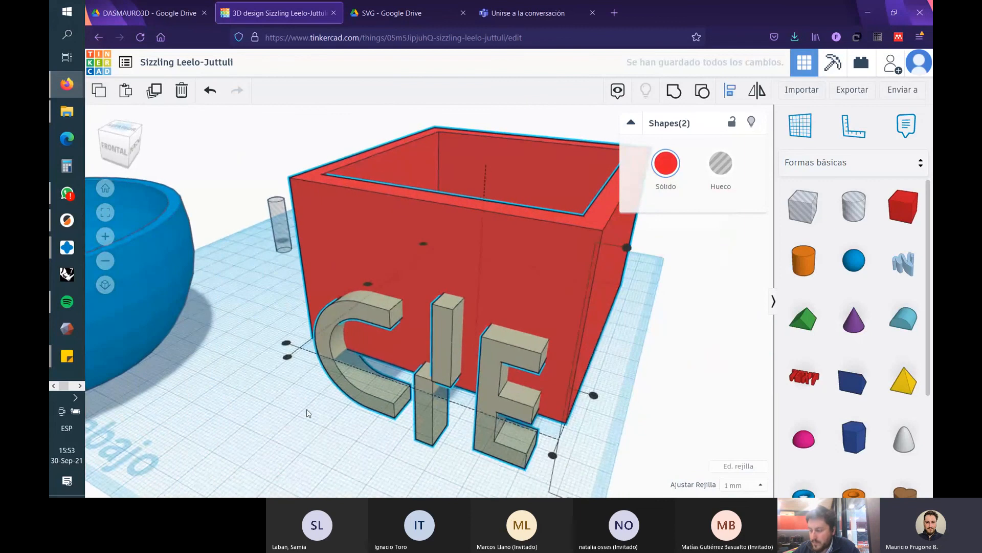
left_click(642, 366)
- Raise the CIE lettering so that its base sits 5 mm above the workplane
left_click(443, 330)
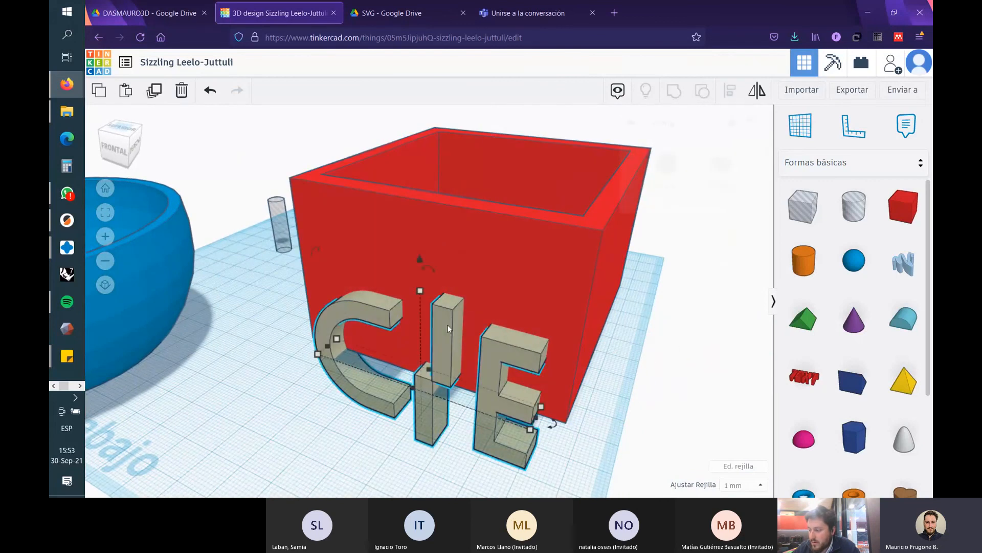
left_click_drag(419, 259, 429, 160)
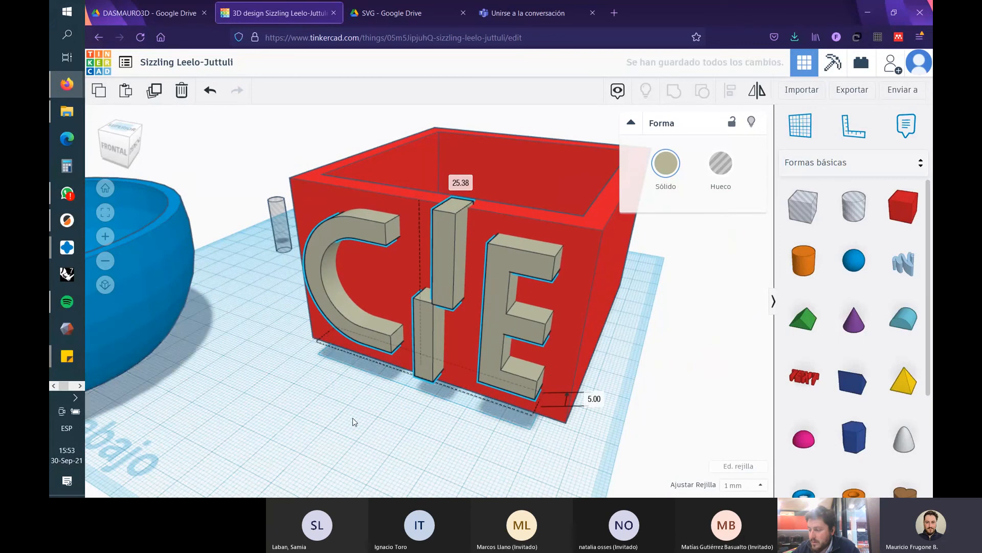
right_click_drag(352, 418, 393, 405)
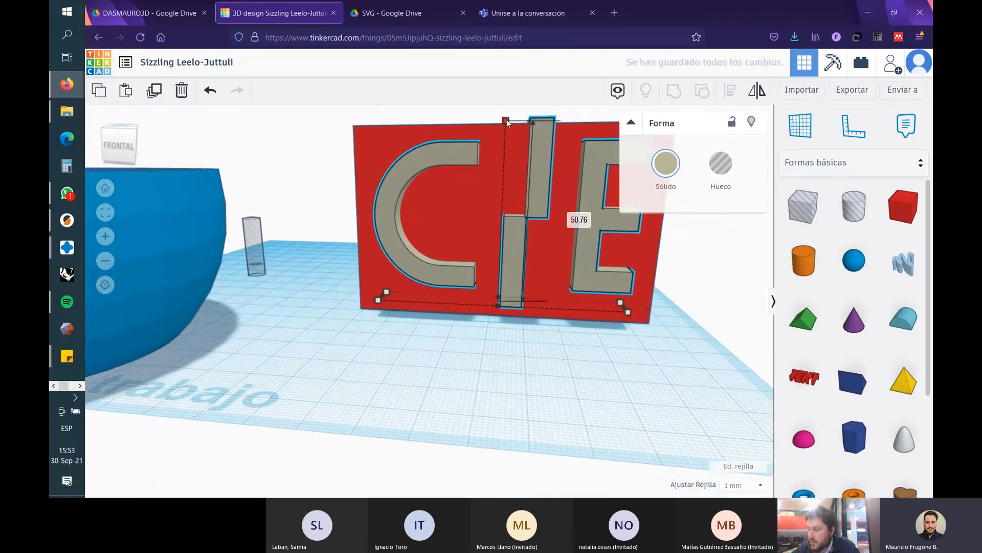
- Scale the CIE lettering down slightly to 69.36 mm wide and 9.67 mm deep
right_click_drag(610, 322, 501, 386)
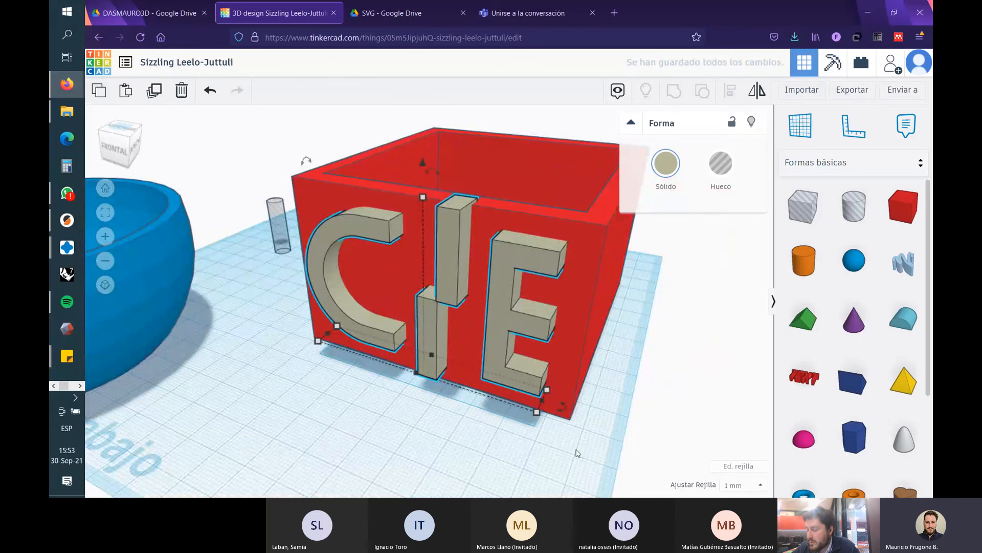
right_click_drag(575, 449, 455, 489)
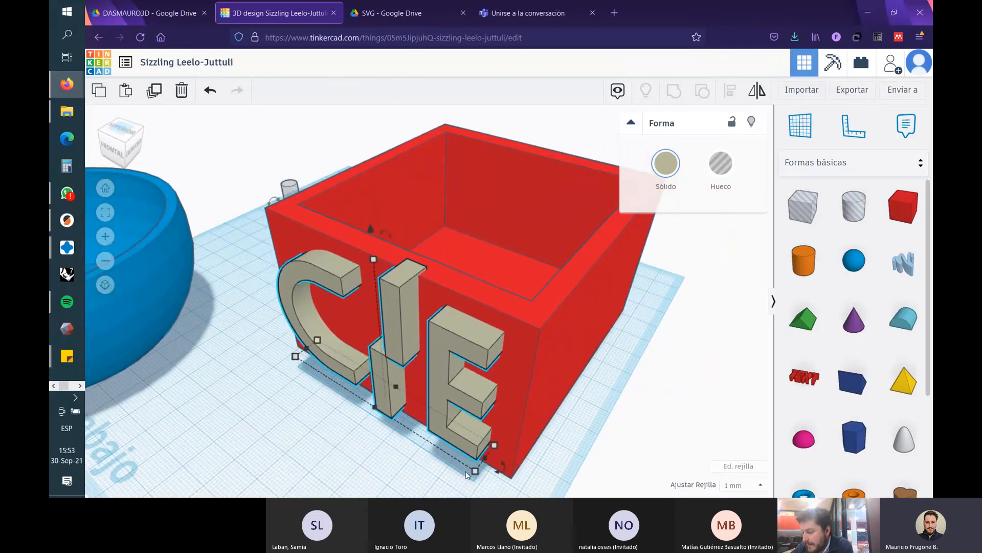
left_click_drag(475, 471, 470, 465)
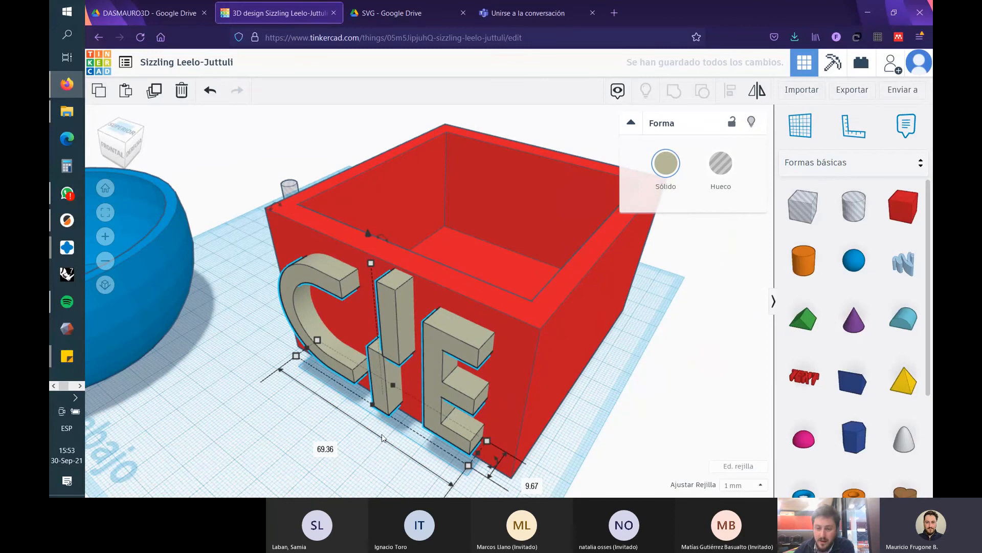
left_click_drag(468, 465, 384, 419)
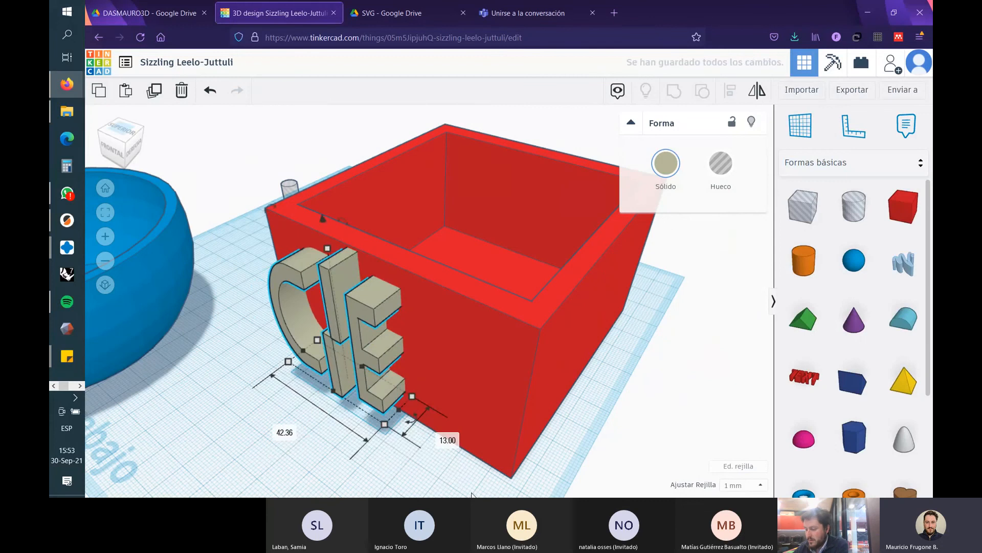
key("ctrl+z")
key("ctrl+z")
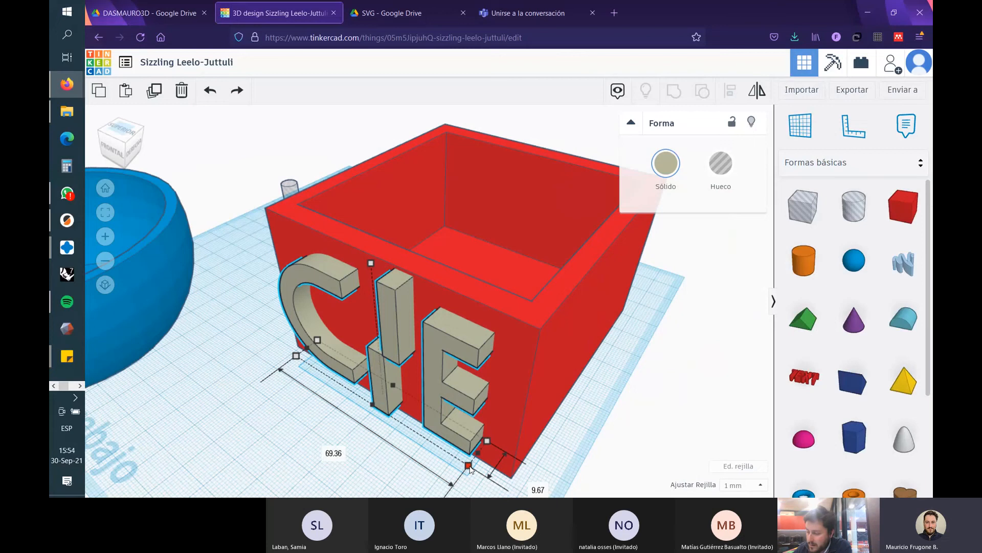
- Scale the CIE lettering down proportionally and reposition it against the red box's front wall
mouse_move(470, 469)
left_mouse_down("shift")
mouse_move(345, 355)
mouse_move(501, 424)
mouse_move(658, 449)
mouse_move(564, 420)
mouse_move(440, 403)
mouse_move(544, 429)
mouse_move(477, 406)
mouse_move(481, 398)
left_mouse_up("shift")
right_click_drag(578, 336, 260, 303)
left_click_drag(275, 303, 245, 305)
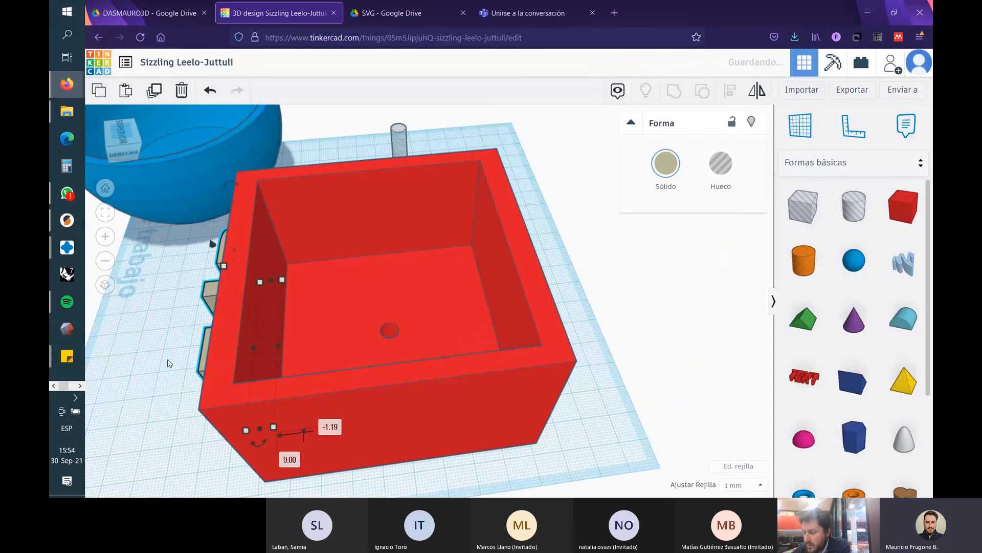
right_click_drag(170, 361, 404, 359)
right_click_drag(488, 408, 398, 448, "shift")
left_click(674, 408)
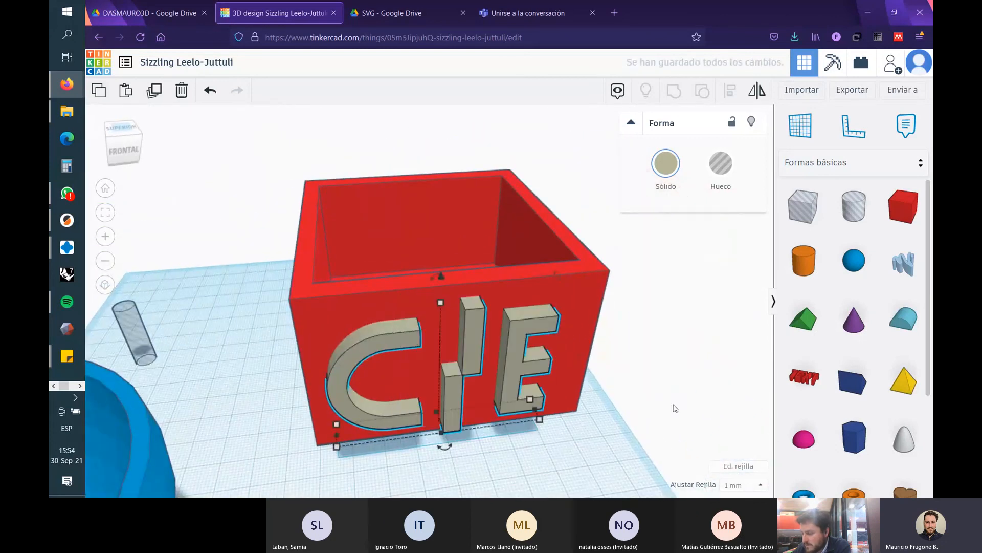
- Centre the resized CIE lettering across the width of the red box's front wall with the Align tool
right_click_drag(642, 408, 542, 397, "shift")
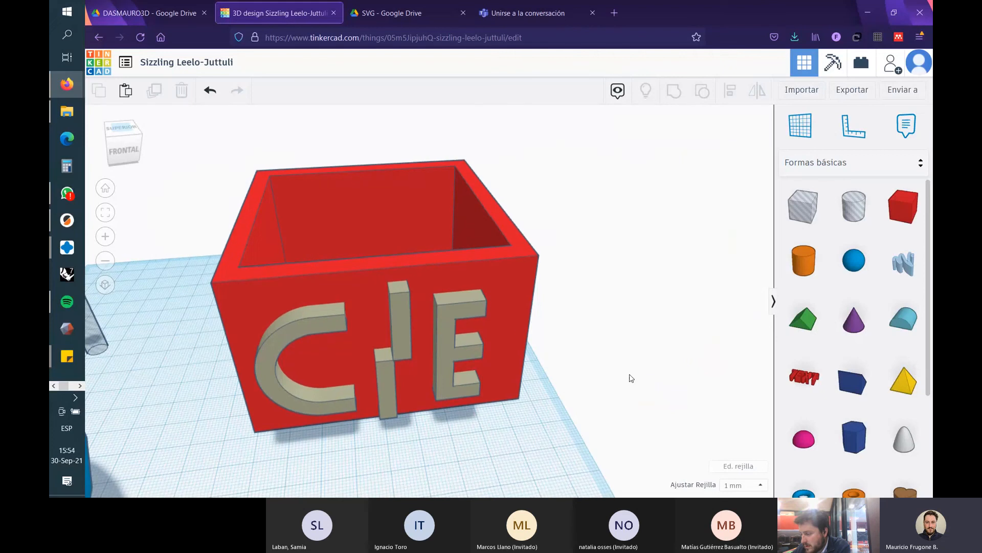
right_click_drag(636, 397, 618, 354, "shift")
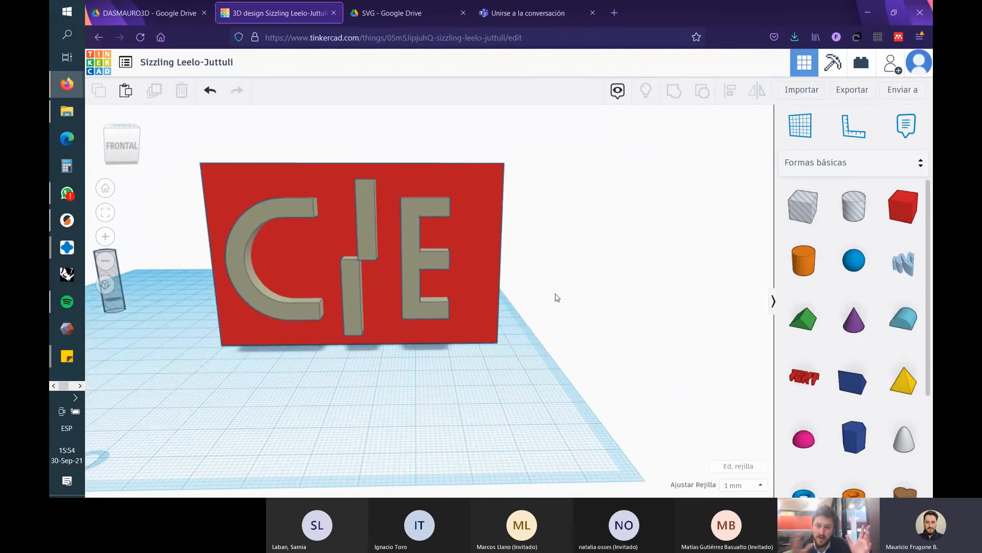
right_click_drag(598, 221, 444, 230)
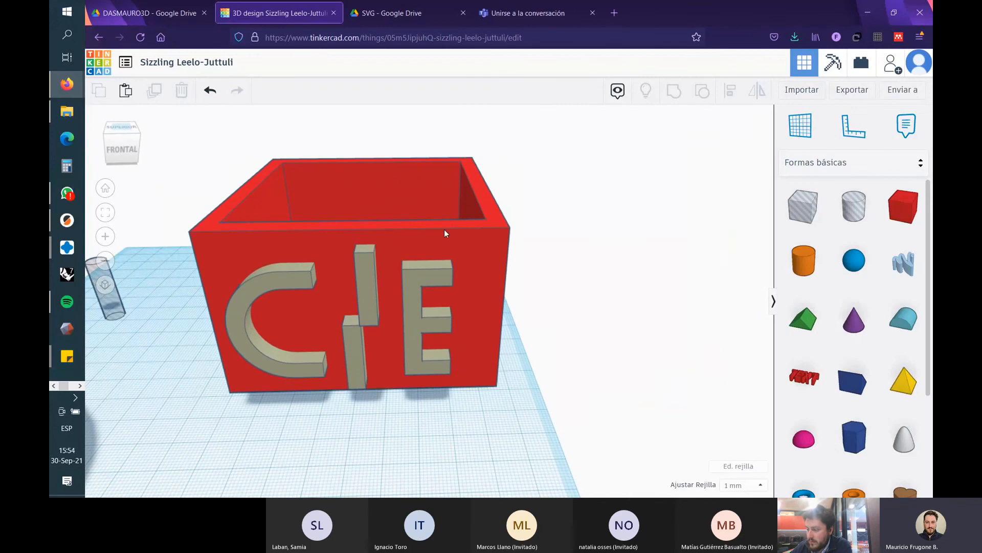
left_click(370, 266)
left_click(481, 239, "shift")
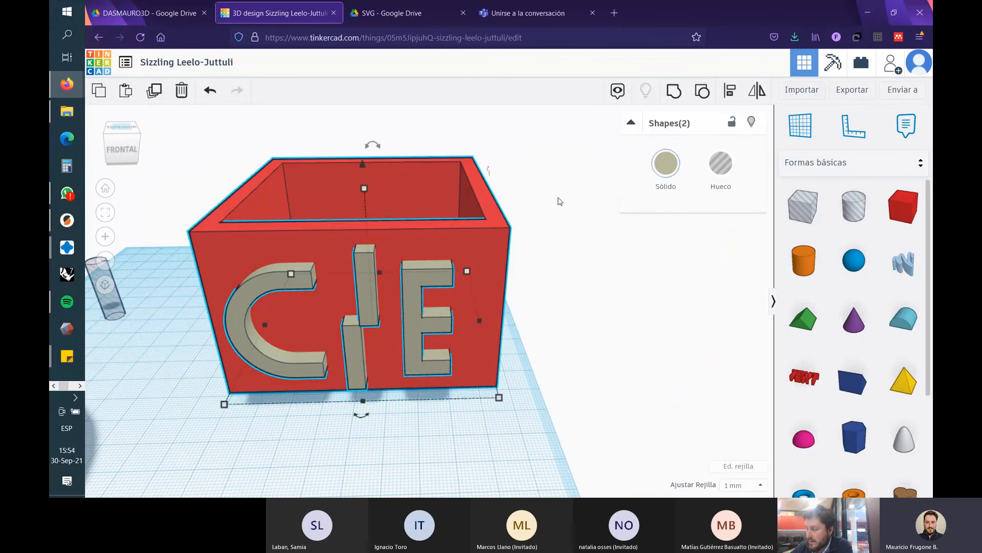
left_click(730, 90)
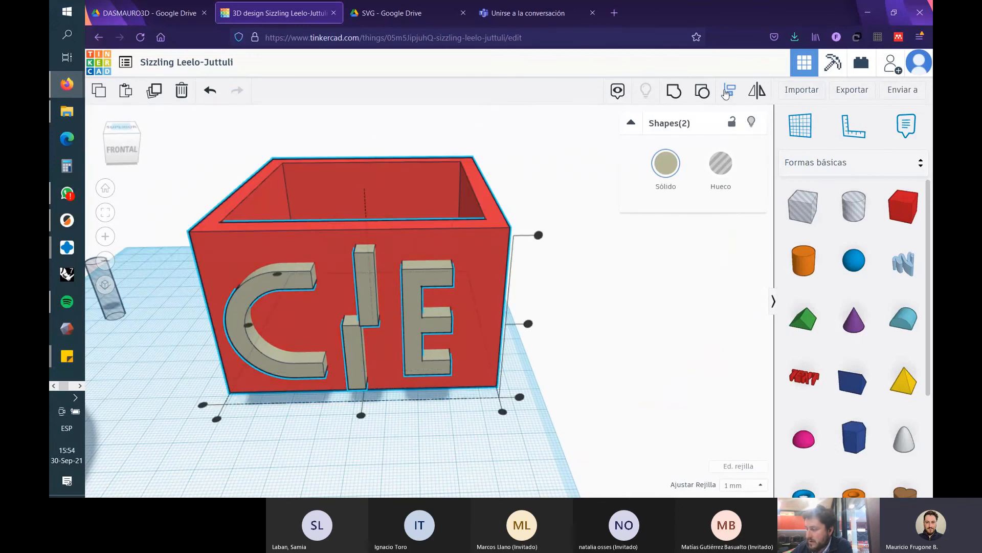
left_click(361, 415)
left_click(581, 344)
- Examine how the CIE lettering projects from the box wall, from the front, the side and below
right_click_drag(581, 344, 676, 440)
scroll(624, 394, "up", 2)
right_click_drag(310, 423, 421, 347)
right_click_drag(562, 329, 570, 297)
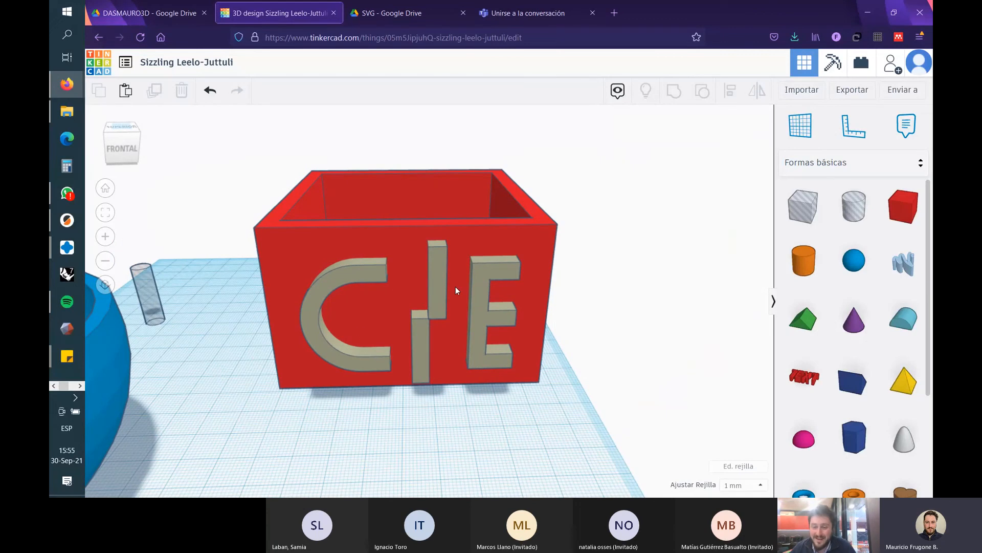
right_click_drag(578, 444, 473, 437)
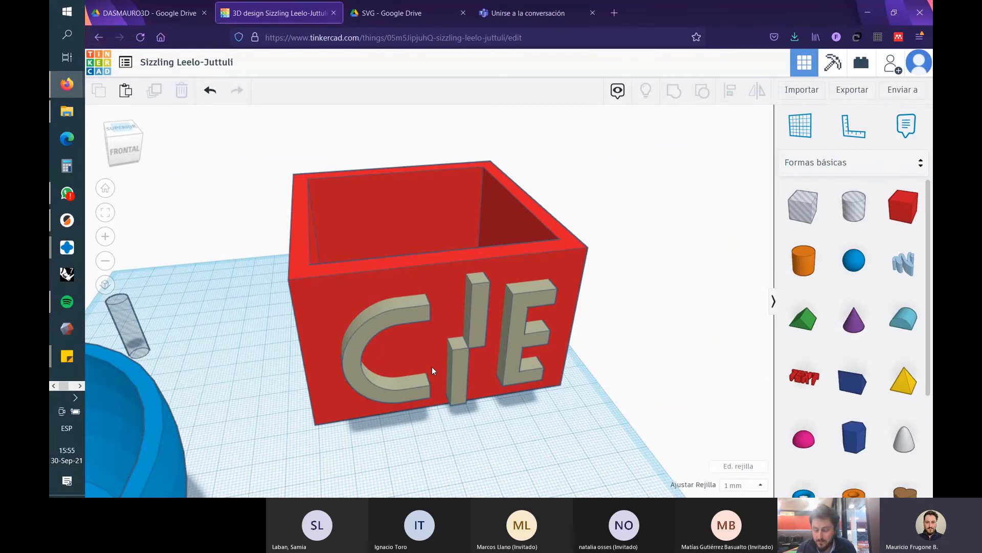
right_click_drag(635, 424, 297, 307)
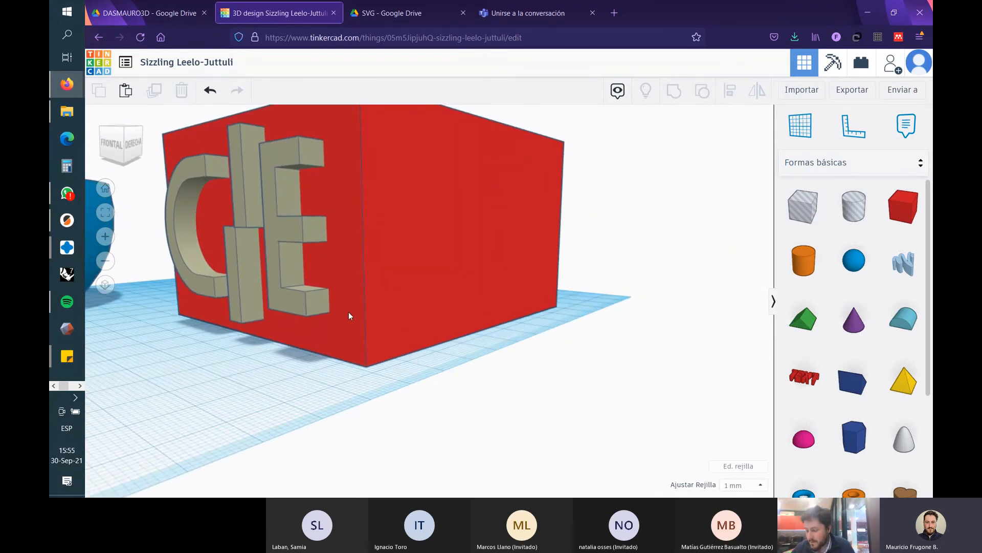
right_click_drag(376, 416, 270, 240)
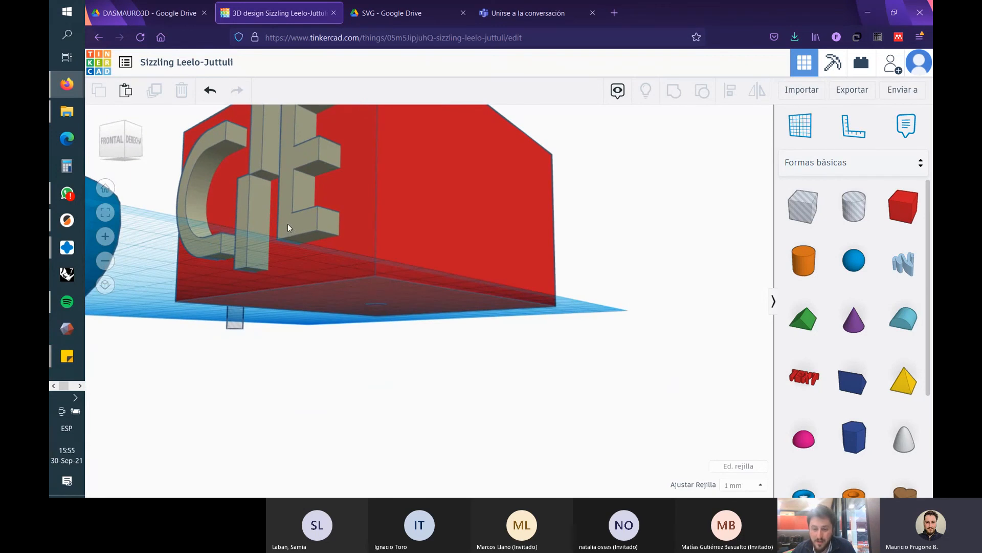
right_click_drag(293, 237, 349, 410)
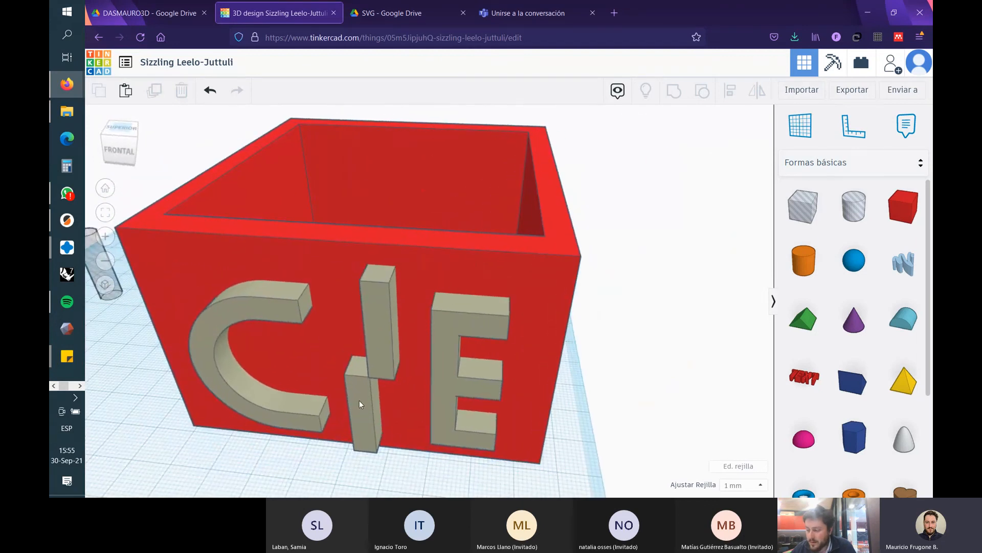
- Push the CIE lettering 5 mm deeper into the red box's front wall, leaving a shallow relief
left_click(360, 400)
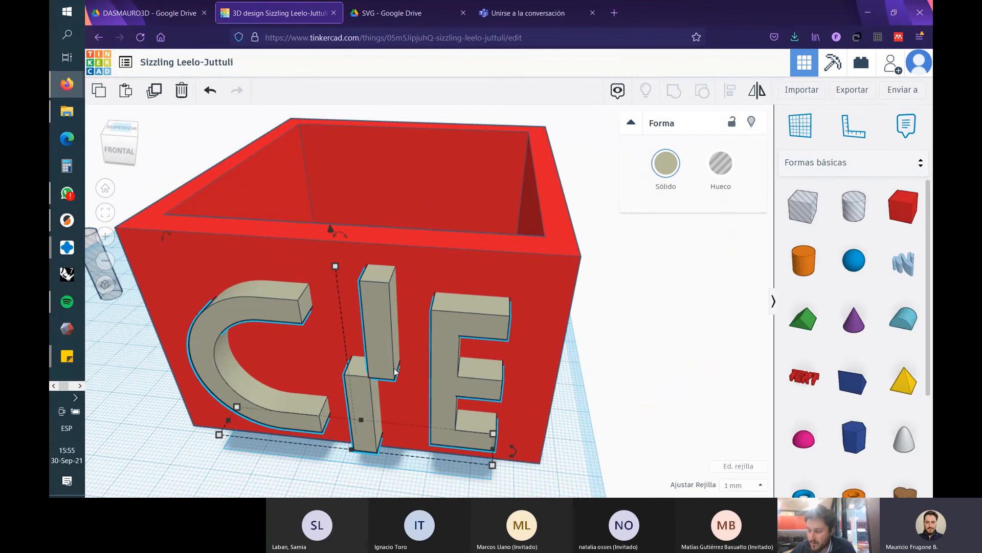
left_click_drag(363, 396, 368, 380)
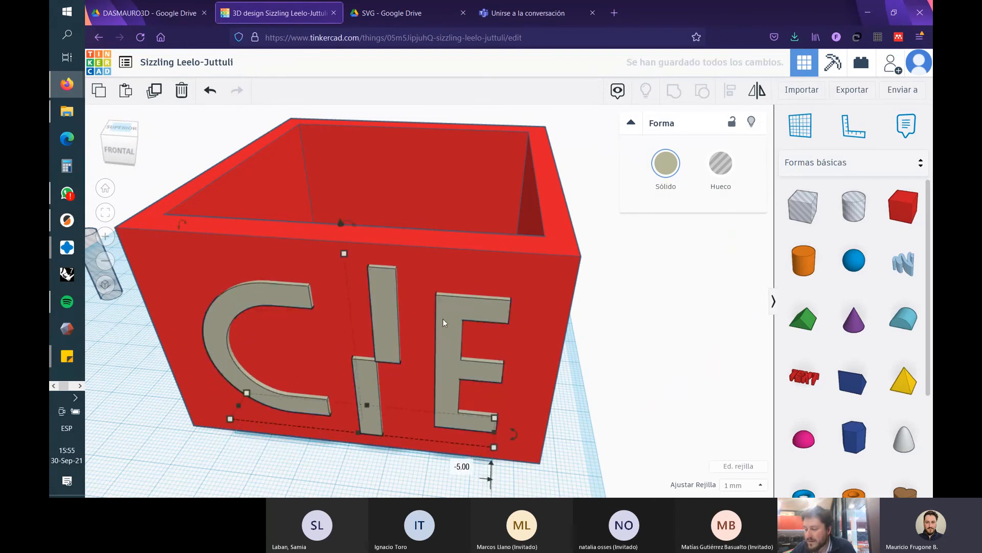
- Centre the CIE lettering across the width of the red box's front wall with the Align tool
left_click(229, 246, "shift")
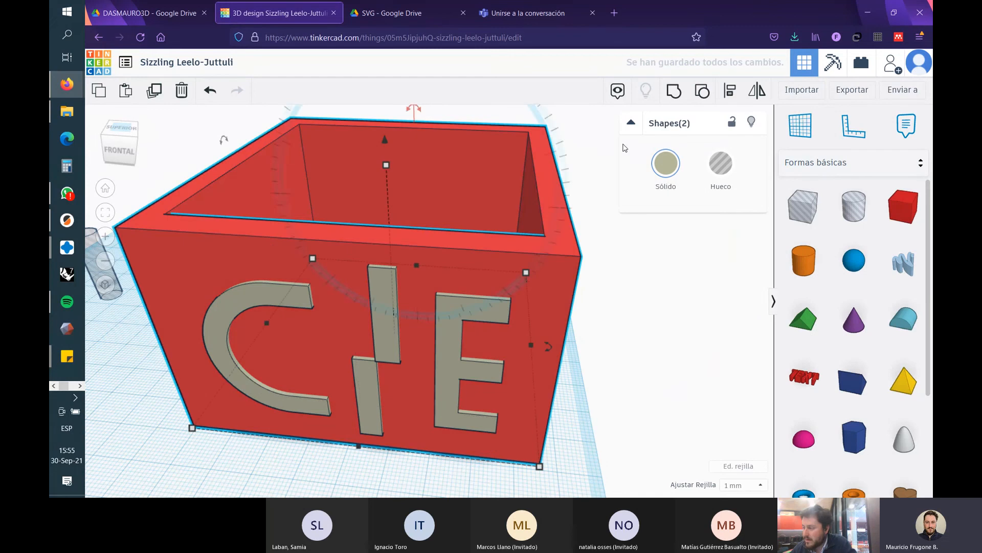
left_click(730, 92)
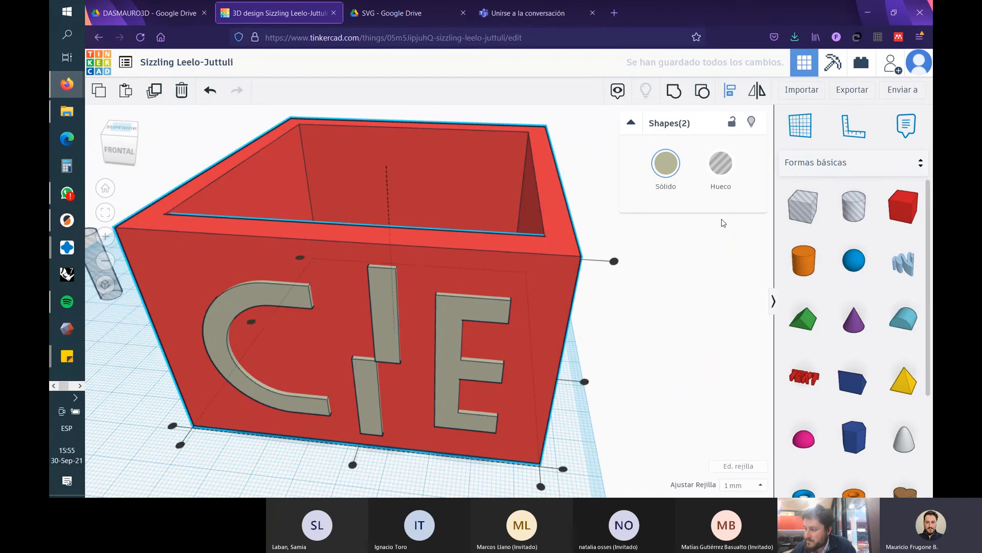
left_click(353, 465)
left_click(622, 436)
- Examine how far the CIE lettering projects from the front wall, viewing the box from the side, below and above
right_click_drag(623, 436, 762, 434)
scroll(586, 217, "up", 5)
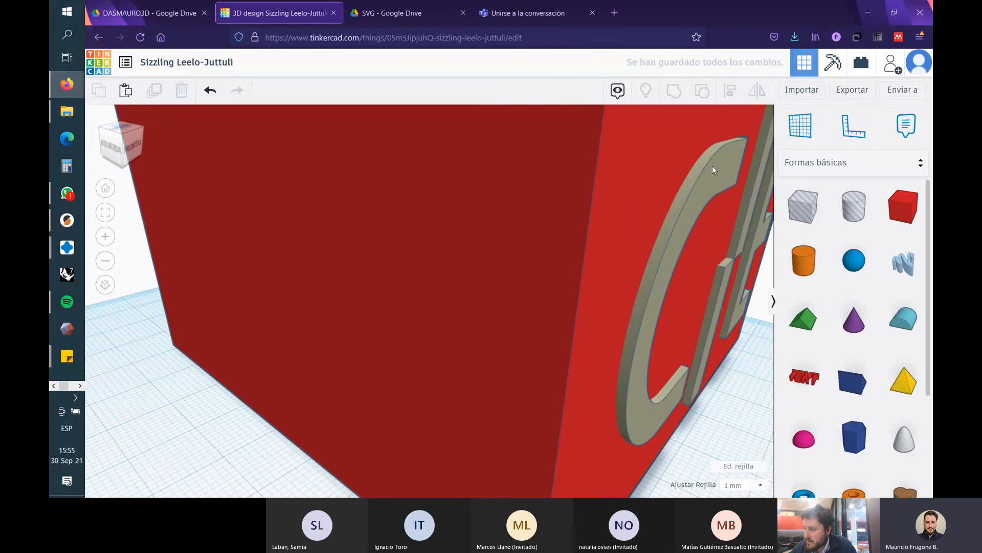
scroll(681, 211, "down", 5)
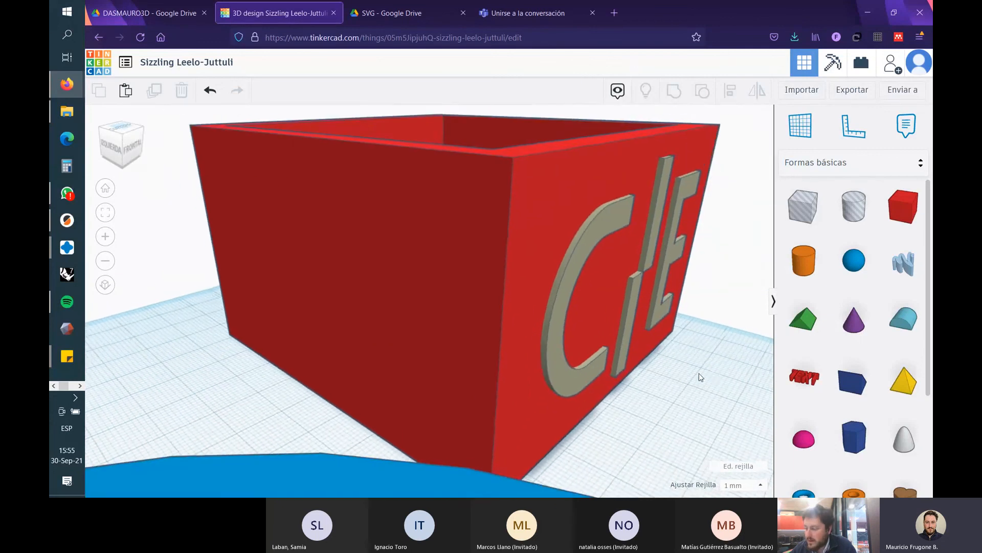
scroll(563, 391, "up", 2)
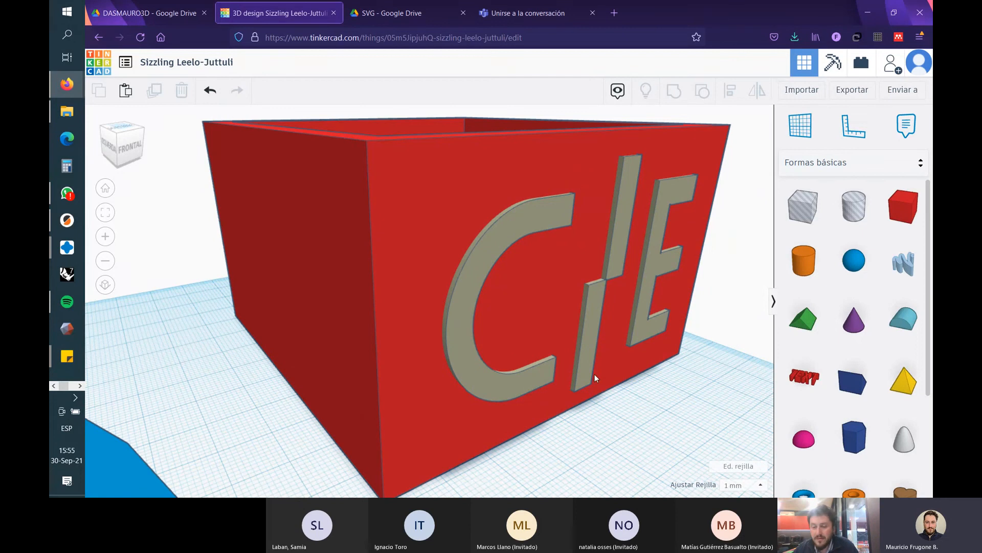
right_click_drag(633, 421, 527, 321)
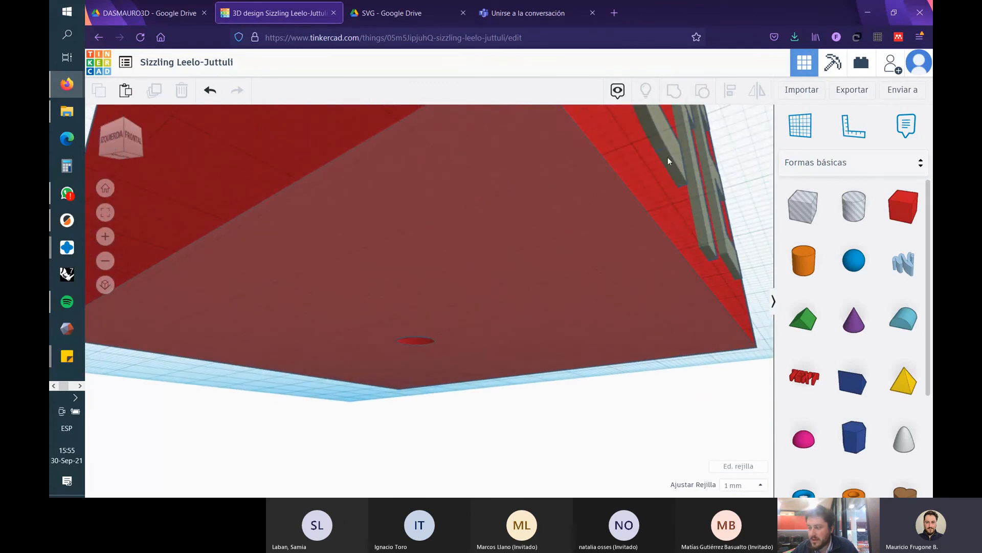
right_click_drag(668, 158, 589, 267)
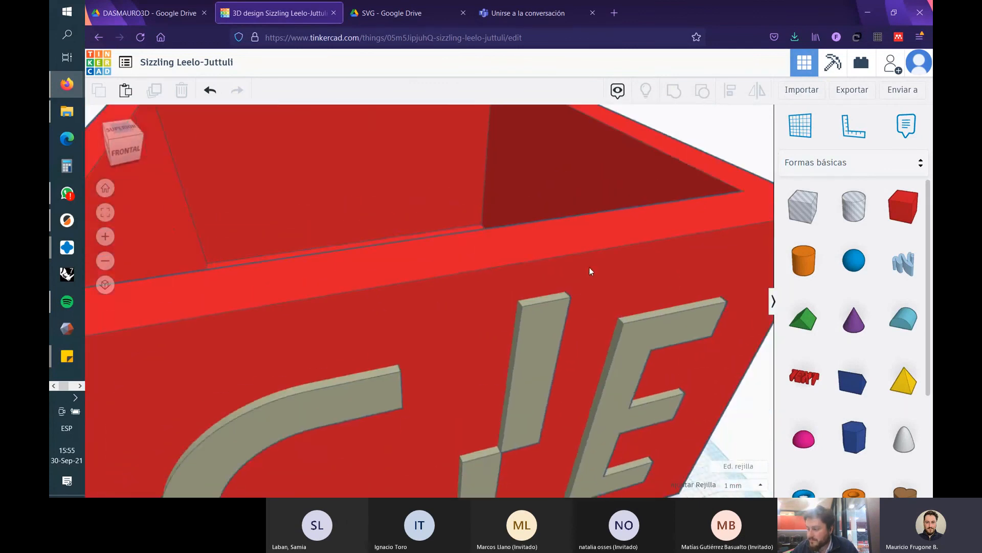
scroll(589, 267, "down", 3)
right_click_drag(618, 355, 499, 321)
scroll(498, 321, "down", 3)
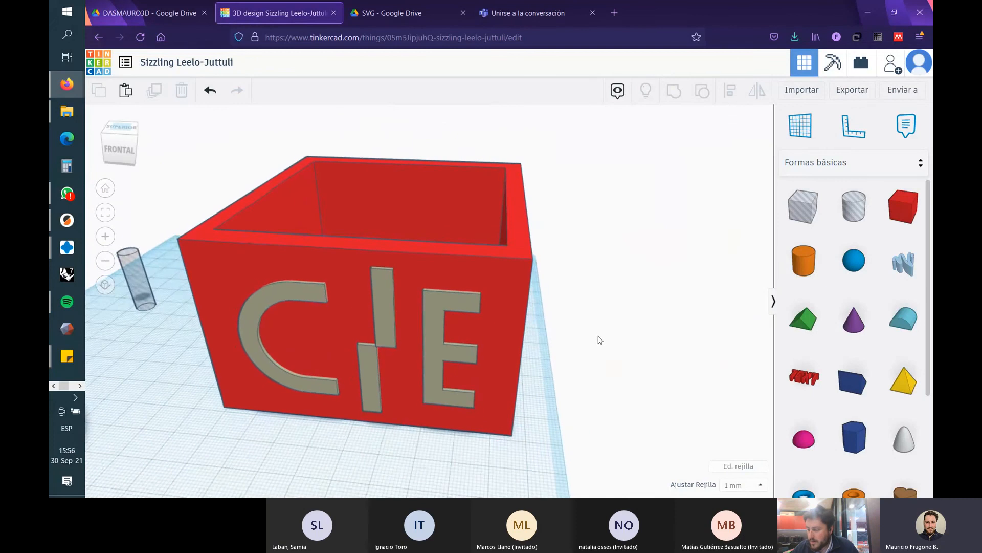
mouse_move(597, 340)
right_mouse_down()
mouse_move(499, 344)
mouse_move(373, 401)
mouse_move(486, 356)
mouse_move(588, 335)
right_mouse_up()
scroll(393, 324, "up", 3)
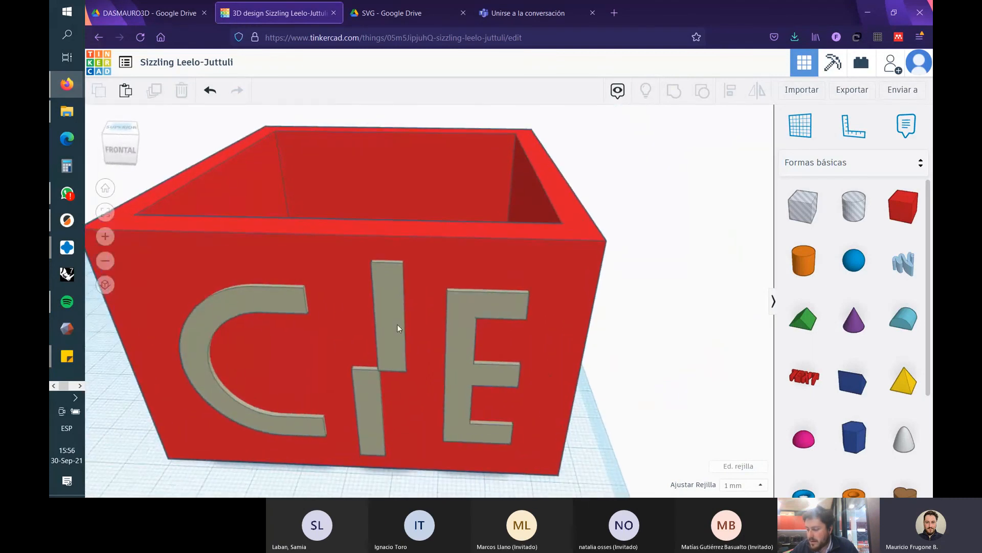
- Check the CIE lettering's centring against the red box with the Align tool
left_click(397, 323)
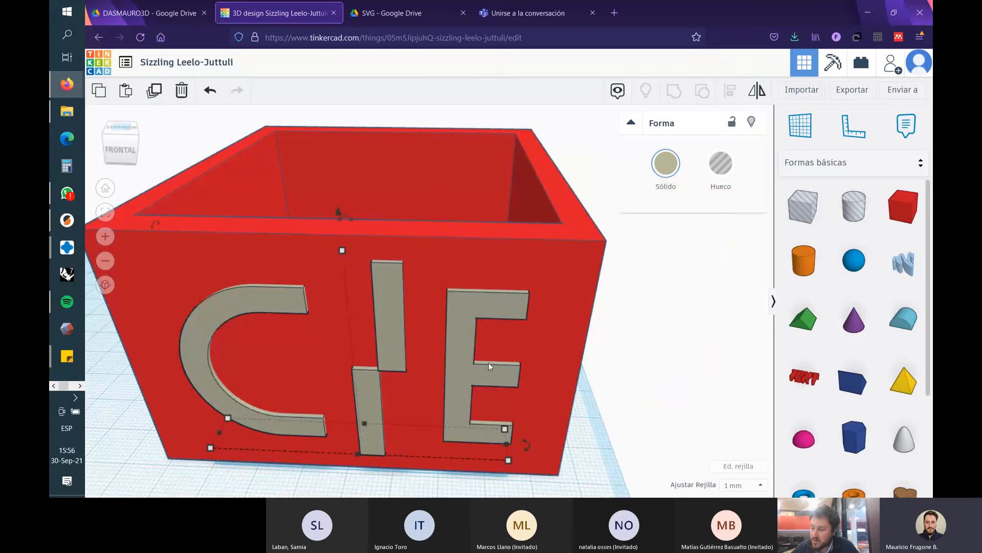
right_click_drag(727, 380, 709, 377)
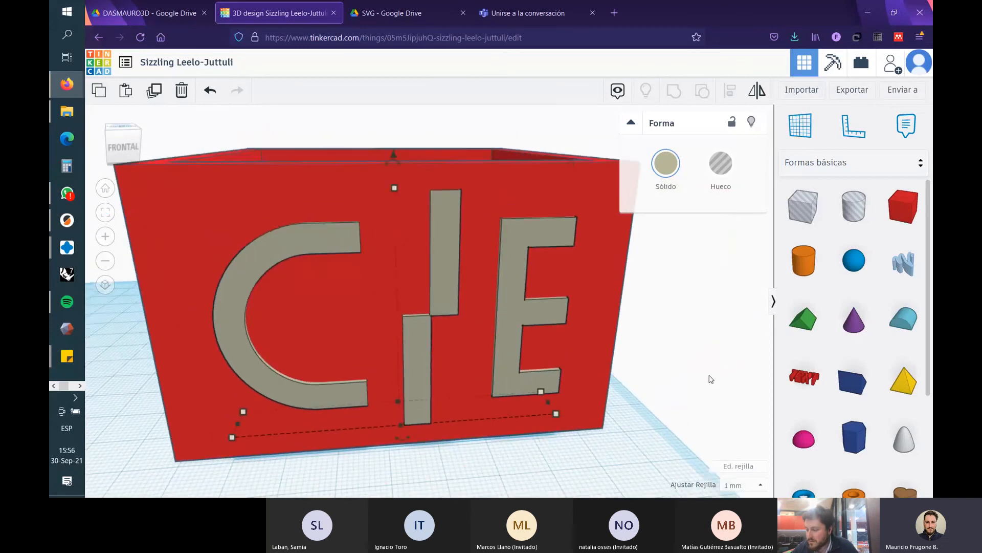
left_click(231, 177, "shift")
left_click(719, 93)
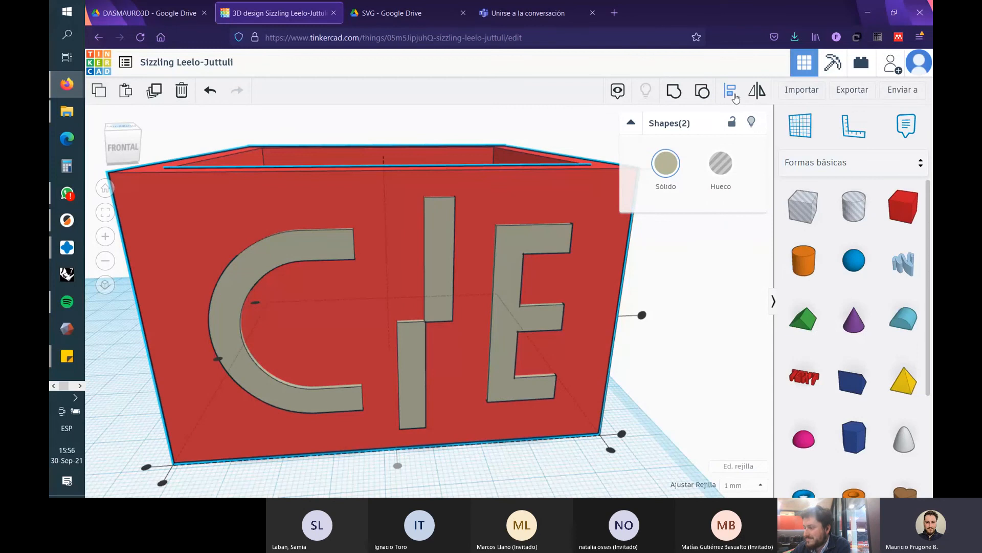
left_click(734, 94)
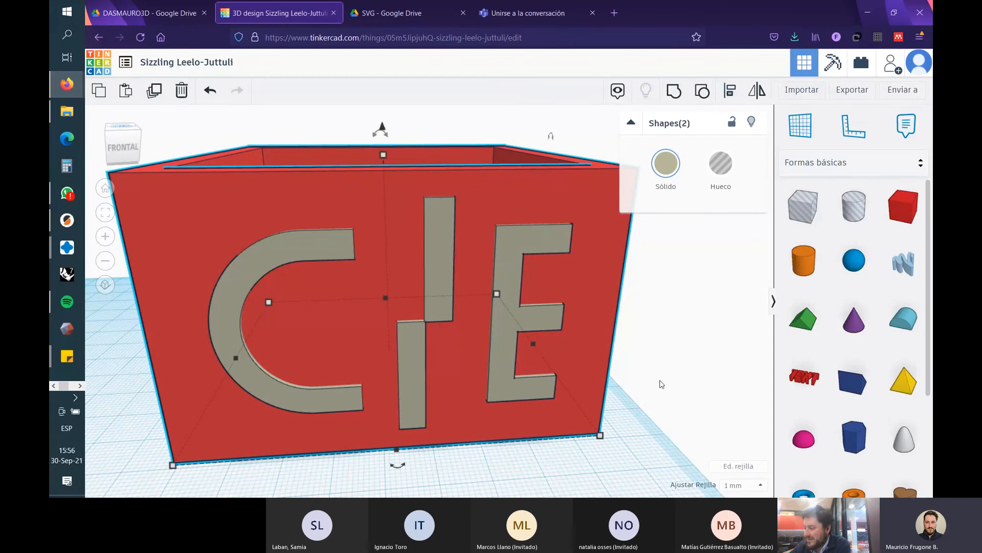
left_click(734, 91)
scroll(577, 367, "down", 3)
right_click_drag(651, 383, 374, 454)
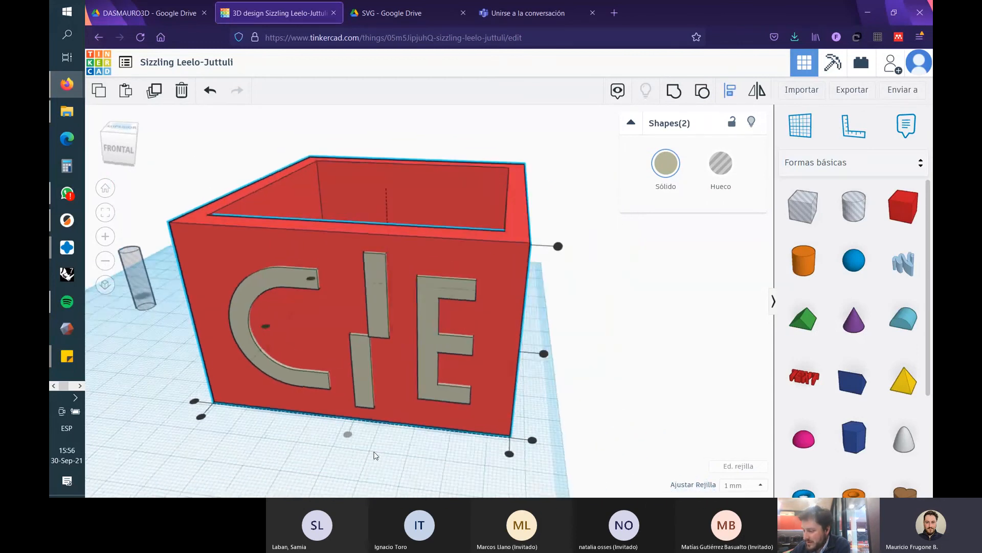
left_click(372, 438)
- Shift the red box 3 mm relative to the CIE lettering on its front wall
mouse_move(611, 378)
right_mouse_down()
mouse_move(637, 368)
mouse_move(619, 367)
right_mouse_up()
left_click(413, 327)
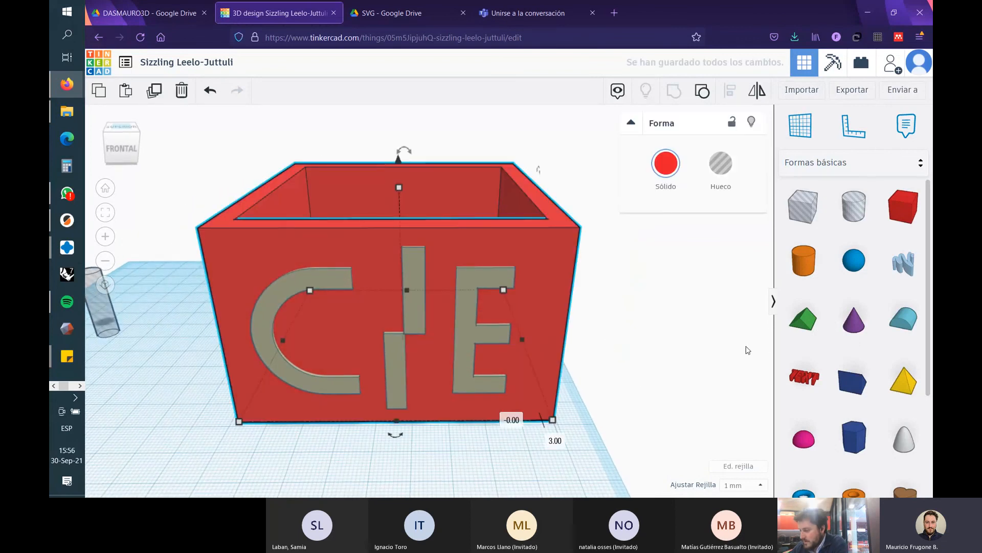
left_click(675, 322)
left_click(327, 251)
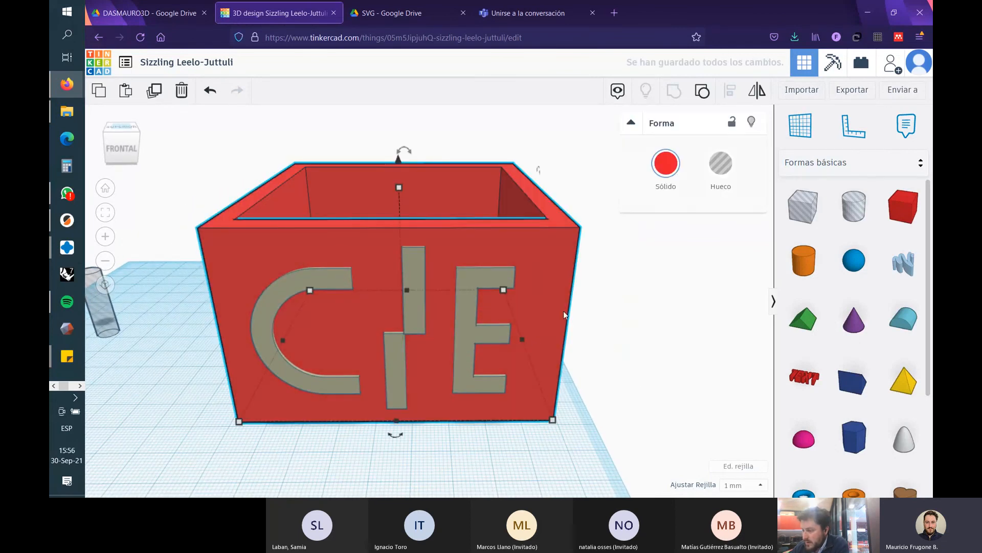
- Inspect the CIE lettering on the front wall from outside and from inside the box
right_click_drag(564, 311, 635, 364)
left_click(637, 414)
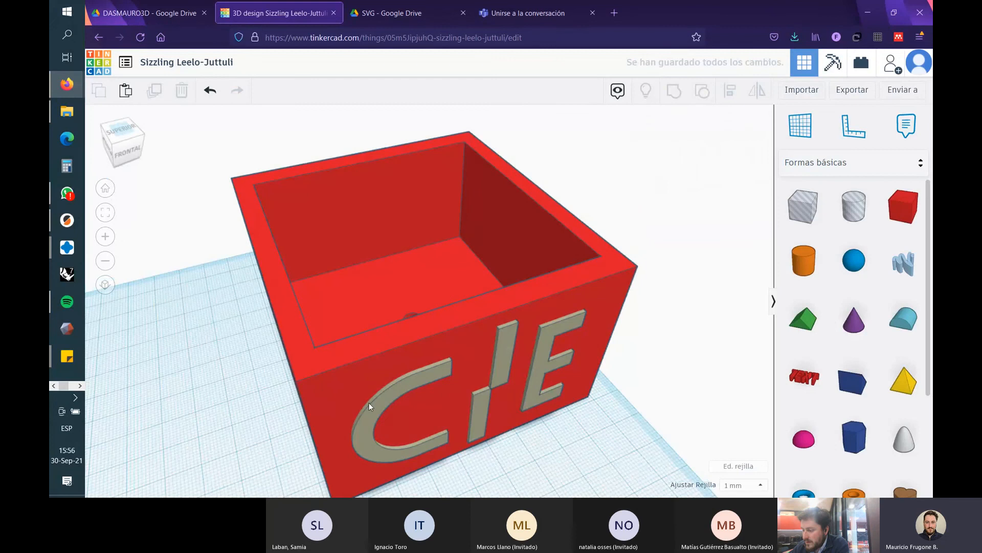
left_click(419, 381)
right_click_drag(623, 459, 780, 465)
left_click(653, 394)
scroll(553, 245, "up", 3)
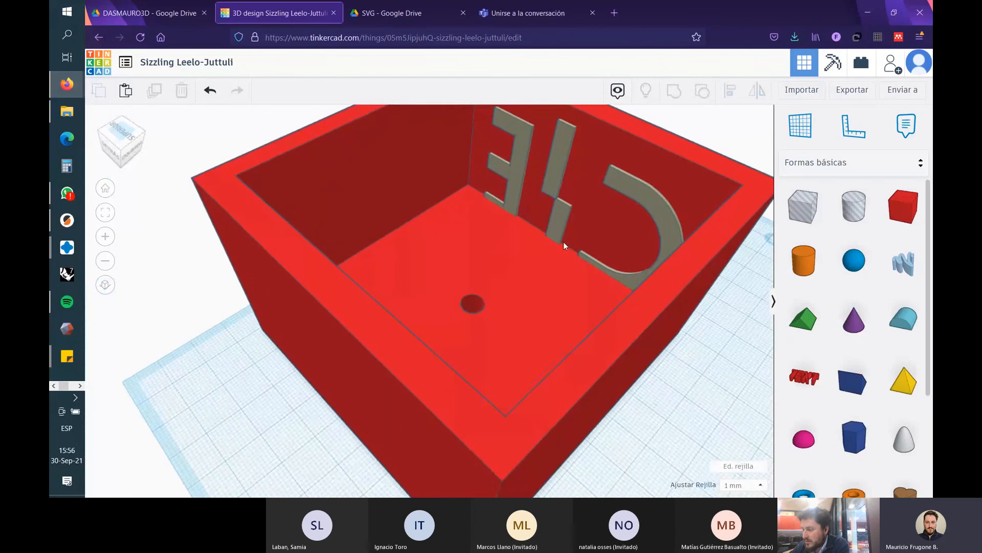
right_click_drag(562, 237, 599, 342)
- Resize the CIE lettering freehand, making it narrower and much thicker in depth
left_click(579, 285)
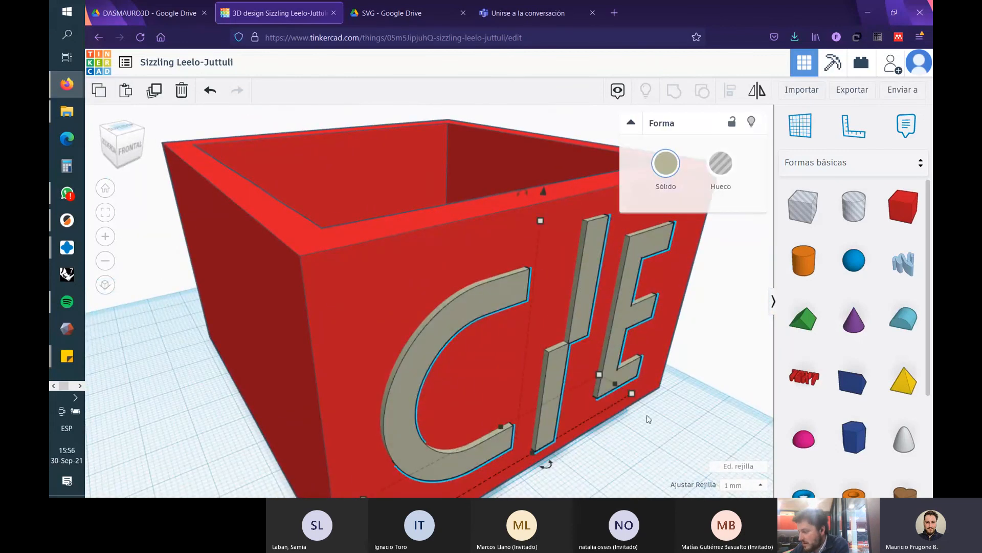
left_click_drag(632, 394, 569, 388)
right_click_drag(675, 435, 926, 481)
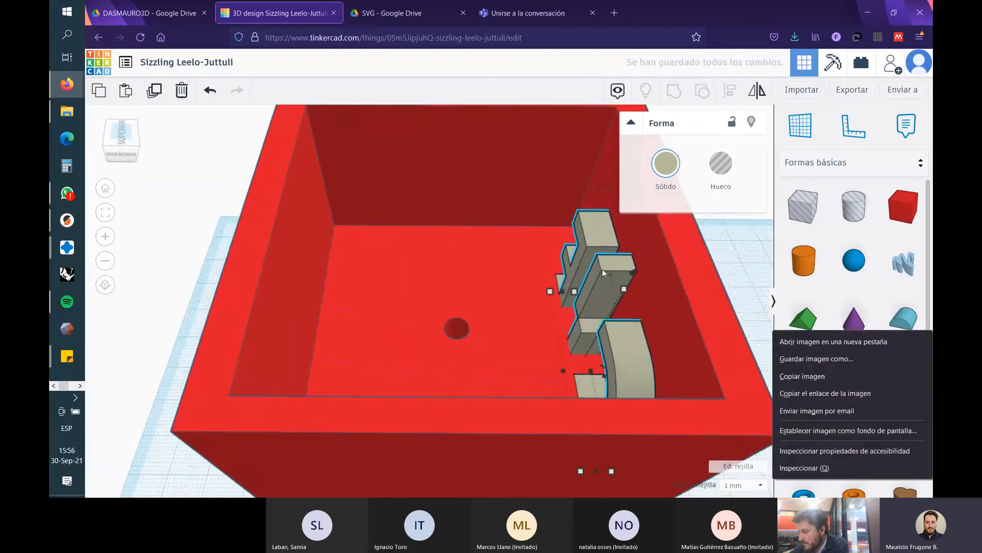
left_click(749, 273)
- Move the thickened CIE lettering outwards through the front wall and raise it slightly on the wall
middle_click_drag(724, 261, 603, 283)
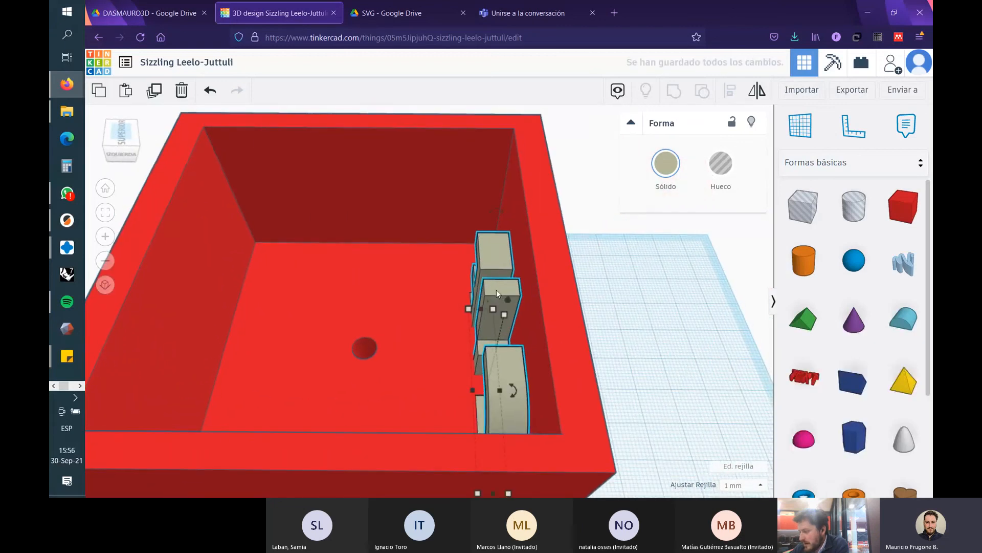
left_click_drag(497, 289, 554, 286)
right_click_drag(554, 287, 387, 159)
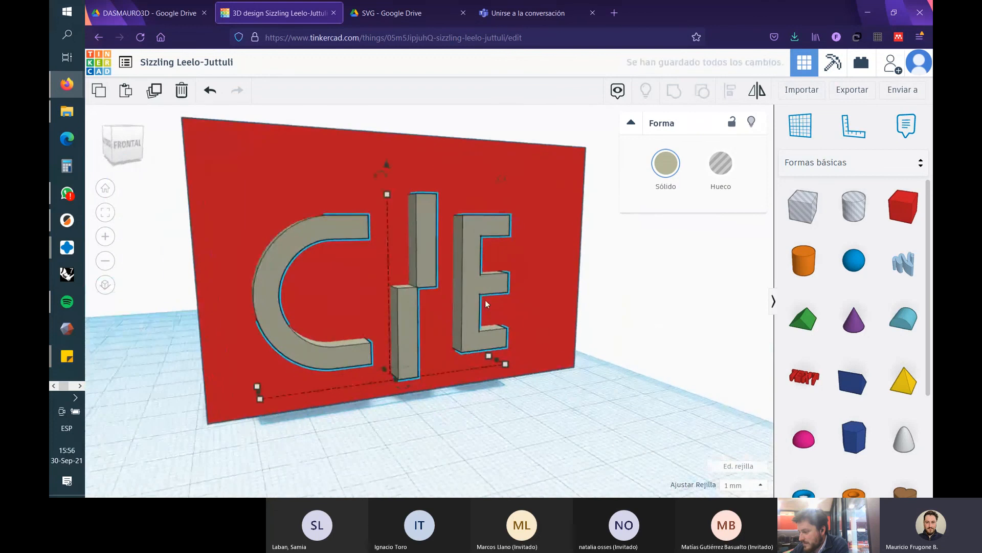
left_click_drag(385, 163, 383, 123)
right_click_drag(629, 290, 624, 333)
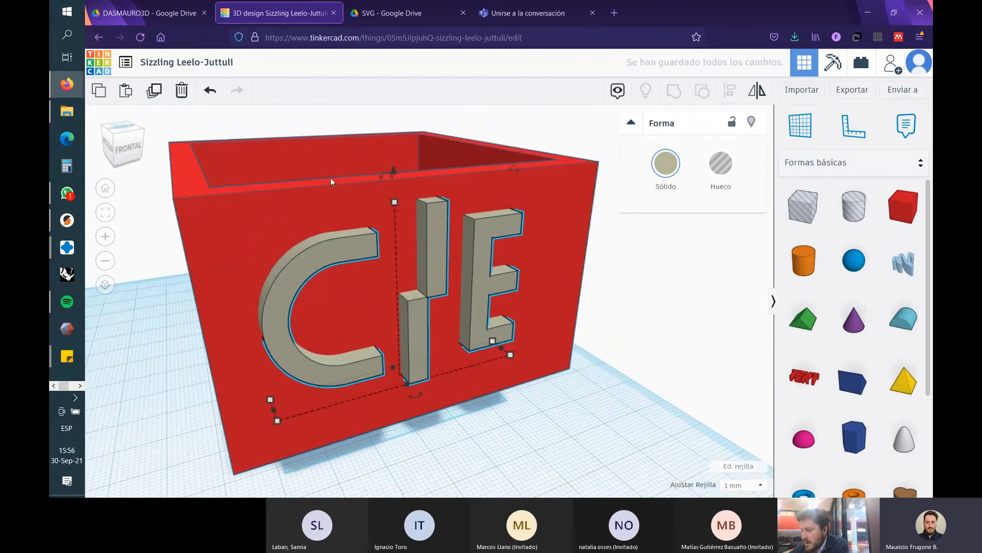
- Centre the narrowed CIE lettering across the red box's width with the Align tool
left_click(254, 204, "shift")
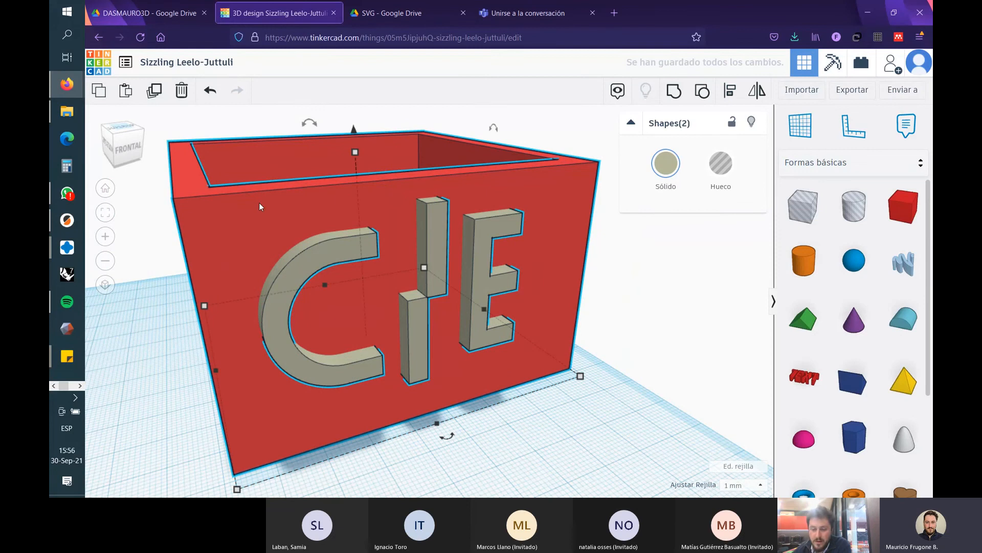
left_click(732, 90)
left_click(448, 436)
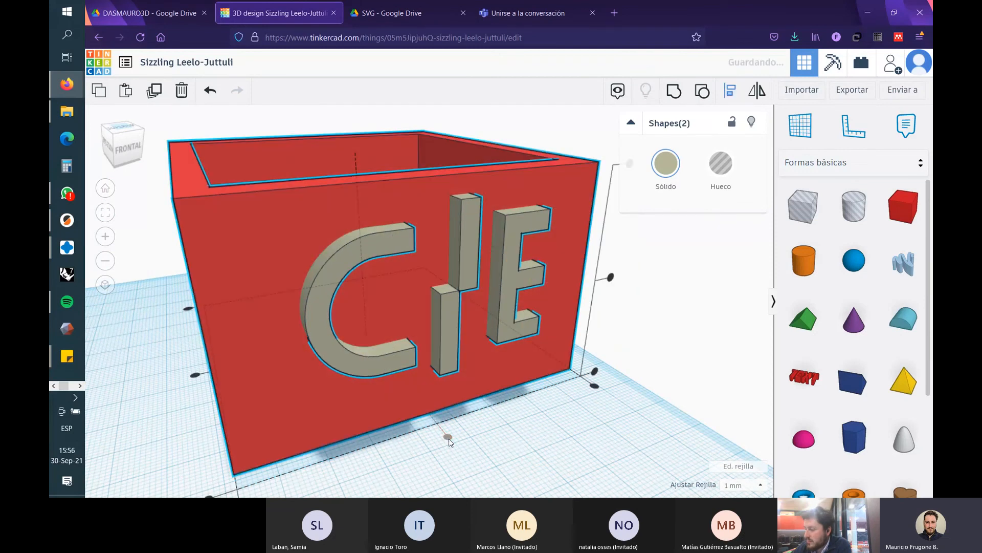
- Turn the CIE lettering into a hole shape
right_click_drag(697, 307, 629, 271)
left_click(450, 231)
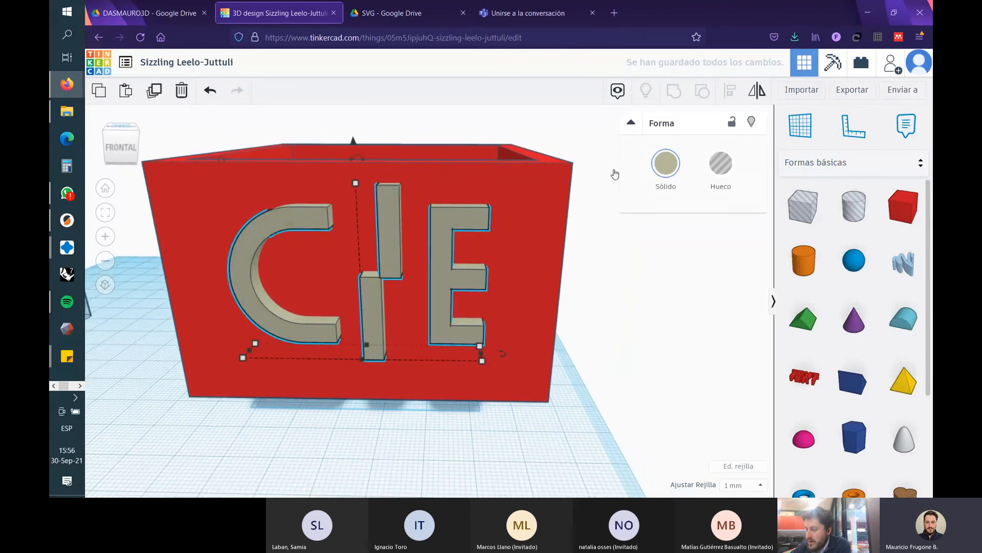
left_click(718, 172)
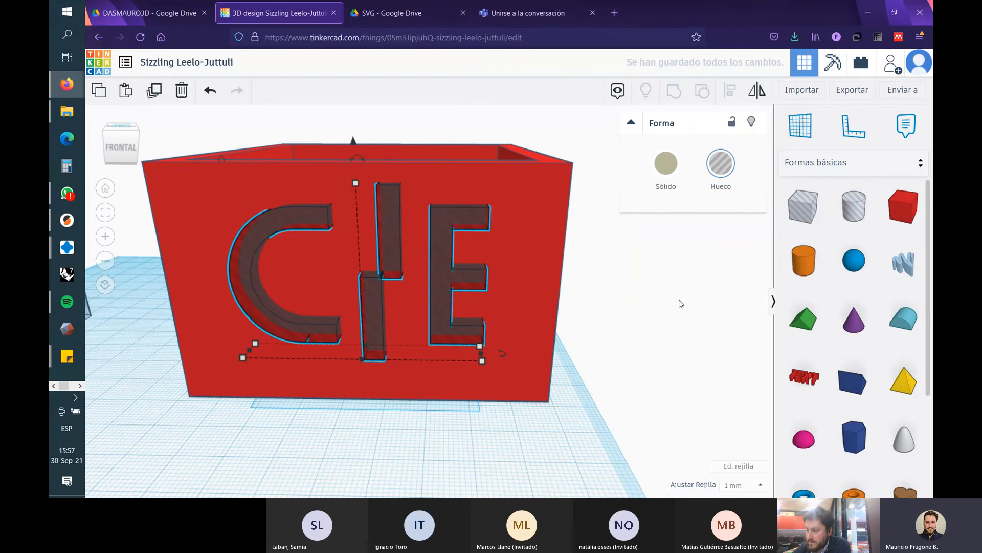
- Group the CIE lettering hole with the red box to engrave the letters into the front wall
left_click(246, 171, "shift")
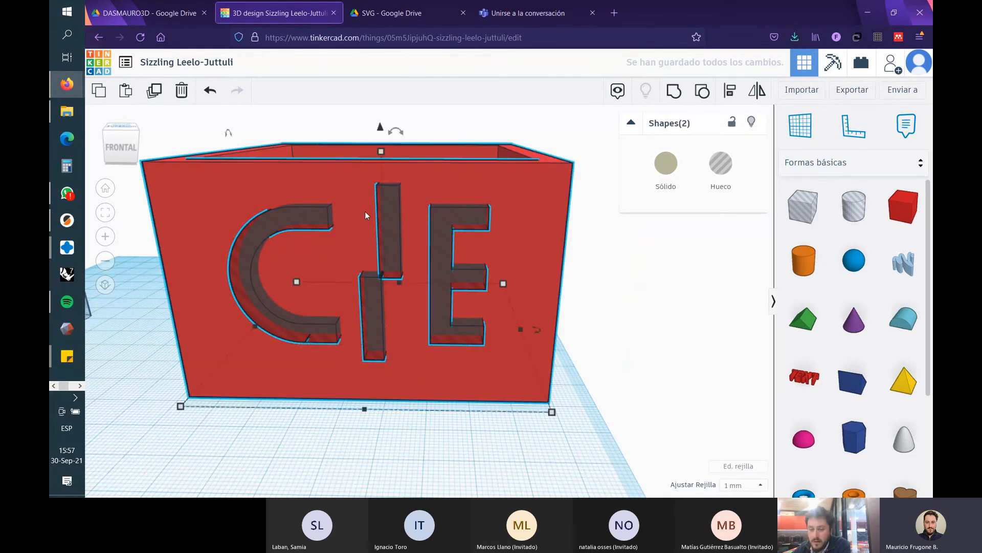
left_click(675, 93)
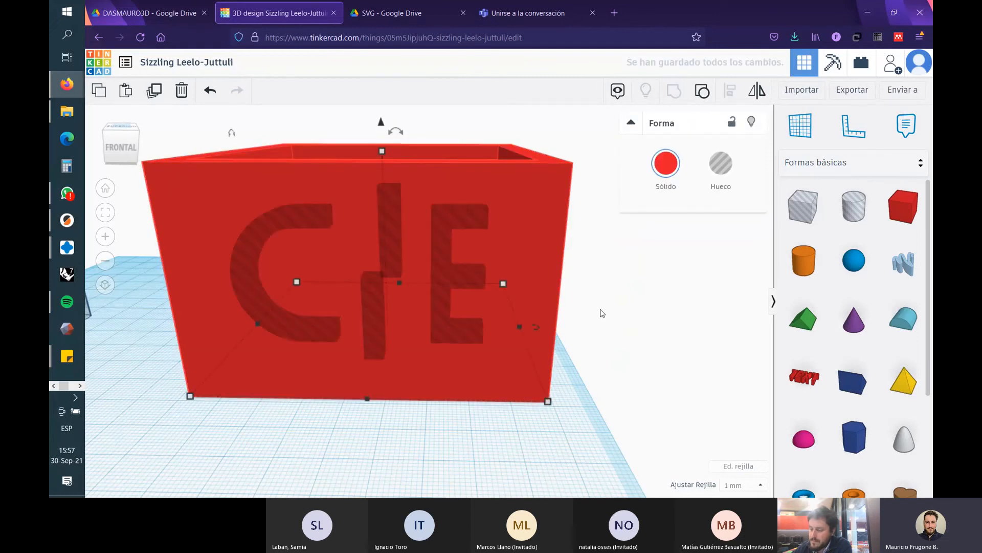
left_click(624, 277)
- Examine the engraved CIE letters in the front wall up close and from both sides
right_click_drag(394, 443, 325, 466)
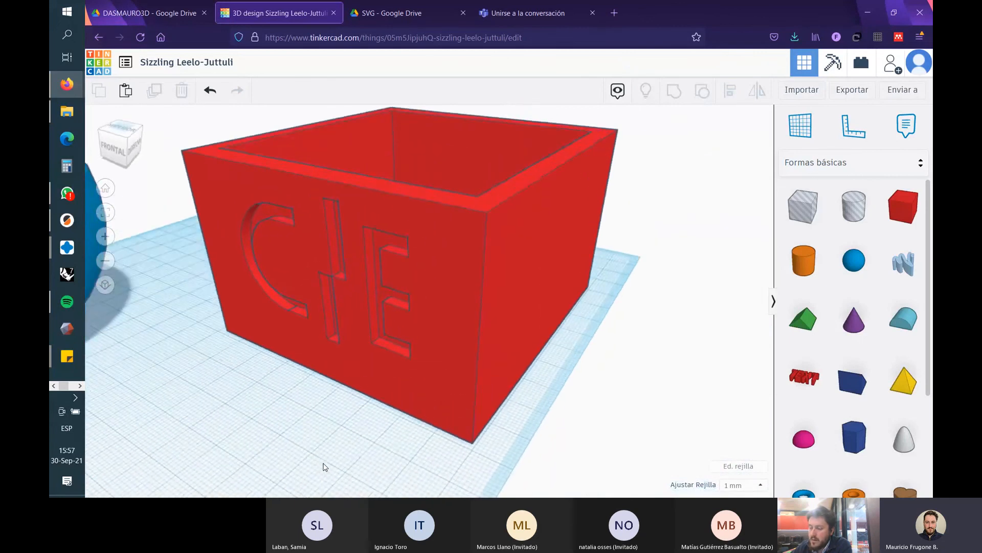
scroll(278, 237, "up", 4)
right_click_drag(316, 351, 458, 339)
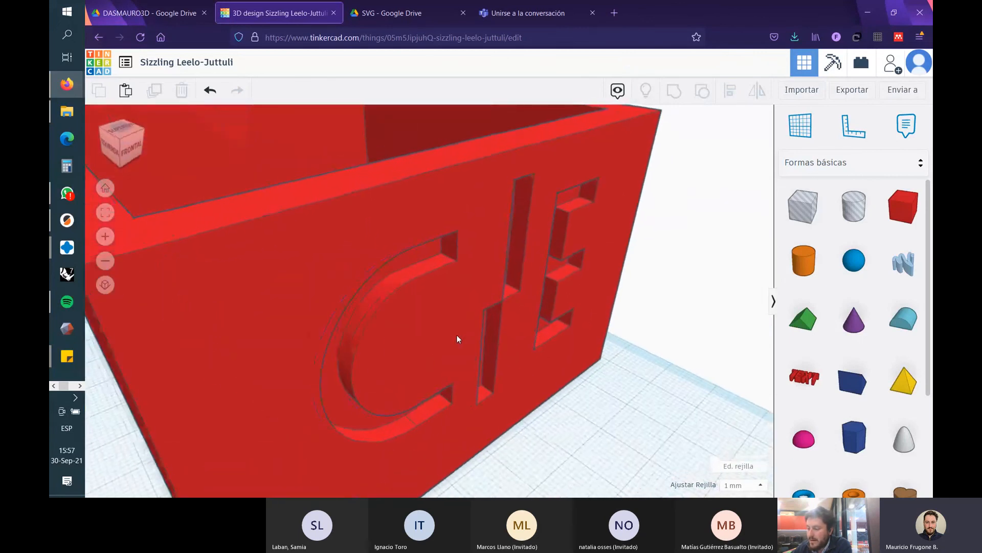
right_click_drag(644, 311, 609, 310)
right_click(608, 307)
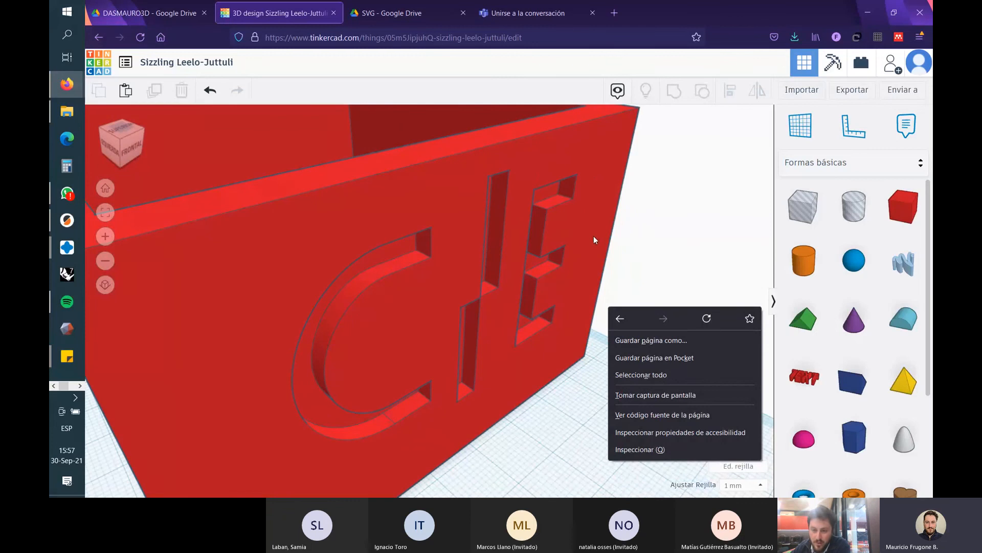
left_click(690, 234)
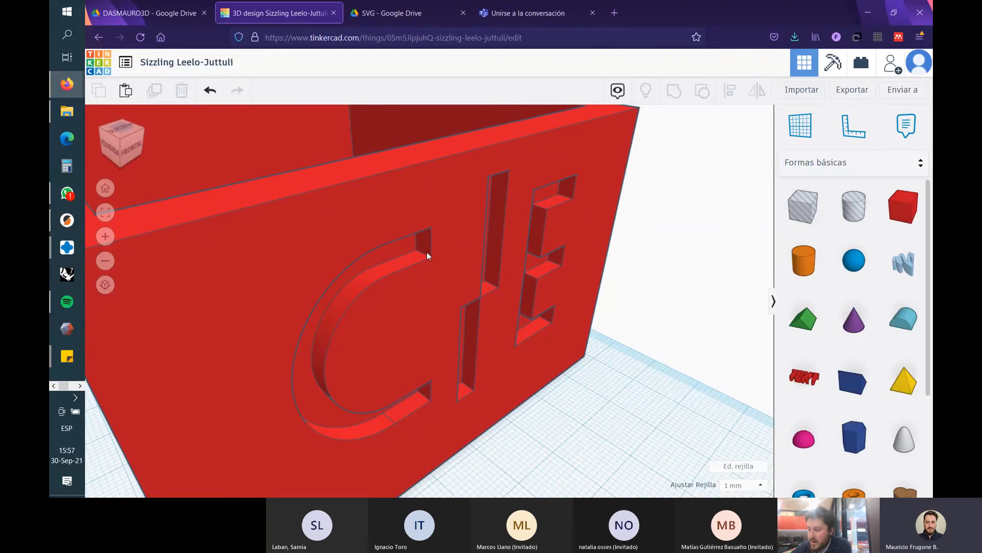
- Undo the grouping of the CIE lettering hole with the red box and view their overlap from above
key("ctrl+z")
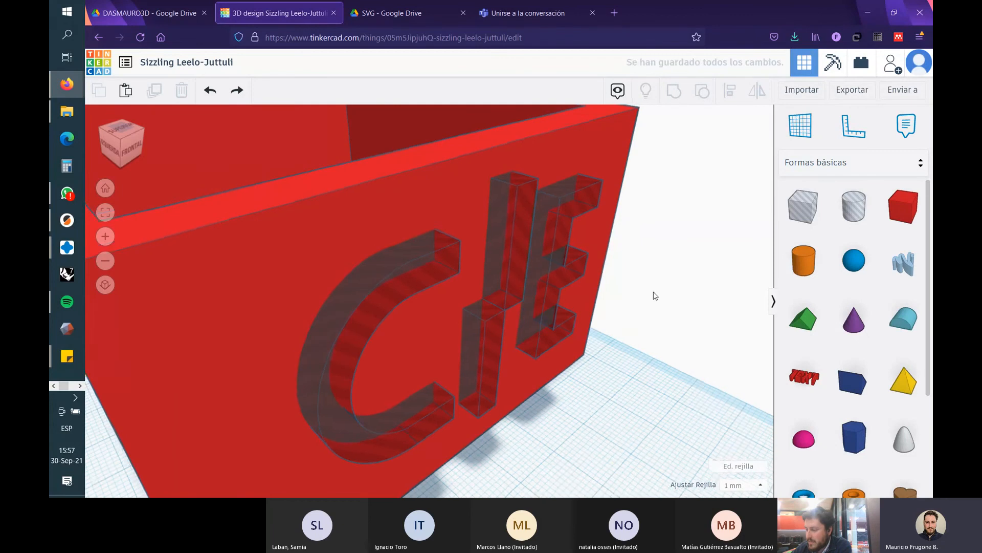
right_click_drag(656, 296, 701, 316)
right_click_drag(490, 309, 615, 370)
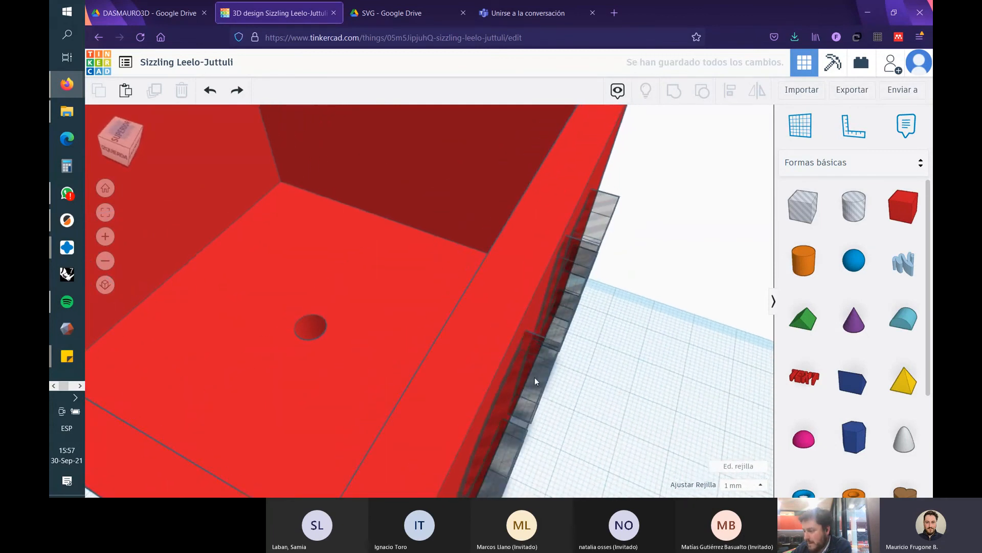
- Move the CIE lettering hole partly out of the front wall and align it to the centre of the box's width
left_click(536, 378)
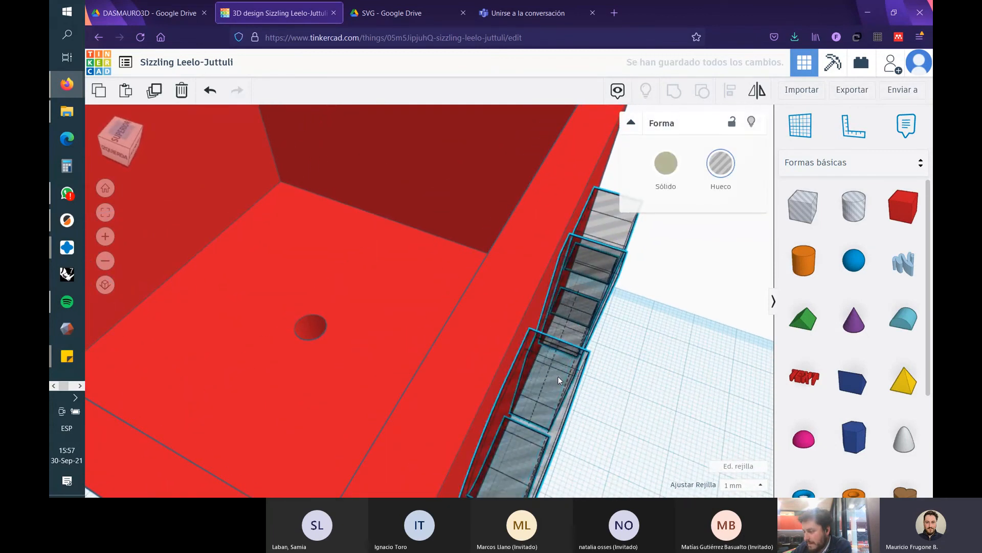
right_click_drag(624, 378, 573, 348)
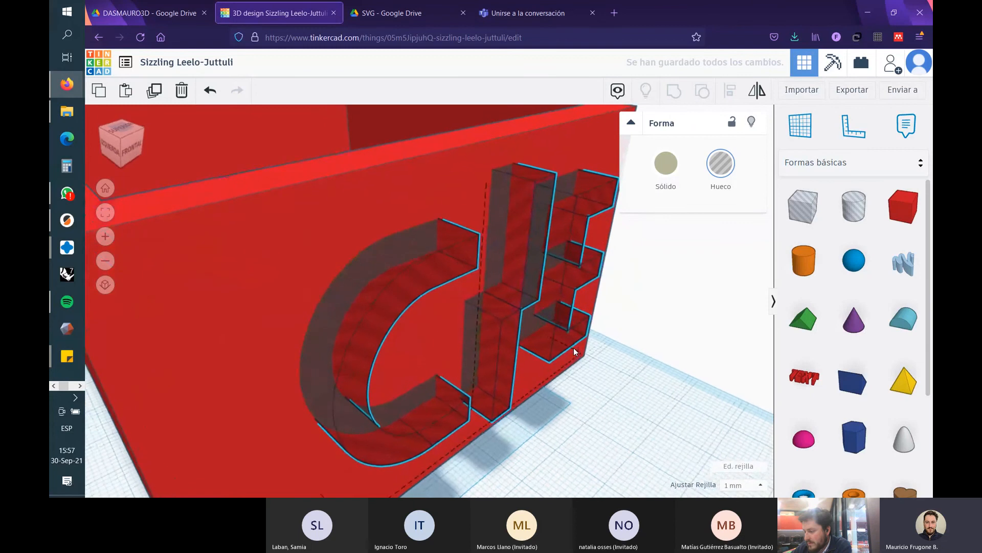
left_click(307, 238, "shift")
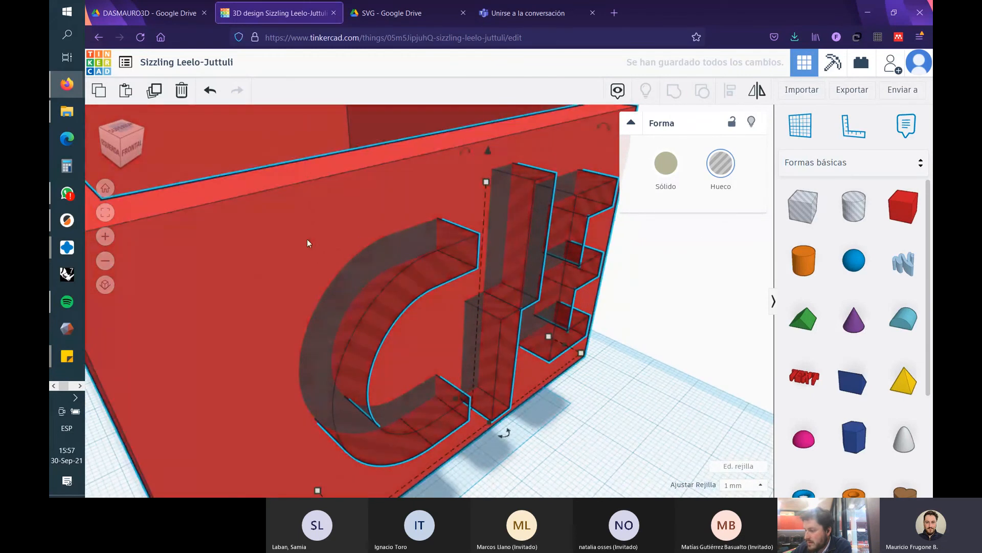
scroll(511, 422, "down", 5)
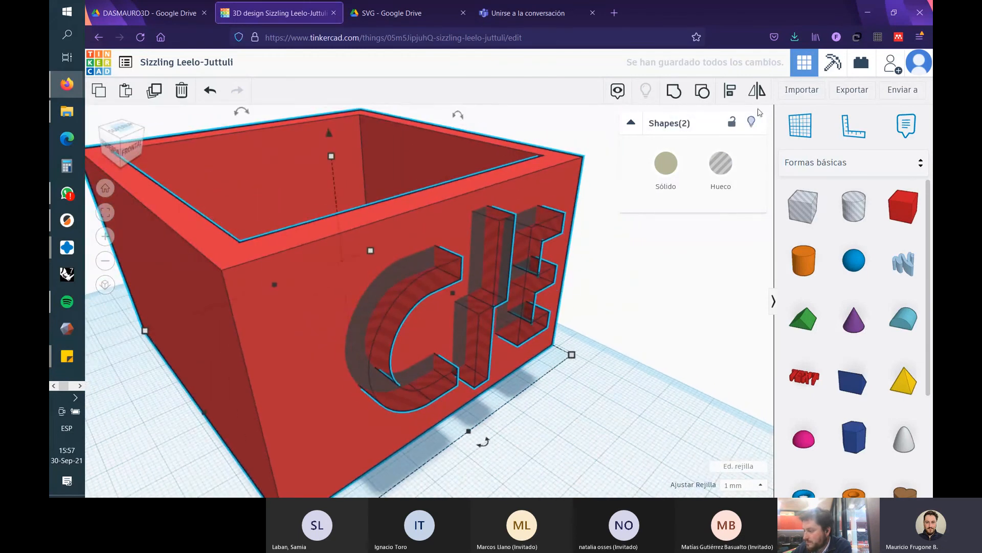
left_click(485, 444)
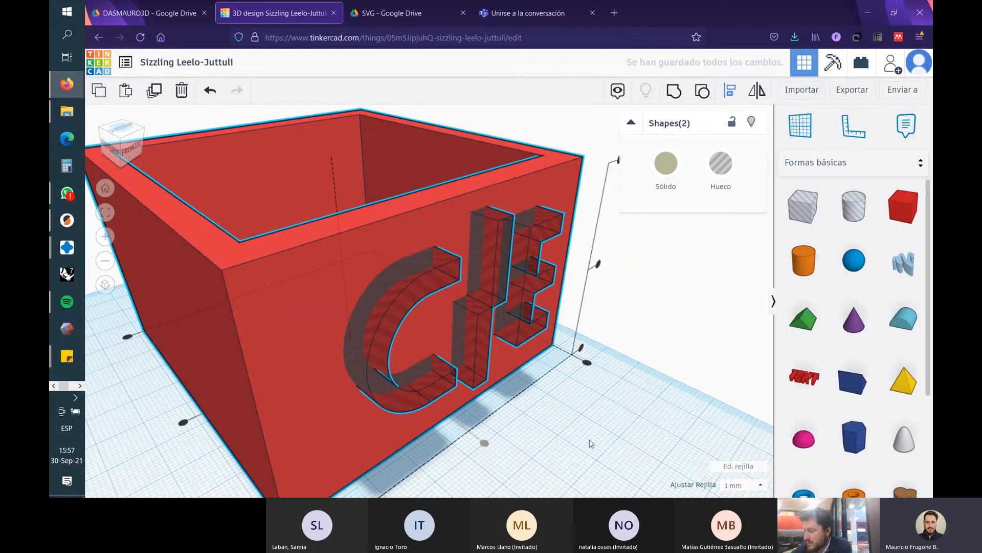
- Group the CIE lettering hole with the red box, examine the shallow engraving, and undo the grouping
left_click(678, 92)
left_click(711, 319)
right_click_drag(713, 321, 311, 281)
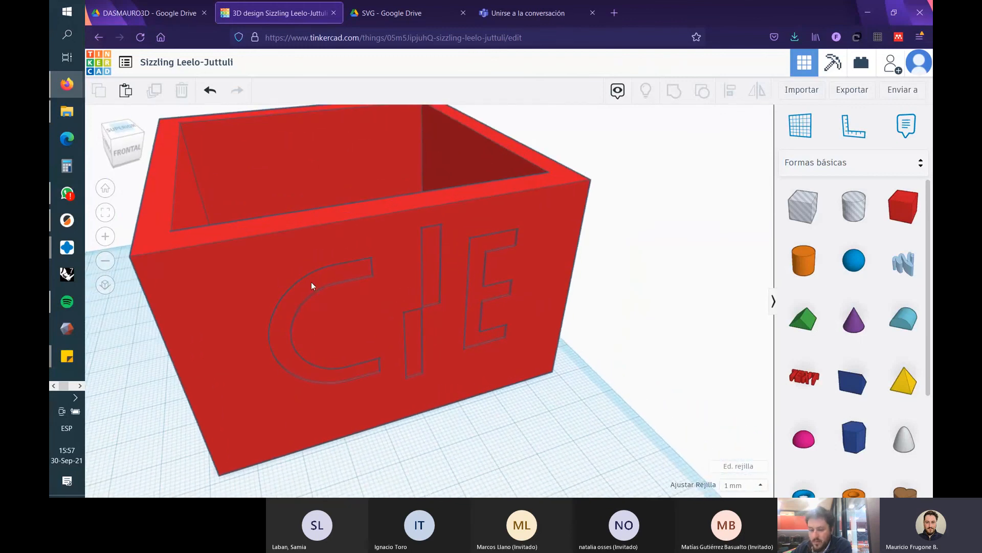
right_click_drag(570, 346, 263, 188)
right_click_drag(574, 386, 571, 353)
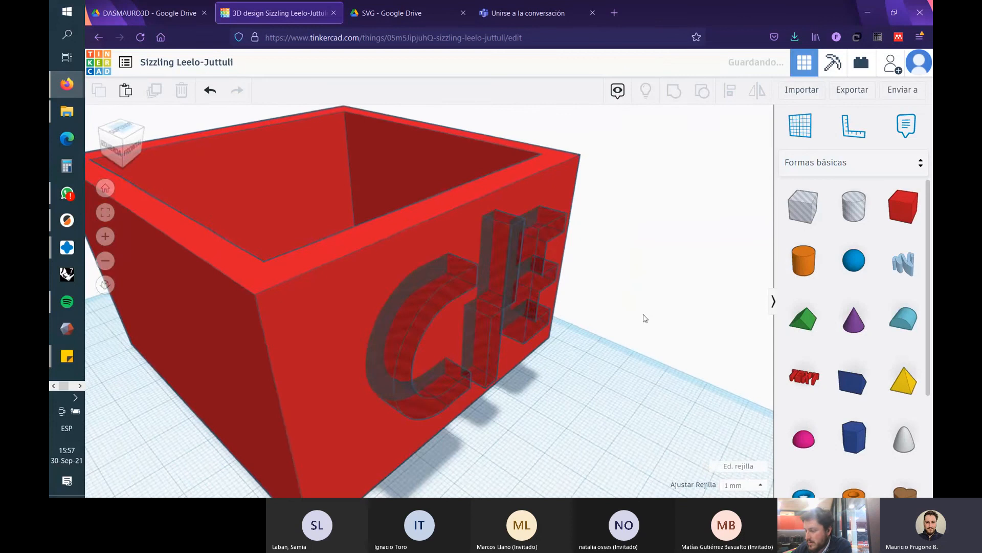
- Push the CIE lettering hole into the front wall until its face is nearly flush with the wall's outer surface
right_click_drag(644, 318, 532, 348)
left_click(485, 348)
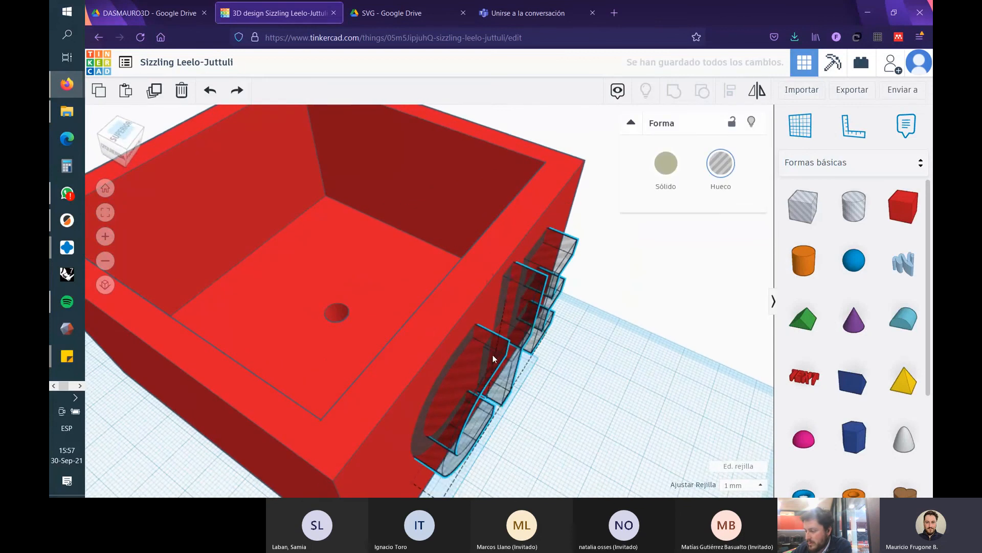
left_click_drag(492, 355, 465, 343)
right_click_drag(466, 343, 501, 414)
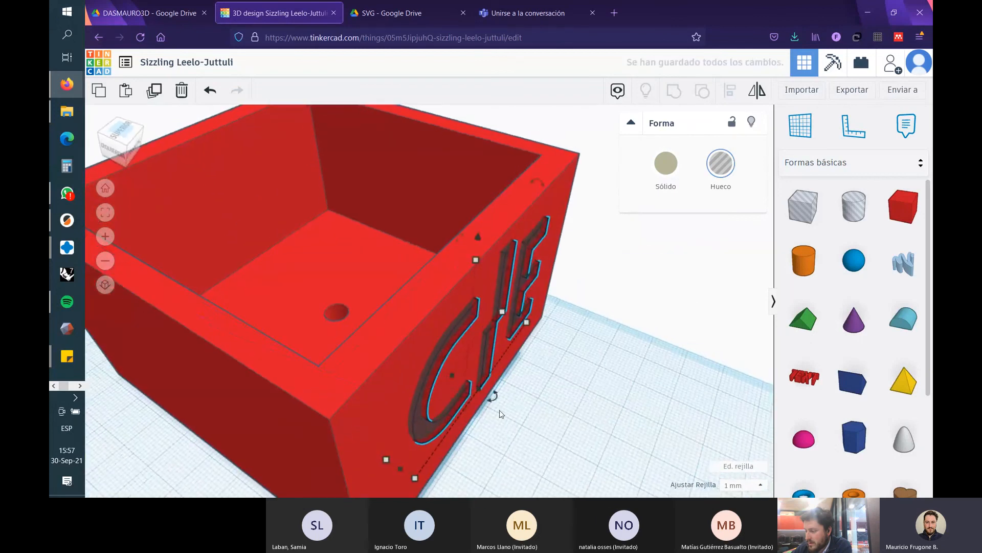
- Stretch the CIE lettering hole's depth through the whole box and shift it about 9 mm so it protrudes from both front and back walls
left_click_drag(453, 374, 177, 235)
right_click_drag(500, 397, 644, 382)
left_click(202, 136)
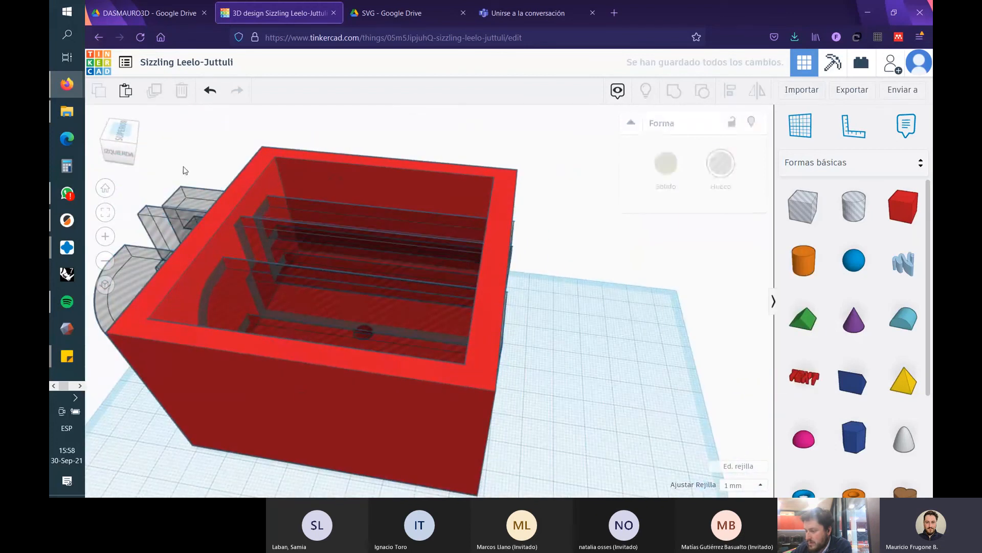
left_click_drag(161, 217, 183, 217)
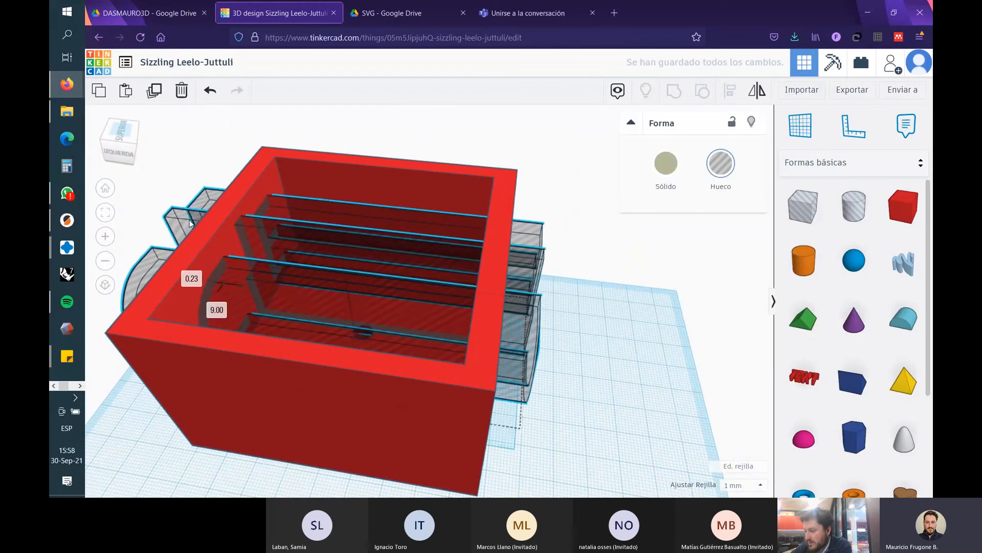
right_click_drag(606, 268, 616, 328)
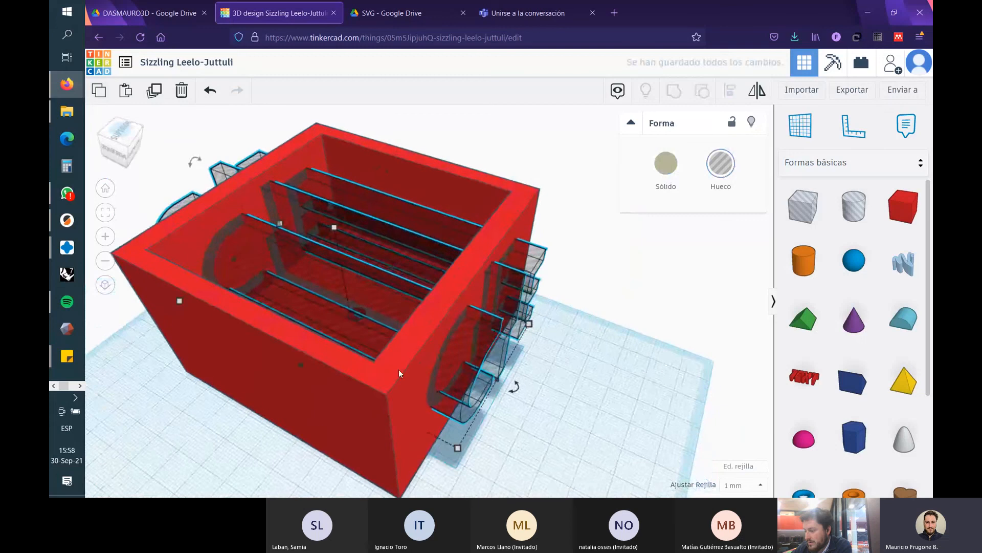
- Centre the stretched CIE hole across the box's width and group both to cut the letters through the walls
left_click(404, 373, "shift")
left_click(726, 94)
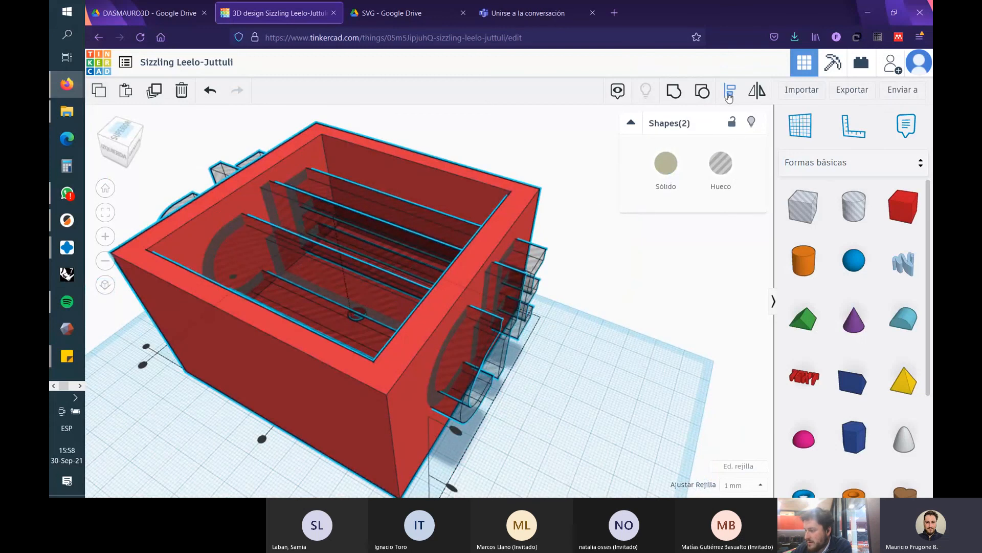
scroll(479, 388, "down", 3)
right_click_drag(577, 409, 443, 391)
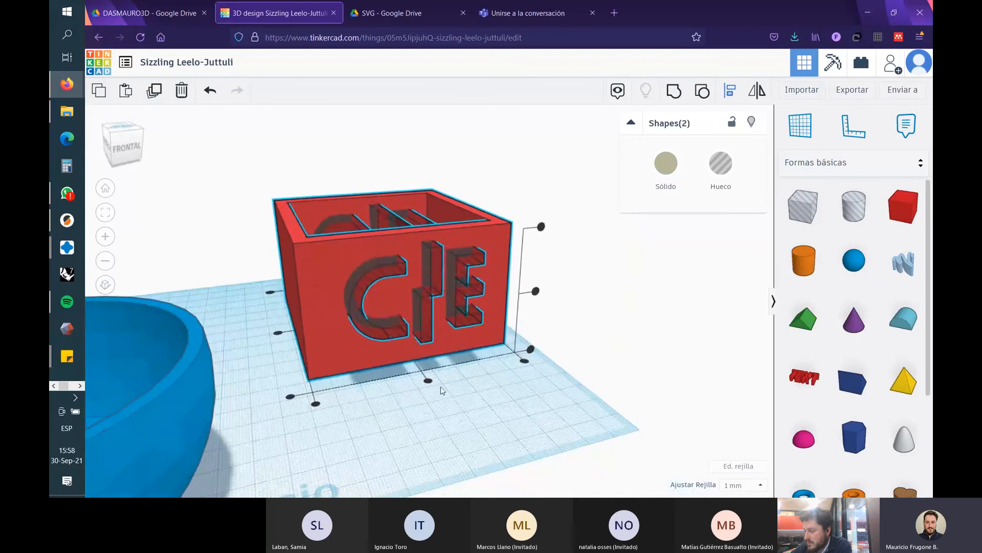
left_click(428, 381)
right_click_drag(524, 391, 616, 304)
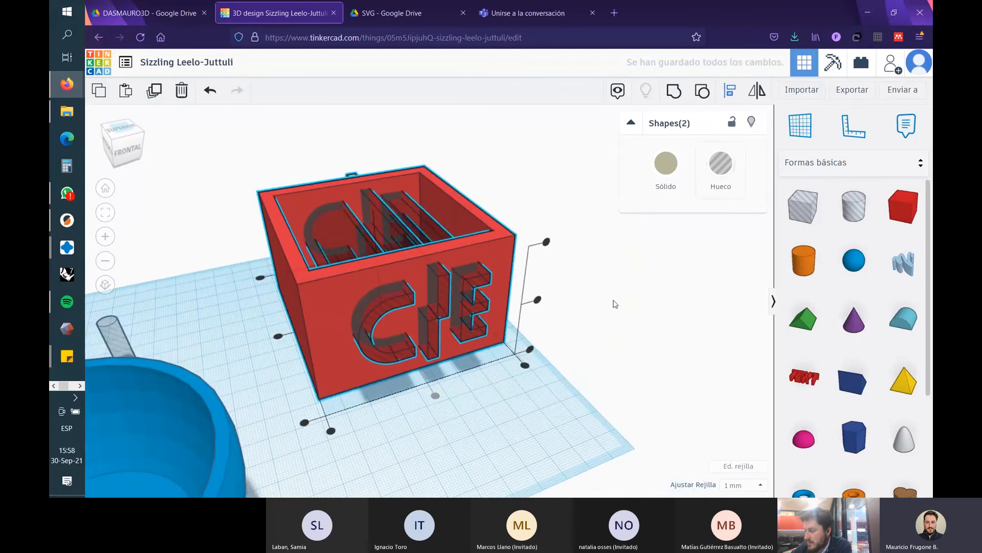
left_click(669, 96)
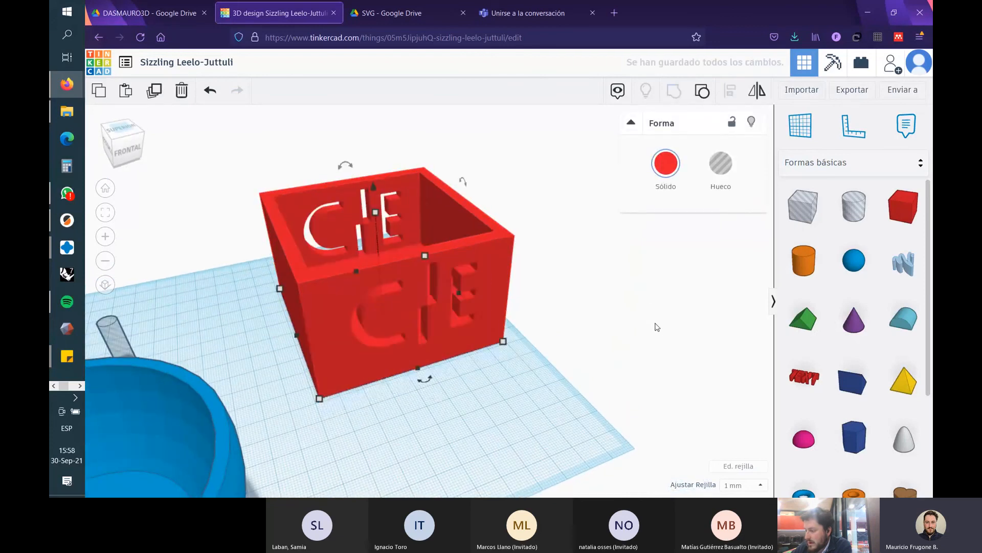
- Examine the CIE cut-outs in the front and back walls from several angles and distances
left_click(627, 331)
right_click_drag(627, 331, 354, 238)
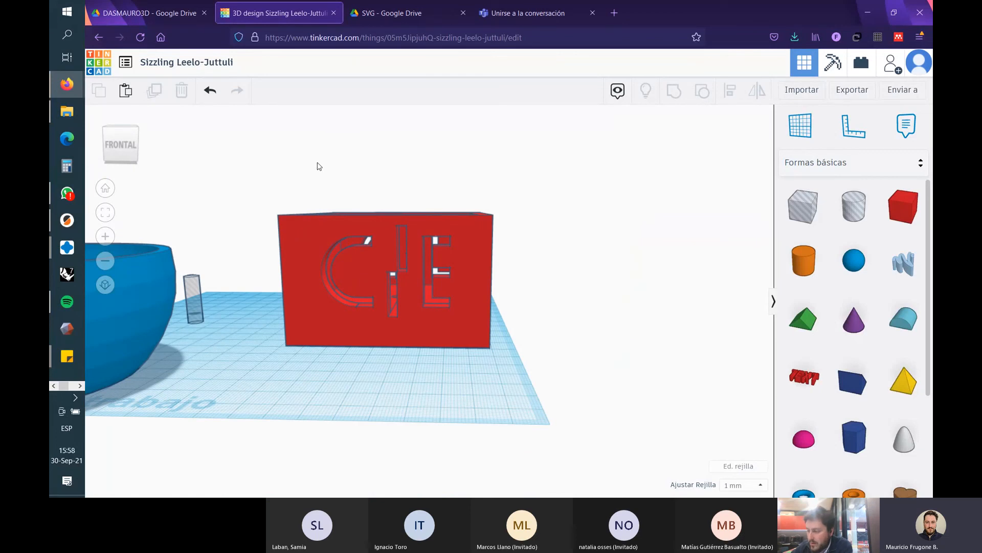
scroll(318, 165, "up", 5)
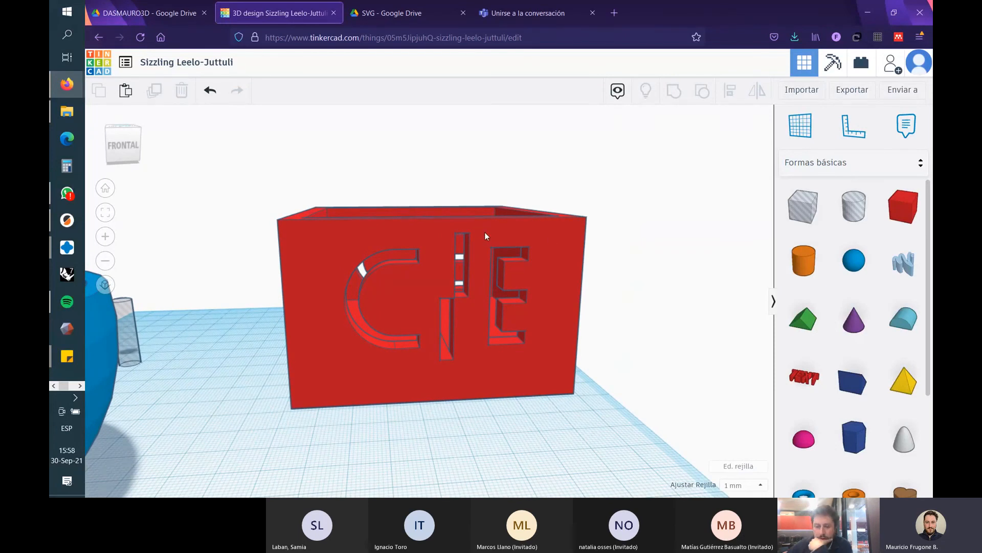
scroll(471, 222, "down", 4)
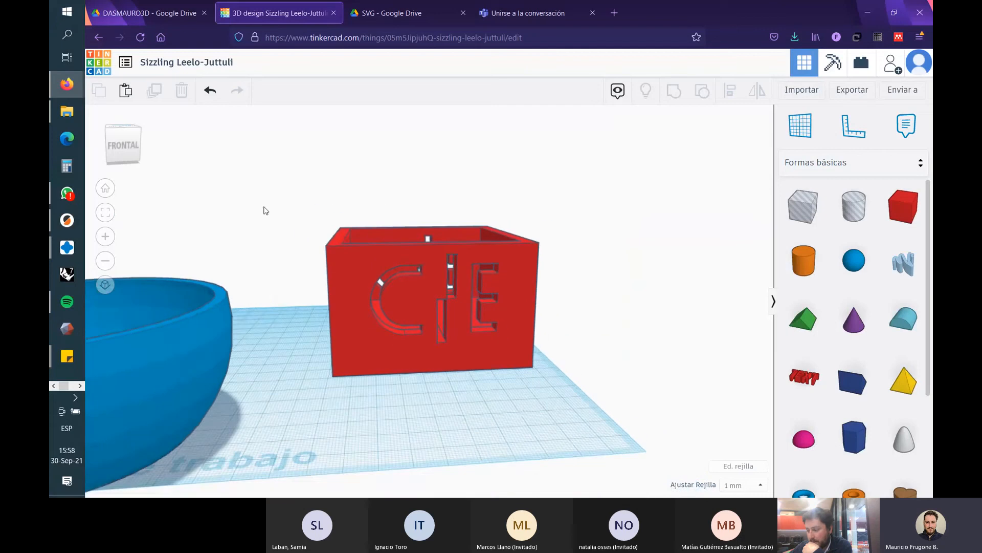
right_click_drag(264, 208, 281, 223)
scroll(441, 276, "up", 1)
scroll(443, 278, "up", 2)
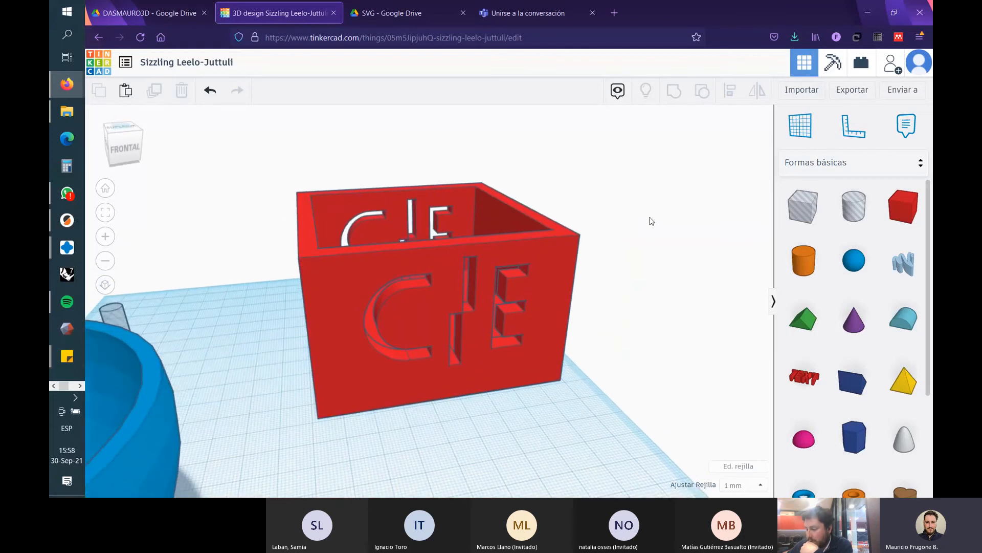
- Undo the through-cut grouping and the stretching of the CIE hole, back to the flush lettering in the front wall
left_click(421, 254)
key("ctrl+z")
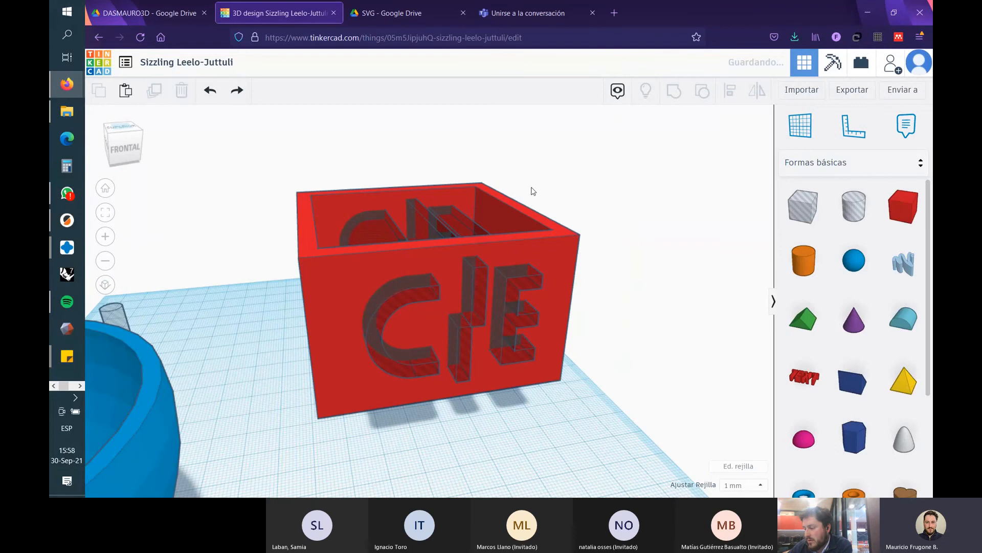
key("ctrl+y")
right_click_drag(624, 370, 683, 353)
scroll(451, 302, "up", 3)
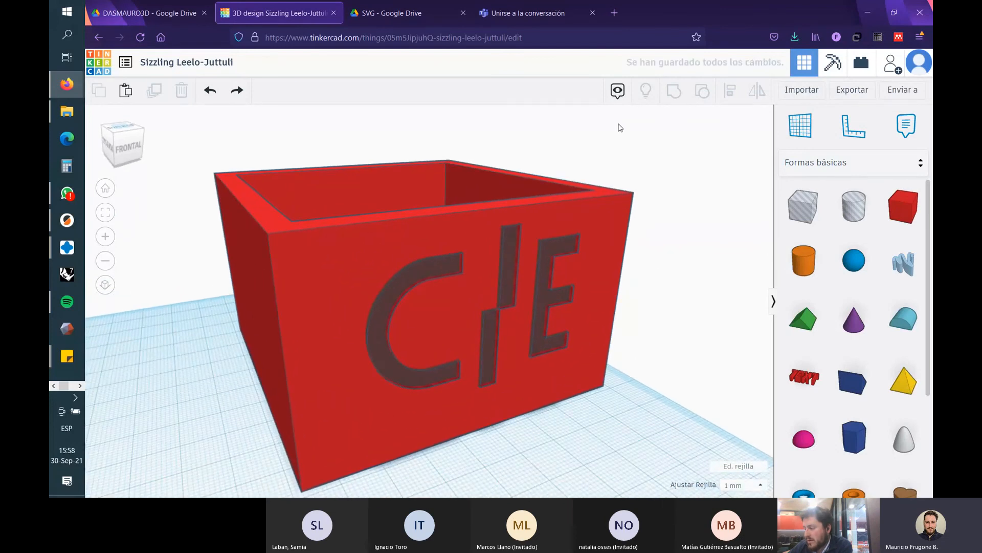
- Group the flush CIE lettering hole with the red box to engrave the front wall, and undo the grouping
left_click(581, 322)
left_click(437, 268, "shift")
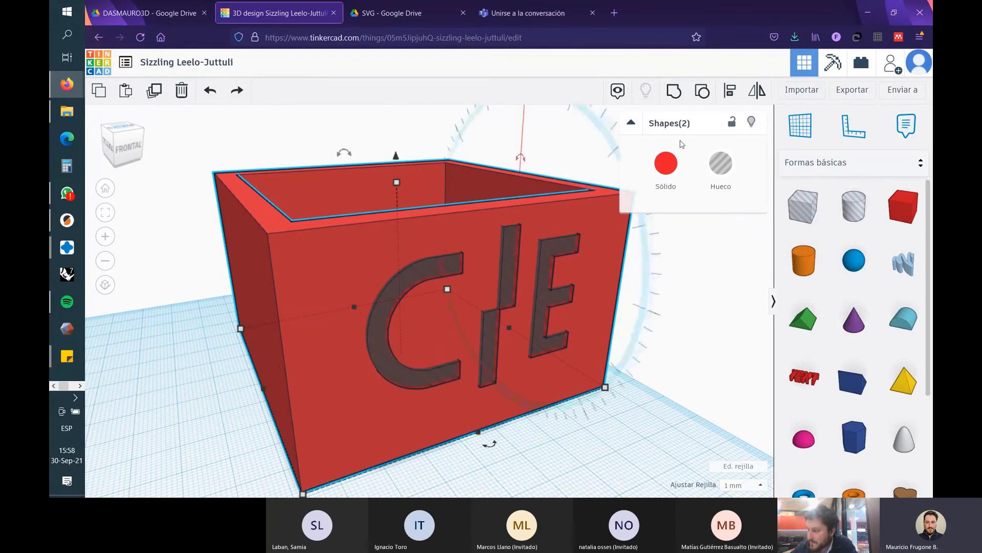
left_click(674, 93)
left_click(678, 285)
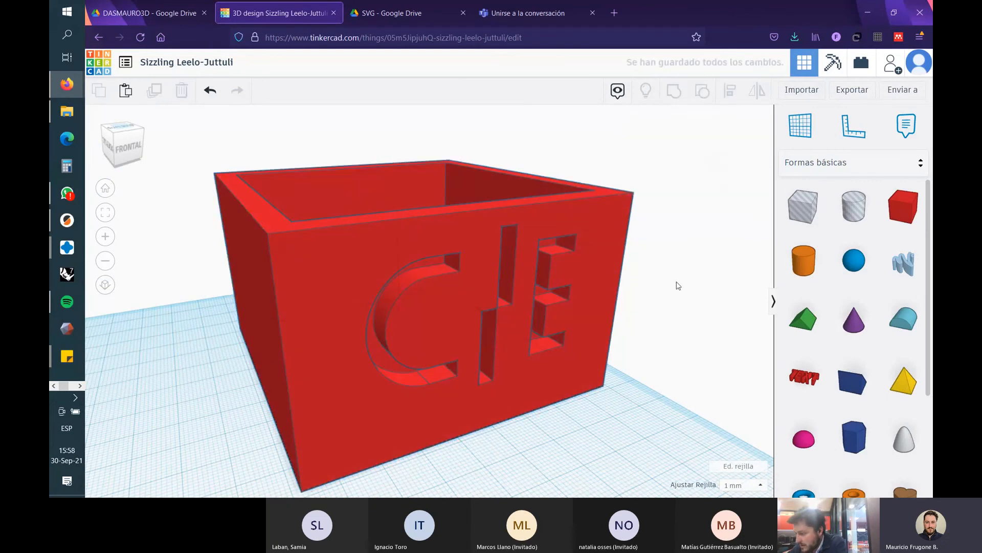
key("ctrl+z")
- Pull the CIE lettering hole outward about 5 mm so it sticks partly out of the front wall
right_click_drag(678, 286, 729, 333)
right_click_drag(440, 292, 493, 355)
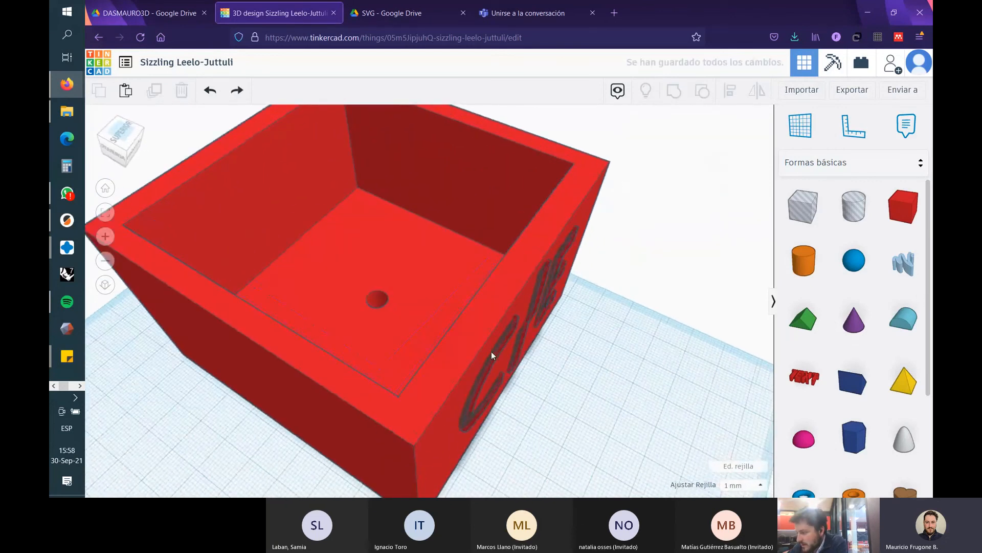
left_click(494, 353)
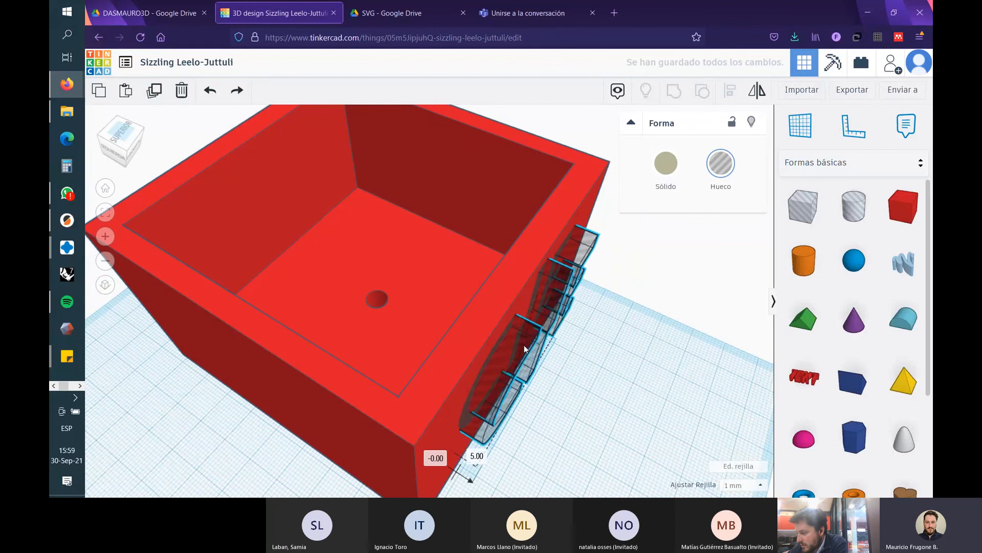
left_click_drag(524, 345, 534, 351)
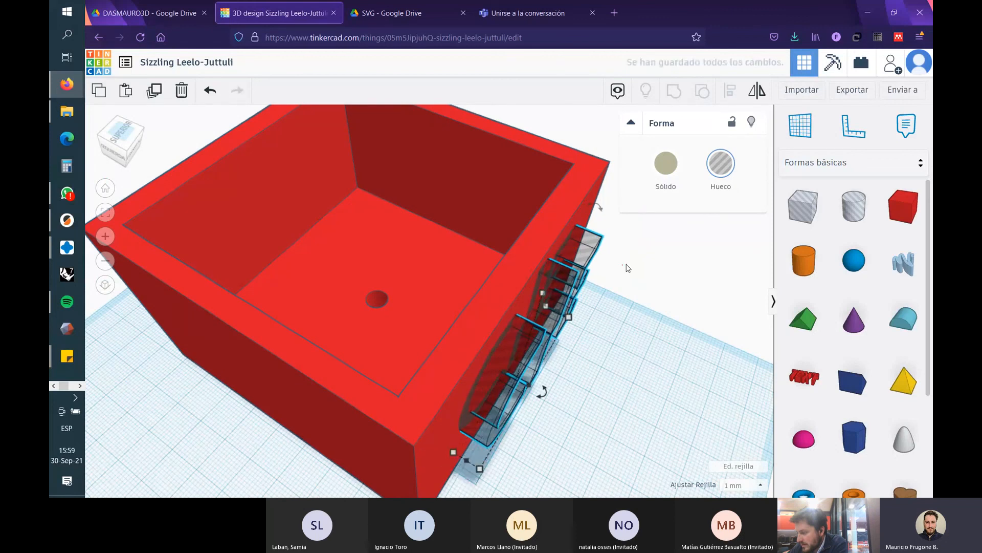
right_click_drag(632, 269, 578, 220)
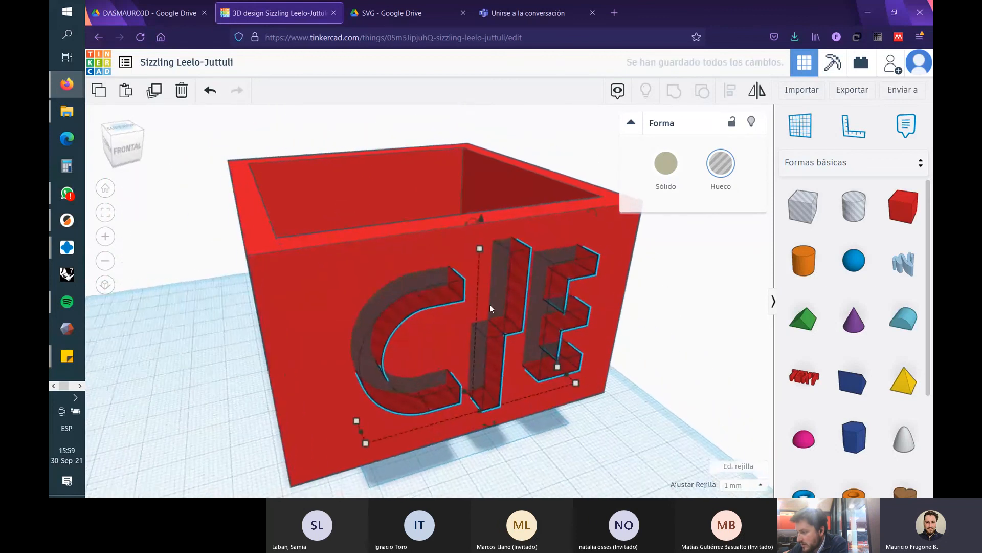
- Align the CIE lettering hole to the centre of the red box's width and check its placement on the front wall
left_click(317, 301, "shift")
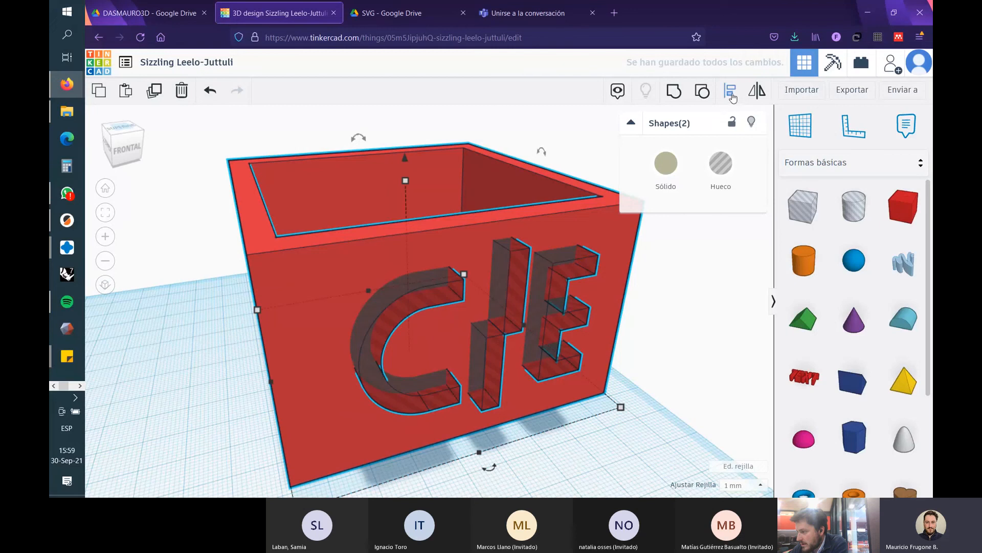
left_click(731, 95)
left_click(490, 468)
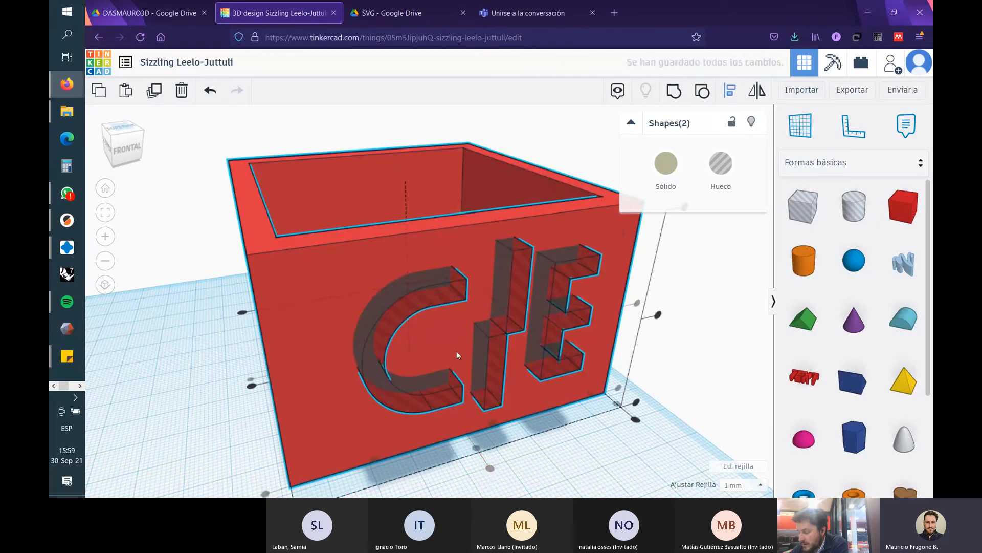
right_click_drag(173, 285, 609, 243)
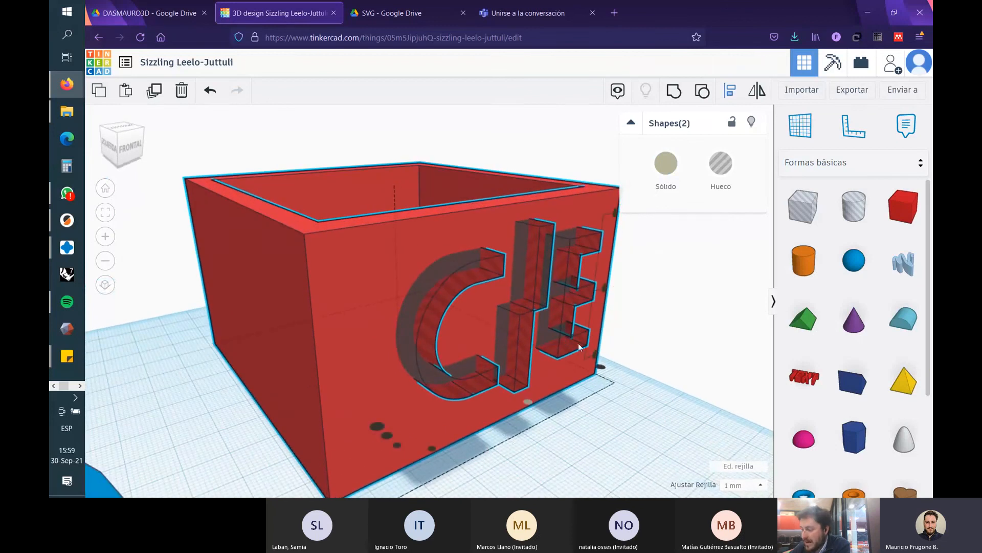
right_click_drag(579, 343, 719, 316)
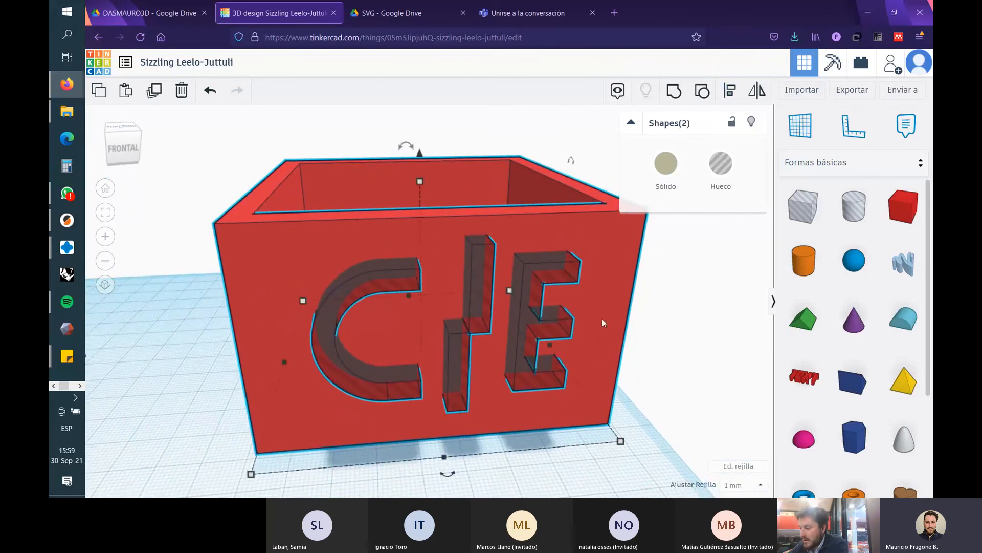
- Scale the CIE lettering hole down proportionally to about 46.39 mm wide and raise it 6 mm, to 19 mm above the workplane
left_click(469, 268)
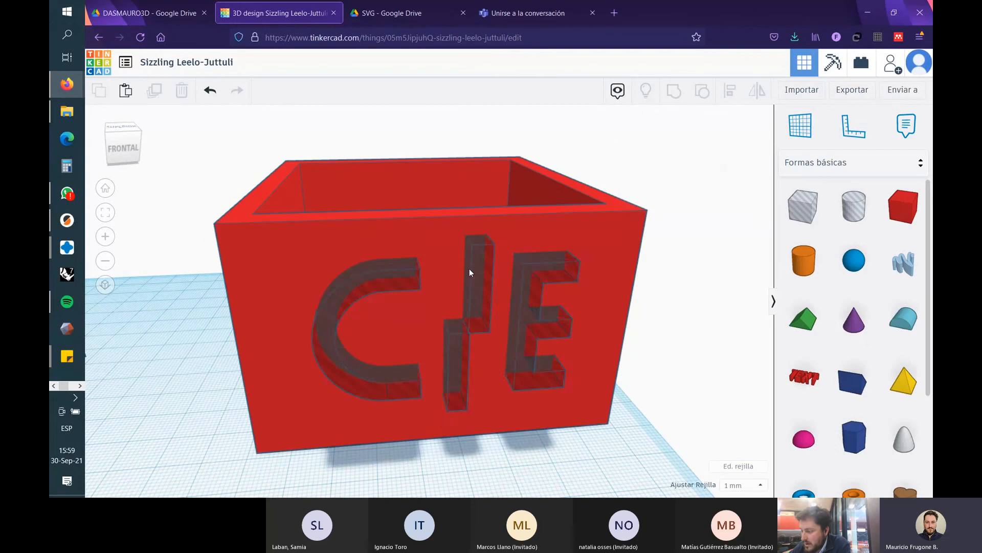
left_click_drag(561, 401, 523, 391)
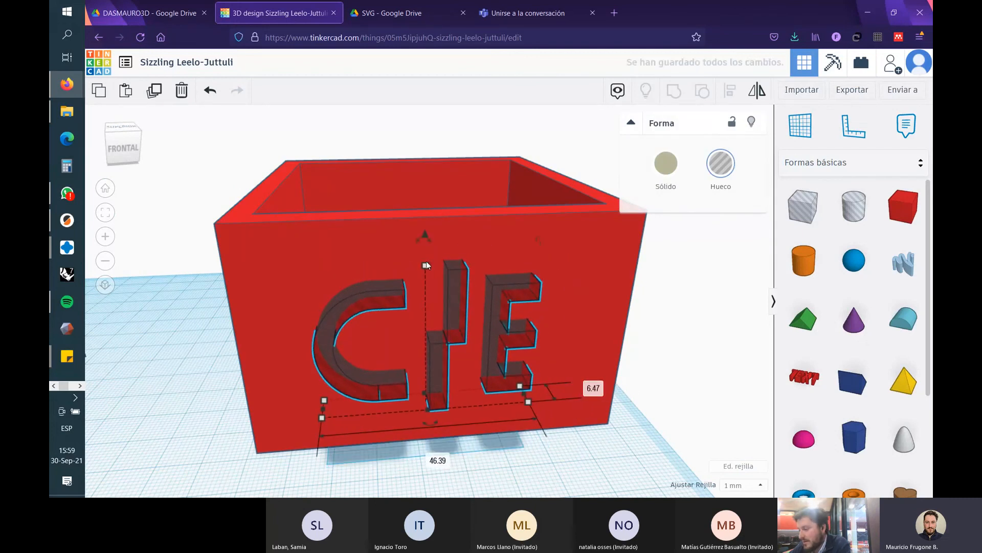
right_click_drag(425, 261, 444, 252)
left_click_drag(444, 252, 445, 224)
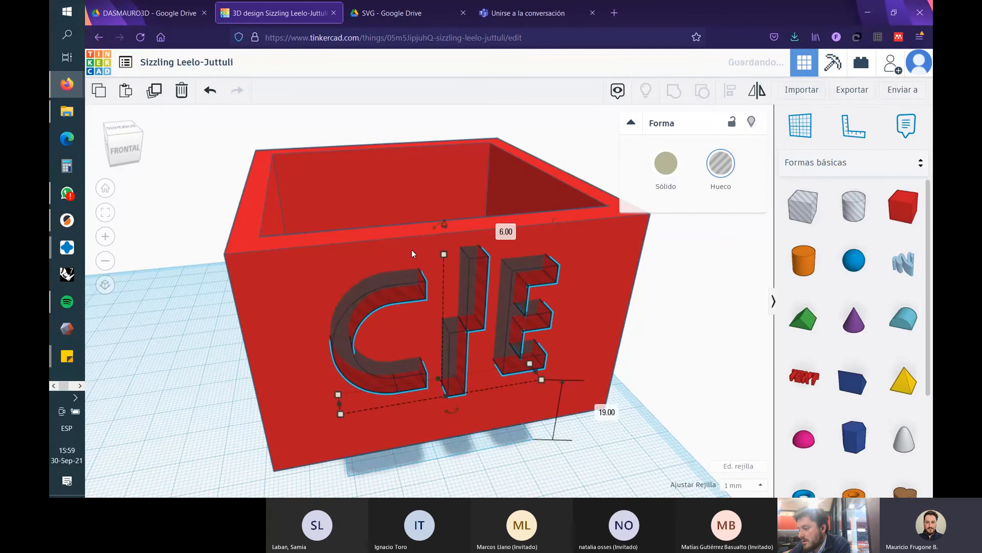
- Align the CIE lettering hole with the centre of the red box's width
left_click(342, 252)
left_click(373, 296, "shift")
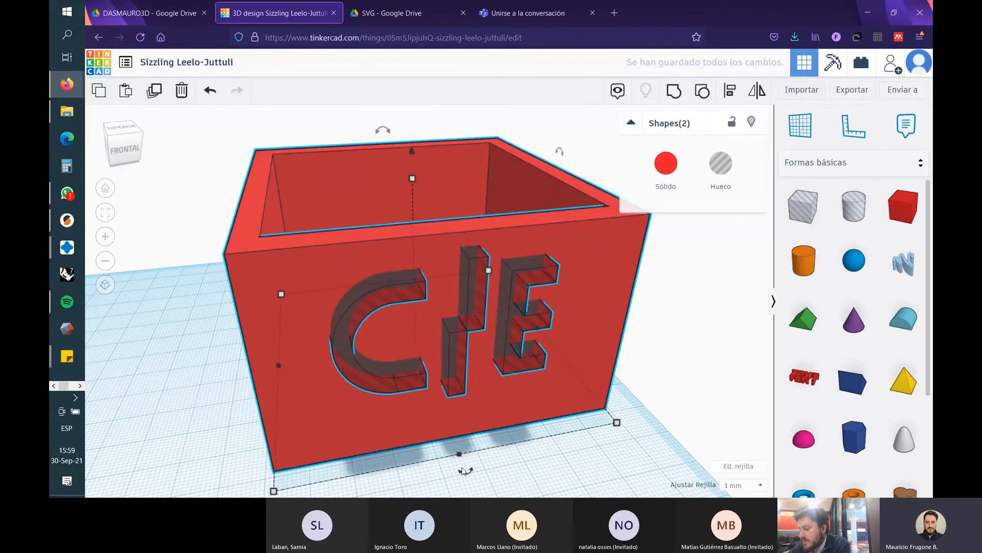
left_click(731, 97)
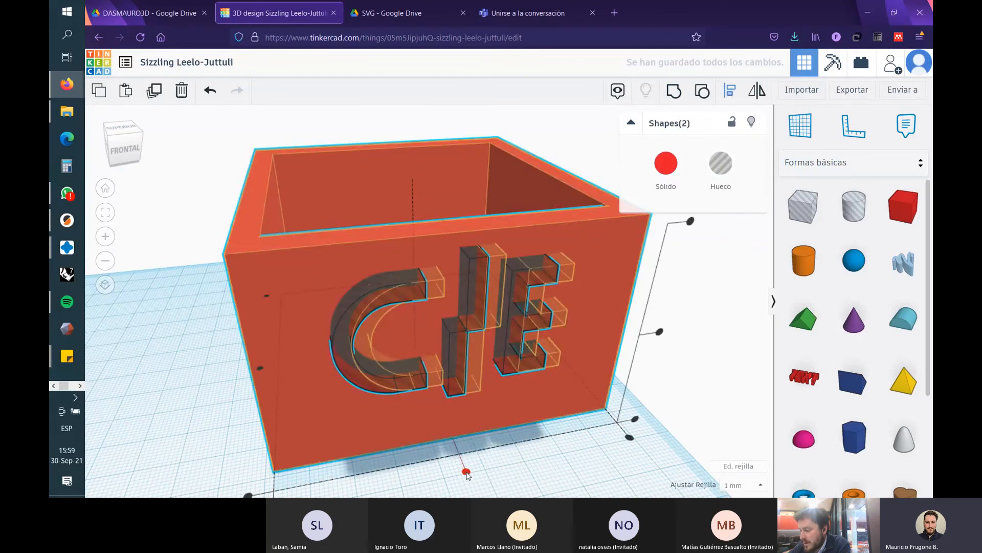
left_click(466, 470)
left_click(697, 349)
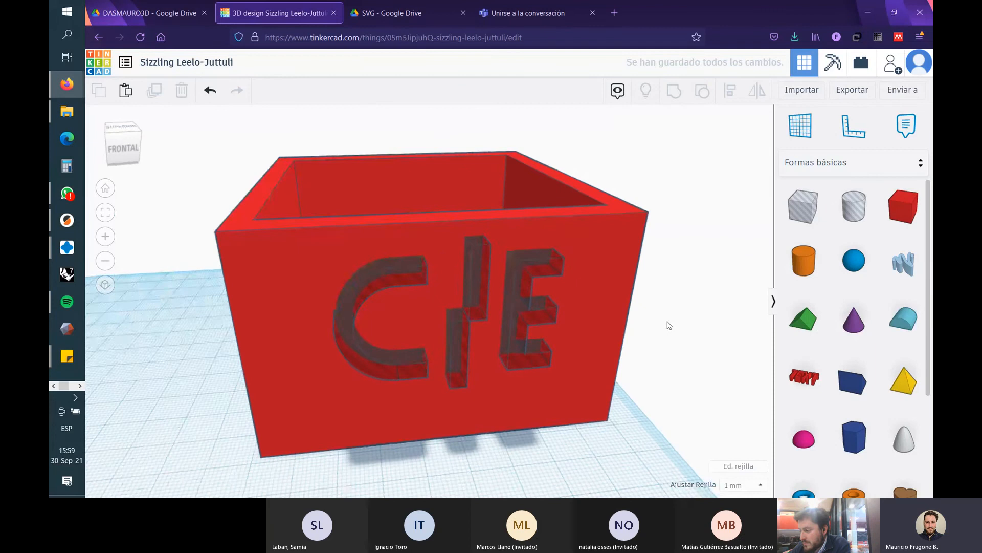
- Group the CIE lettering hole with the red box to cut the letters into its front wall
left_click(463, 256)
mouse_move(438, 413)
right_mouse_down()
mouse_move(466, 404)
mouse_move(451, 406)
right_mouse_up()
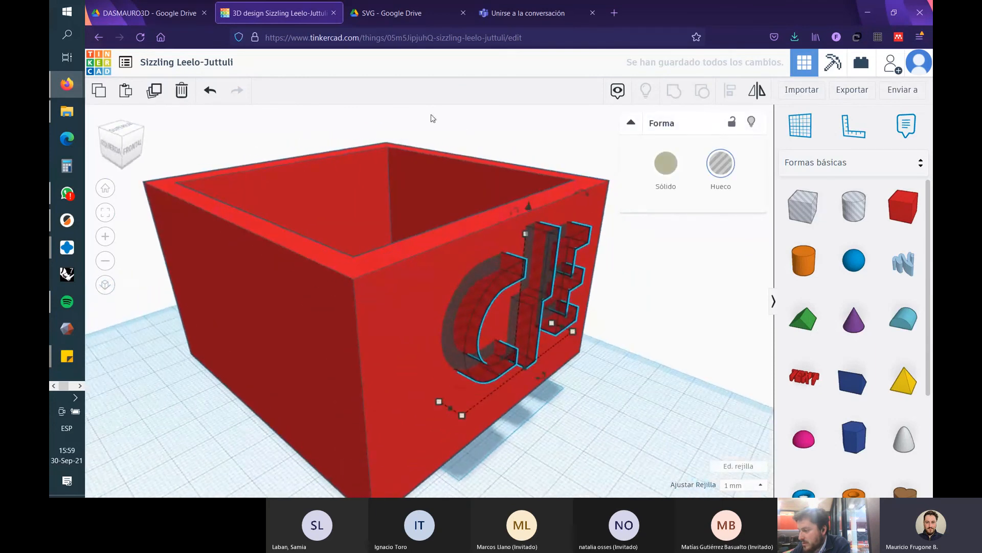
left_click(392, 244, "shift")
left_click(685, 89)
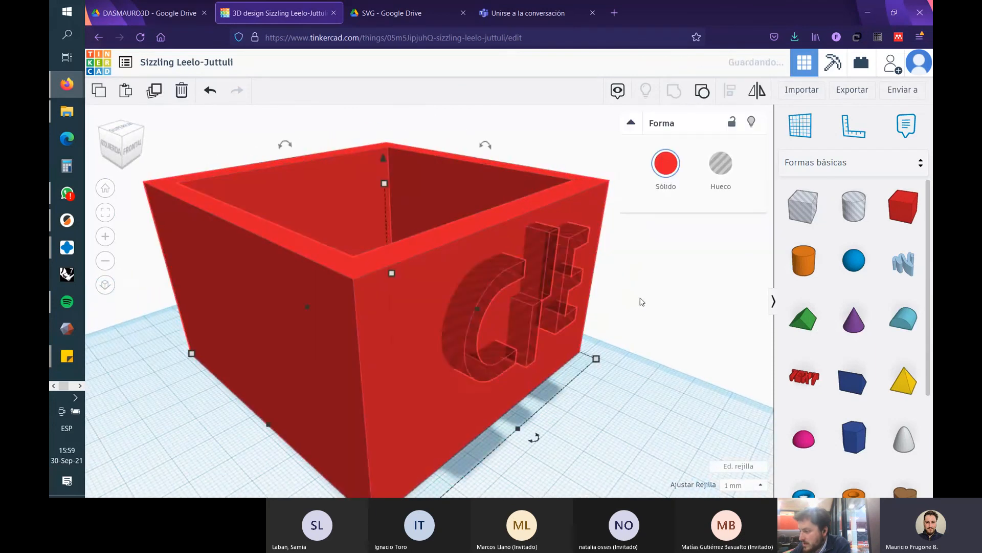
- Examine the engraved CIE lettering on the red box from several angles and distances, alongside the blue bowl
right_click_drag(686, 296, 636, 268)
scroll(496, 275, "up", 2)
left_click(669, 323)
right_click_drag(463, 266, 441, 292)
right_click_drag(305, 266, 380, 269)
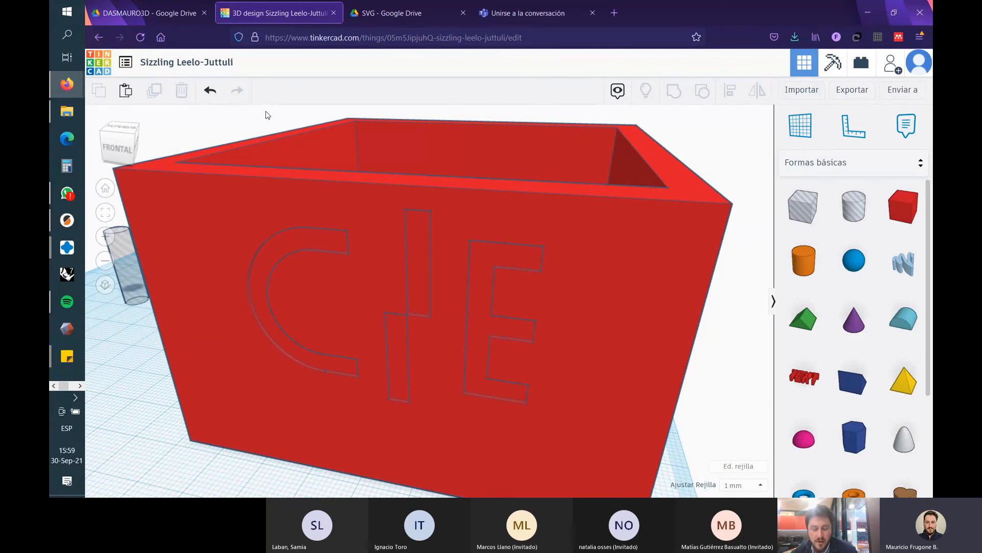
scroll(441, 169, "down", 5)
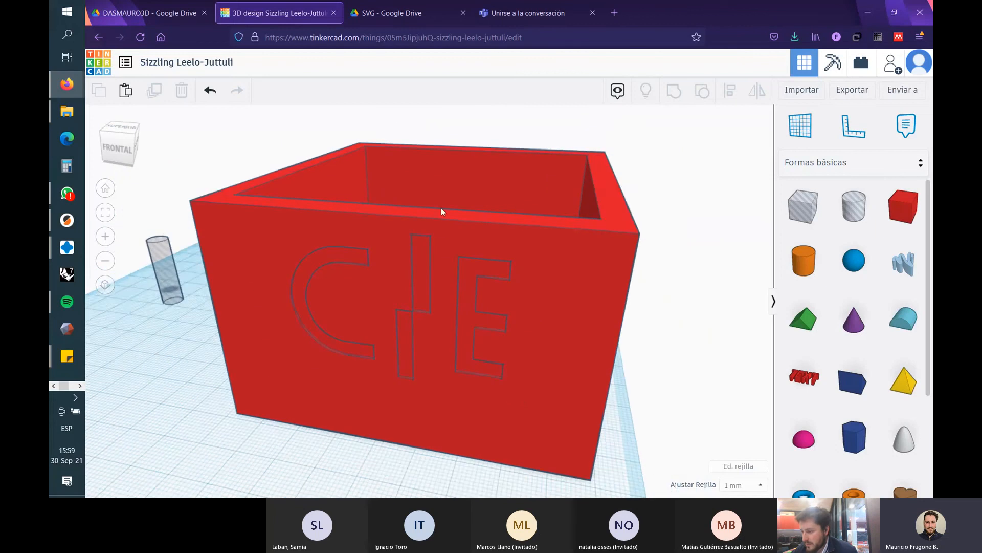
right_click_drag(318, 398, 509, 345)
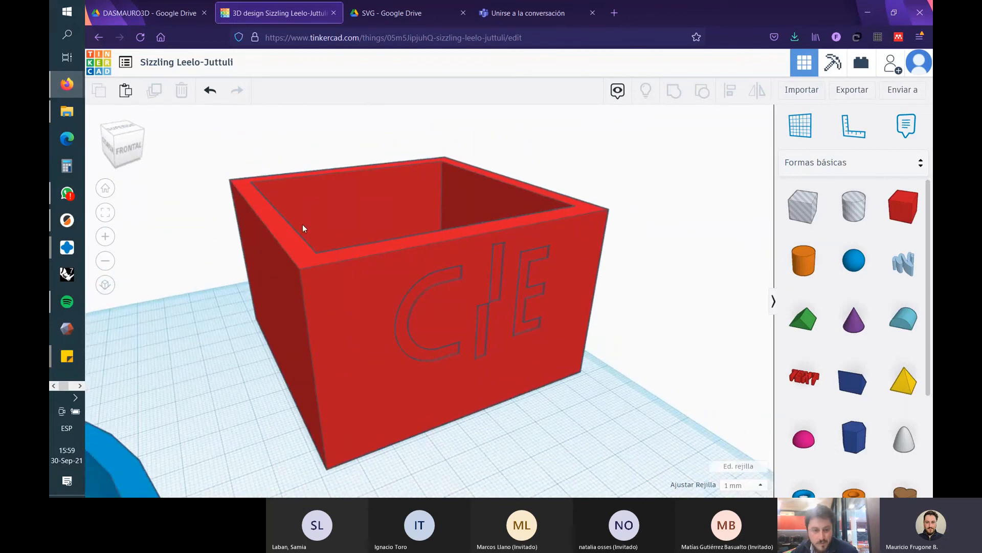
scroll(375, 297, "down", 4)
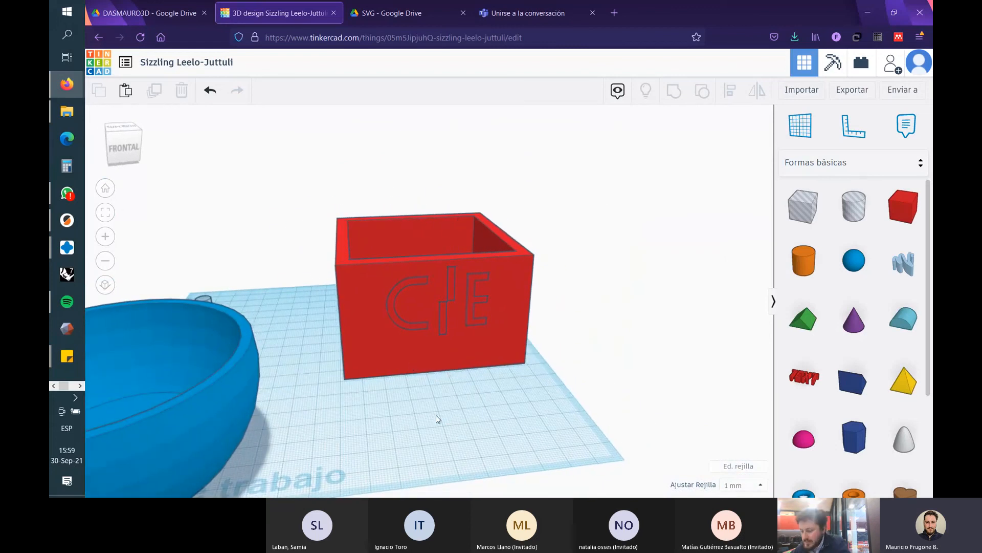
right_click_drag(382, 413, 548, 381)
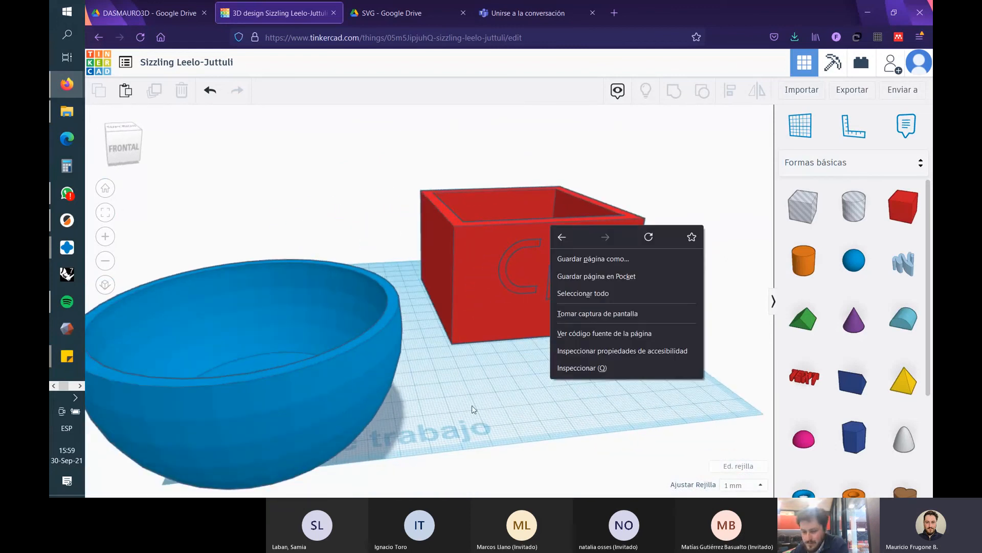
left_click(519, 401)
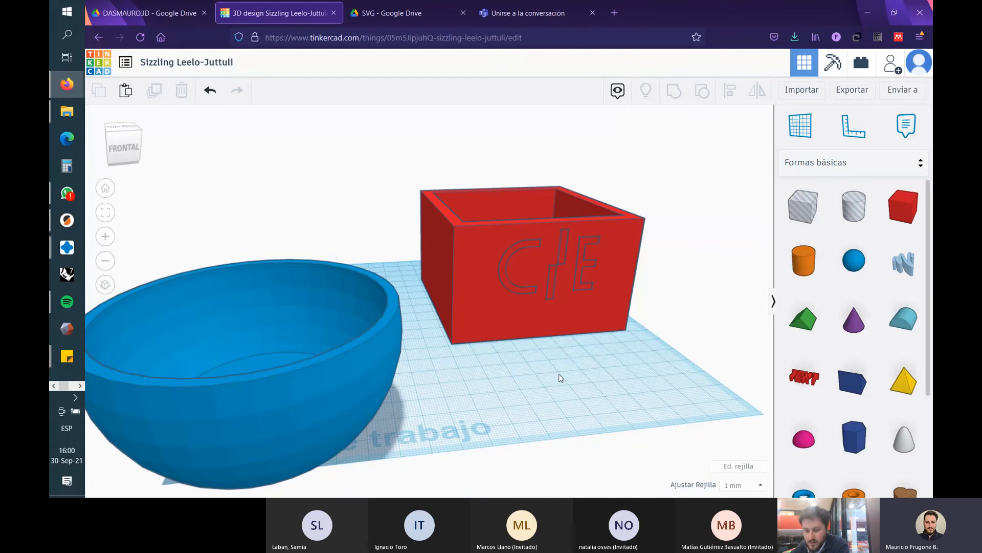
right_click_drag(594, 375, 564, 384)
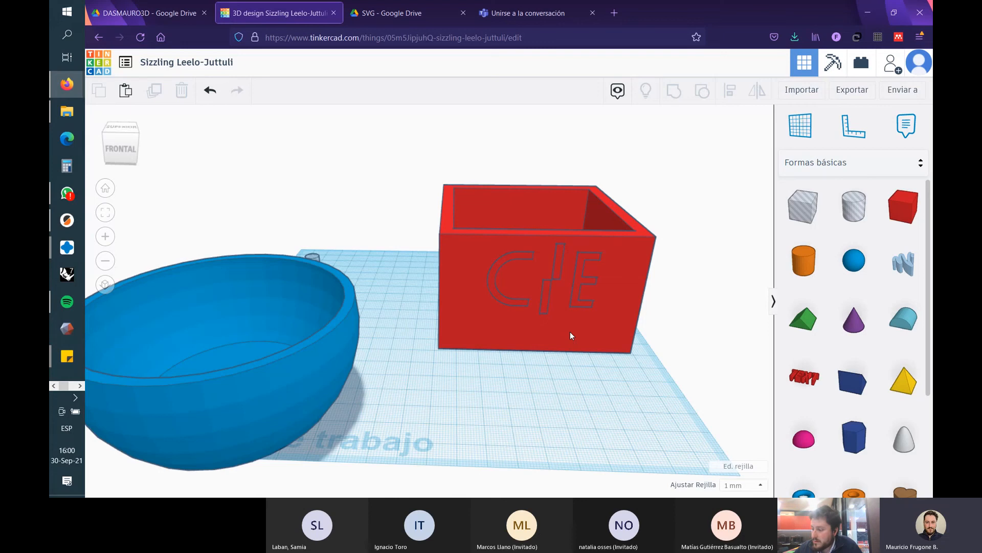
scroll(409, 296, "down", 3)
scroll(595, 294, "down", 1)
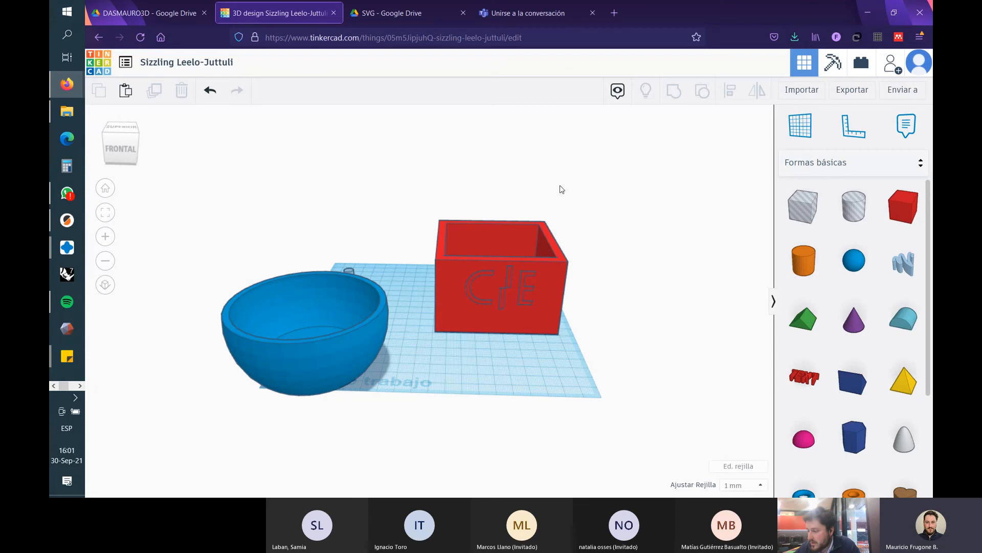
right_click_drag(627, 287, 594, 294)
scroll(522, 285, "up", 5)
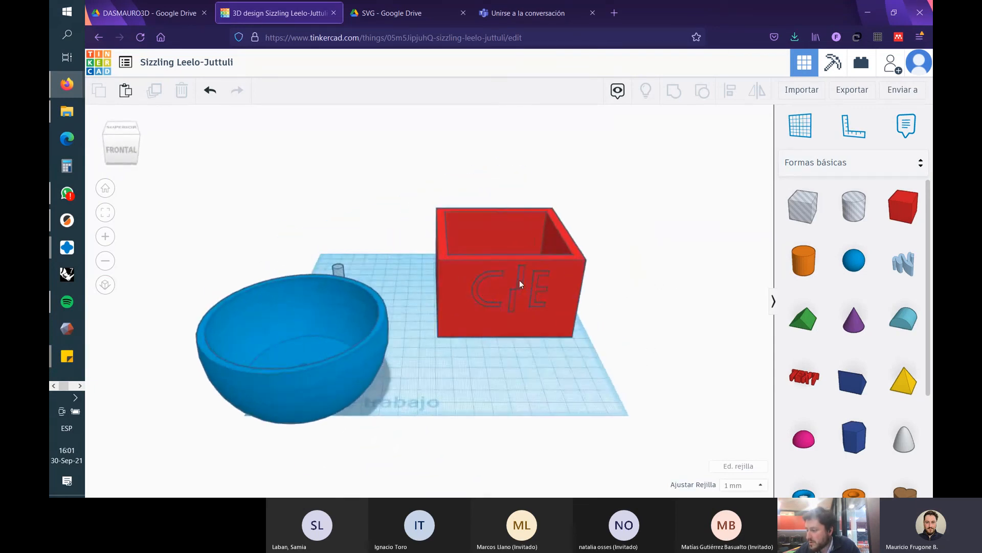
- Move the blue bowl onto the workplane in front of the red box and check the arrangement
left_click(569, 259)
left_click_drag(569, 259, 564, 259)
left_click_drag(278, 391, 406, 346)
right_click_drag(581, 447, 614, 444)
left_click(531, 384)
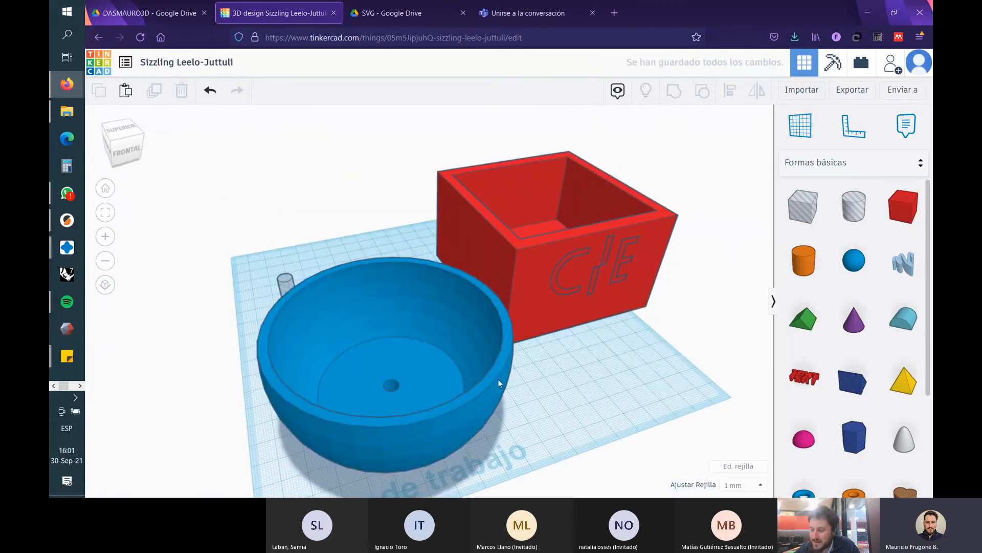
left_click(393, 324)
left_click(630, 362)
right_click_drag(595, 353, 553, 346)
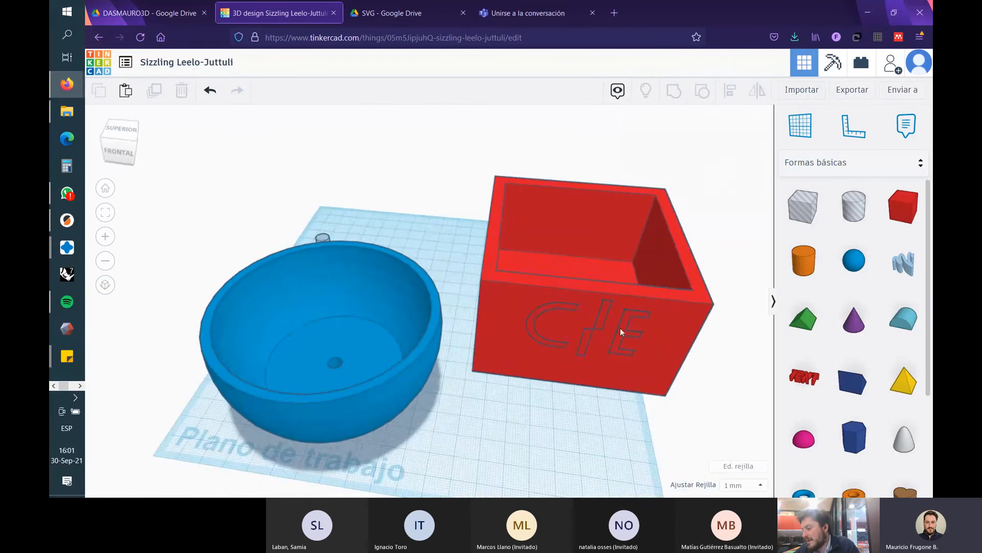
- Move the blue bowl off the workplane and shift the red box about 52 mm sideways and 16 mm in depth
left_click_drag(388, 359, 241, 257)
left_click_drag(560, 339, 438, 348)
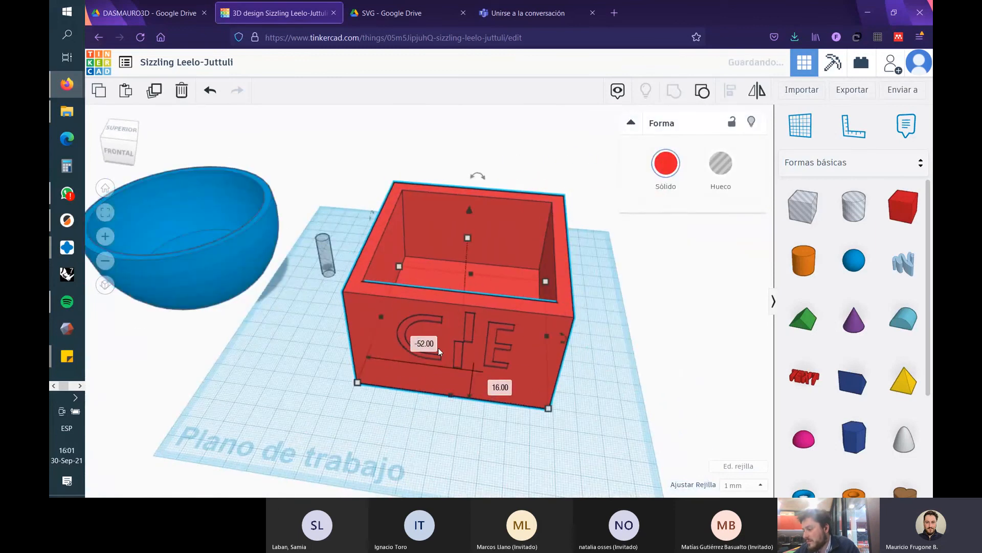
left_click(626, 358)
right_click_drag(625, 358, 626, 333)
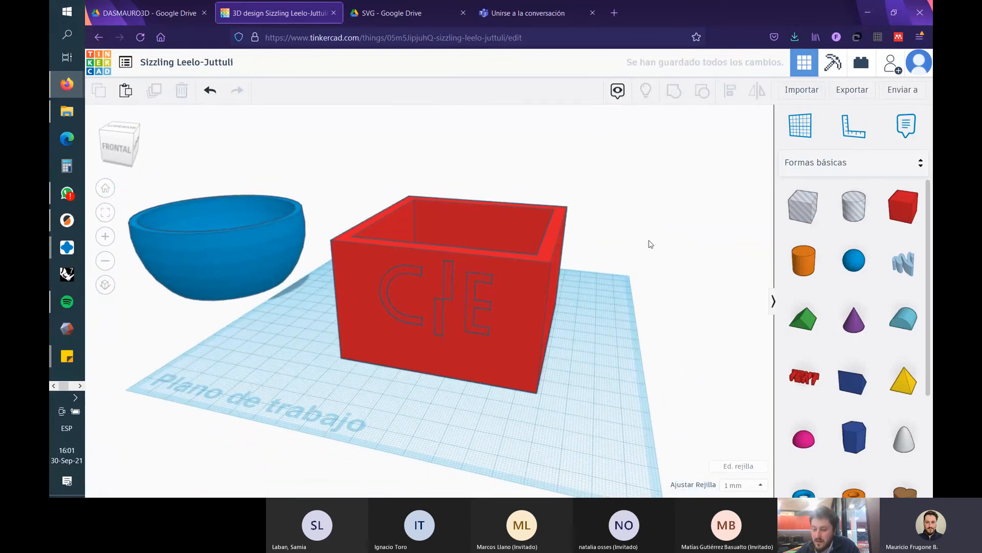
- Review the export options for the red box, comparing the complete design with the selected shape, and close them
left_click(454, 208)
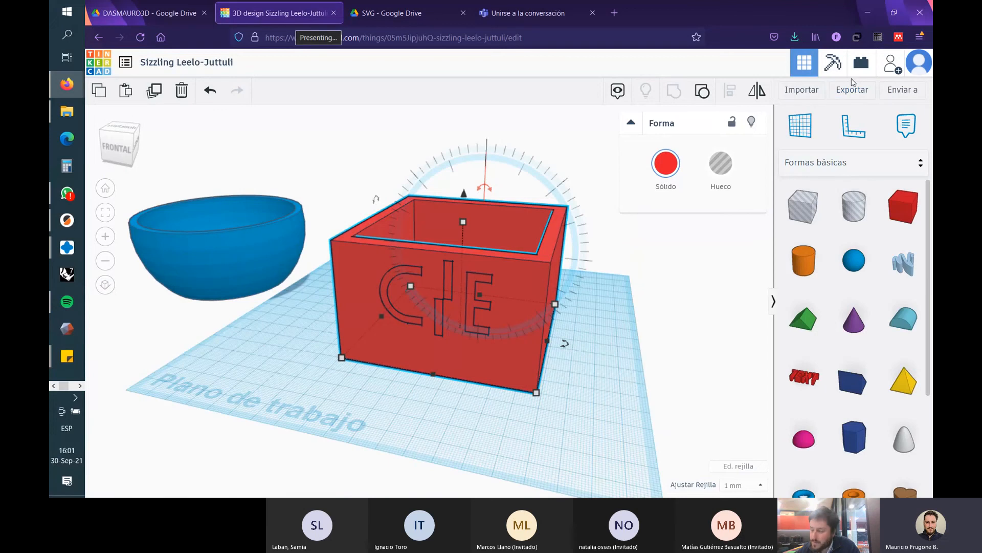
left_click(853, 90)
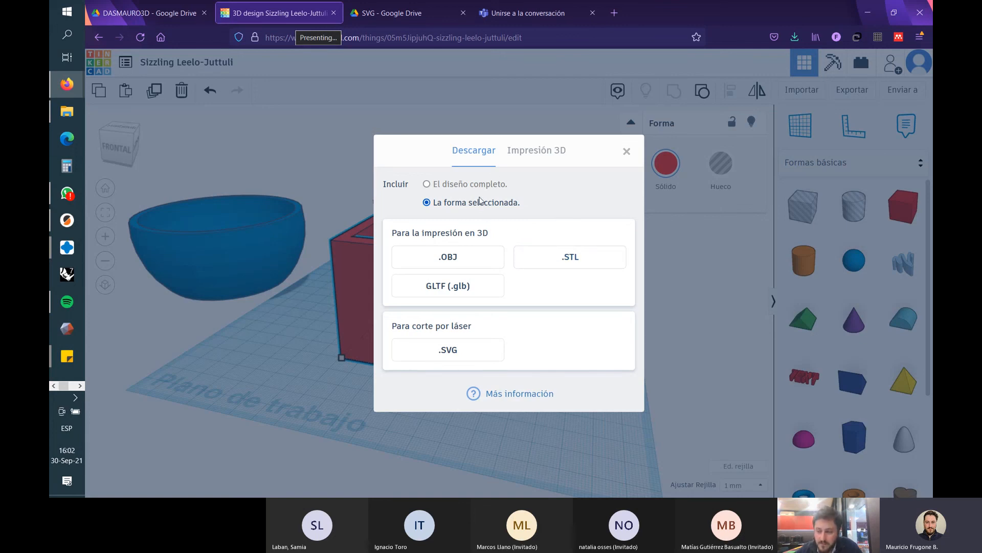
left_click(431, 185)
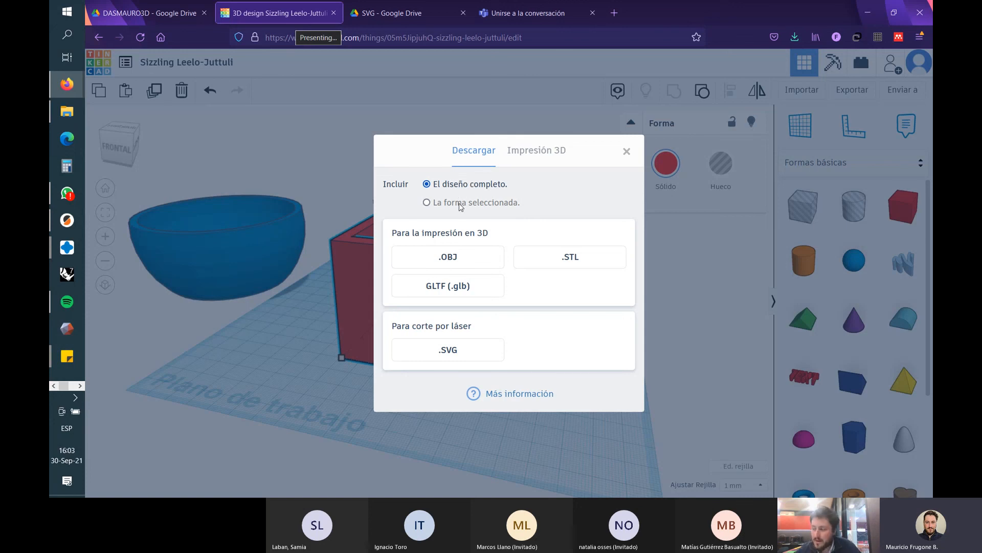
left_click(436, 203)
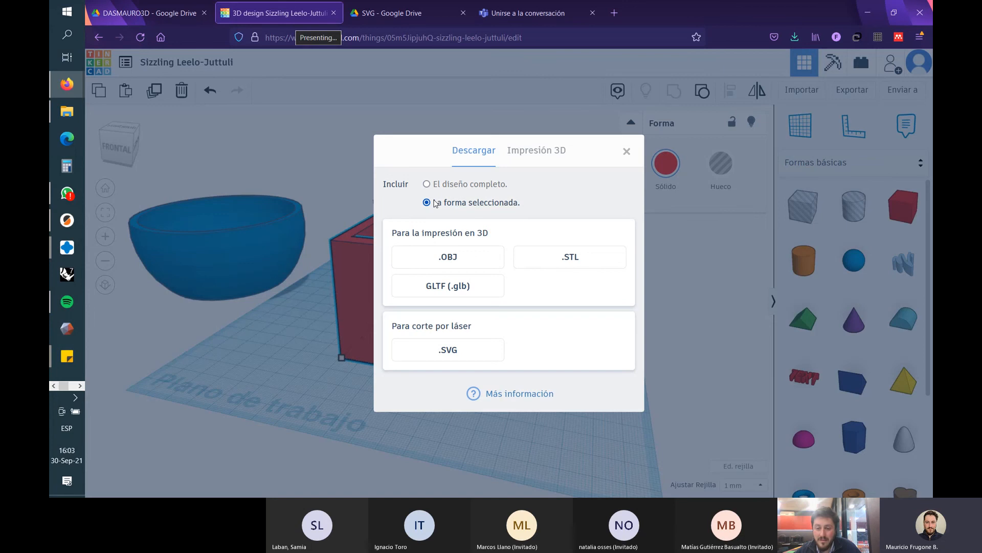
left_click(625, 153)
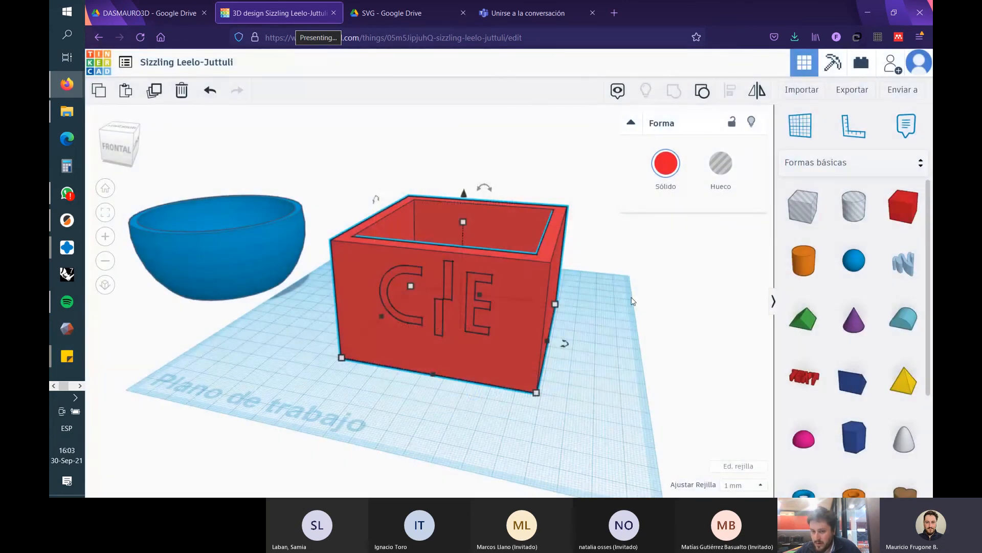
- Export only the selected red box as an STL and save the file Sizzling Leelo-Juttuli.stl
left_click(477, 281)
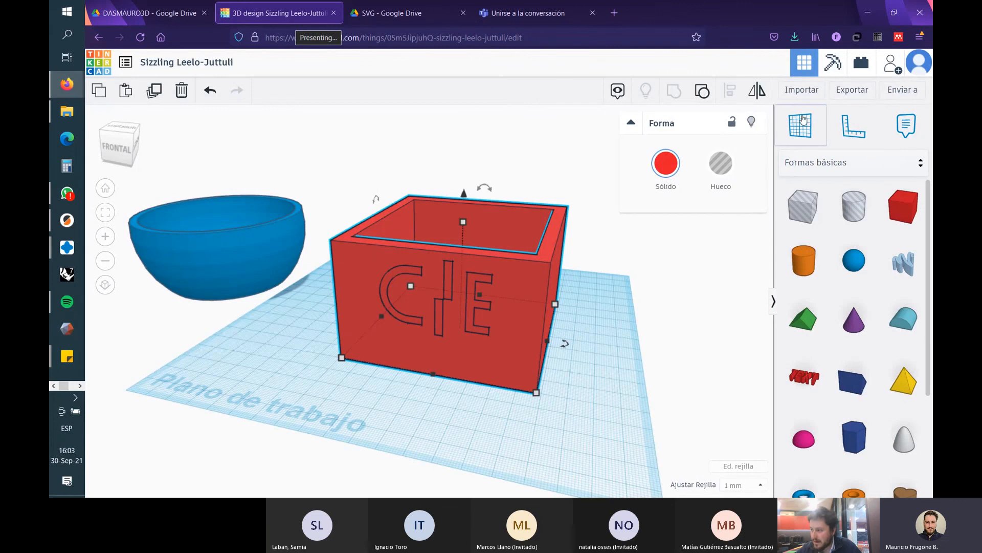
left_click(870, 97)
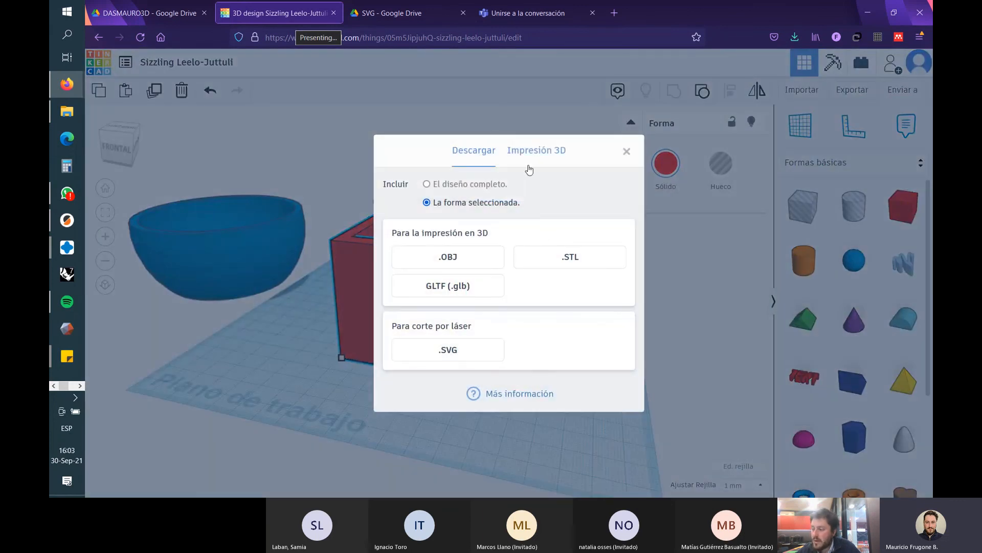
left_click(579, 257)
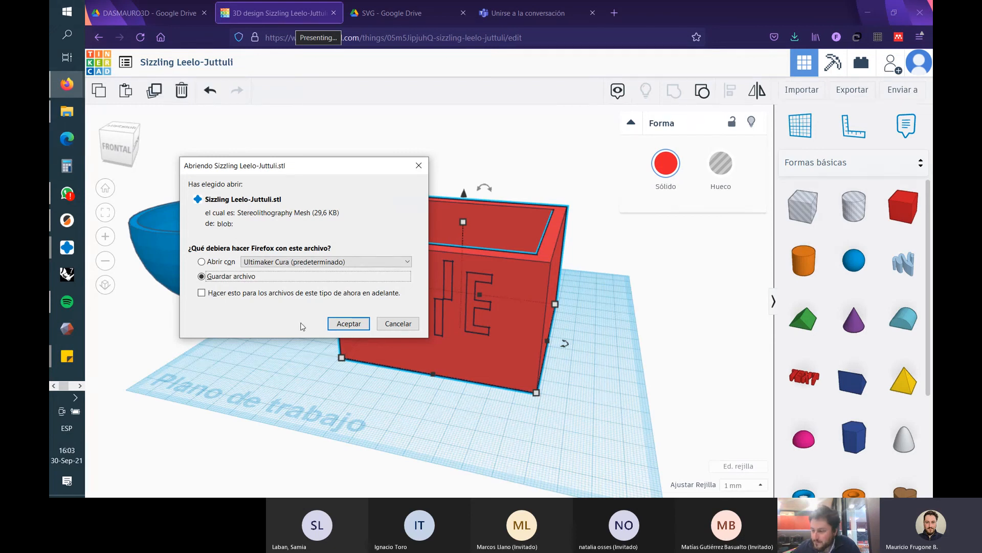
left_click(350, 323)
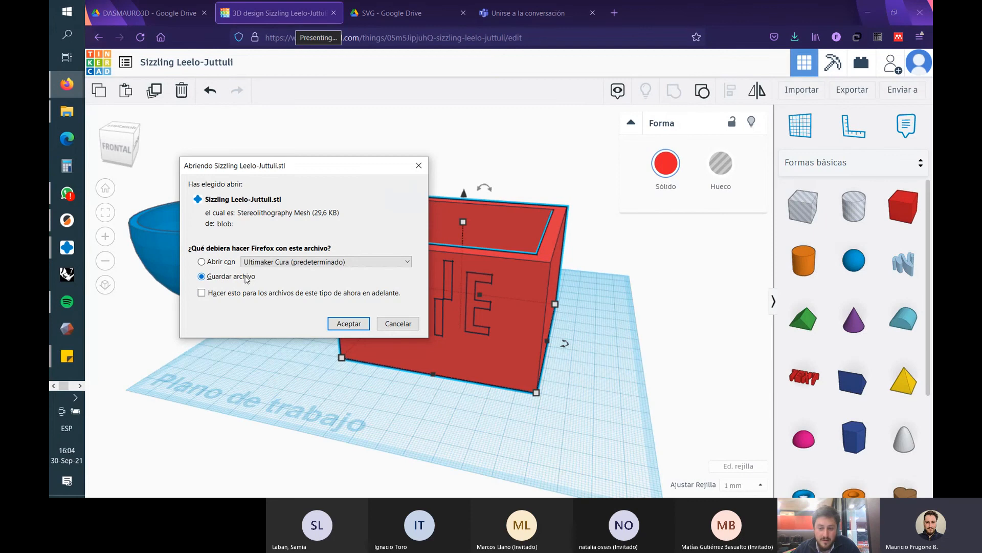
left_click(351, 322)
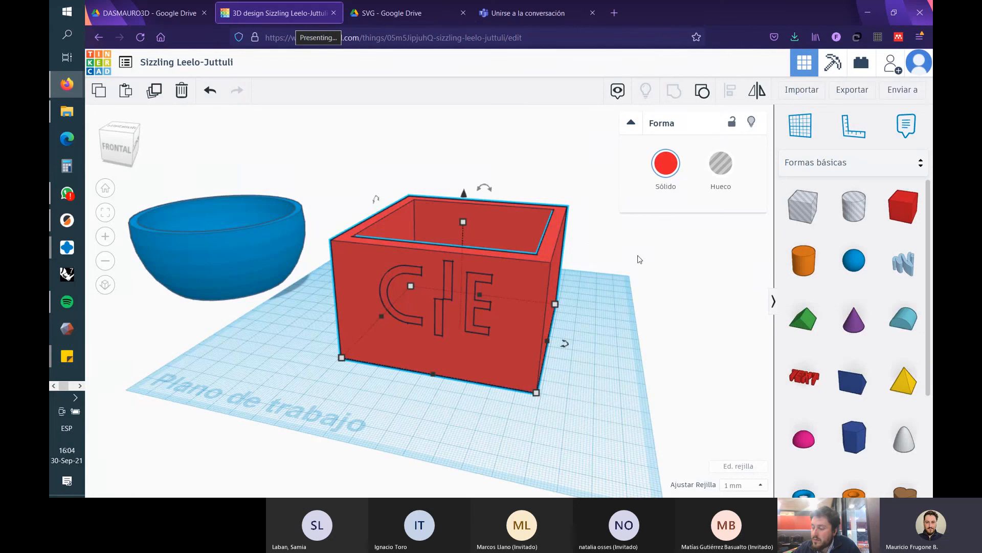
- Export the selected red box as an STL once more and save the file
scroll(639, 260, "up", 3)
scroll(459, 315, "down", 3)
scroll(300, 231, "up", 5)
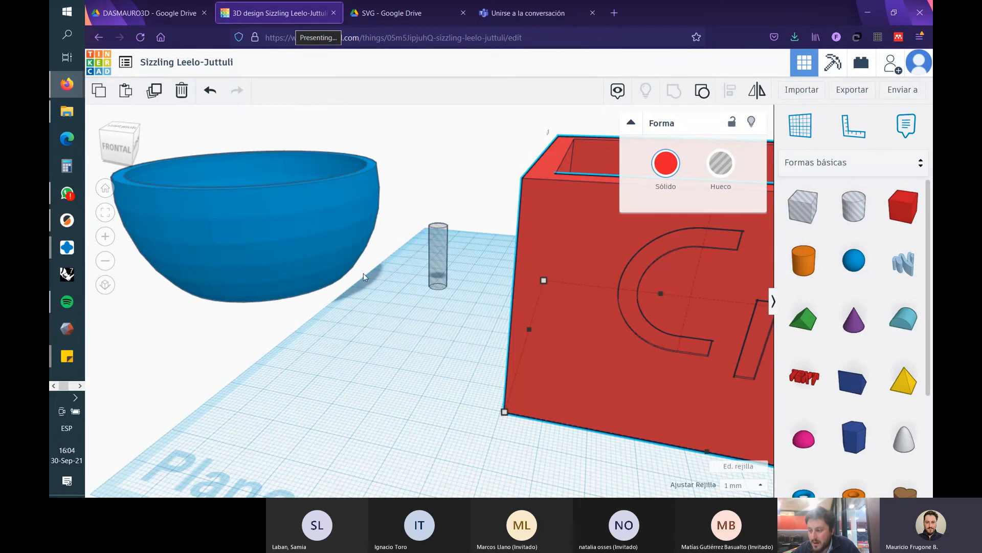
scroll(394, 313, "down", 1)
scroll(394, 312, "down", 2)
middle_click_drag(389, 331, 256, 372)
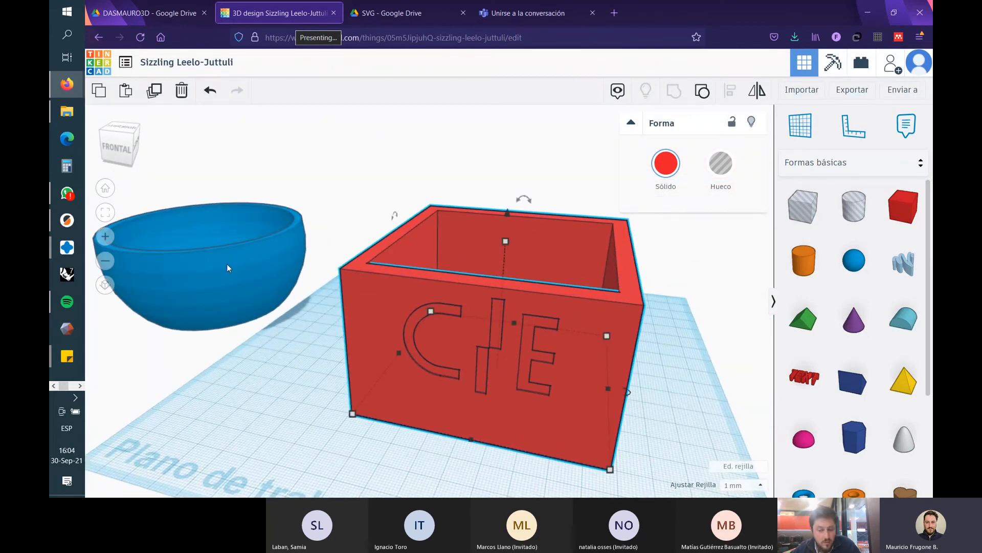
left_click(852, 91)
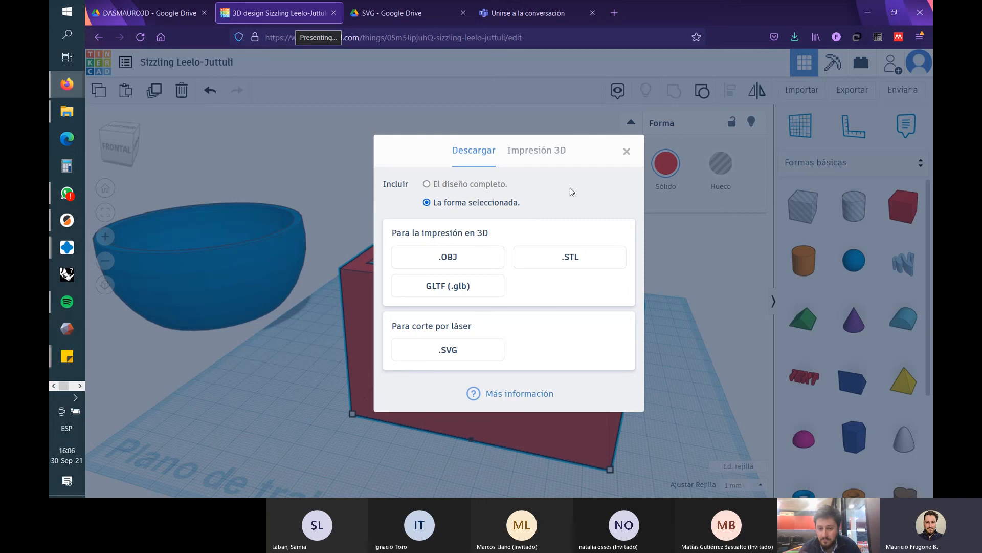
left_click(557, 261)
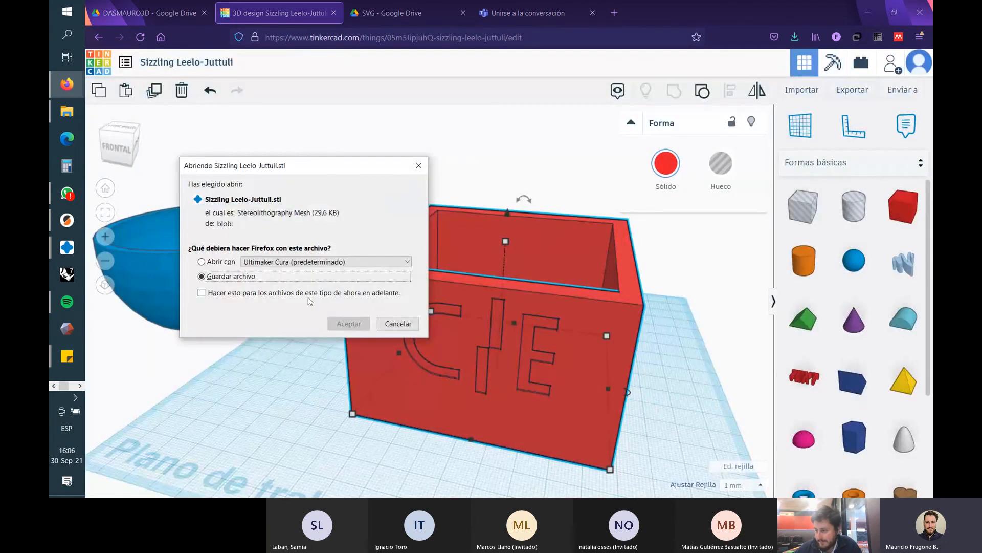
left_click(338, 323)
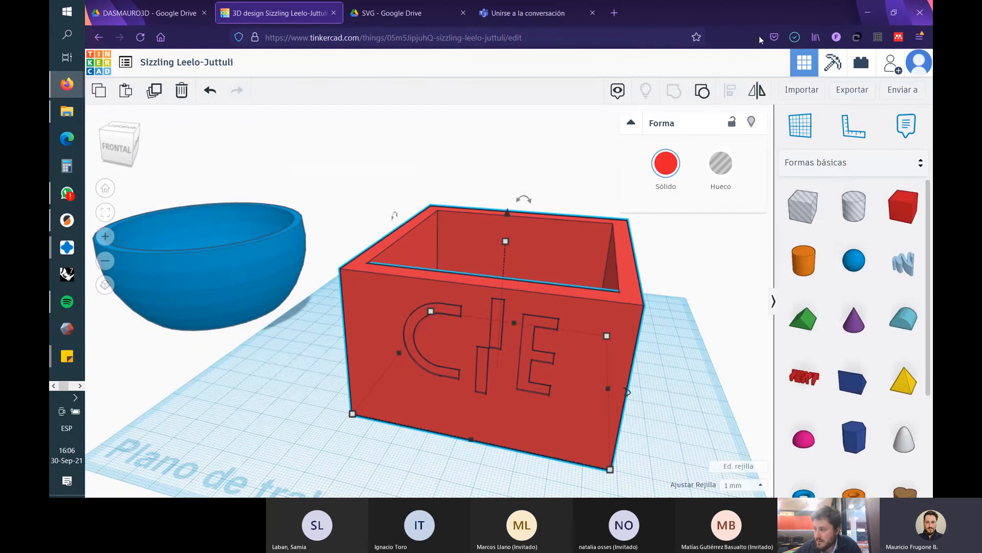
- Check the downloaded STL files in the browser's download list and switch to PrusaSlicer
left_click(794, 37)
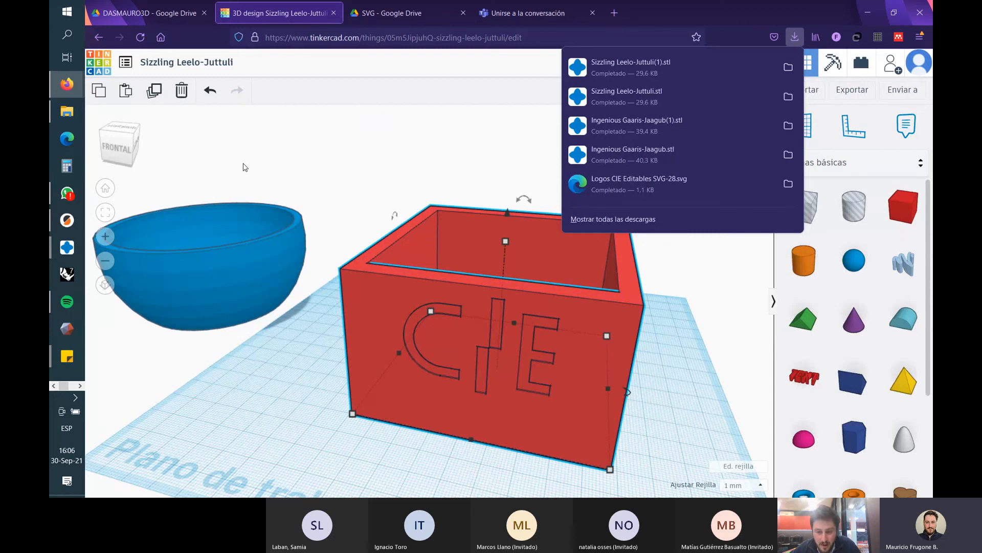
left_click(77, 221)
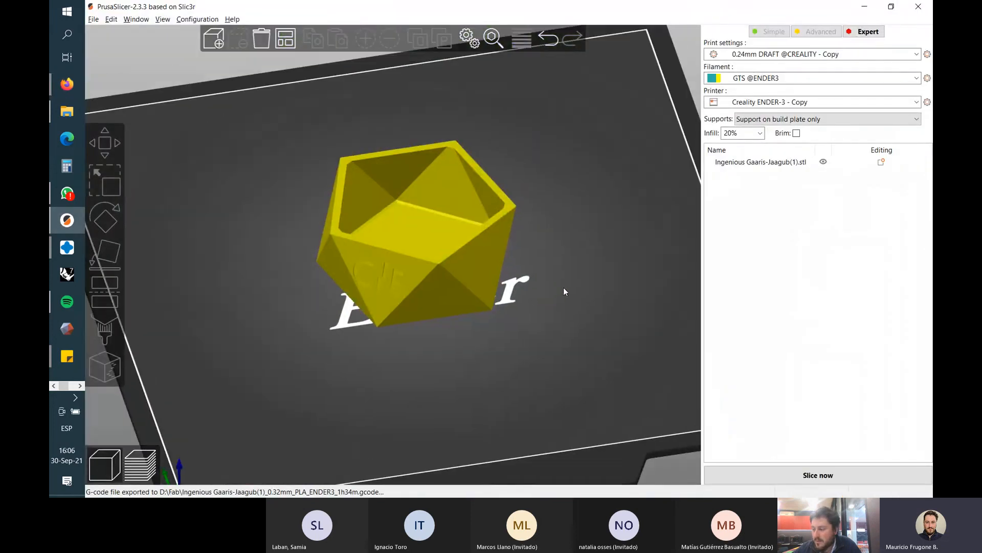
- Examine the yellow faceted planter and the CIE lettering engraved on its side from several angles
middle_click_drag(576, 304, 567, 358)
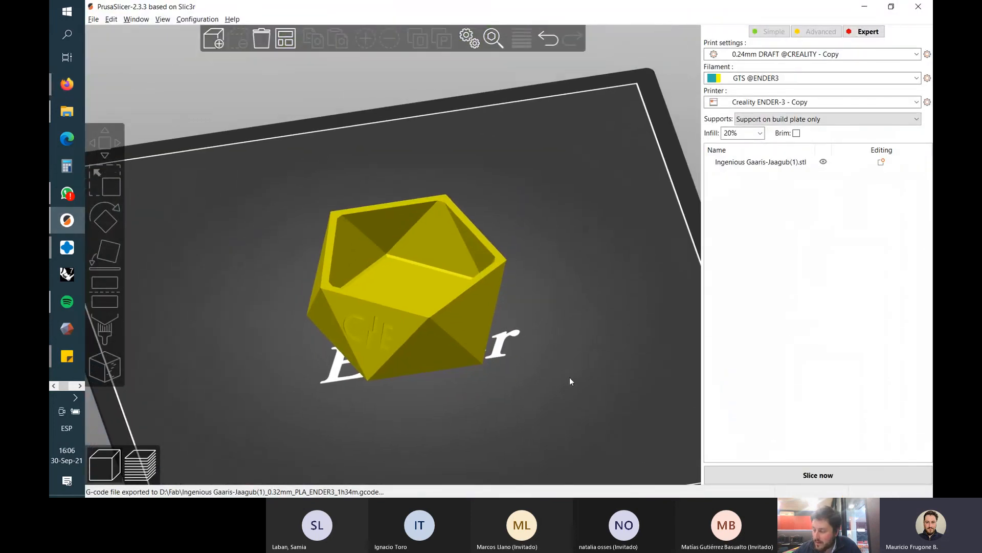
left_click_drag(571, 382, 587, 351)
scroll(403, 325, "up", 3)
middle_click_drag(608, 334, 593, 331)
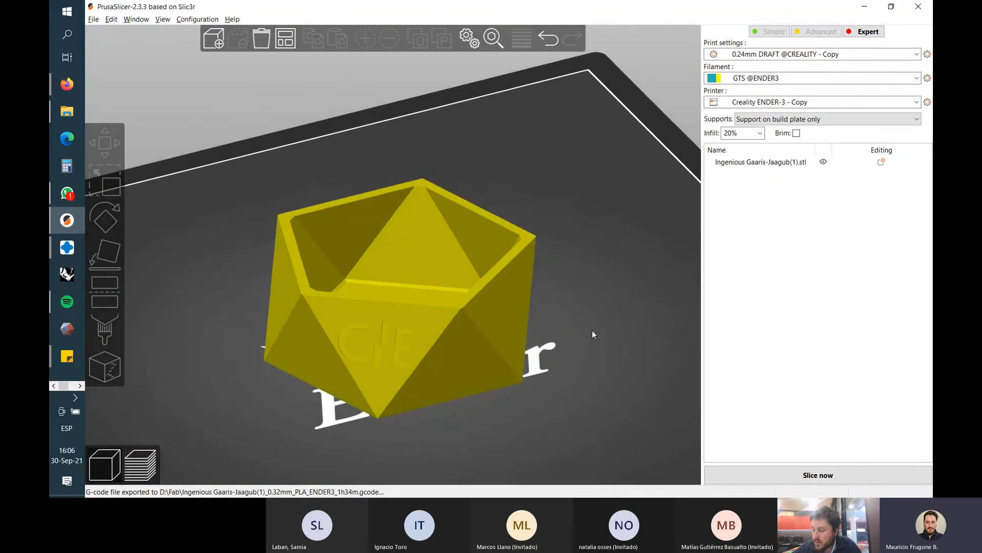
left_click_drag(592, 331, 583, 335)
- Switch to the Tinkercad design in Firefox and place a basic icosahedron on the workplane in front of the blue bowl
mouse_move(67, 84)
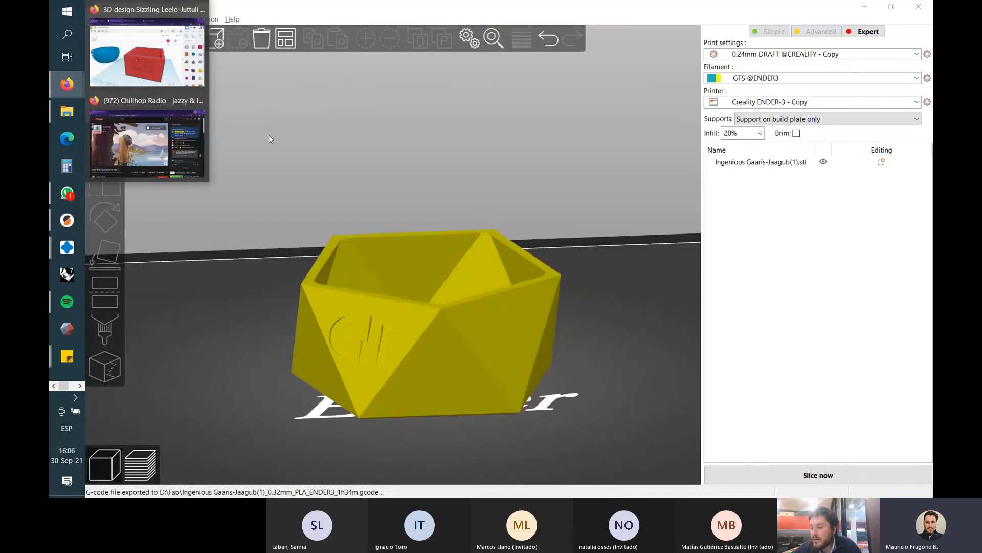
left_click(172, 76)
scroll(804, 317, "down", 3)
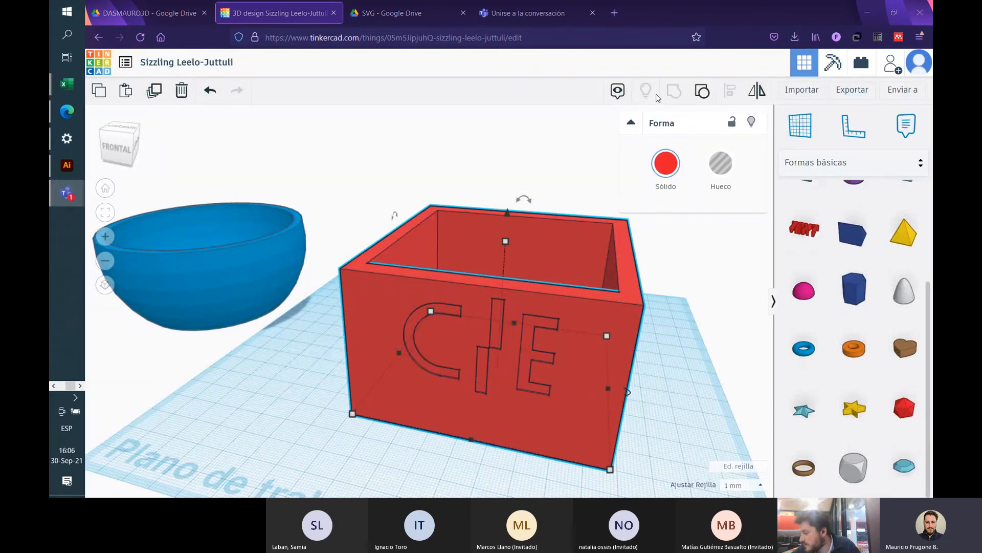
scroll(854, 317, "up", 3)
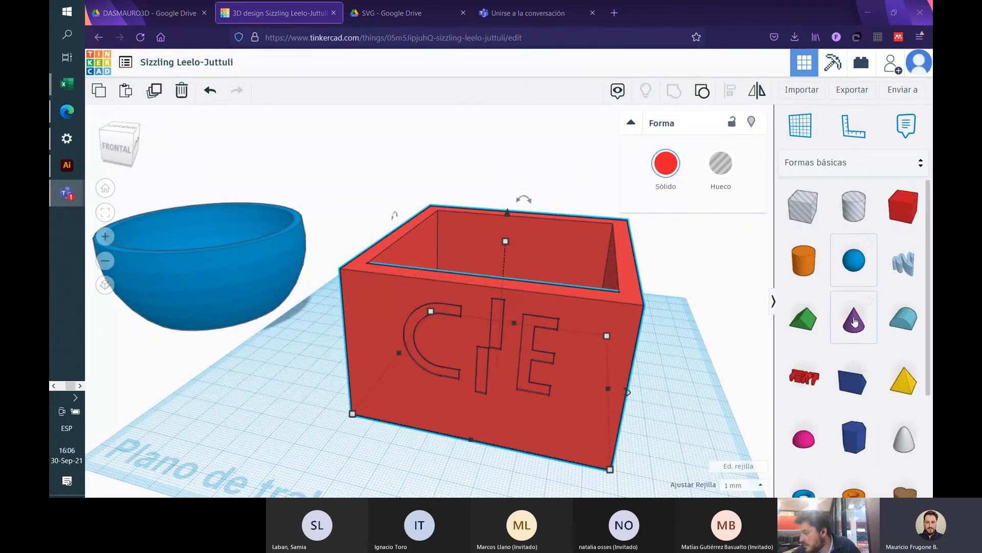
scroll(852, 323, "down", 3)
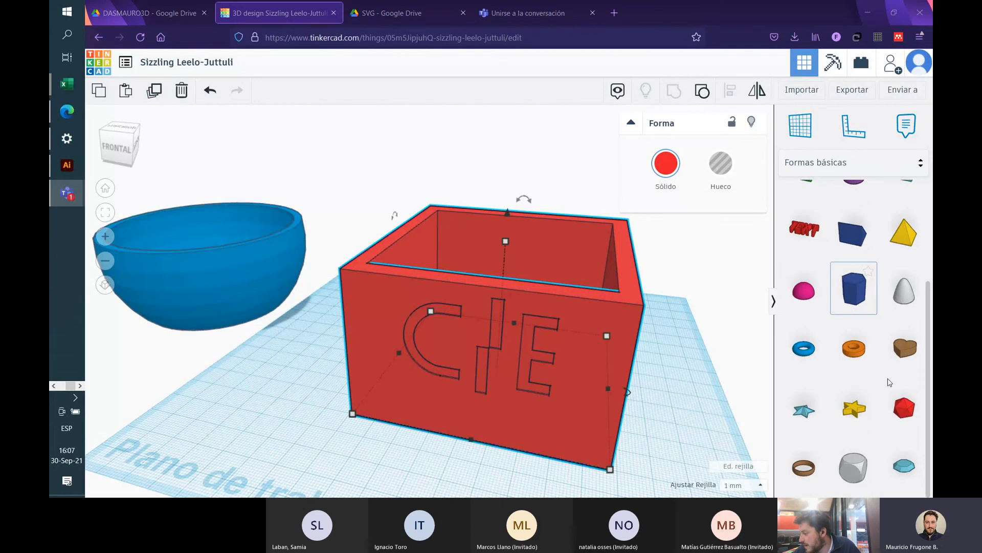
left_click_drag(904, 408, 241, 409)
scroll(362, 435, "down", 3)
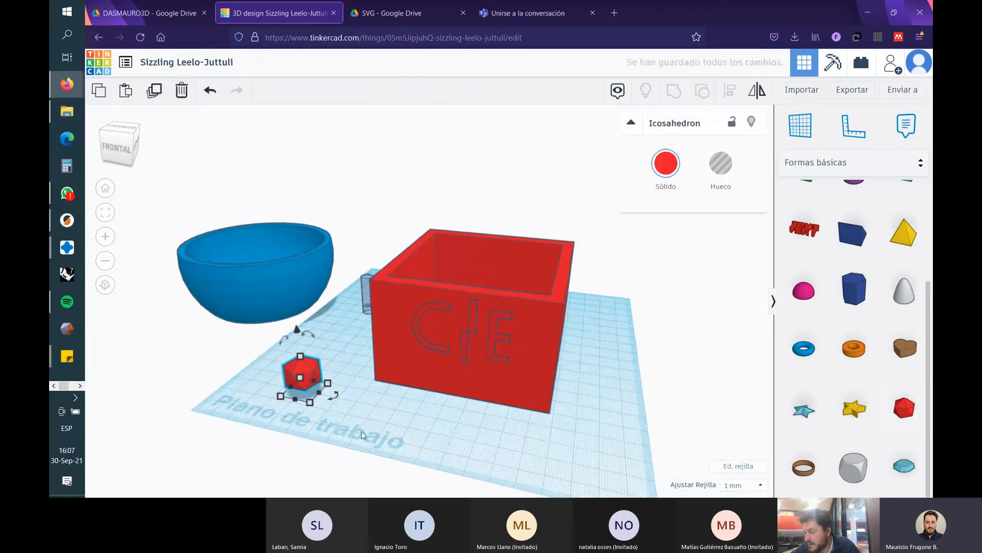
left_click(391, 420)
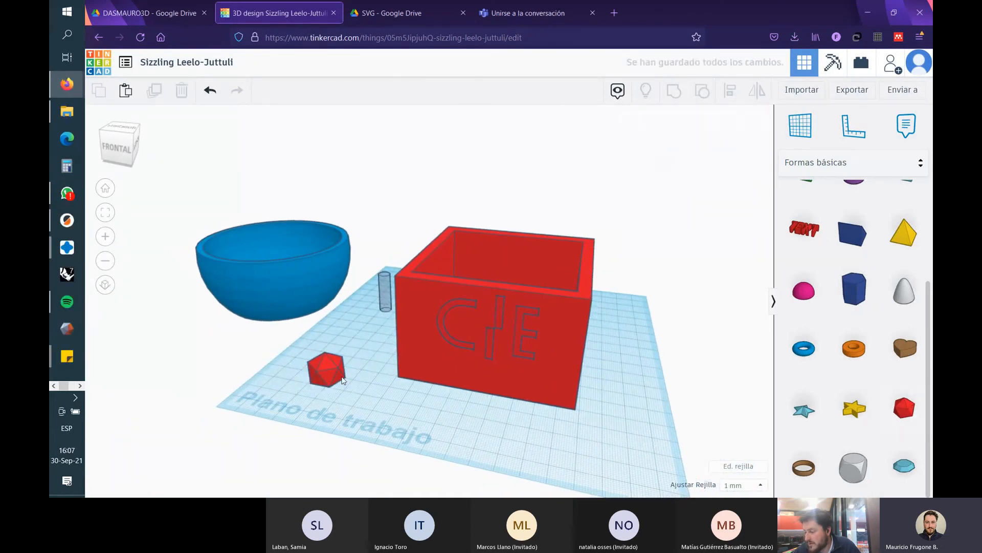
- Scale the icosahedron up uniformly until it is larger than the red box
left_click(342, 378)
left_click_drag(358, 414, 493, 410)
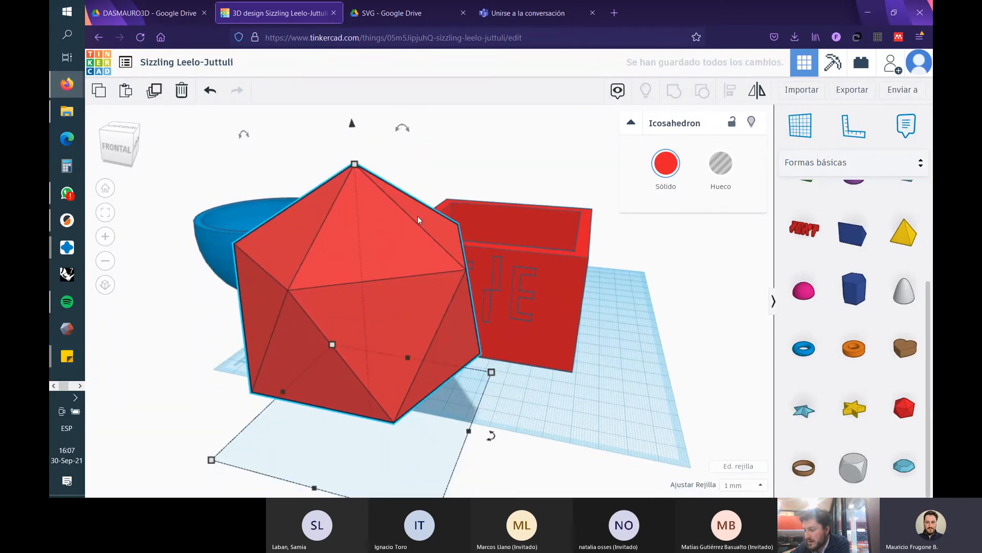
left_click(572, 435)
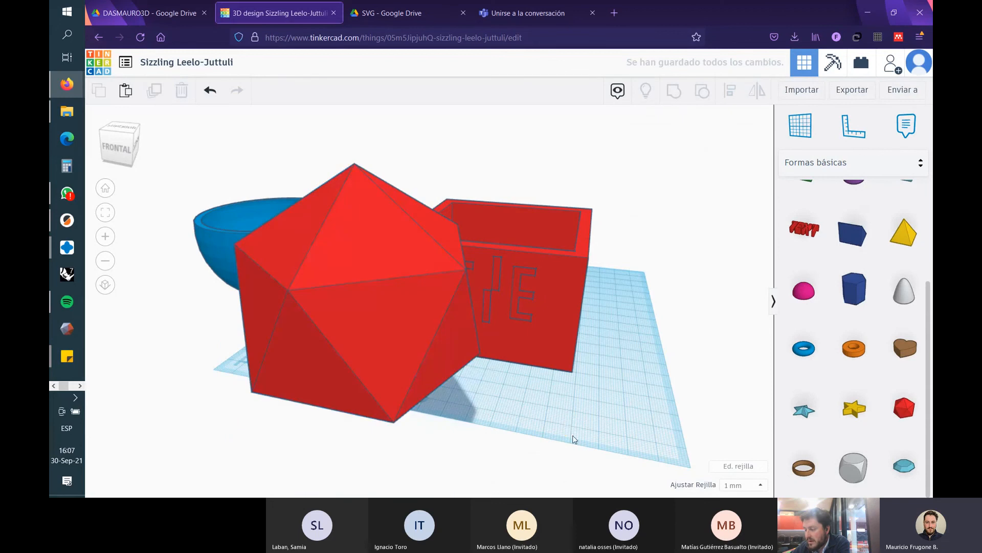
right_click_drag(572, 435, 411, 300)
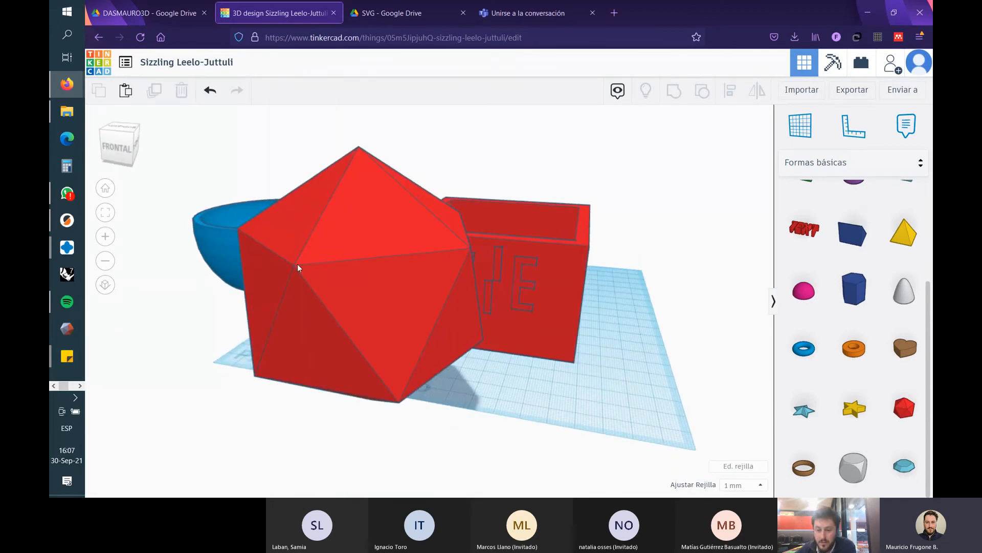
- Move the enlarged icosahedron to the right of the red box and view it from several angles
left_click_drag(408, 321, 693, 274)
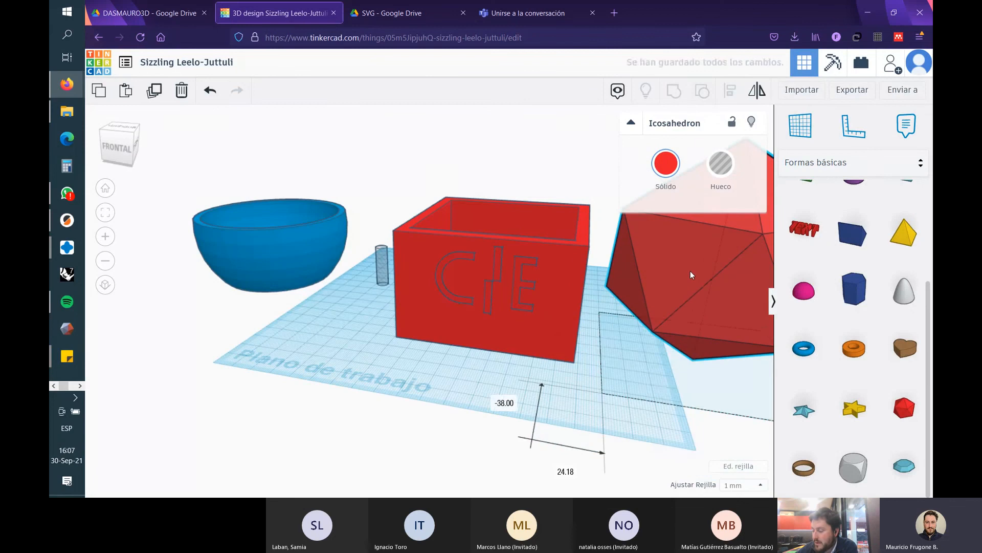
right_click_drag(634, 332, 583, 331)
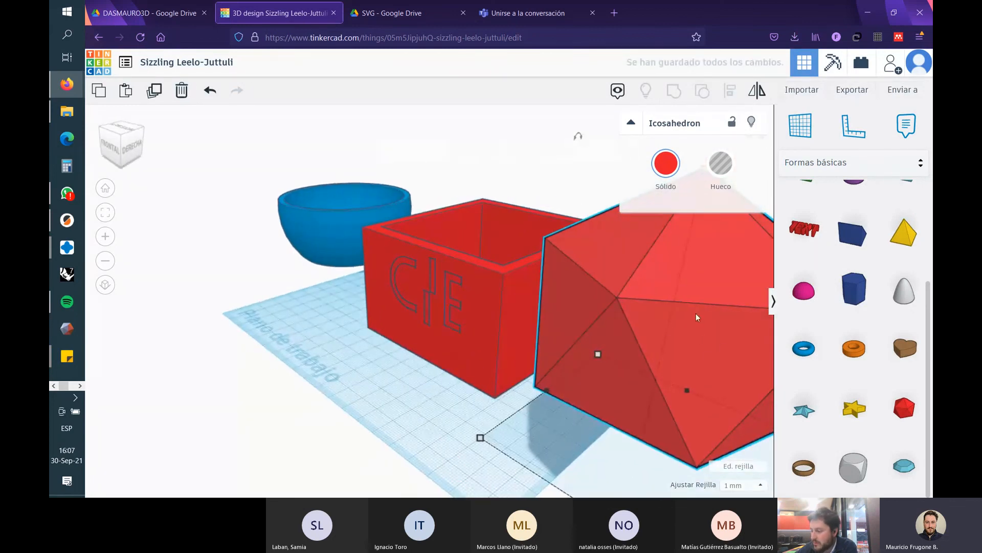
right_click_drag(446, 387, 366, 378)
right_click_drag(411, 418, 568, 410)
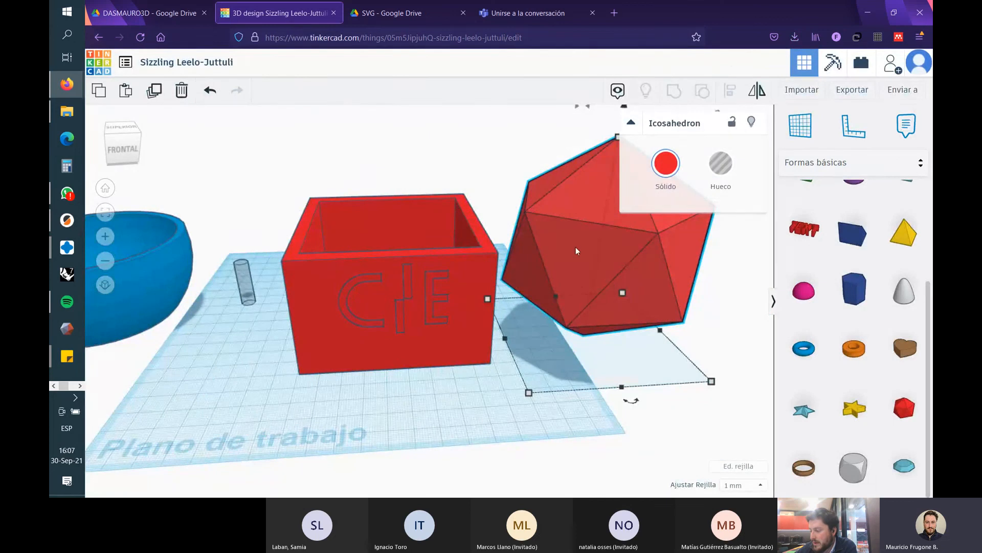
- Delete the icosahedron from the workplane
middle_click_drag(704, 295, 705, 326)
left_click(671, 326)
right_click_drag(671, 327, 557, 295)
left_click(558, 296)
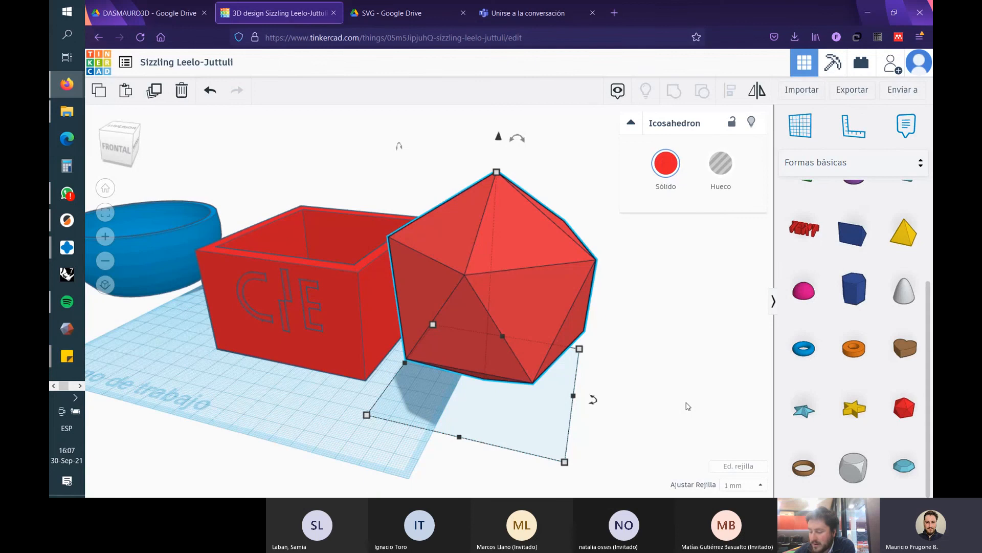
key("Delete")
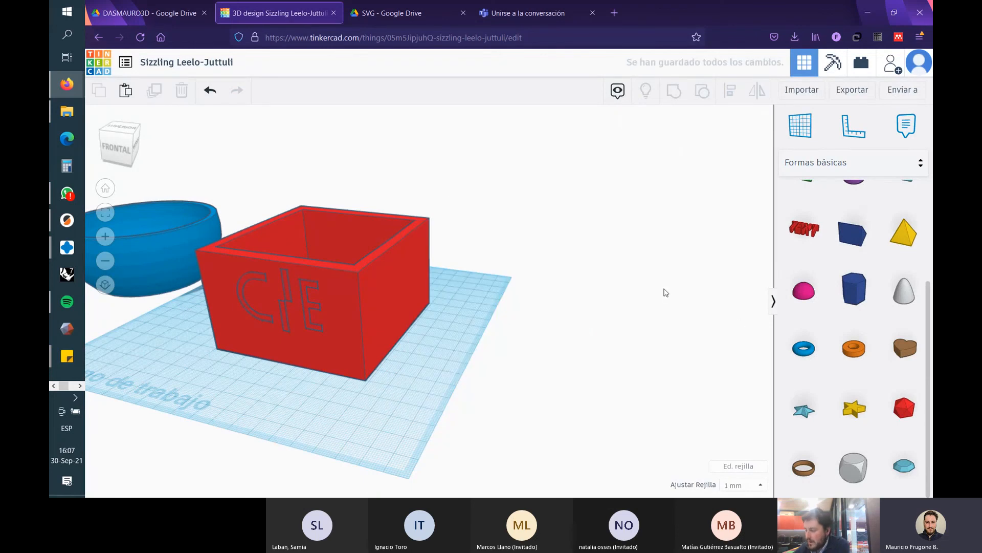
- Switch to PrusaSlicer and delete the Ingenious Gaaris-Jaagub(1).stl model from the build plate
key("alt+Tab")
key("alt+Tab")
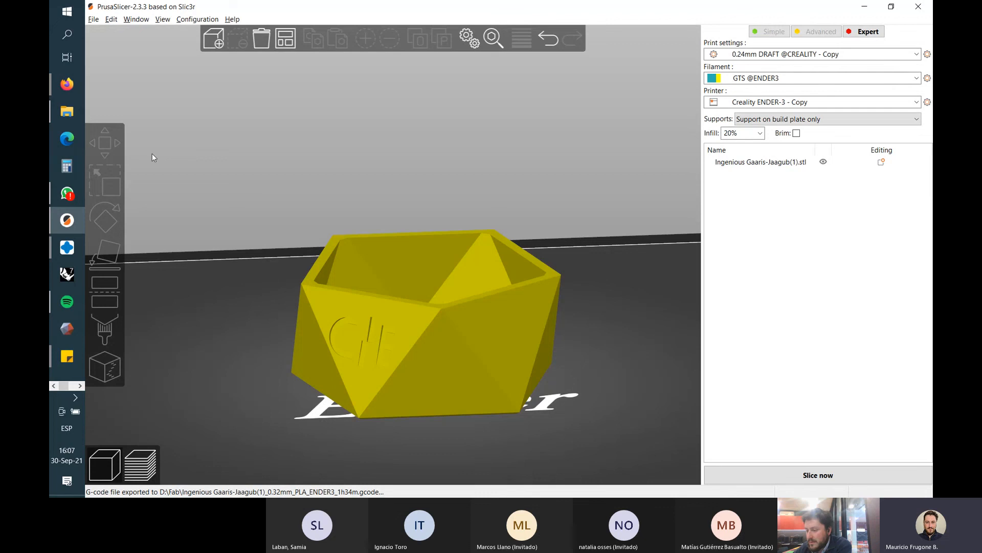
left_click(358, 276)
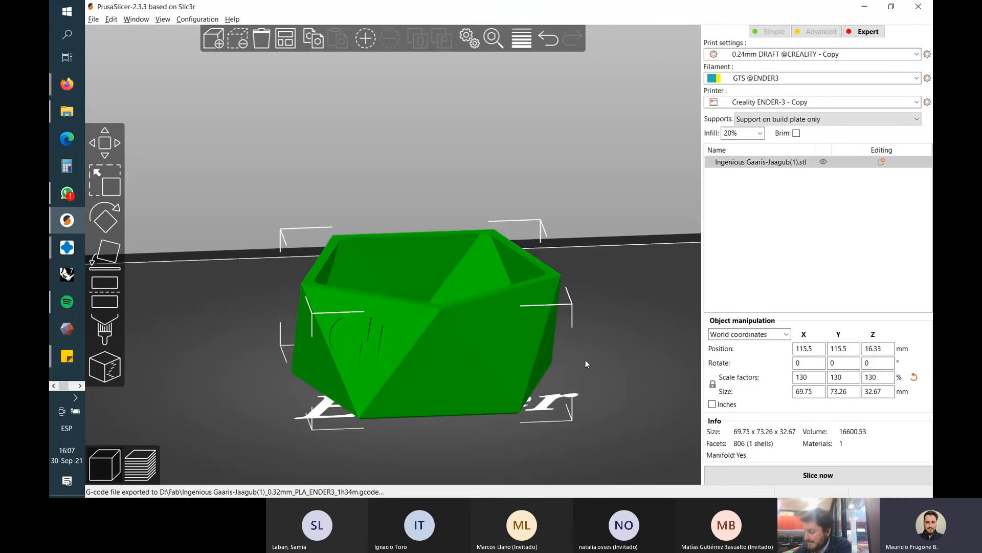
key("Delete")
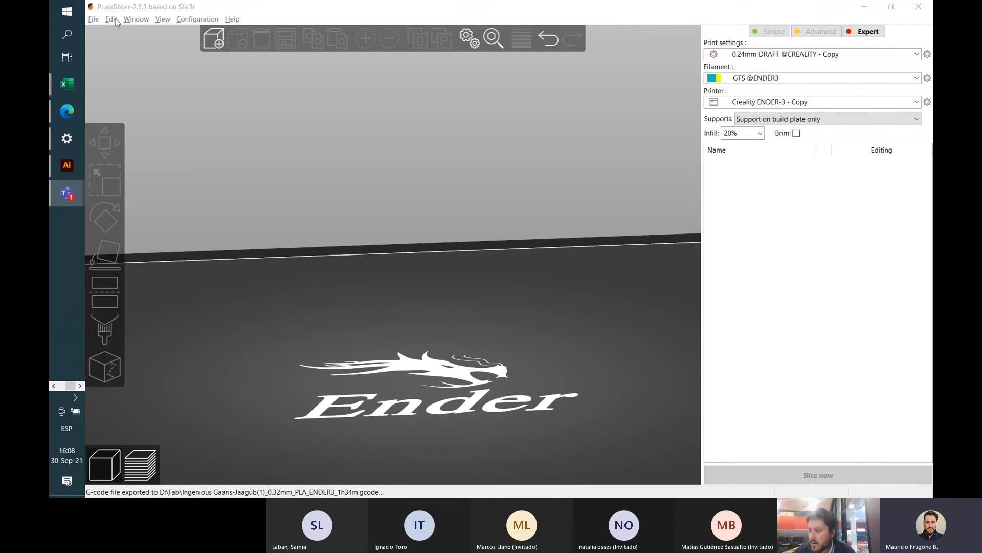
- Restore the slicer to a smaller window, start the Configuration Wizard and cancel its offer to install updated bundles
left_click_drag(207, 6, 240, 95)
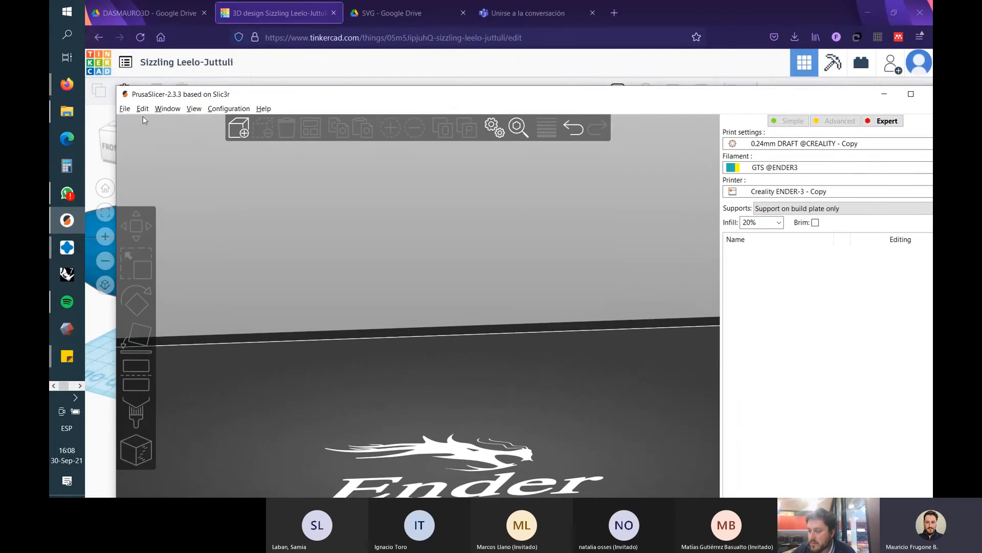
left_click(124, 108)
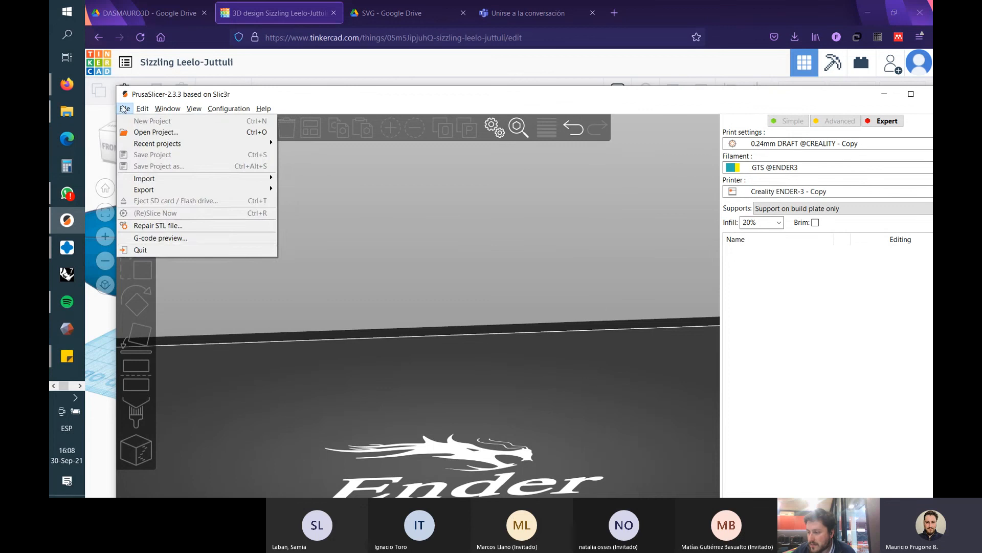
mouse_move(218, 112)
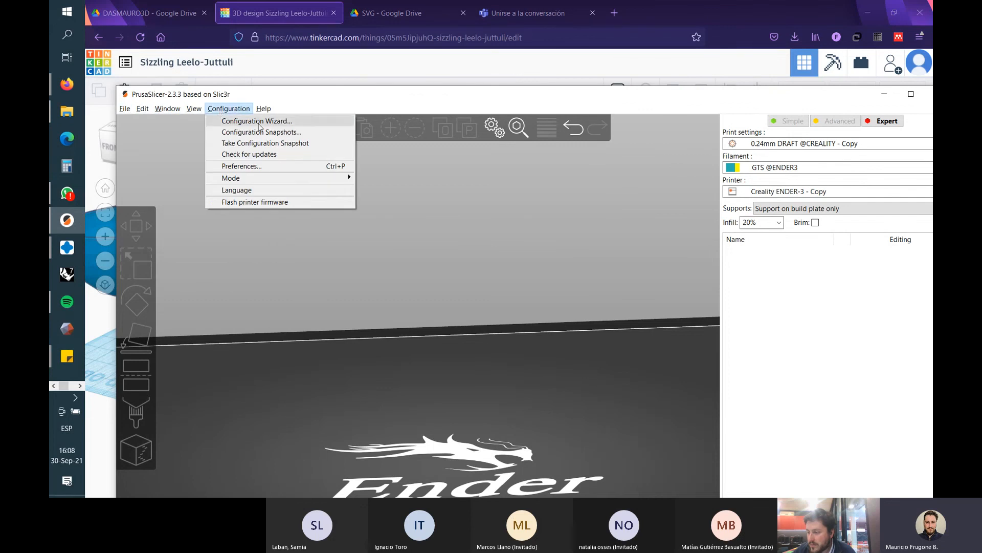
left_click(257, 123)
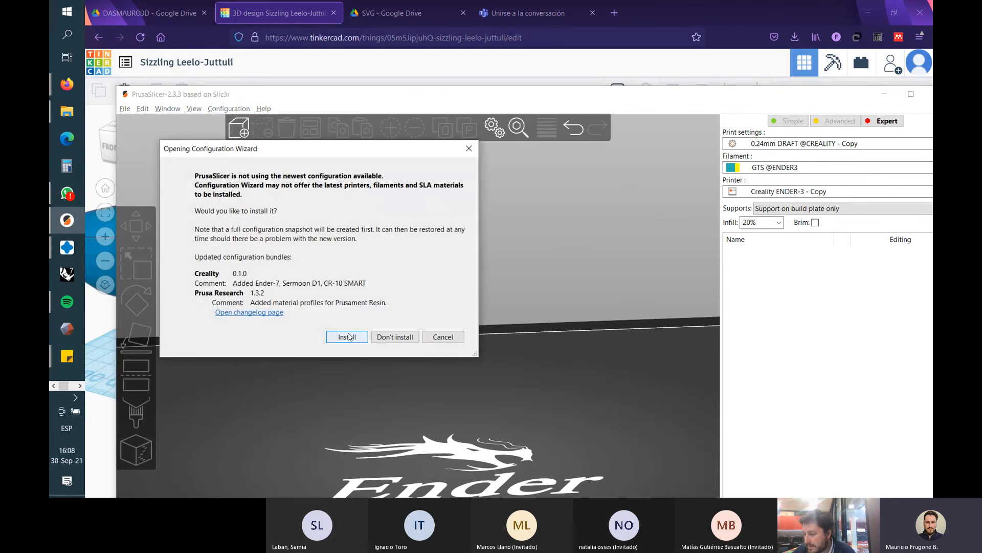
left_click(442, 336)
- Open the slicer's preferences and close them
left_click(229, 108)
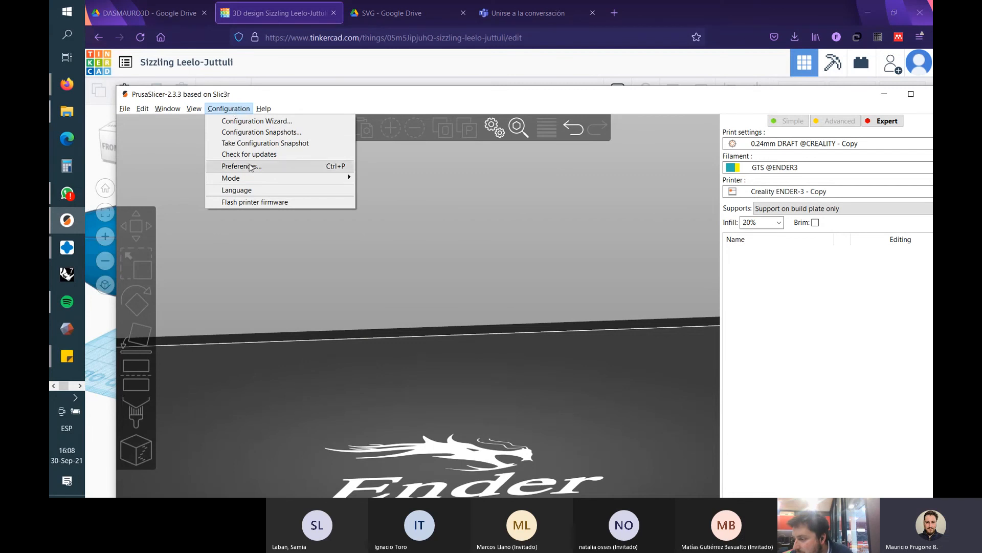
left_click(242, 166)
left_click(675, 184)
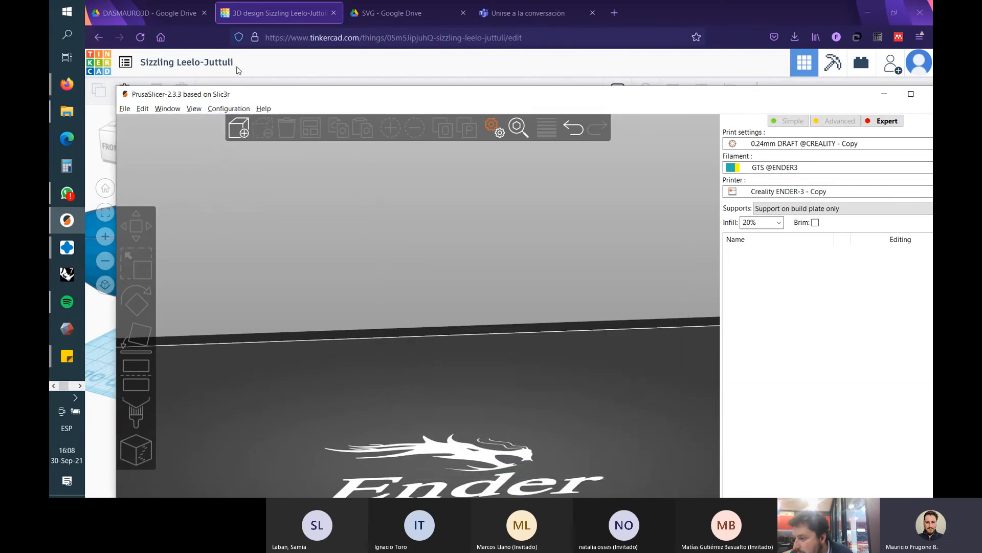
- Open the Configuration Wizard without installing the updated configuration bundles, and close it
left_click(263, 108)
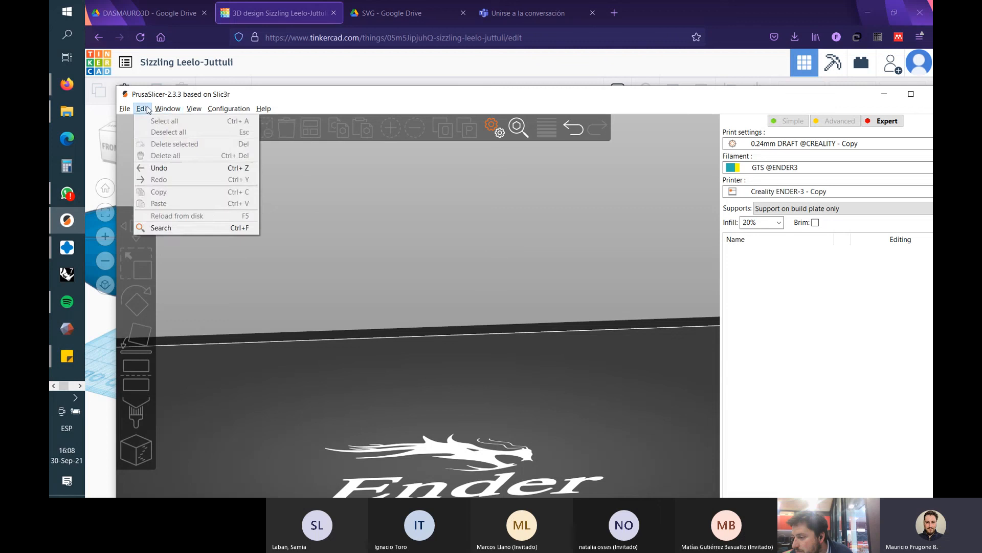
mouse_move(128, 108)
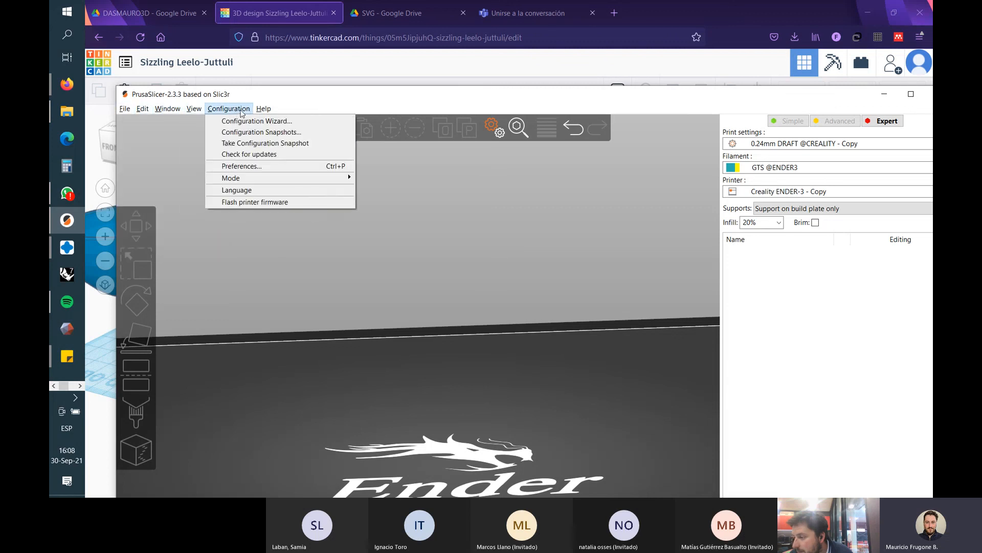
mouse_move(261, 111)
mouse_move(224, 114)
left_click(235, 121)
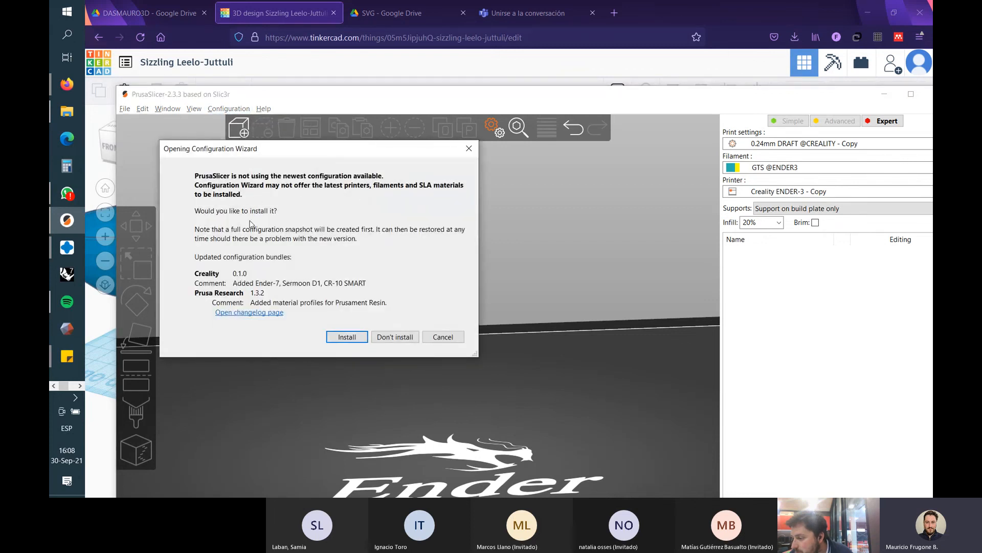
left_click(395, 337)
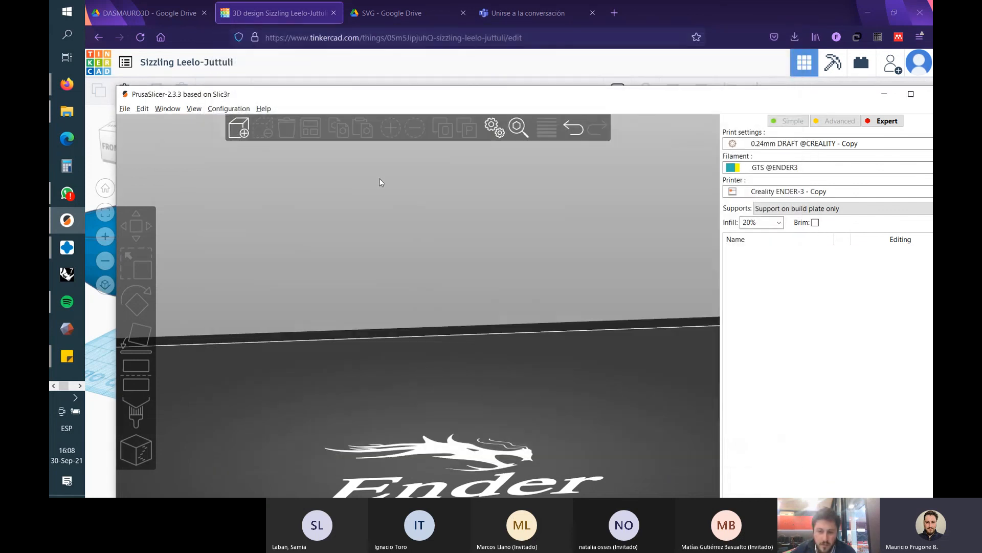
left_click(225, 109)
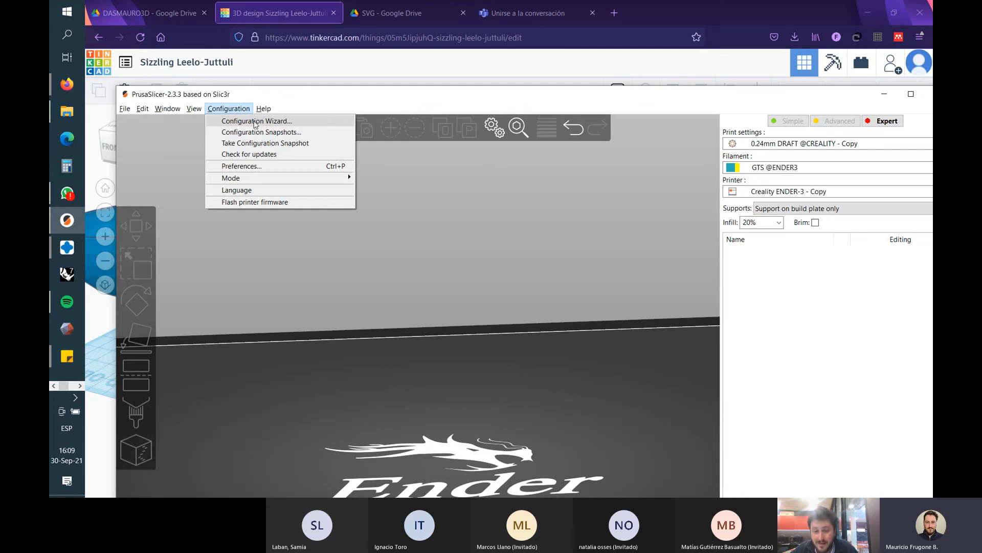
left_click(324, 249)
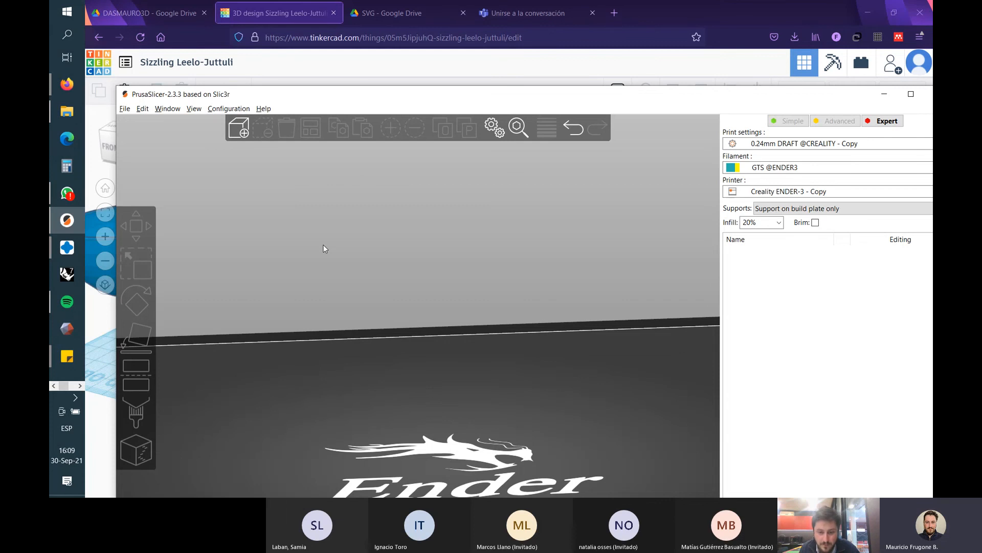
left_click(239, 128)
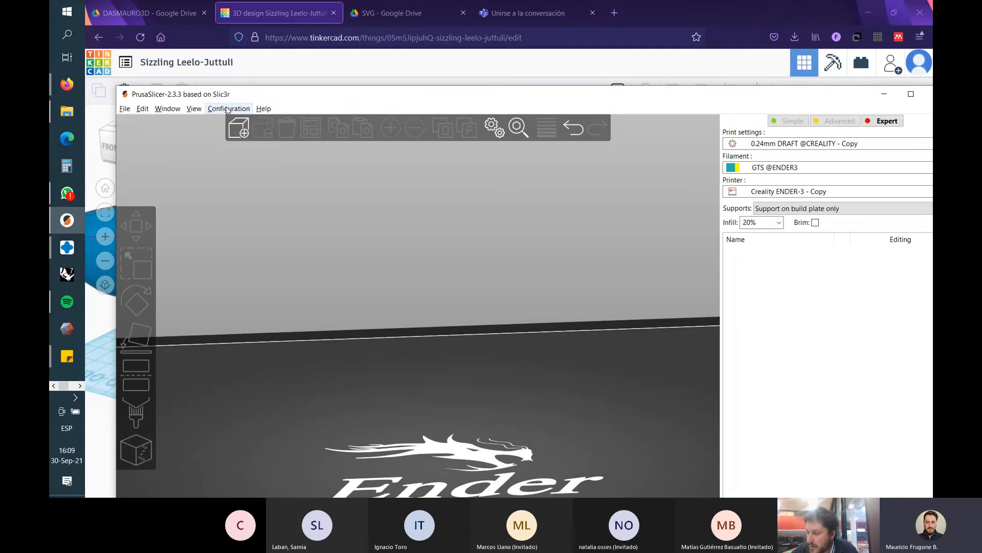
- Open the Configuration Wizard without installing the updated bundles and view the Prusa FFF printers
left_click(228, 108)
left_click(232, 122)
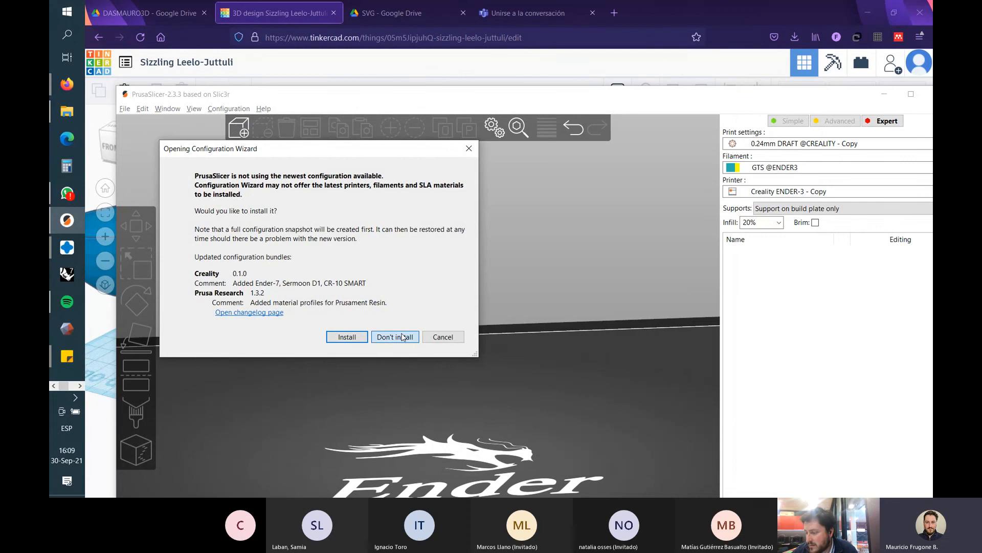
left_click(402, 338)
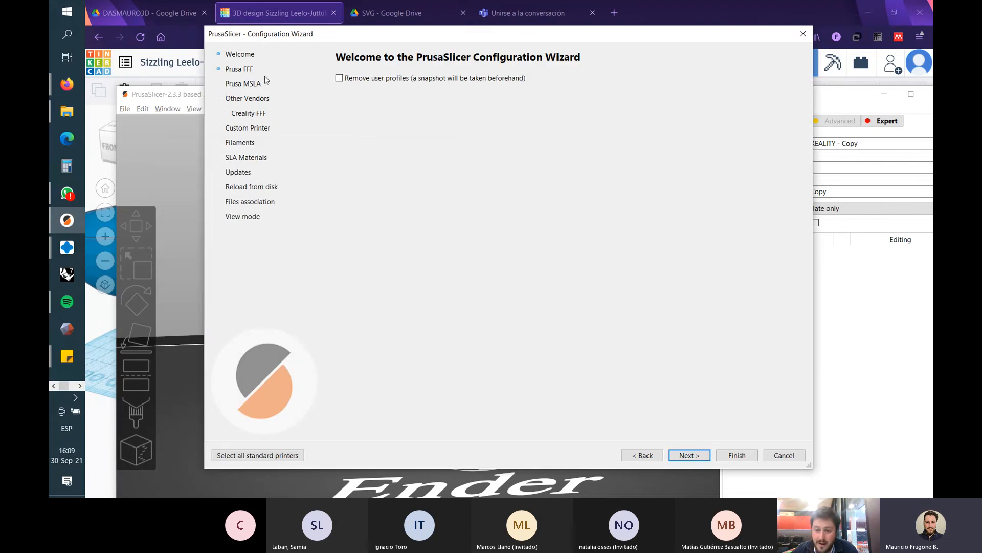
left_click(242, 70)
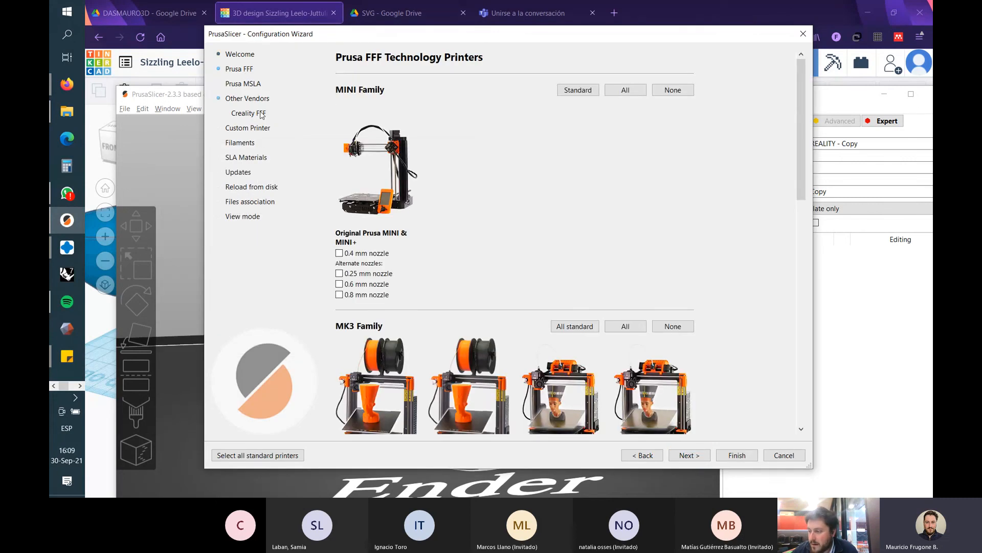
- Enable Anycubic among the other printer vendors in the Configuration Wizard
scroll(559, 201, "down", 5)
scroll(532, 206, "up", 5)
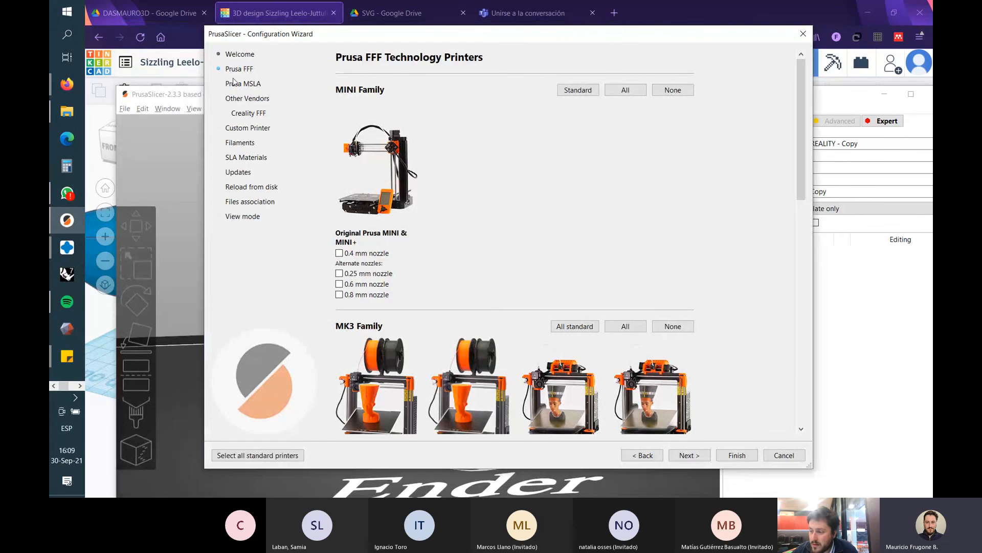
left_click(249, 100)
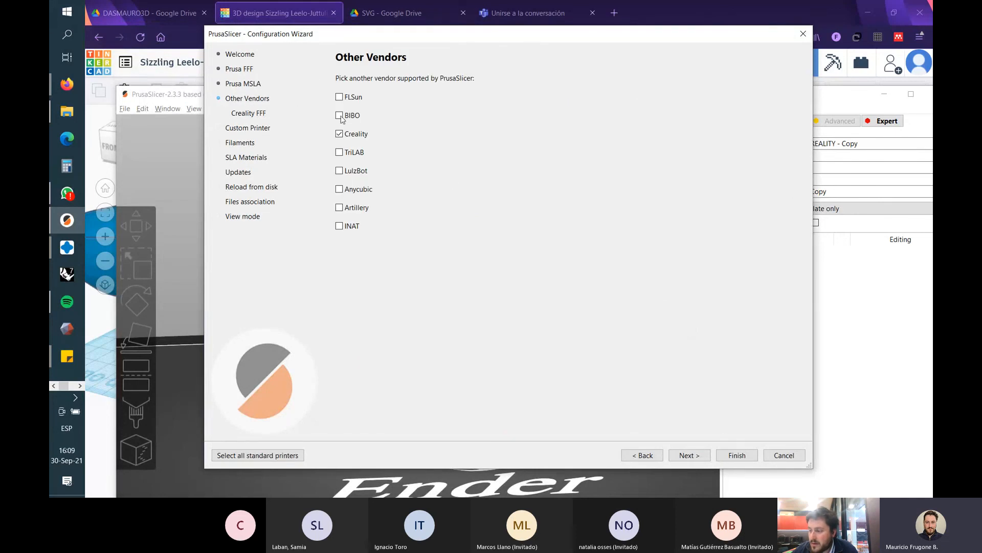
left_click(340, 189)
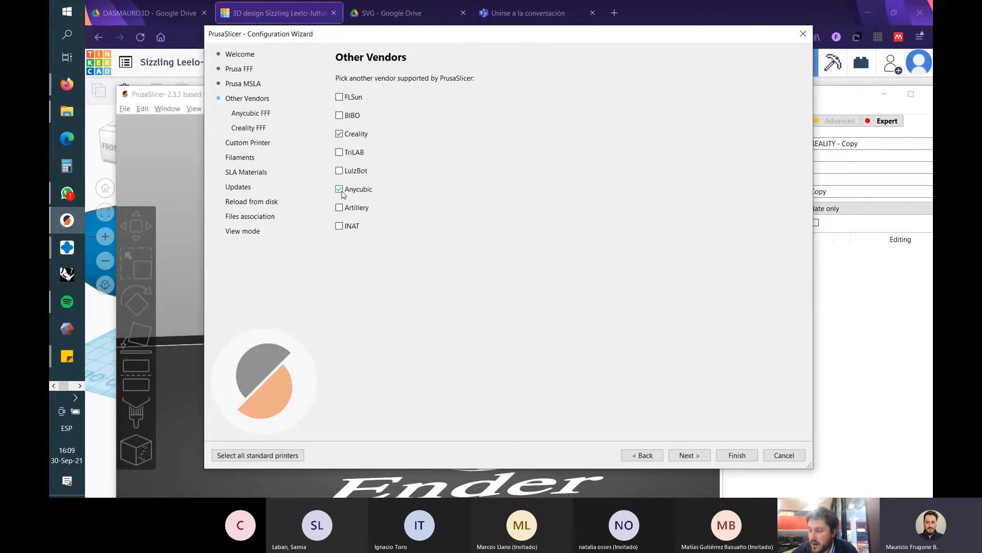
left_click(339, 189)
left_click(339, 189)
- Look through the Creality FFF printer models, from the Ender family to the CR family
left_click(249, 128)
scroll(395, 172, "down", 3)
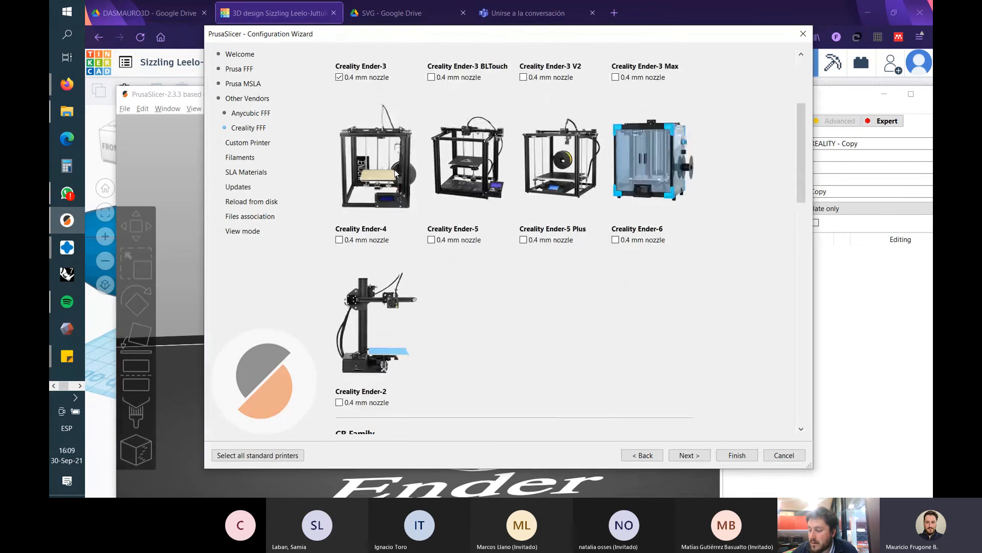
scroll(508, 260, "down", 15)
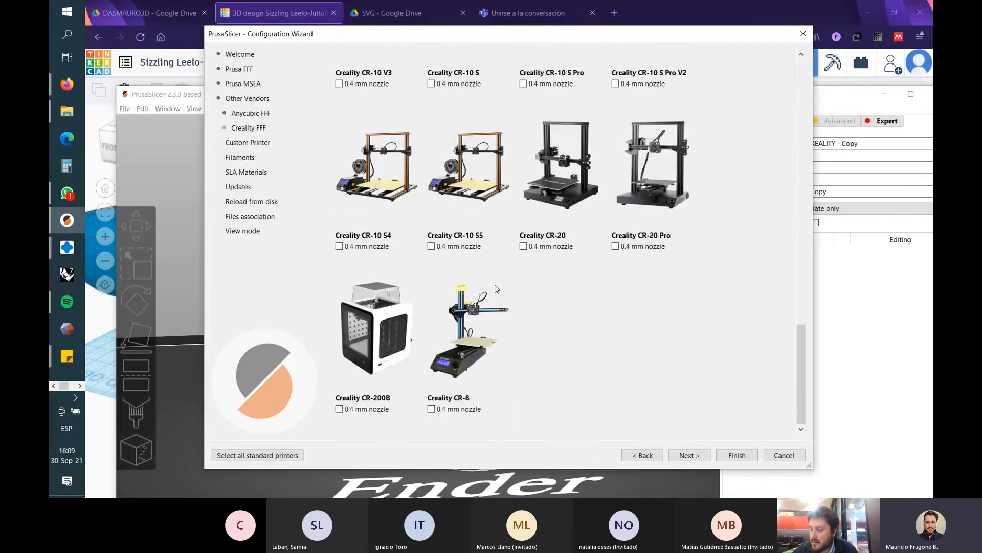
scroll(491, 281, "up", 20)
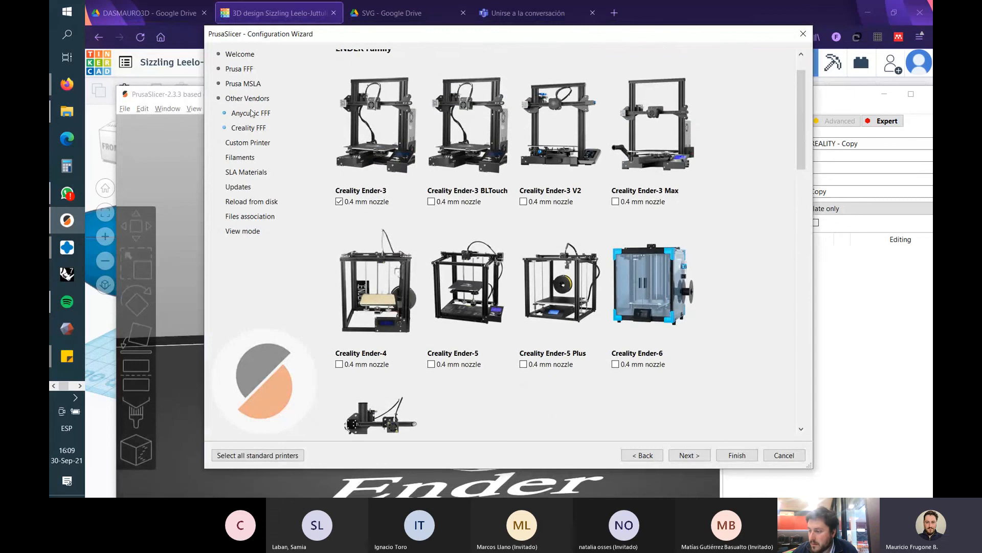
scroll(444, 162, "down", 3)
scroll(460, 162, "up", 8)
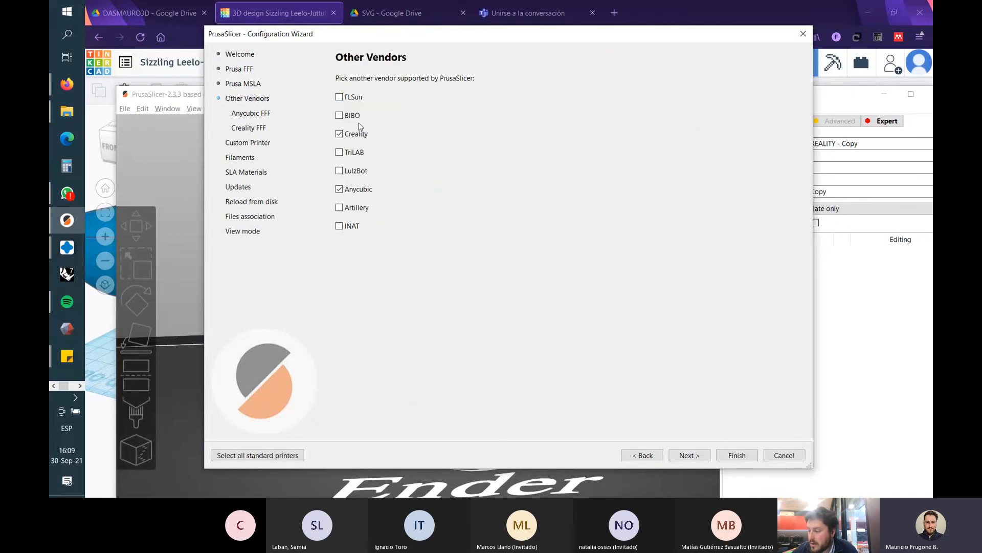
- Enable Artillery as another printer vendor and view the printer pages of the enabled vendors
left_click(340, 207)
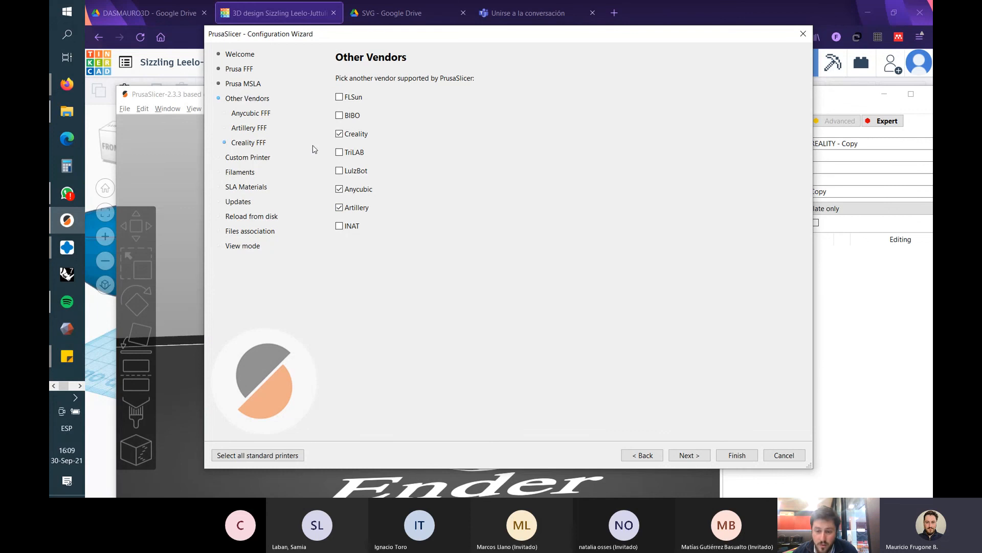
left_click(249, 118)
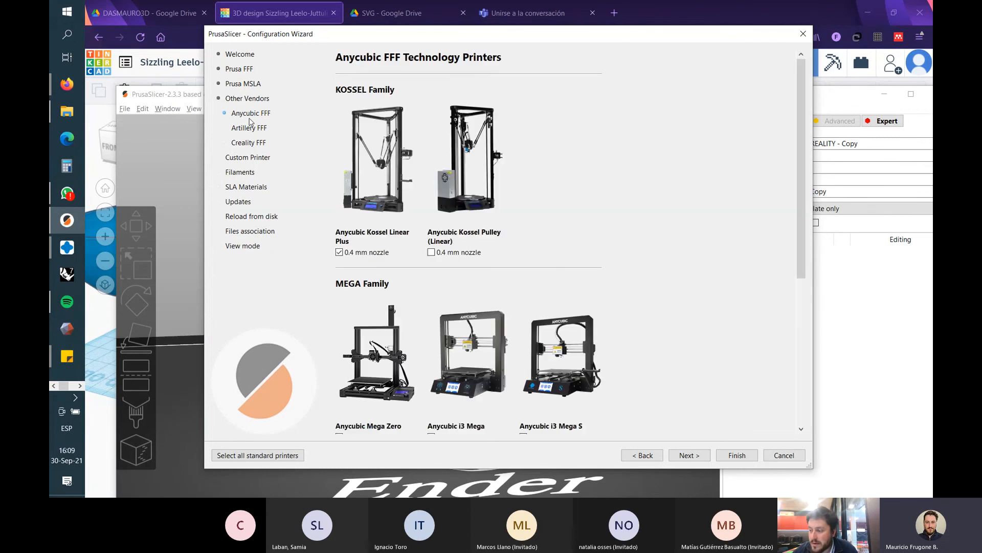
left_click(248, 128)
left_click(248, 144)
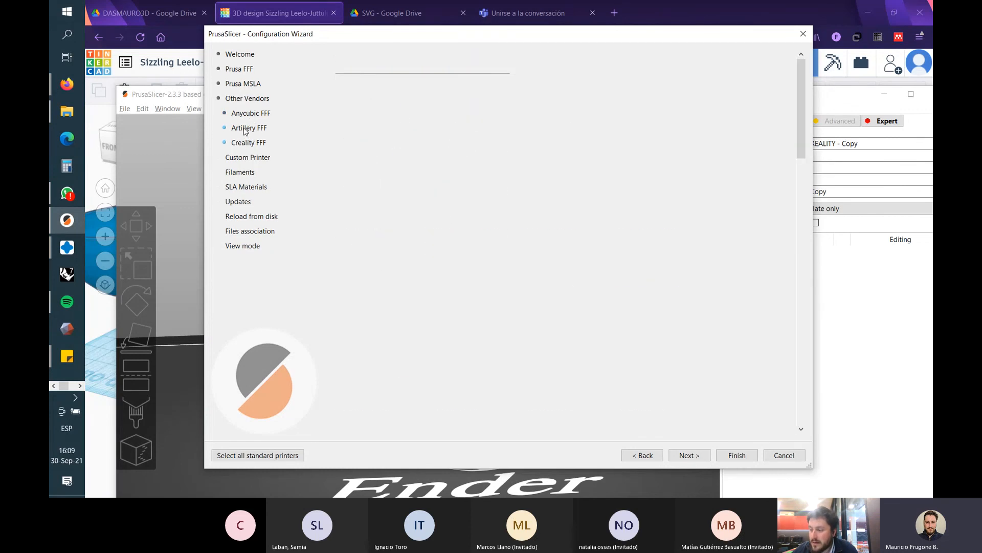
left_click(246, 114)
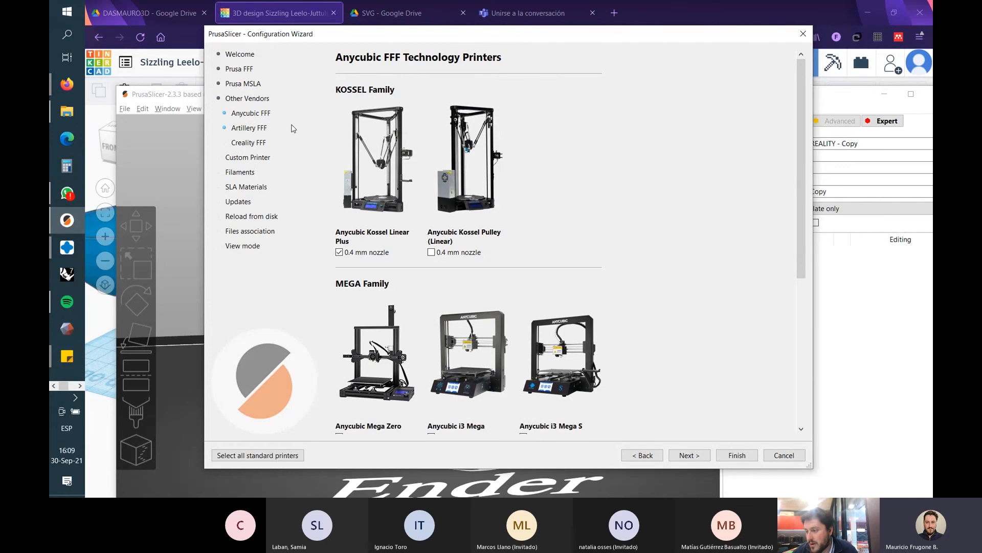
- Review the vendor list, the custom printer setup and the Creality, Artillery and Anycubic printers, and cancel the Configuration Wizard
left_click(258, 100)
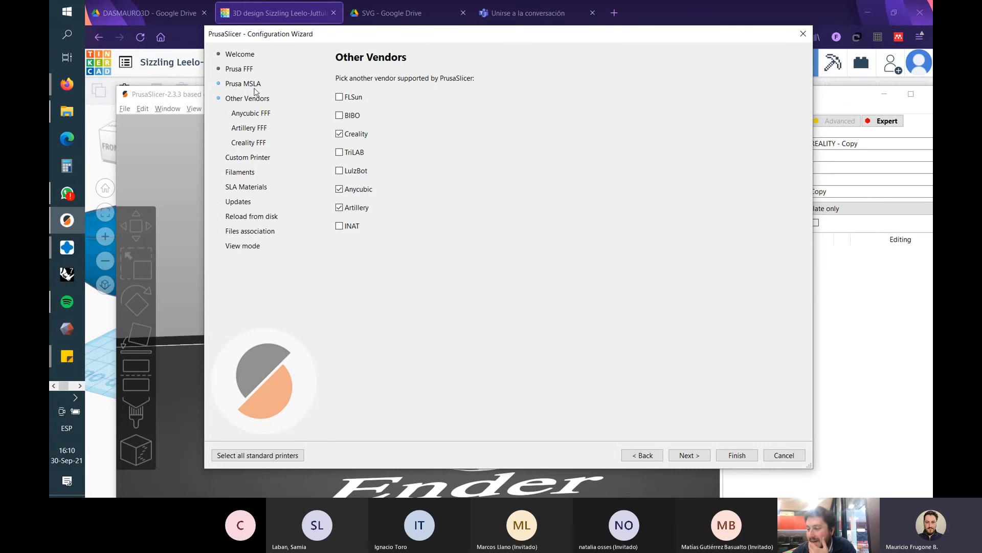
left_click(253, 156)
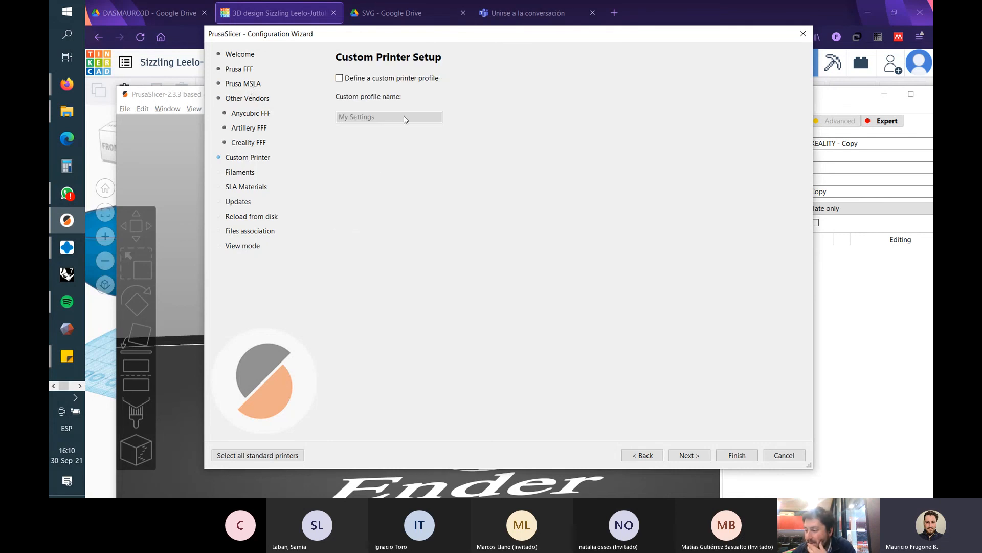
left_click(258, 145)
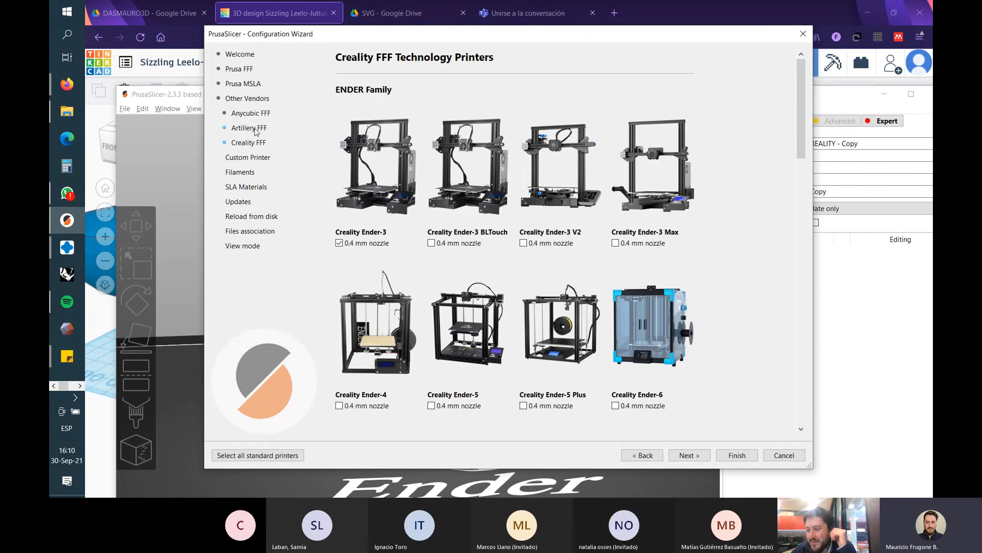
left_click(256, 129)
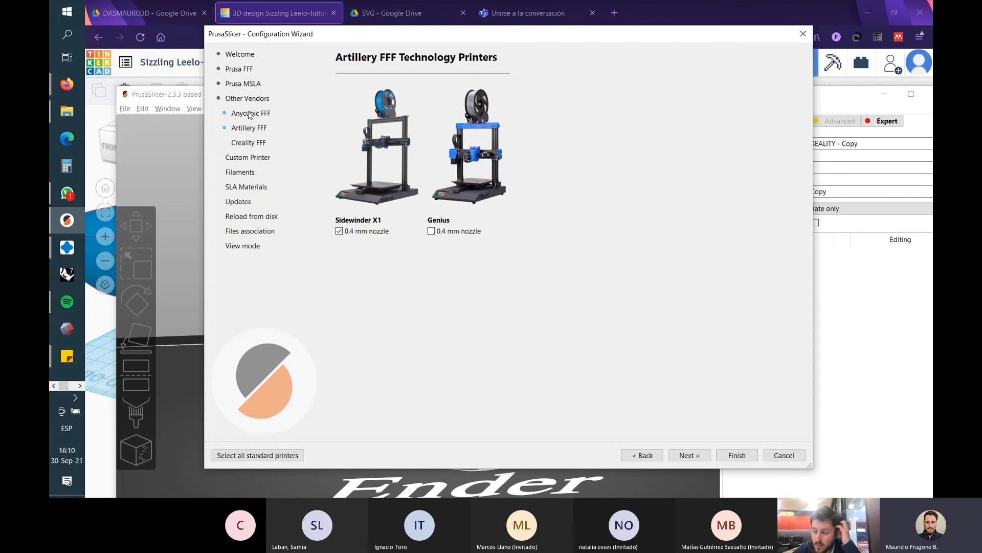
left_click(250, 114)
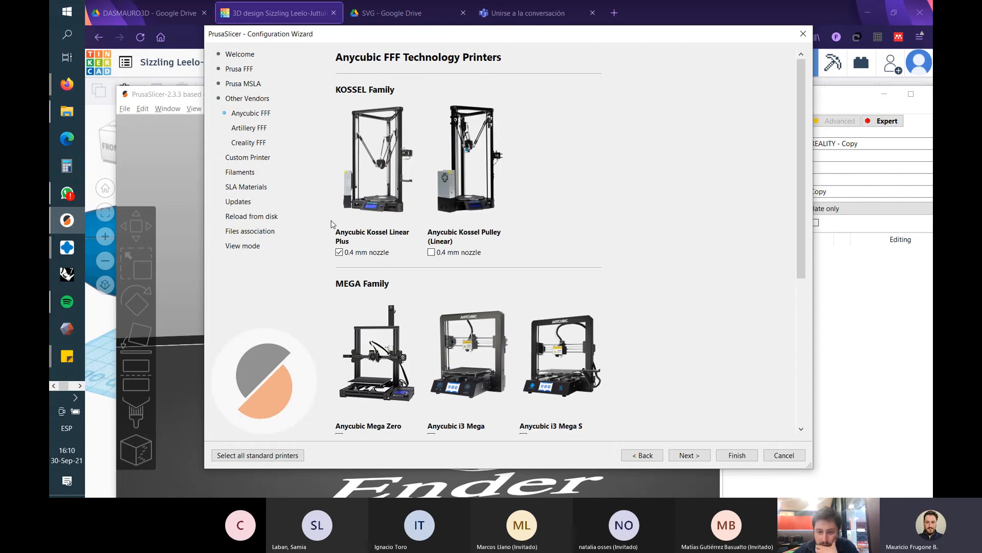
left_click(797, 459)
- Import Sizzling Leelo-Juttuli(1).stl from the Desktop onto the print bed
scroll(416, 235, "down", 5)
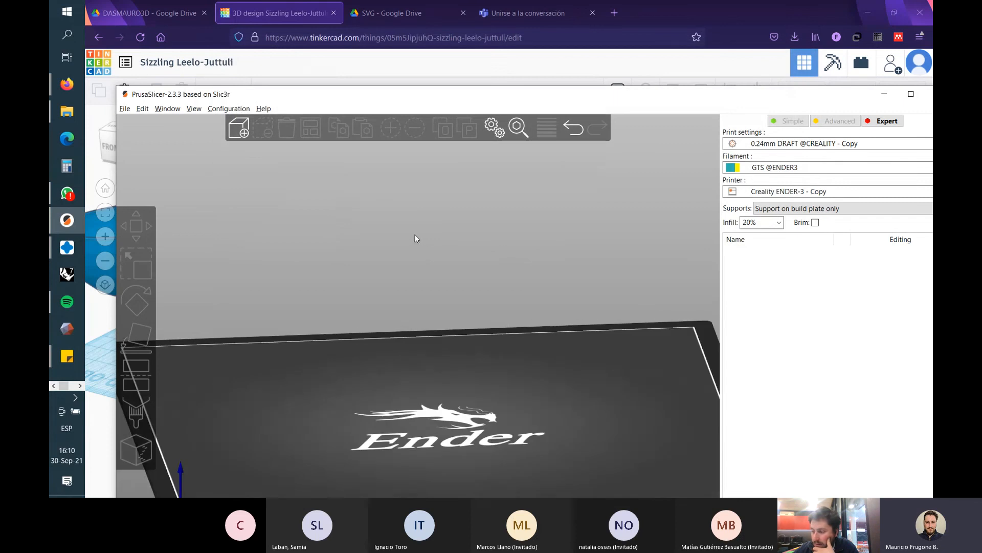
middle_click_drag(470, 304, 459, 229)
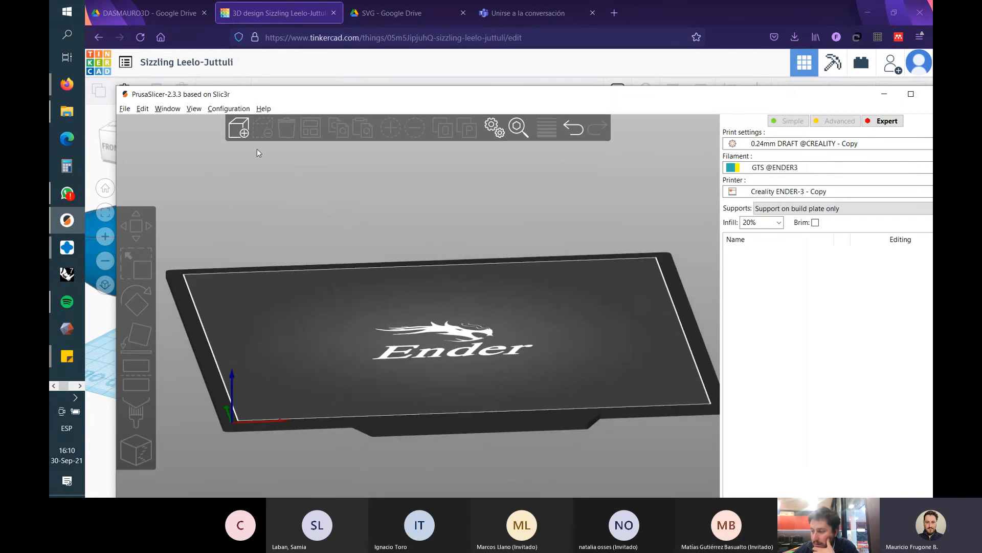
left_click(238, 128)
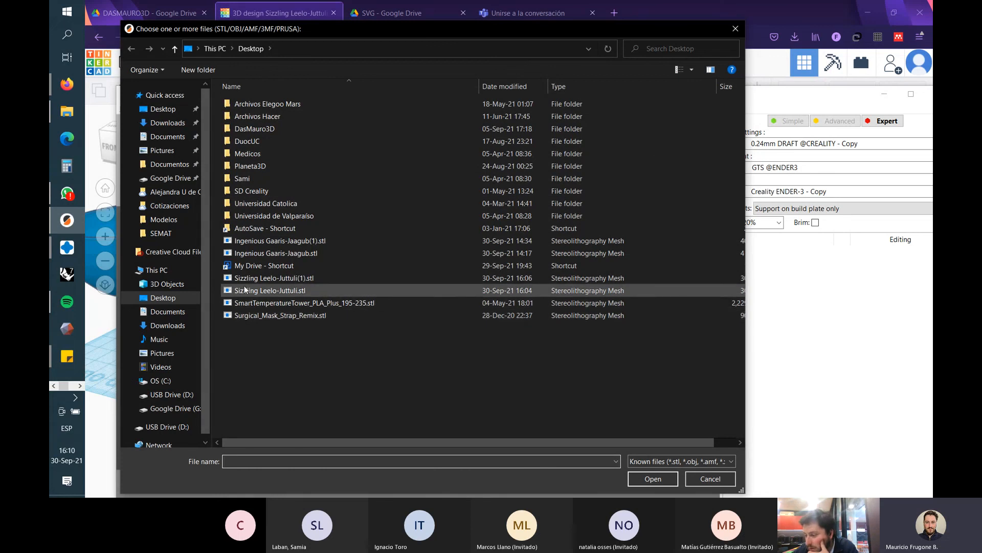
left_click(295, 282)
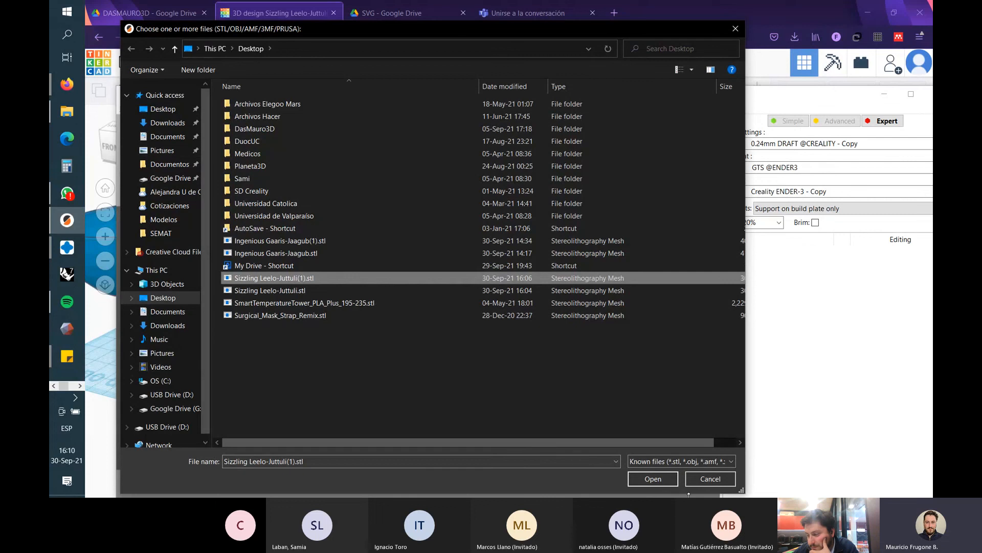
left_click(653, 478)
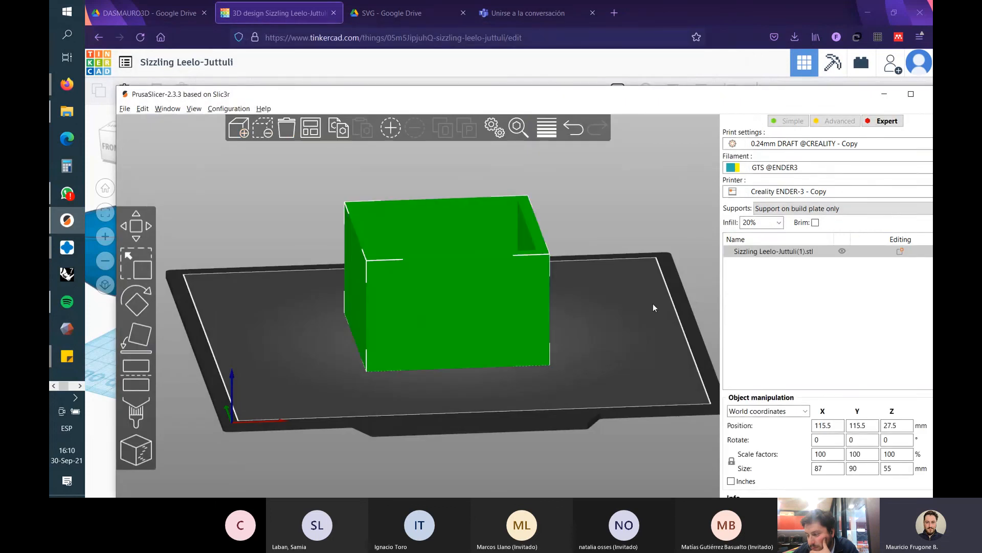
- Inspect the engraved CIE lettering on the imported box up close and deselect the model
left_click_drag(653, 307, 449, 351)
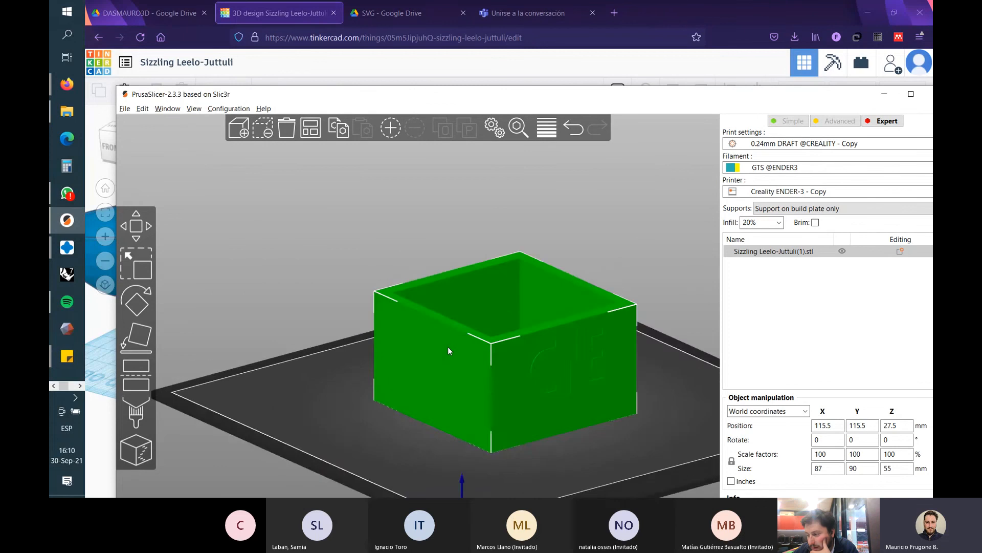
scroll(582, 338, "up", 10)
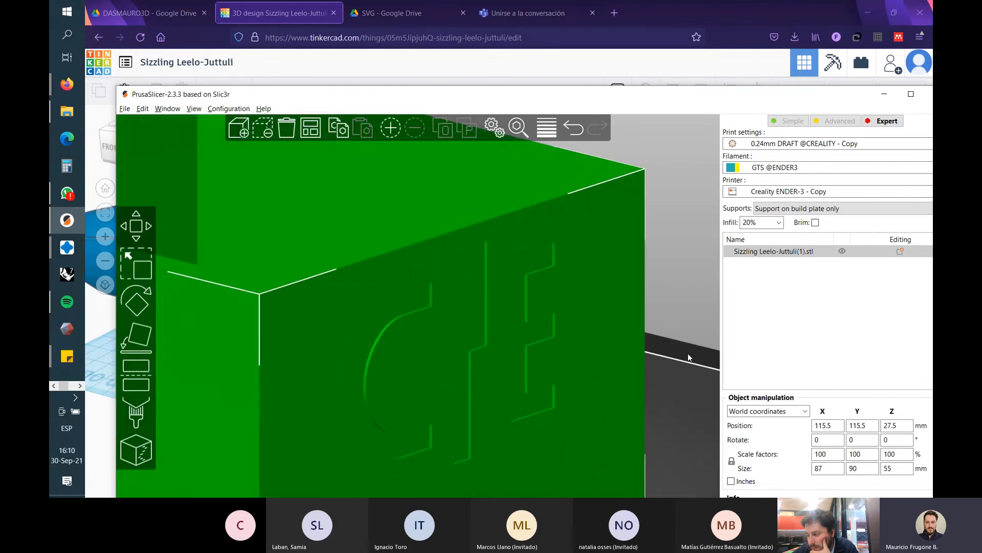
left_click(688, 358)
scroll(618, 284, "down", 5)
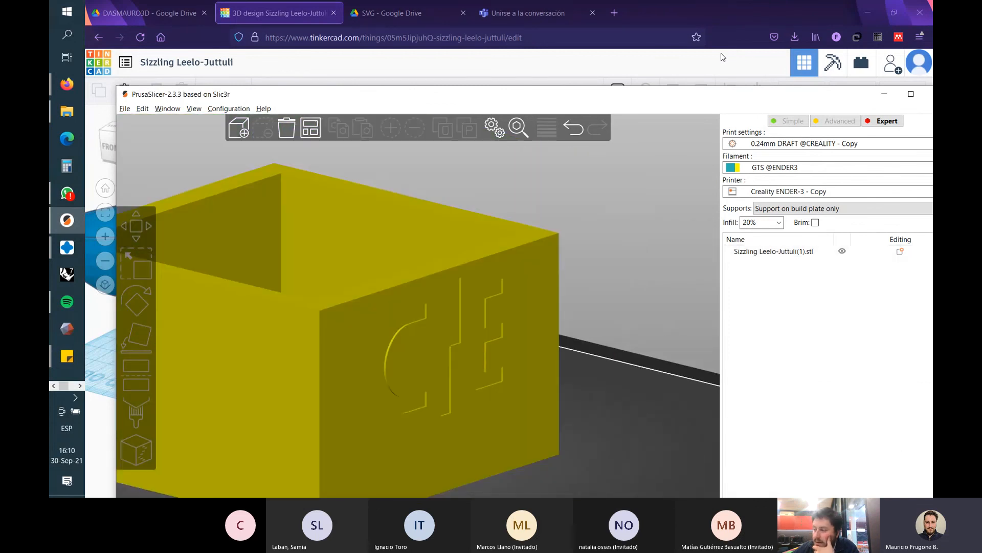
- Check the box in Tinkercad, return to PrusaSlicer and maximize its window
left_click(713, 9)
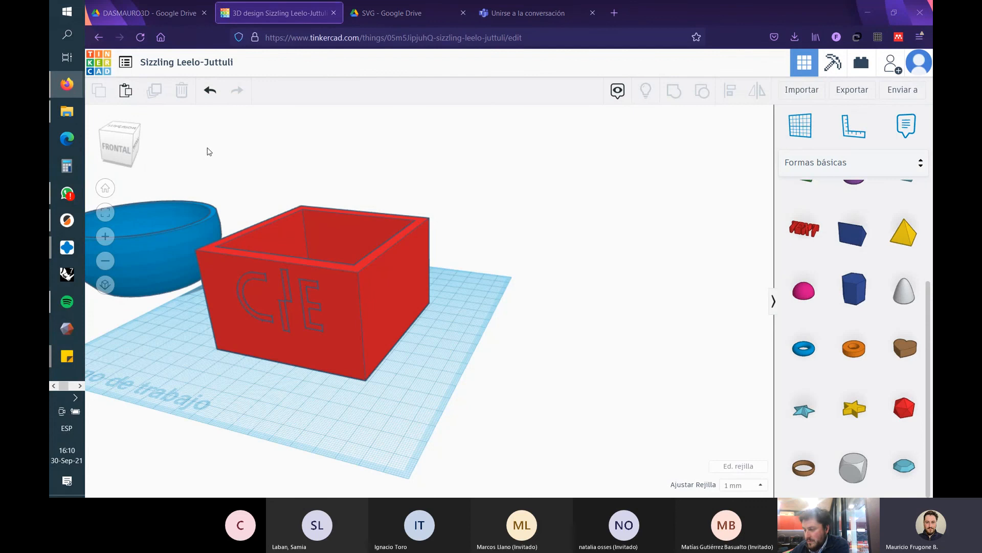
key("alt+Tab")
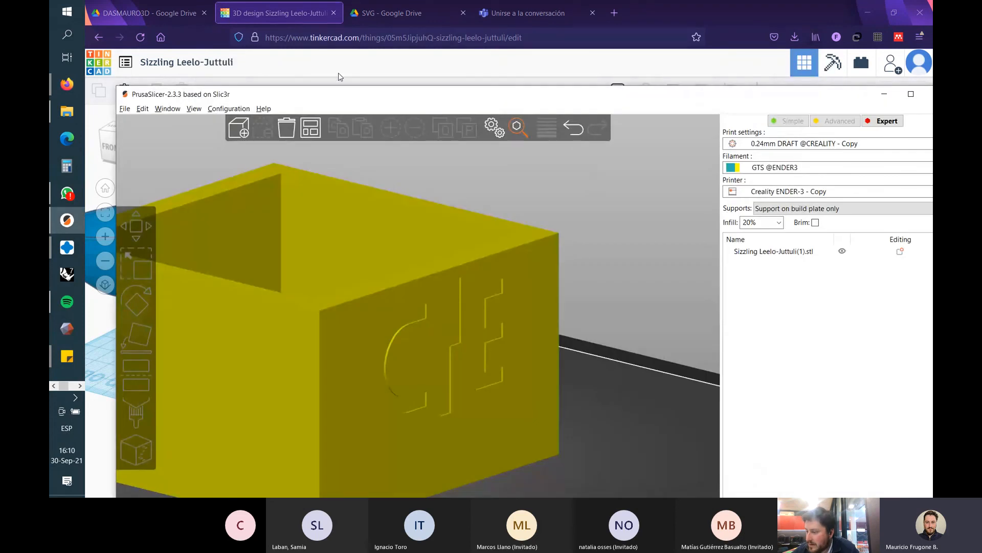
double_click(353, 95)
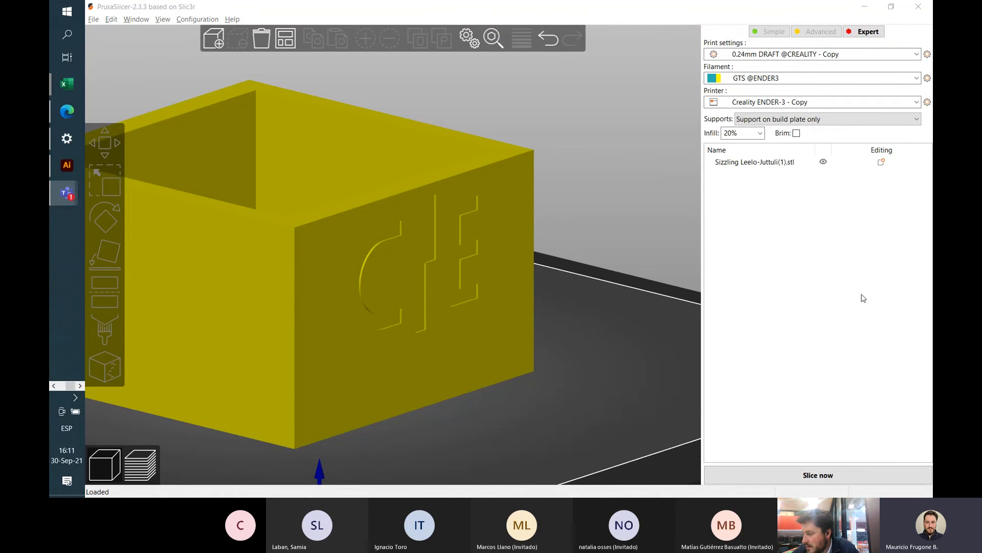
- Choose the 0.24mm DRAFT system preset as the print settings
scroll(487, 223, "down", 4)
left_click_drag(588, 263, 591, 286)
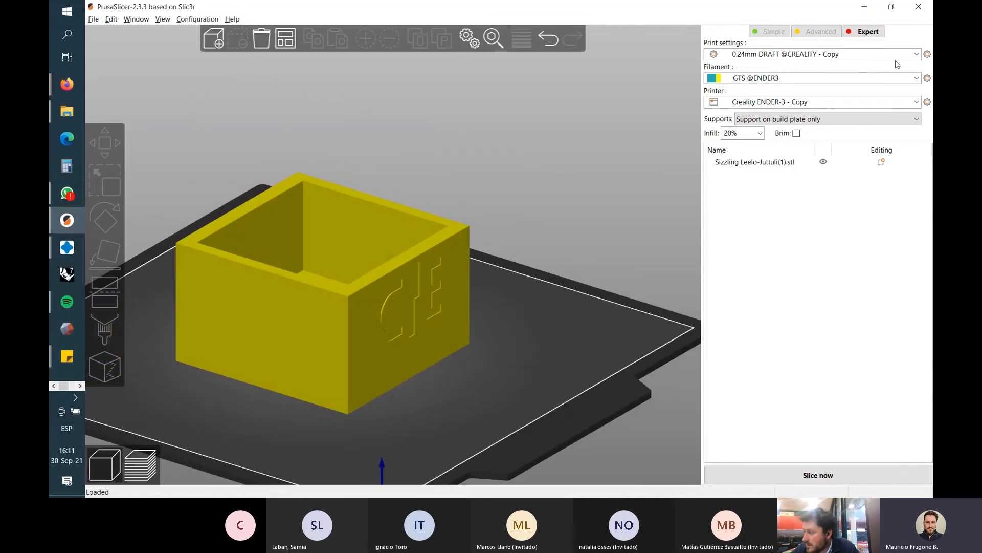
left_click(916, 54)
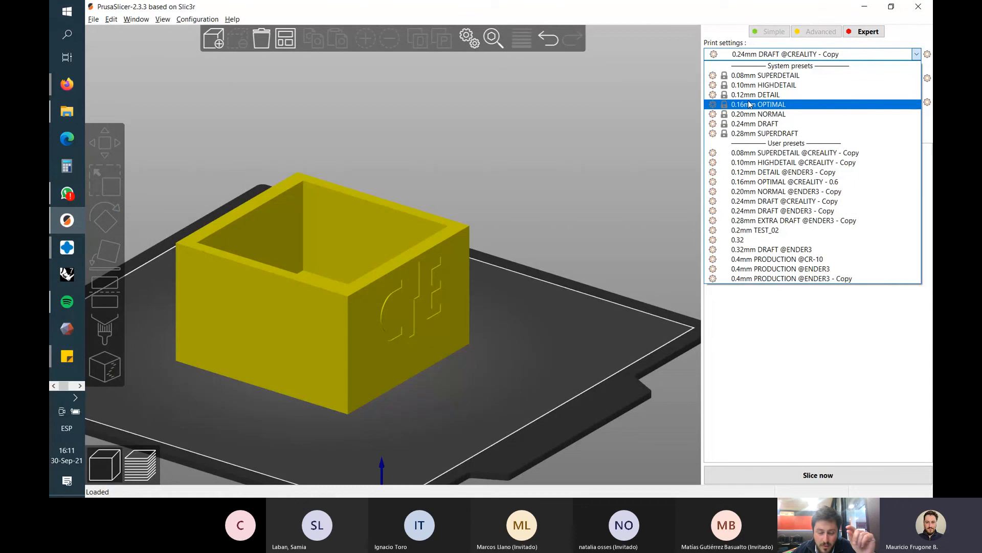
left_click(772, 124)
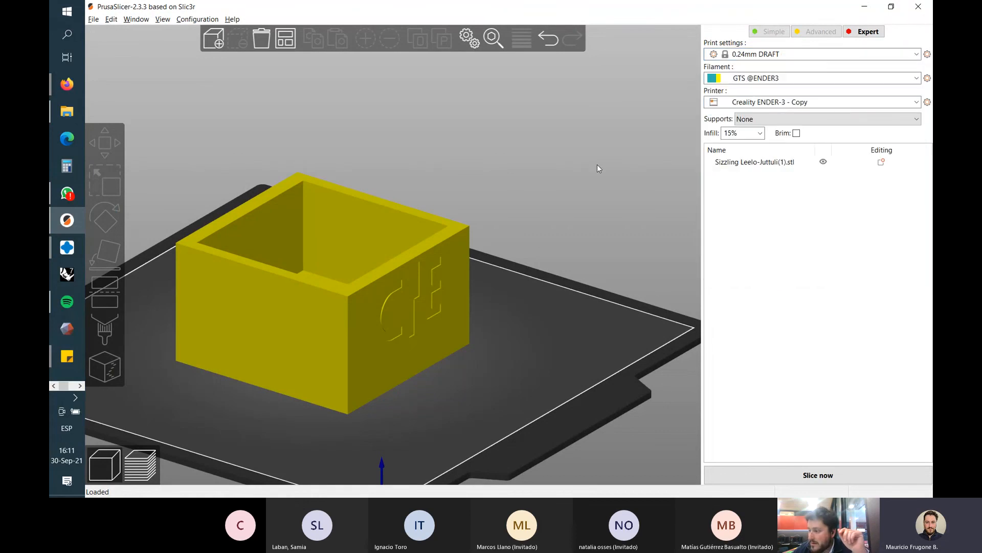
- Set the infill to 10% and slice the box
scroll(604, 194, "down", 3)
scroll(563, 215, "up", 1)
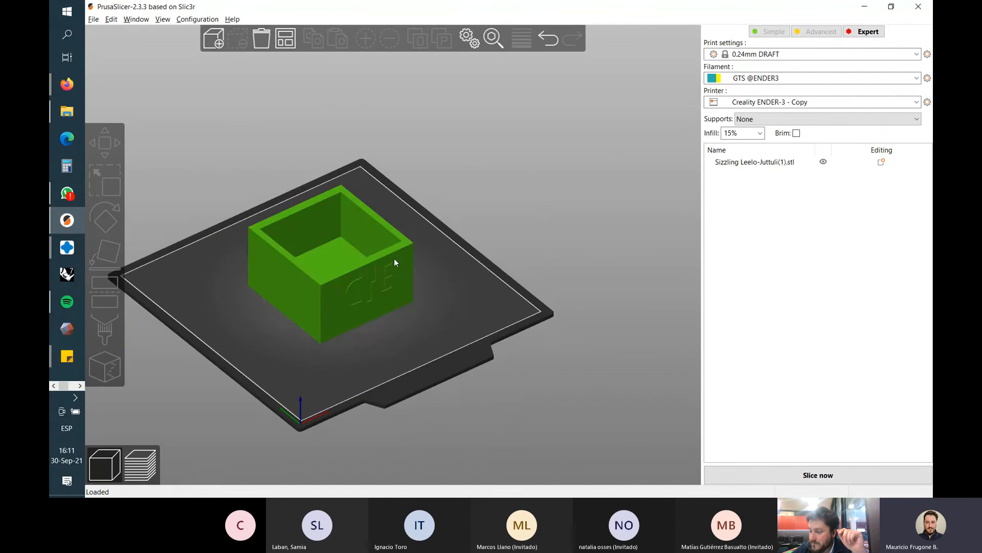
scroll(394, 259, "up", 4)
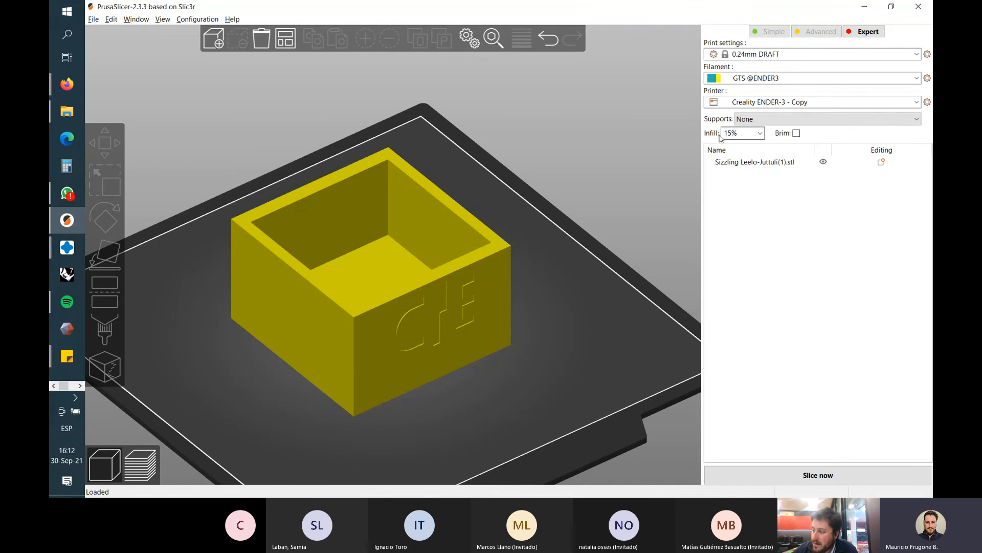
left_click(760, 133)
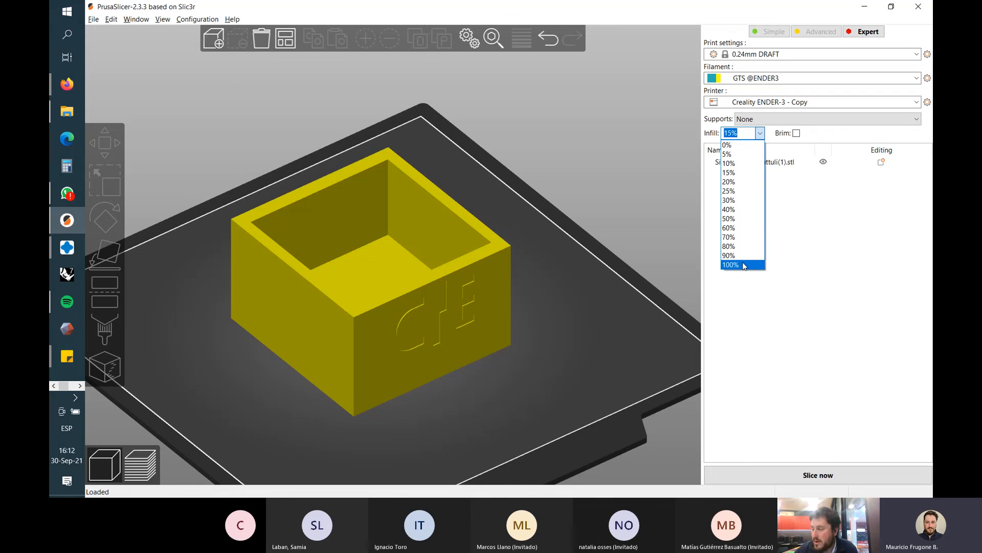
left_click(748, 166)
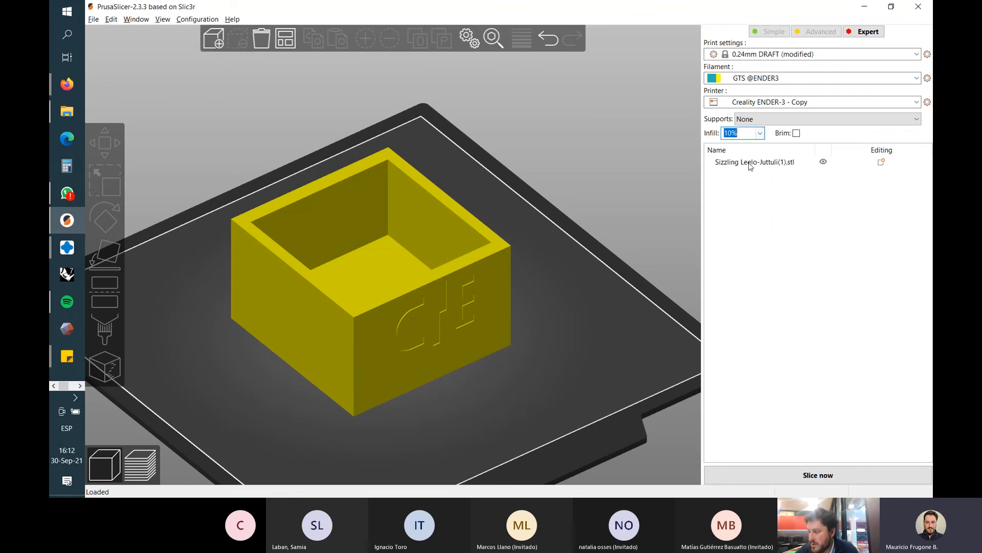
left_click(833, 478)
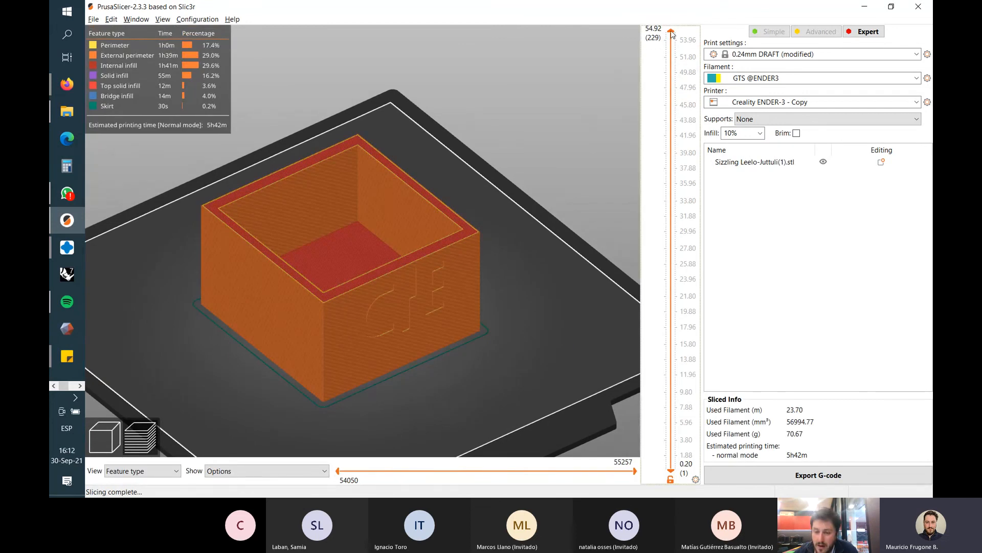
- Scrub the sliced preview through the top two layers and down to the first layer at 0.20 mm
left_click_drag(671, 32, 672, 35)
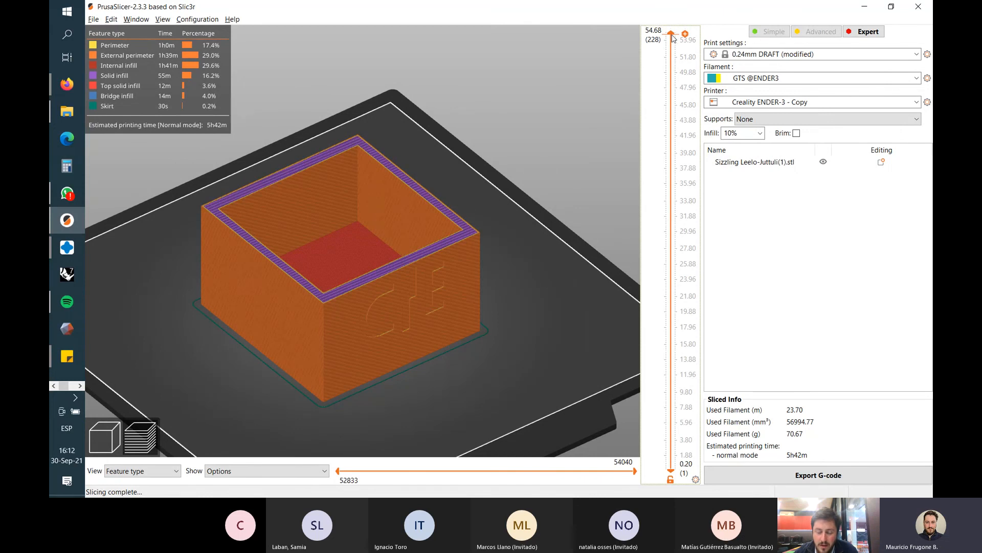
left_click_drag(674, 38, 673, 31)
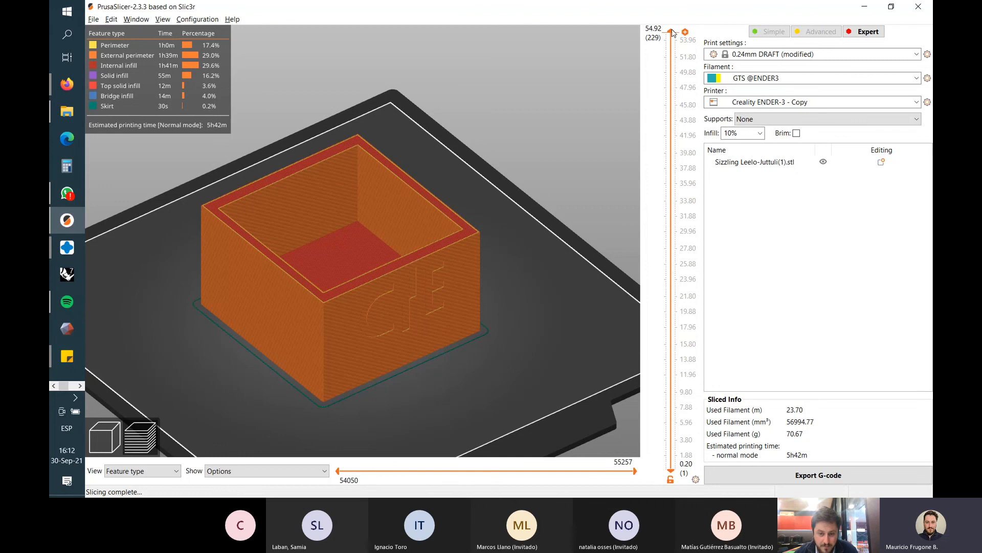
left_click_drag(674, 32, 727, 496)
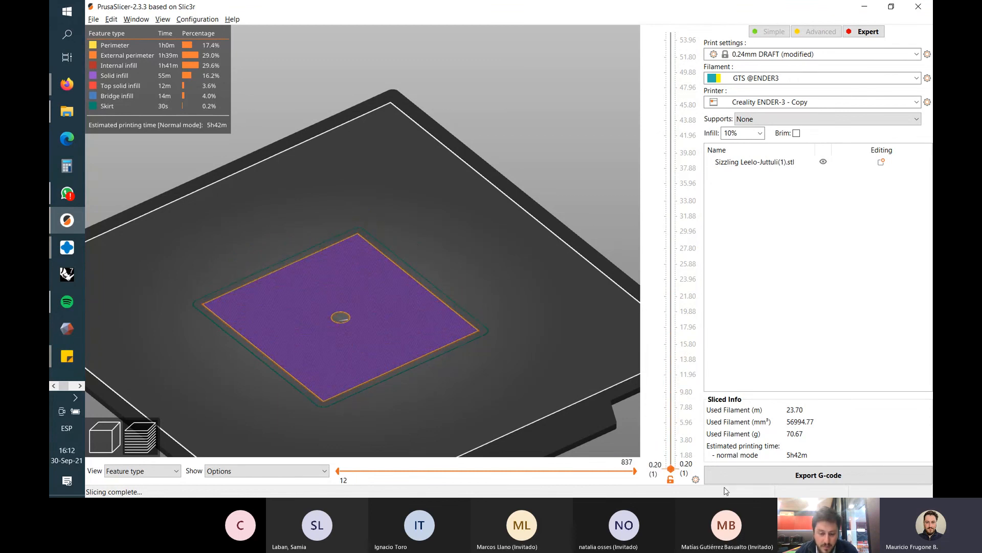
- Raise the layer preview to 1.88 mm and examine the grid infill around the base's drain hole
scroll(684, 457, "up", 7)
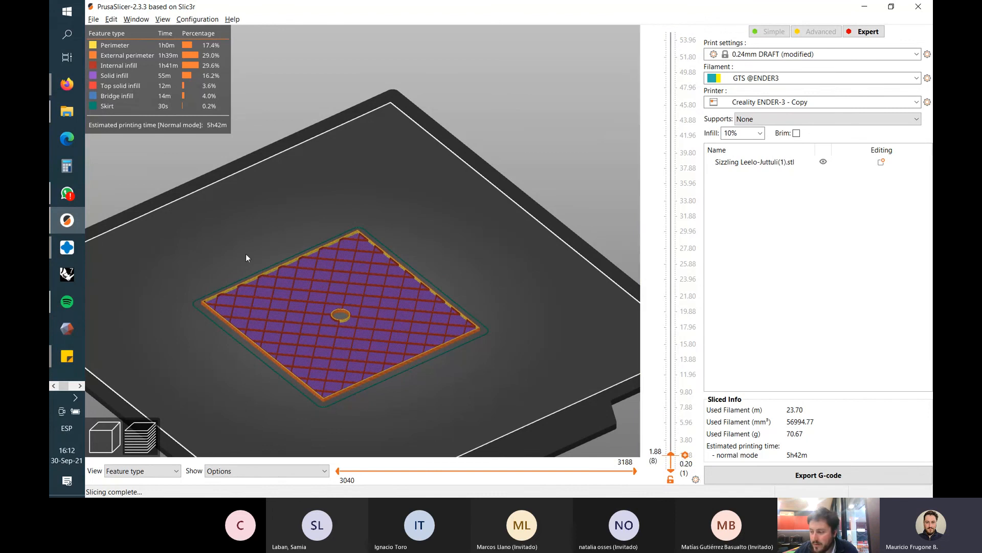
scroll(381, 297, "up", 5)
left_click_drag(315, 138, 281, 120)
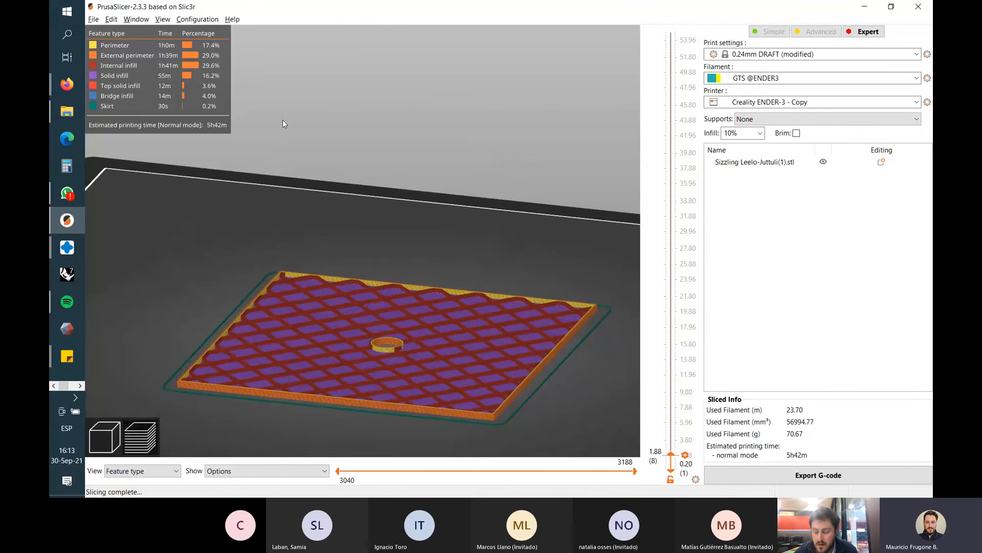
left_click_drag(367, 202, 367, 329)
scroll(359, 331, "up", 5)
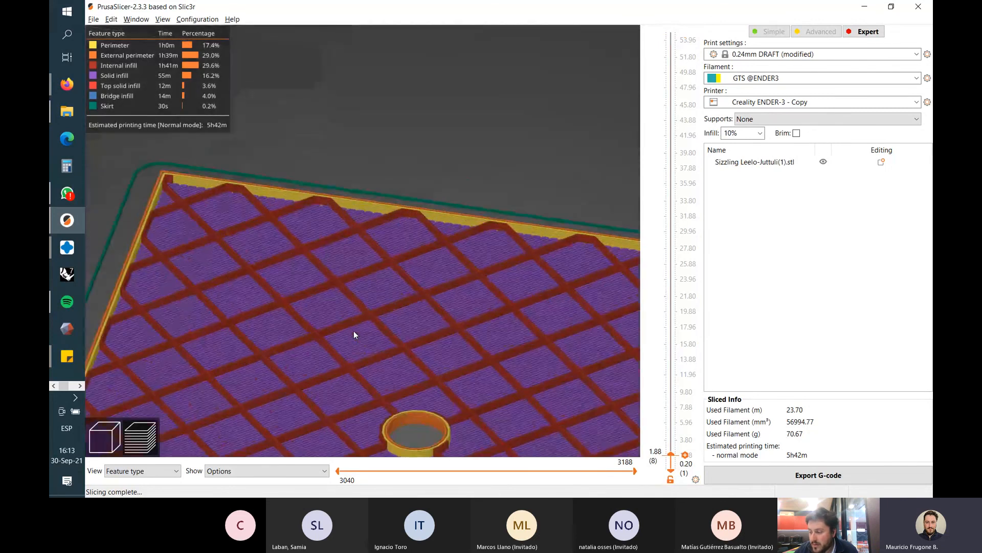
middle_click_drag(358, 266, 379, 57)
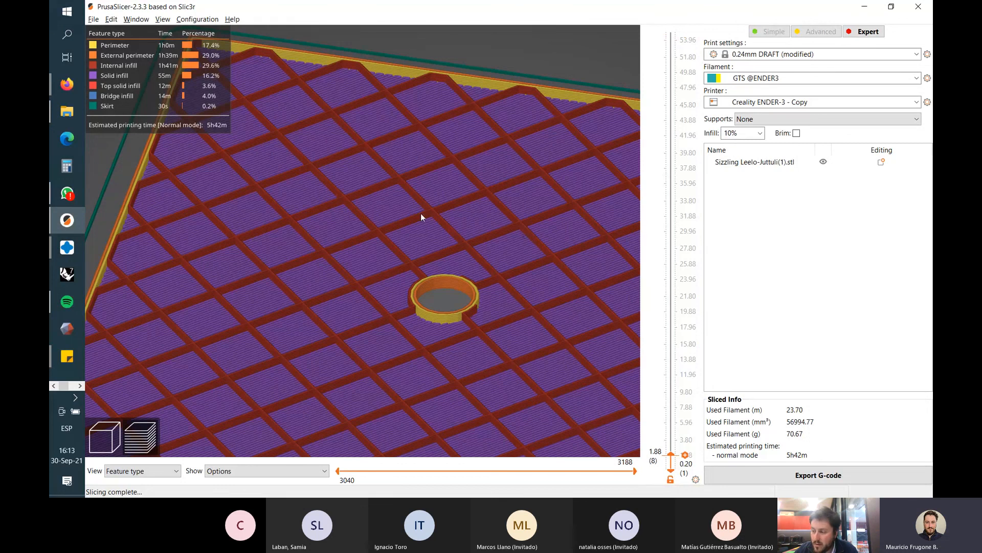
scroll(421, 217, "down", 5)
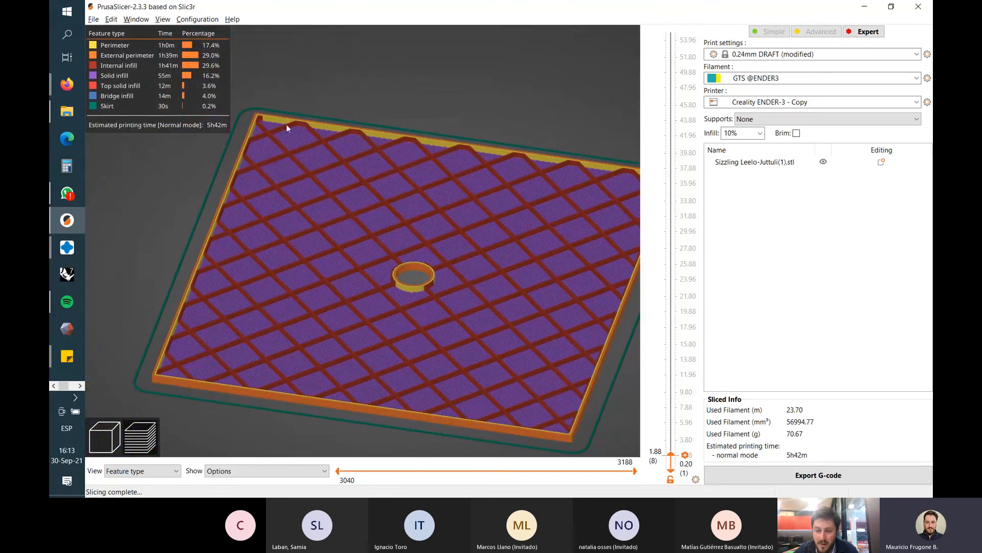
scroll(344, 115, "down", 3)
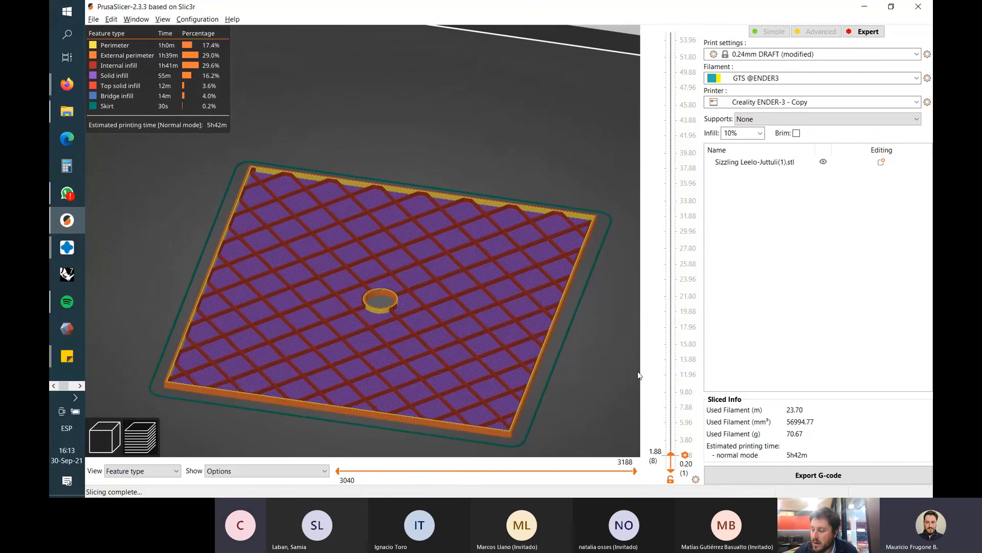
- Raise the layer preview to 17.48 mm and examine the infill inside the box walls
left_click_drag(684, 454, 660, 332)
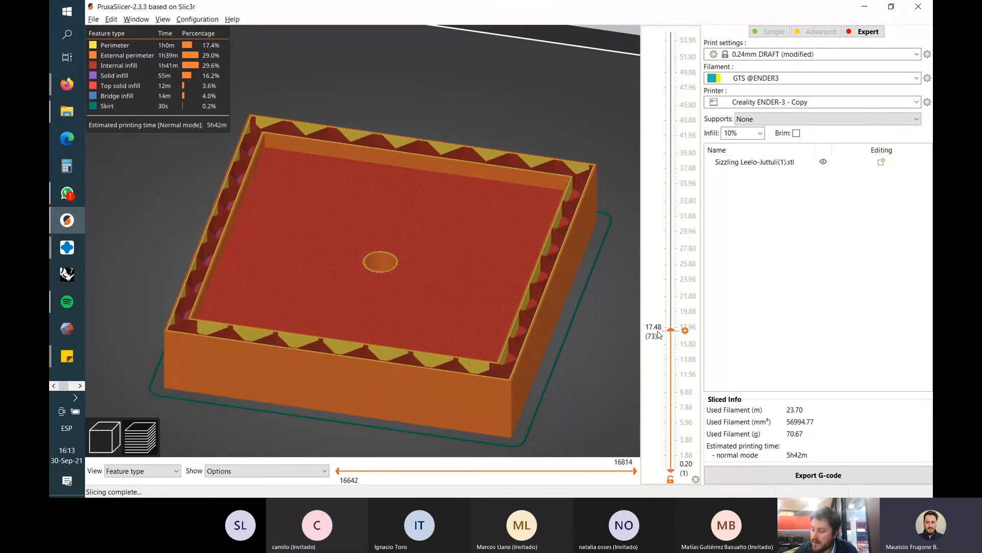
right_click_drag(194, 279, 238, 285)
scroll(237, 281, "up", 8)
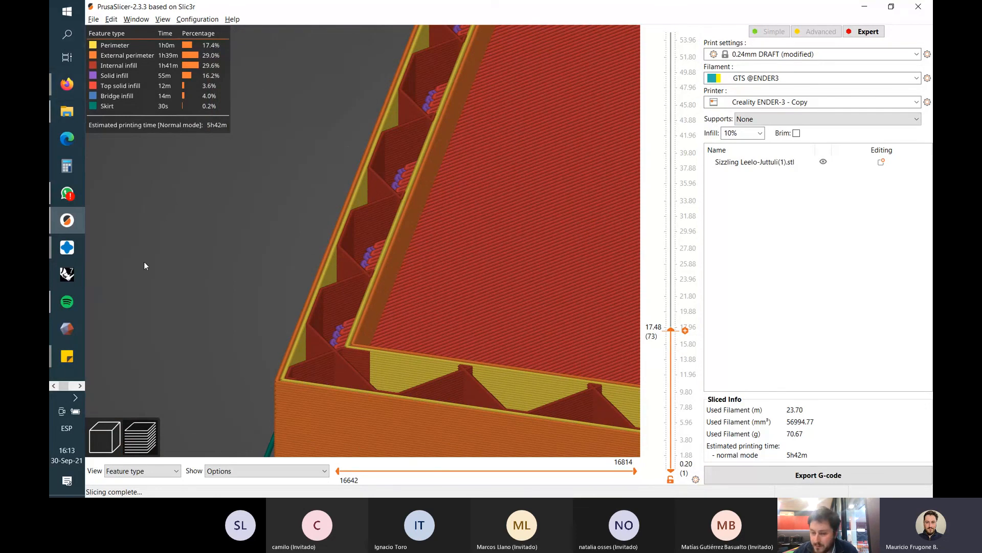
scroll(144, 263, "down", 10)
right_click_drag(504, 225, 317, 284)
left_click_drag(479, 359, 478, 323)
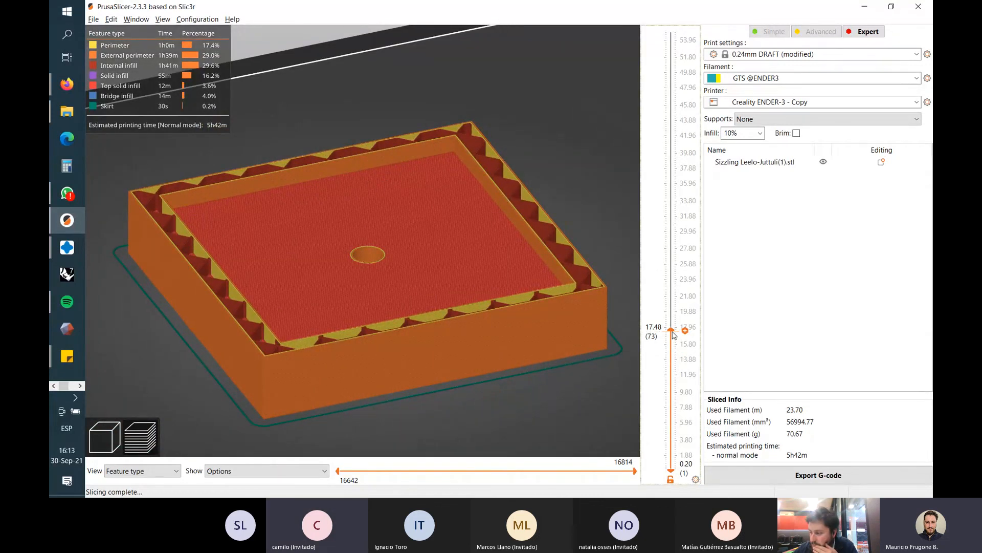
- Raise the layer preview to 38.12 mm and examine the wall cross-section at the engraved CIE lettering
left_click_drag(671, 330, 671, 166)
right_click_drag(573, 155, 563, 220)
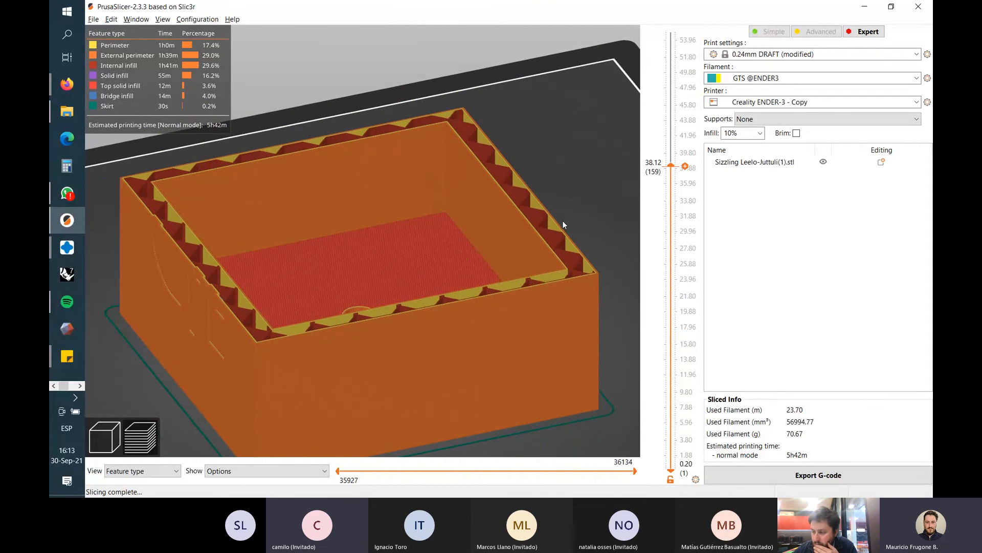
left_click_drag(563, 220, 355, 348)
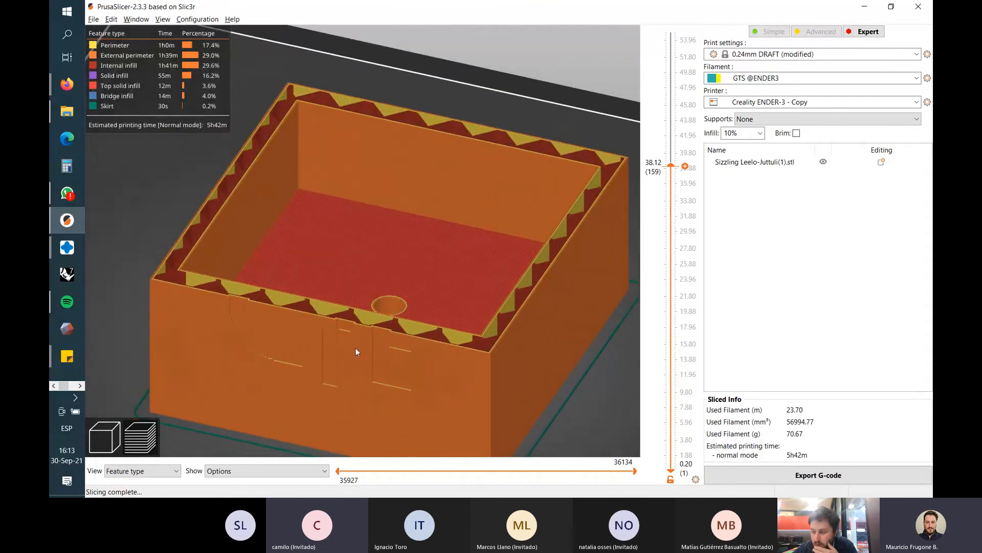
scroll(355, 348, "up", 6)
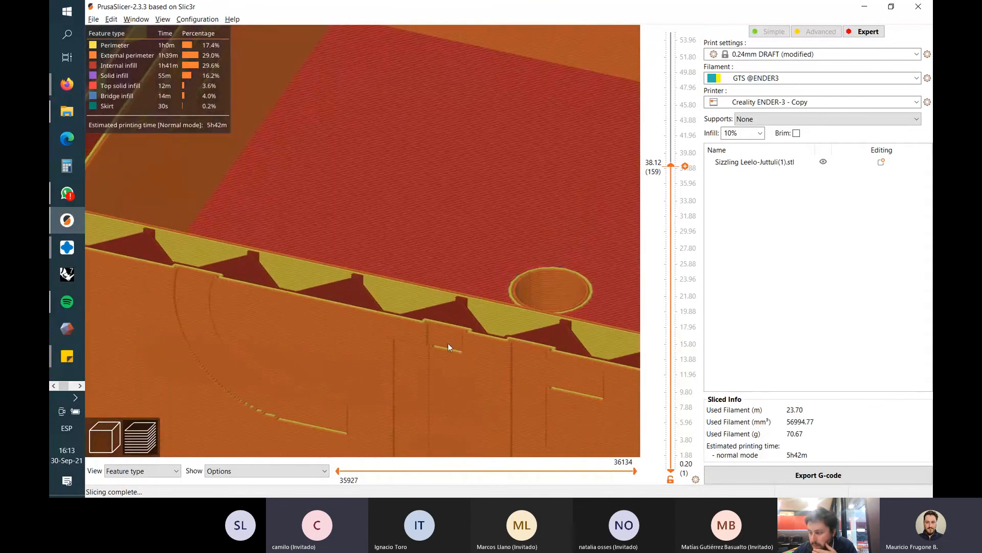
left_click_drag(447, 342, 457, 269)
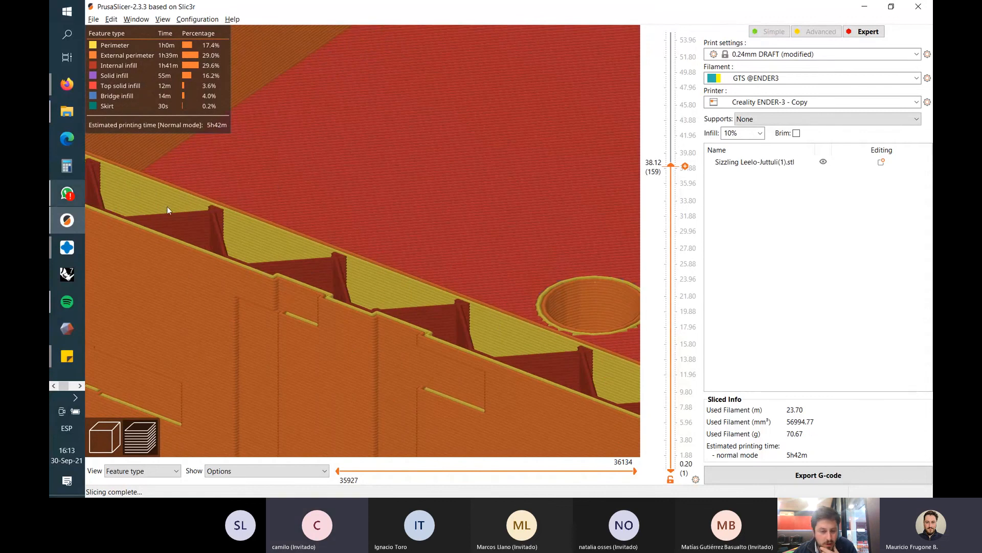
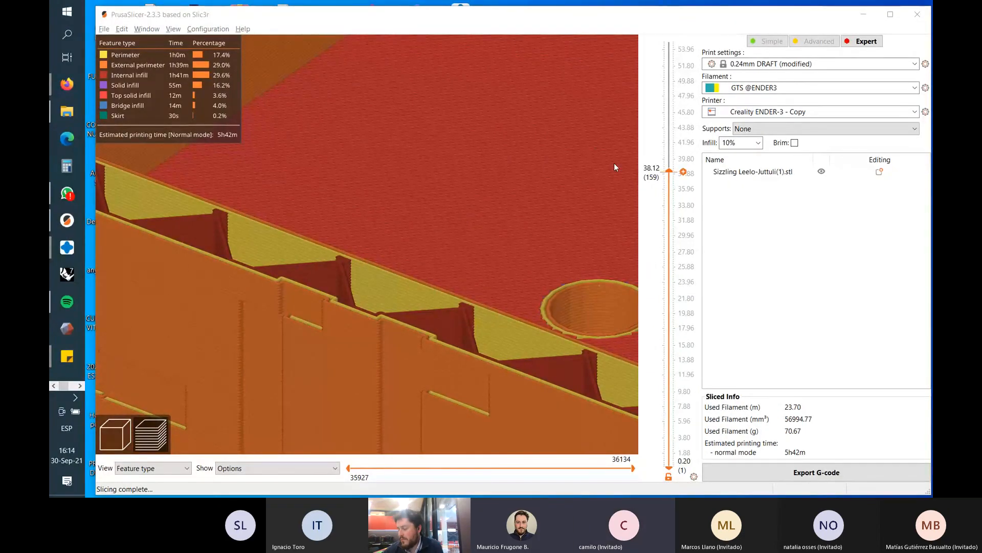
scroll(413, 212, "down", 8)
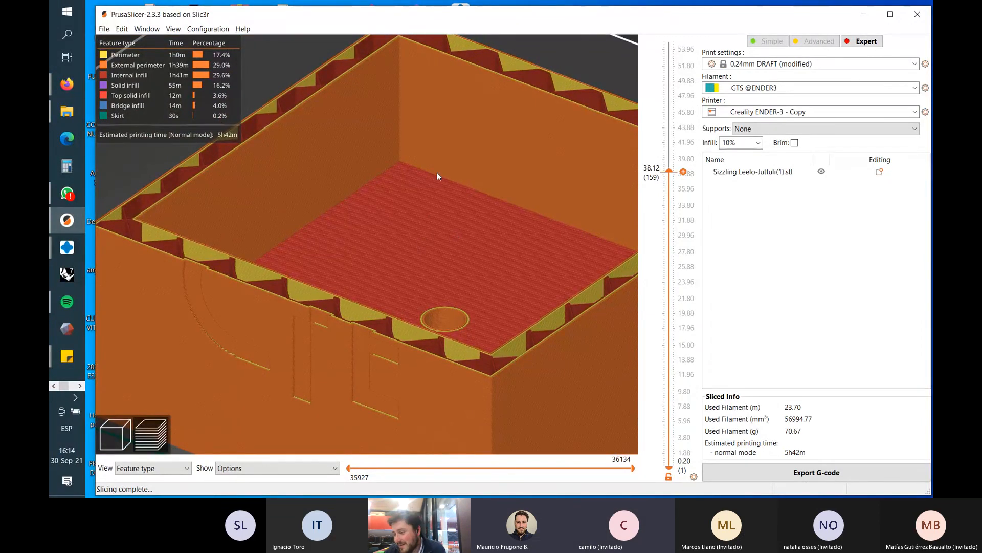
scroll(463, 182, "down", 3)
scroll(462, 184, "down", 4)
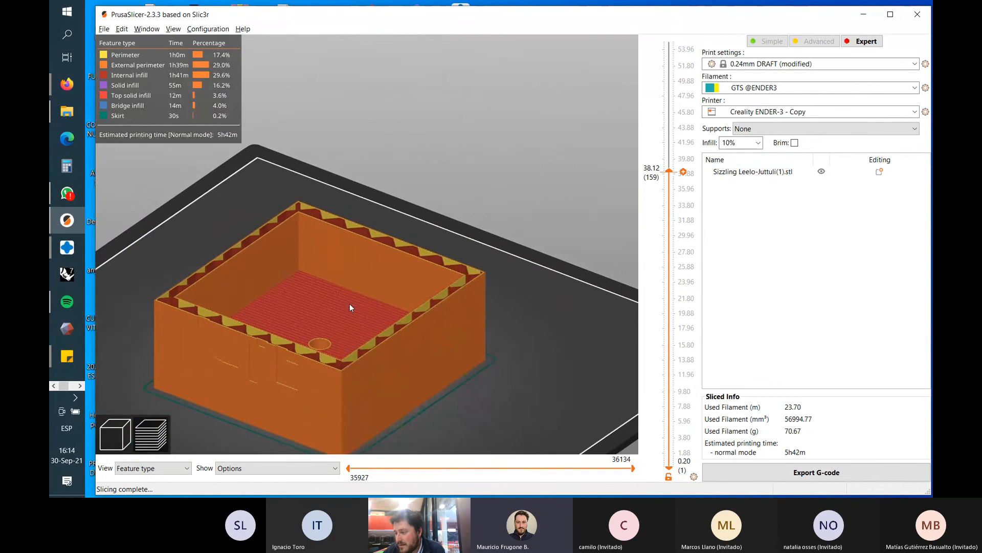
- Restore the layer preview to the full 54.92 mm height and maximize the slicer window
left_click_drag(683, 171, 662, 29)
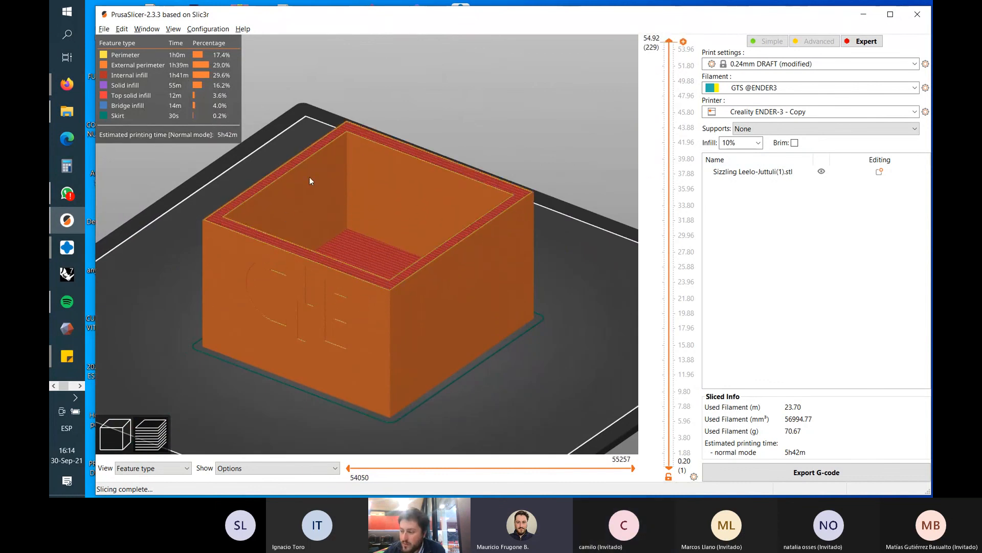
scroll(309, 176, "up", 3)
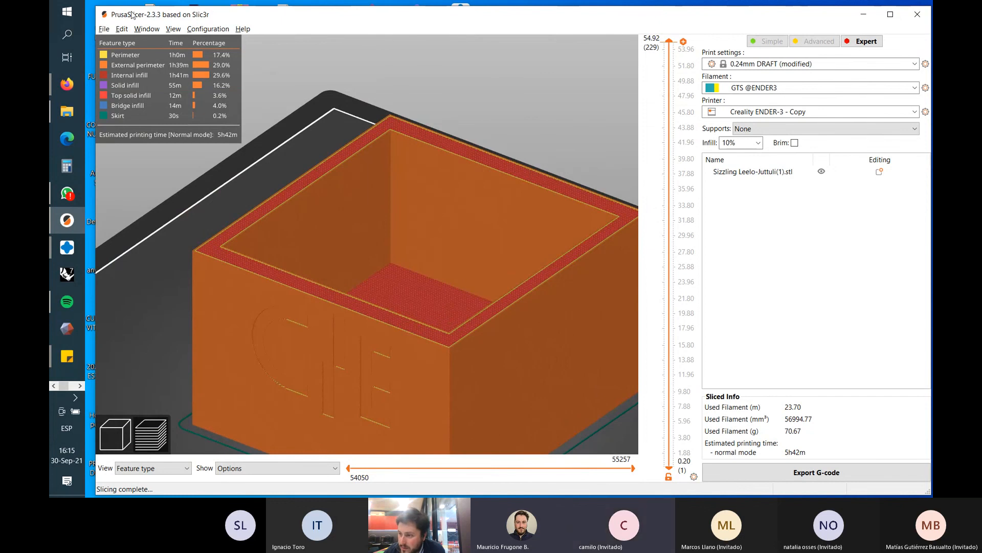
double_click(250, 18)
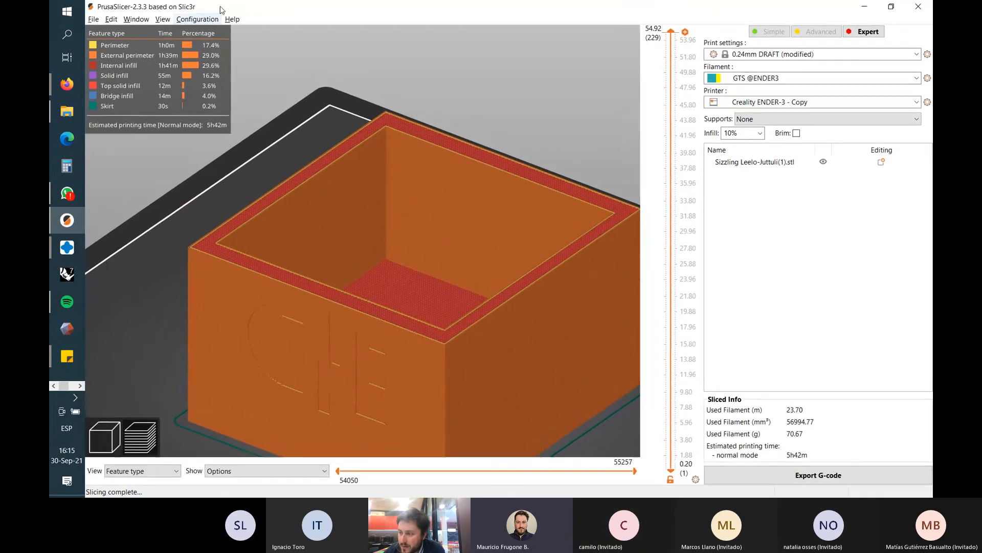
left_click_drag(349, 275, 326, 257)
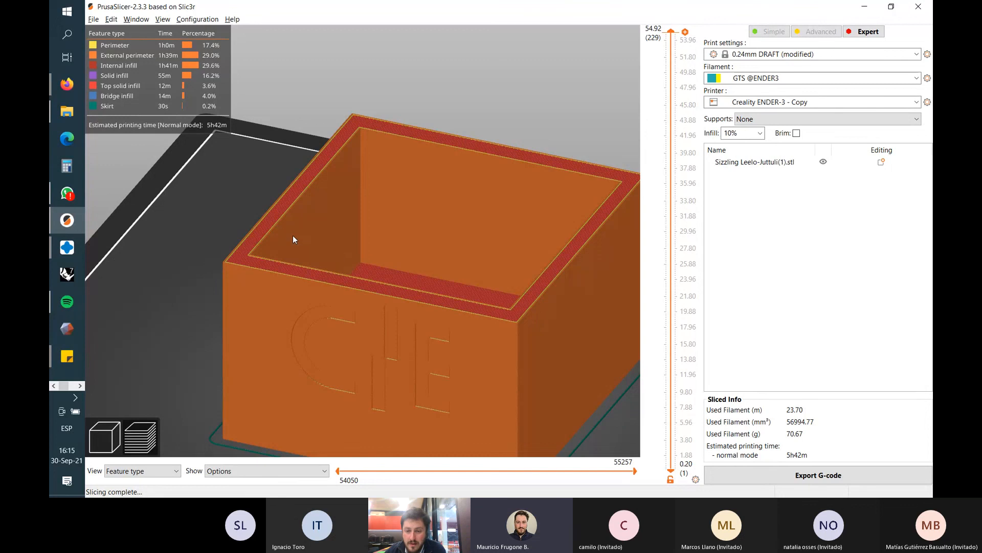
right_click_drag(445, 259, 372, 219)
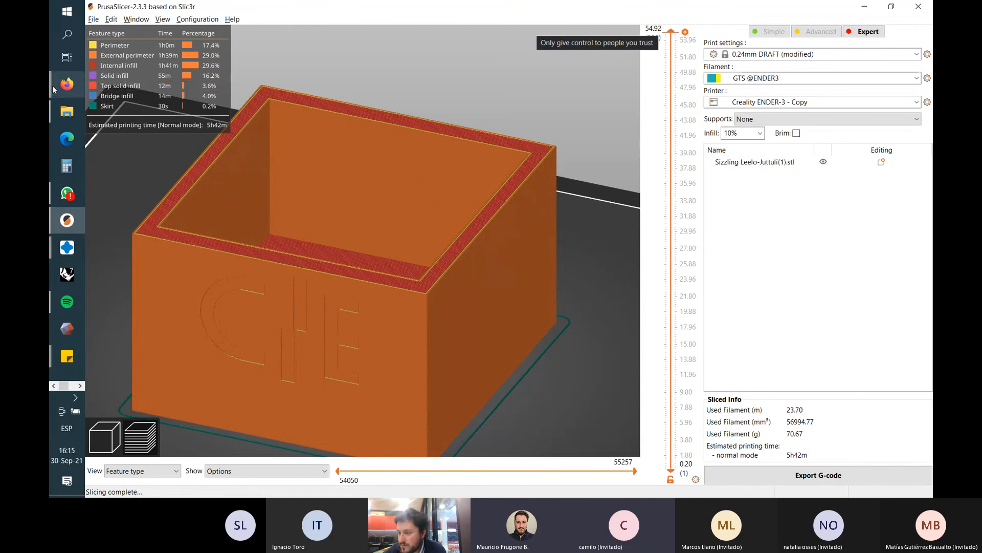
mouse_move(52, 85)
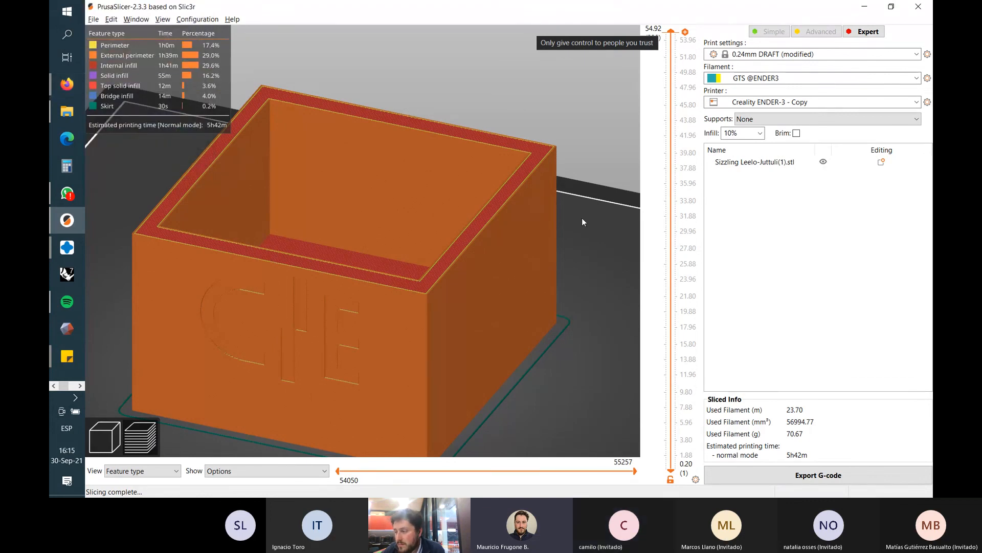
scroll(583, 220, "down", 5)
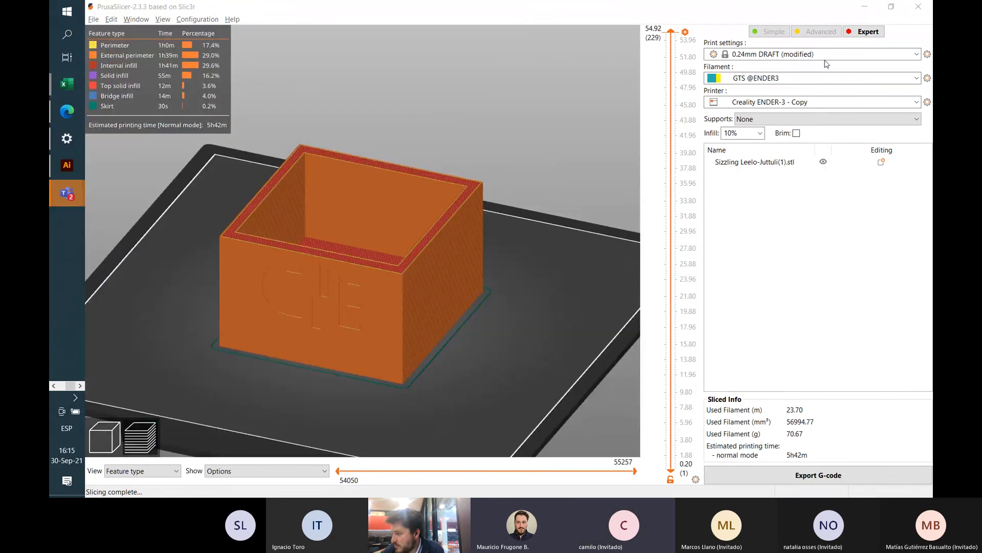
mouse_move(74, 134)
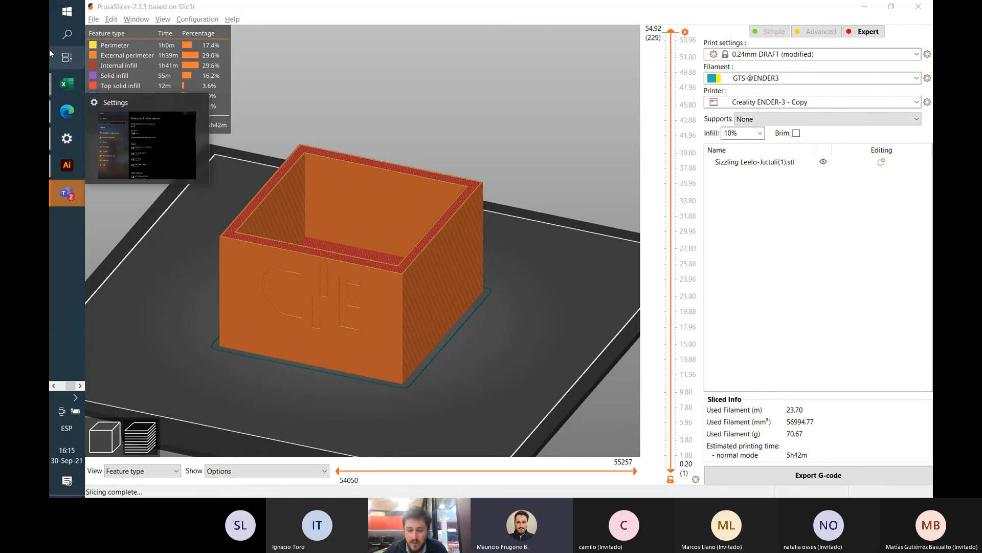
mouse_move(67, 165)
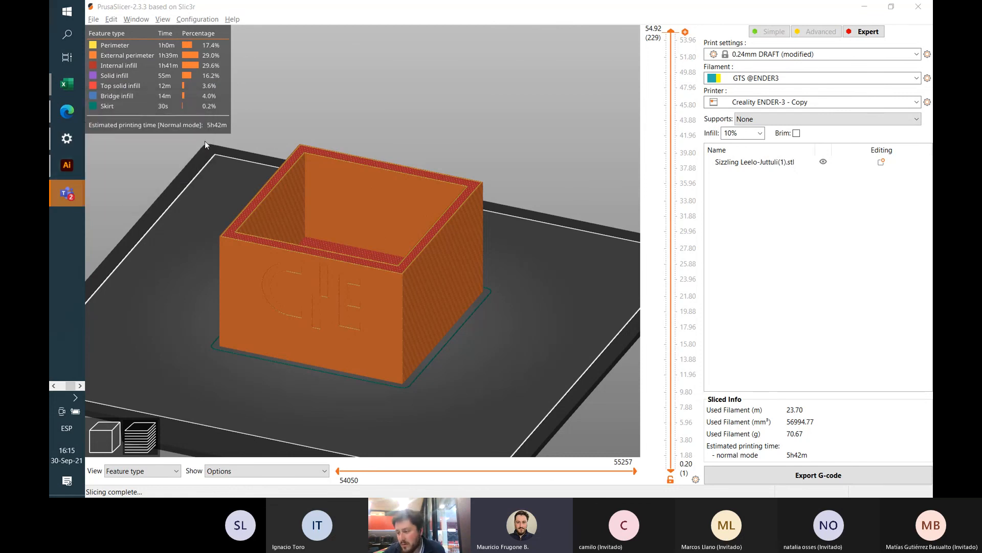
- Inspect the complete sliced box and its CIE lettering from the front and above
left_click_drag(476, 181, 450, 140)
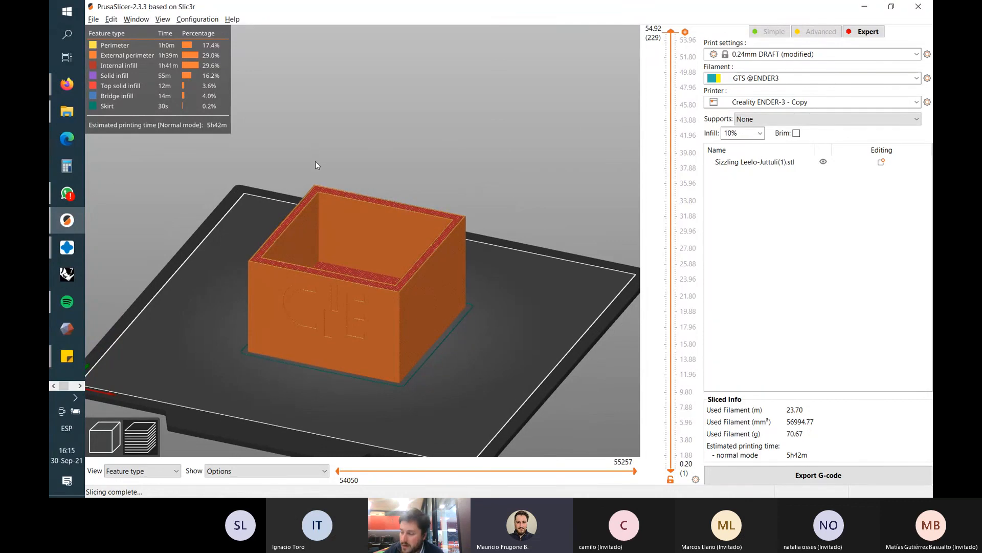
scroll(341, 277, "up", 3)
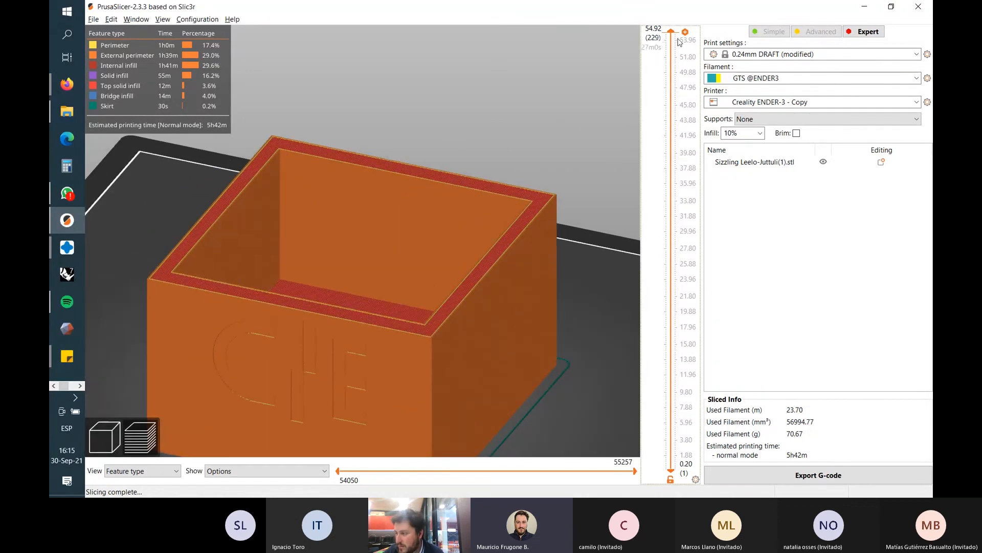
left_click_drag(672, 34, 661, 11)
right_click_drag(577, 271, 588, 156)
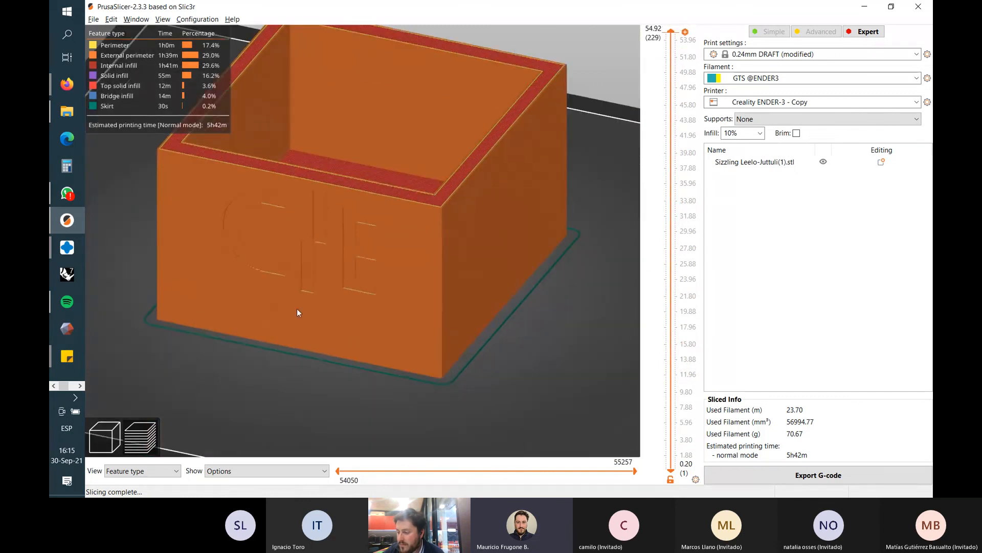
scroll(297, 308, "up", 4)
scroll(425, 179, "down", 5)
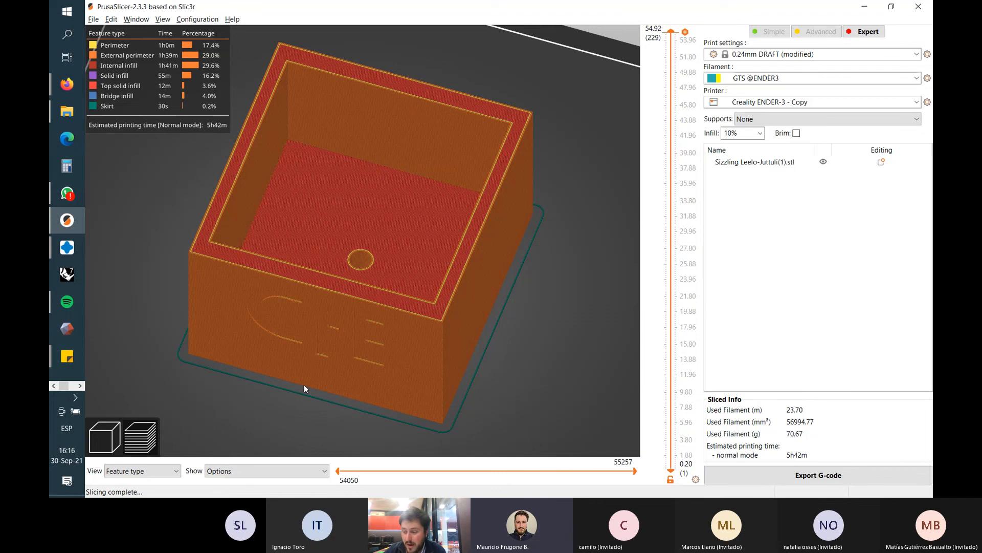
- Return to the 3D editor view and select the box on the build plate
left_click(104, 436)
left_click(484, 214)
scroll(632, 197, "down", 5)
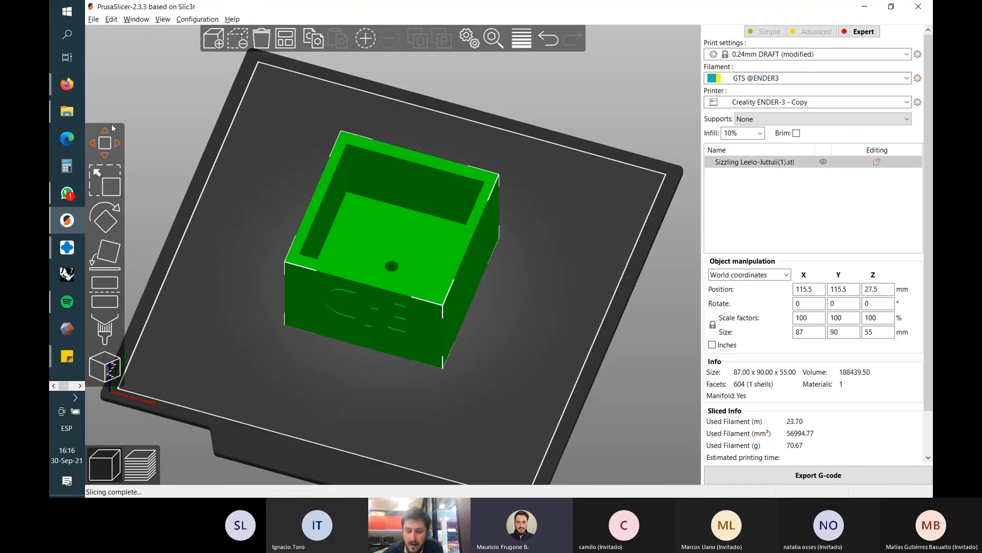
- Try rotating the box about its vertical axis, and undo the rotation
left_click(105, 217)
left_click_drag(541, 287, 566, 203)
key("ctrl+z")
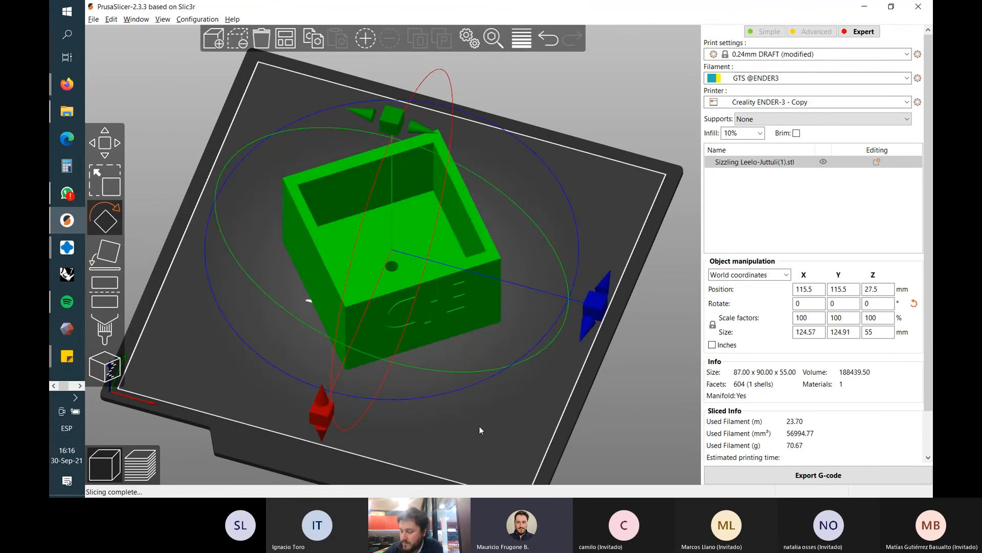
- Tilt the box off the build plate about its X axis with the Rotate tool
key("s")
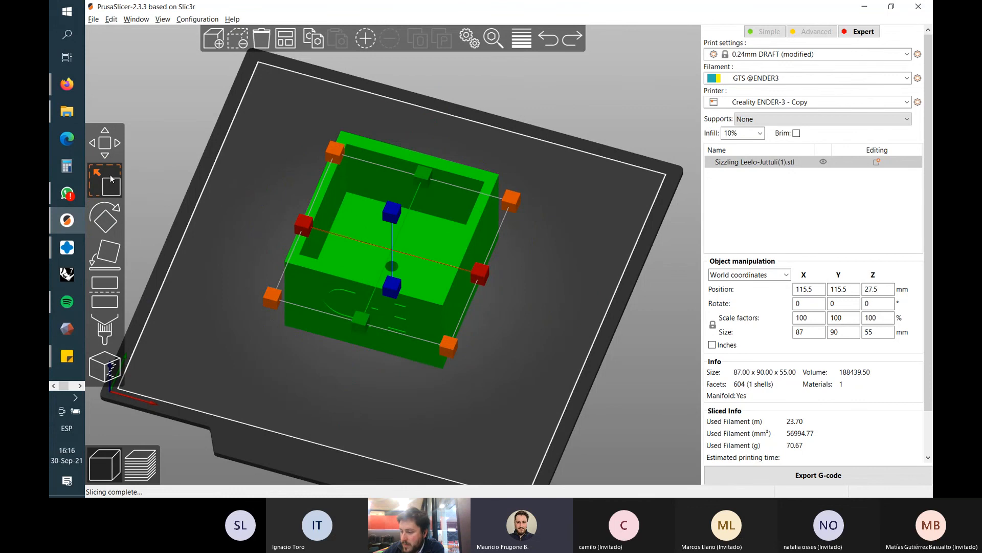
left_click(114, 218)
left_click_drag(336, 377, 332, 312)
left_click_drag(571, 352, 491, 311)
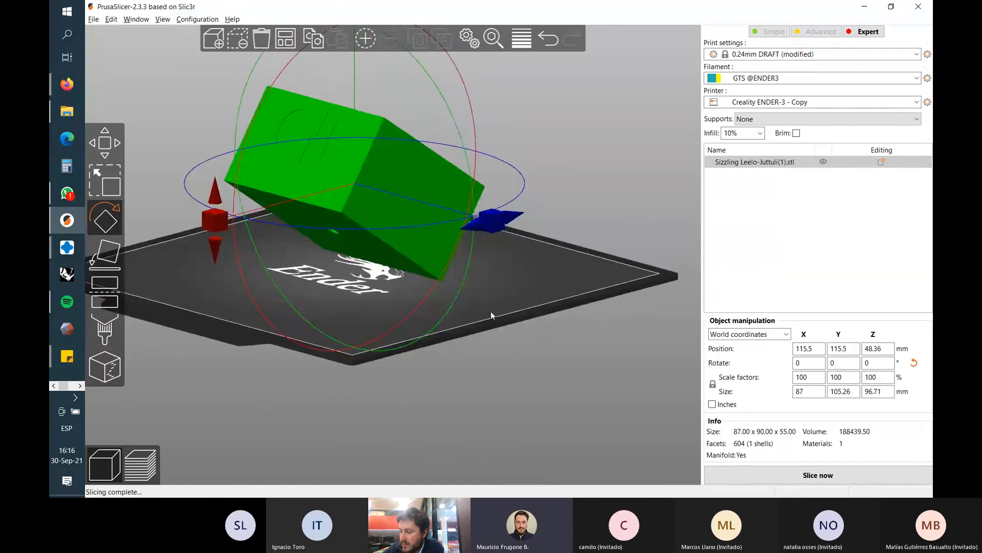
- Lay the tilted box back on the build plate by its bottom face using Place on face
left_click(105, 251)
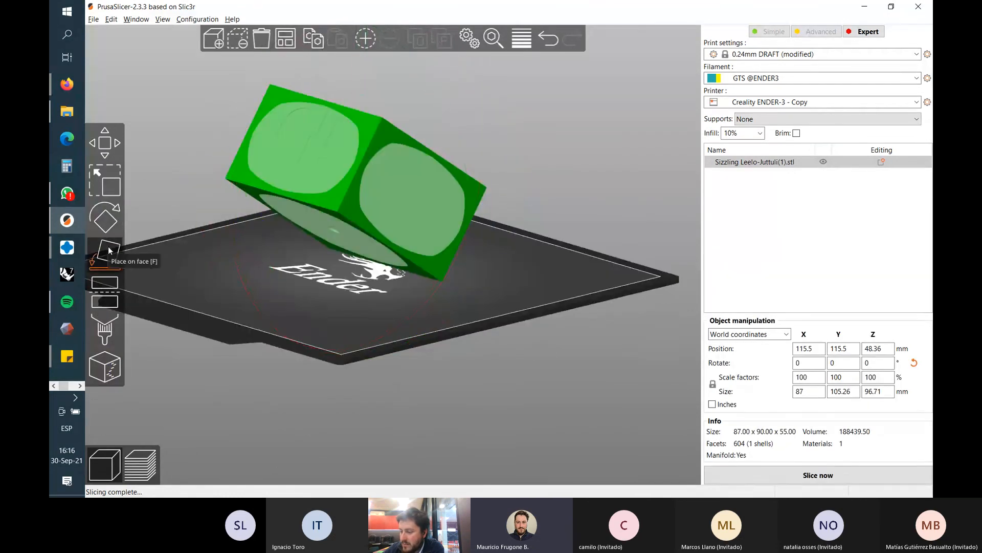
left_click(364, 242)
right_click_drag(540, 315, 561, 336)
- Scale the box uniformly down to 70% with the Scale tool
left_click(107, 217)
left_click(105, 180)
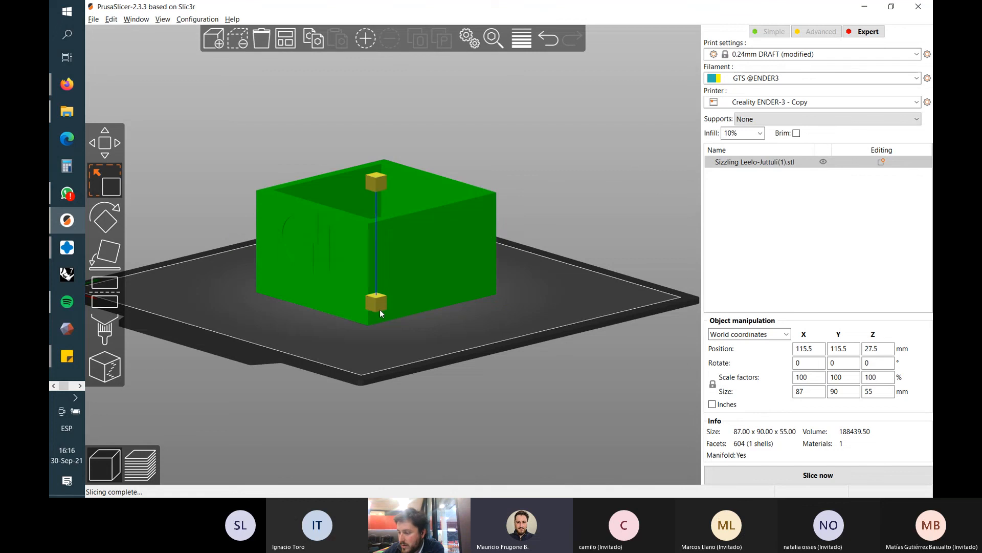
left_click_drag(380, 309, 398, 294)
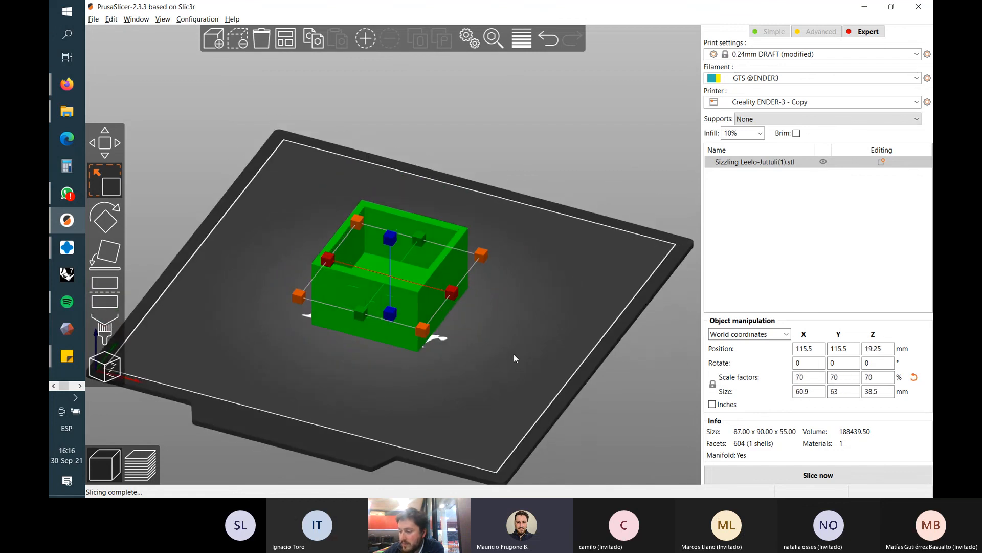
left_click(534, 349)
left_click(434, 276)
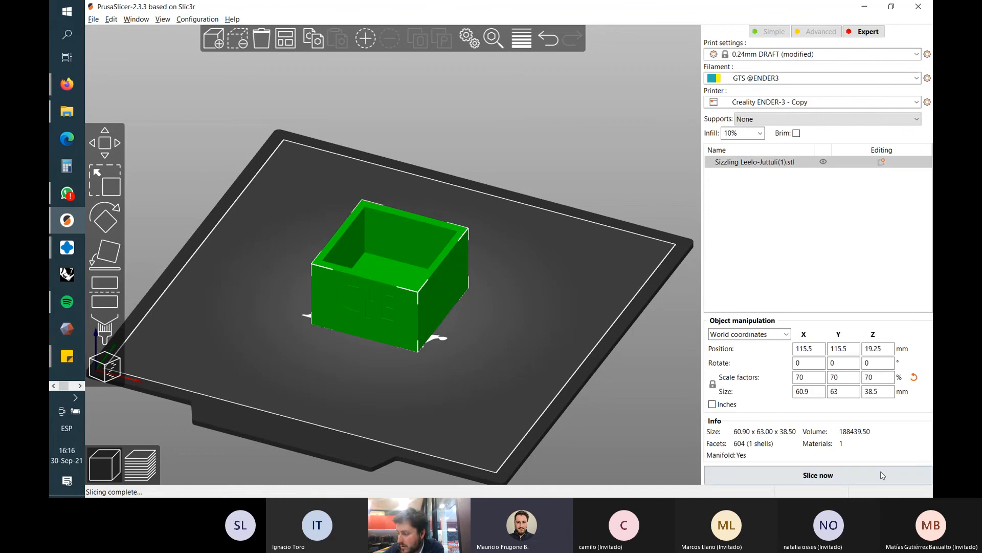
- Slice the scaled box and review its filament use and estimated printing time
left_click(783, 472)
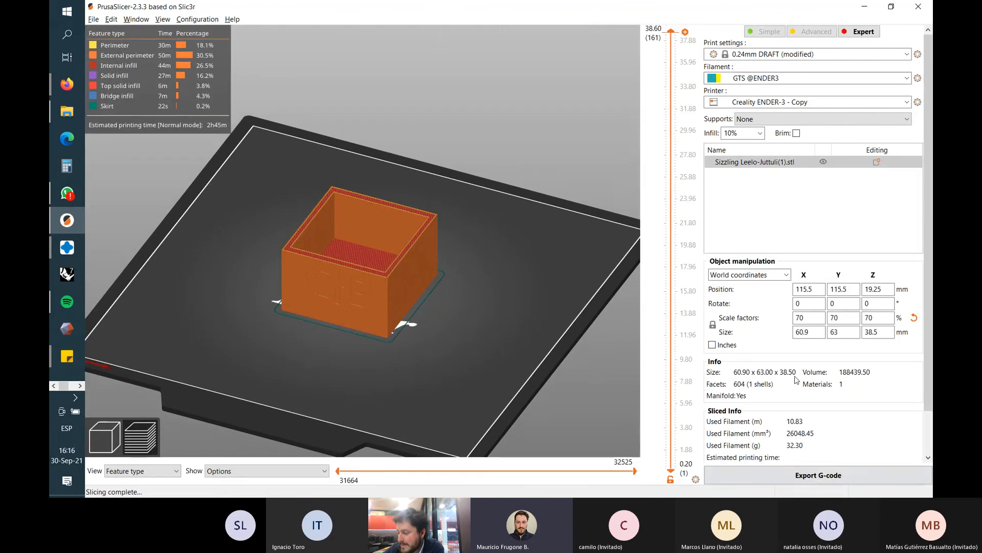
scroll(795, 378, "down", 1)
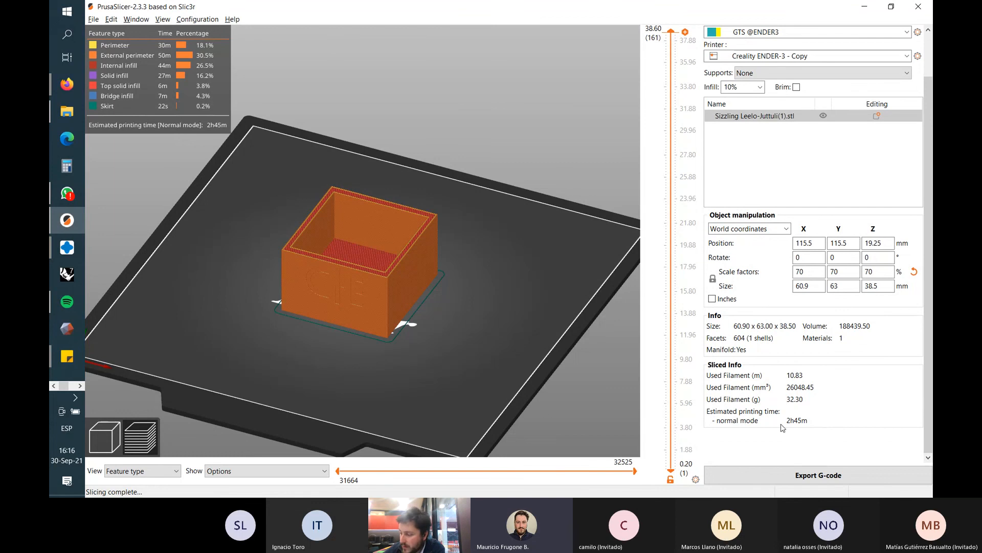
scroll(349, 263, "up", 5)
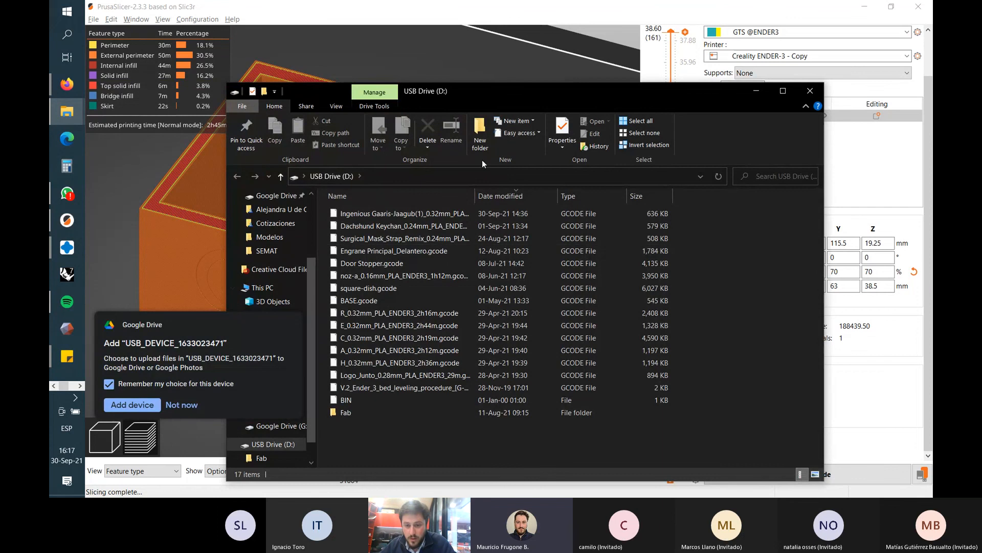
- Move the USB drive's file window aside, dismiss it, and return to a close view of the sliced box
left_click_drag(525, 102, 500, 98)
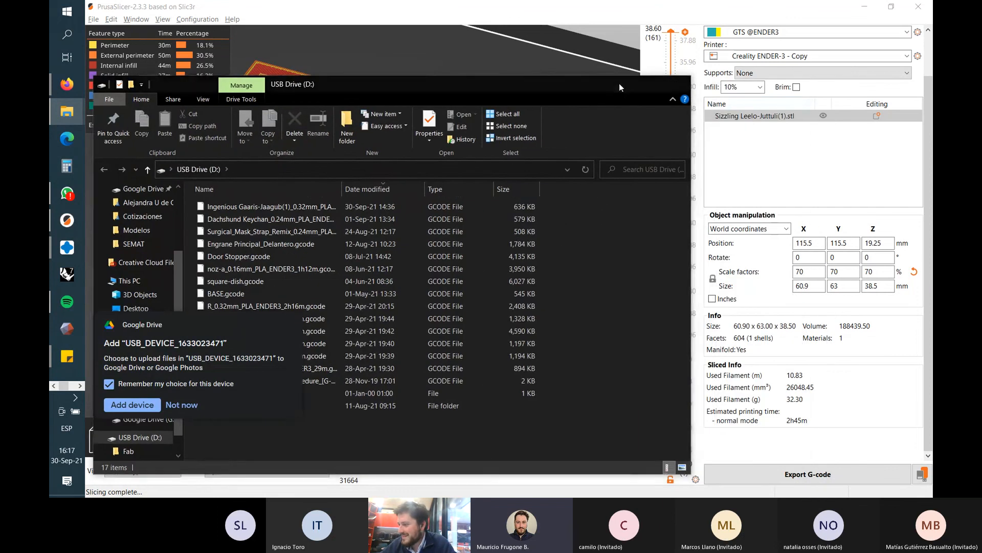
left_click(620, 85)
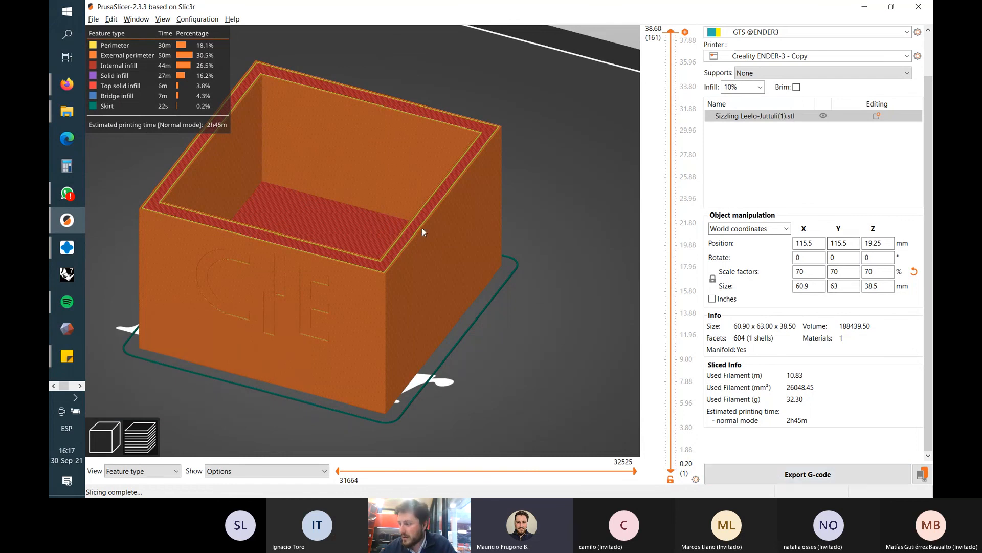
scroll(388, 271, "up", 5)
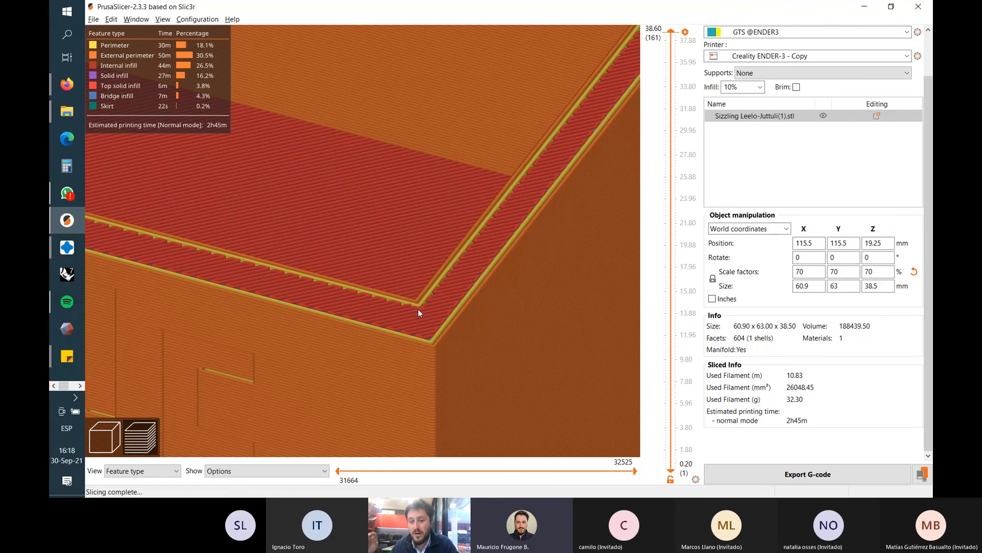
- Export the sliced box's G-code to USB Drive (D:) under the suggested file name
left_click(827, 481)
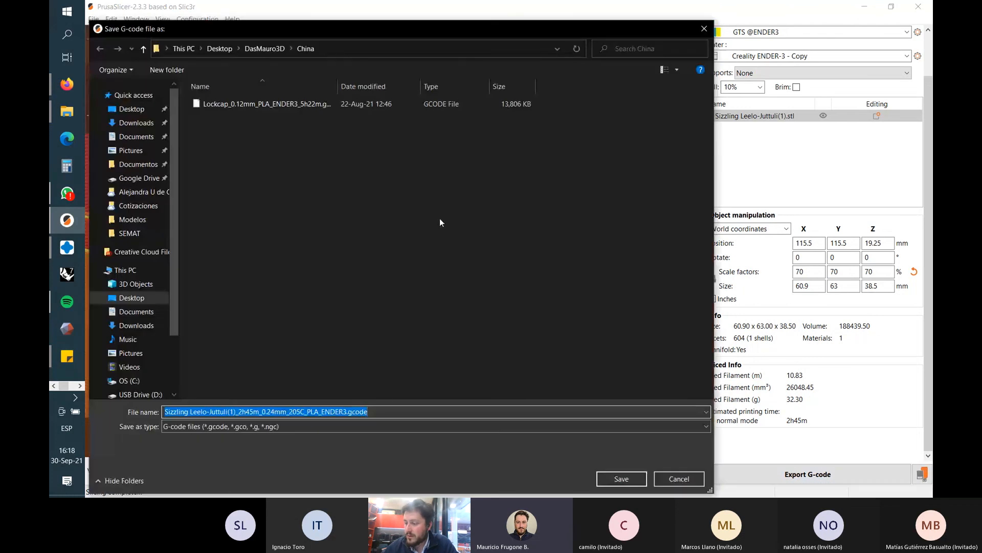
scroll(152, 349, "down", 2)
left_click(148, 345)
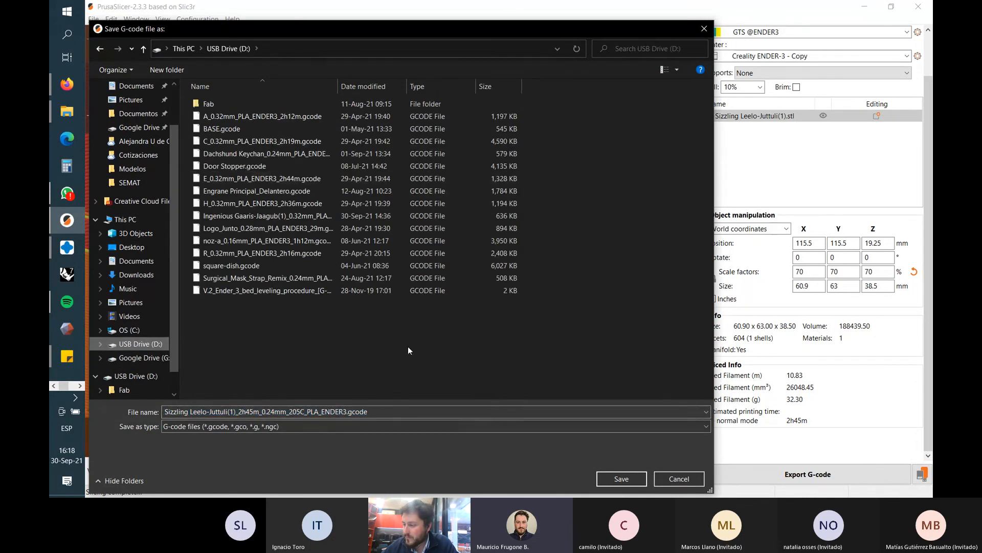
left_click(620, 479)
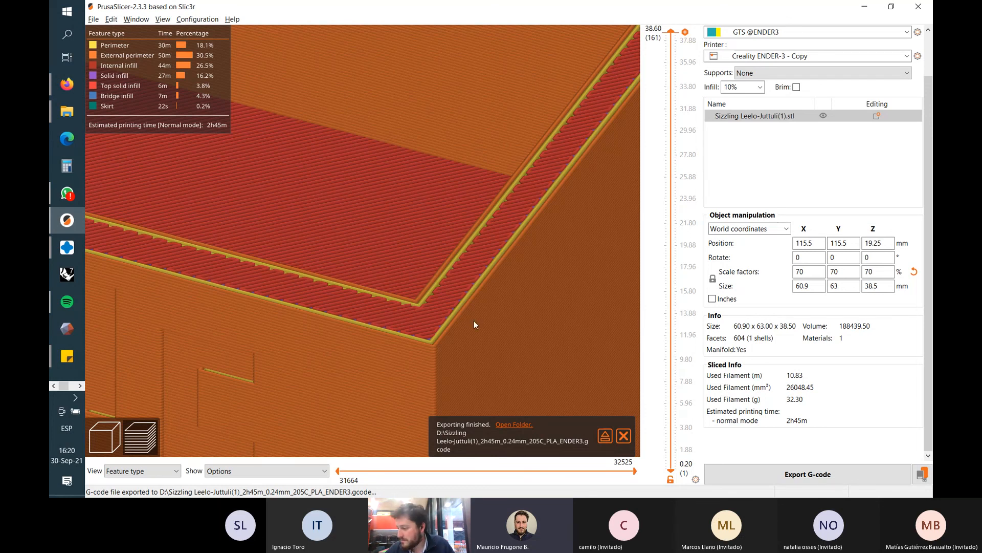
- Safely eject the USB drive from the slicer and show the whole sliced box in the preview
scroll(509, 324, "down", 2)
left_click(606, 436)
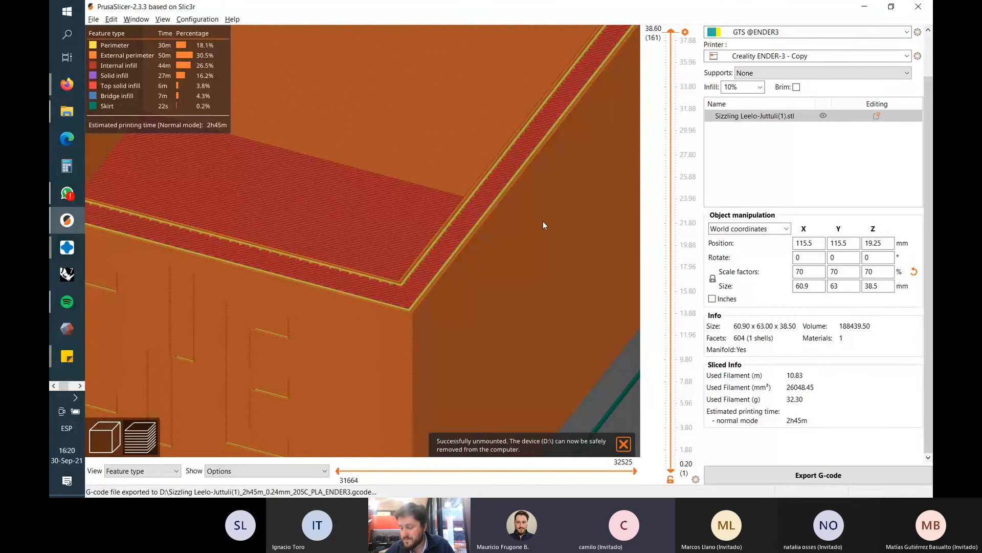
scroll(433, 198, "down", 5)
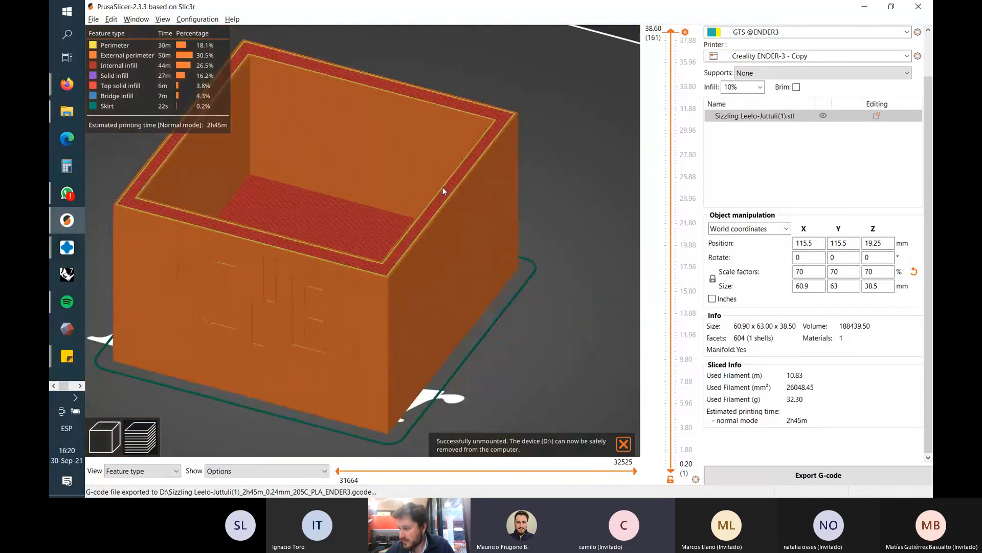
scroll(419, 219, "up", 1)
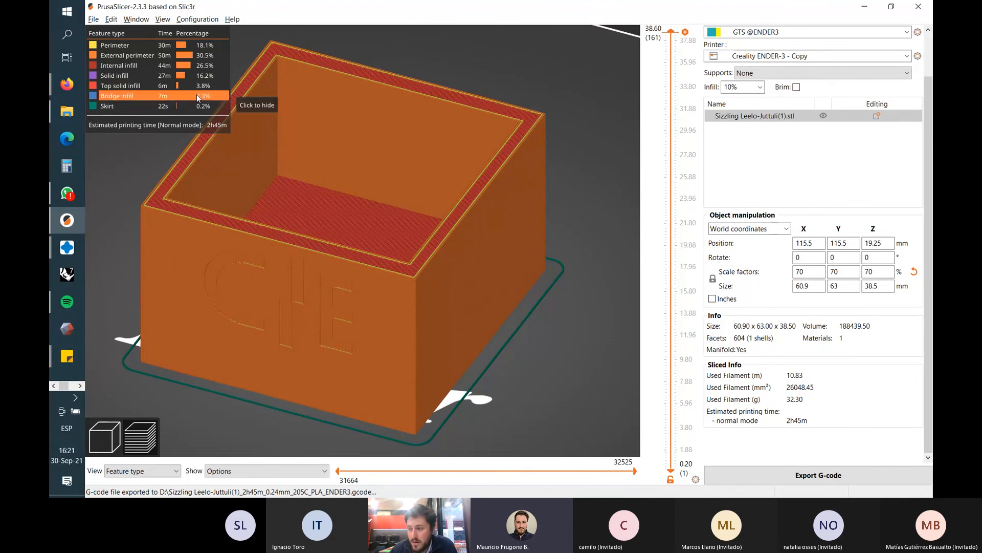
- Switch to the Tinkercad box design in Firefox and open the Hardware category of the shapes library
mouse_move(64, 87)
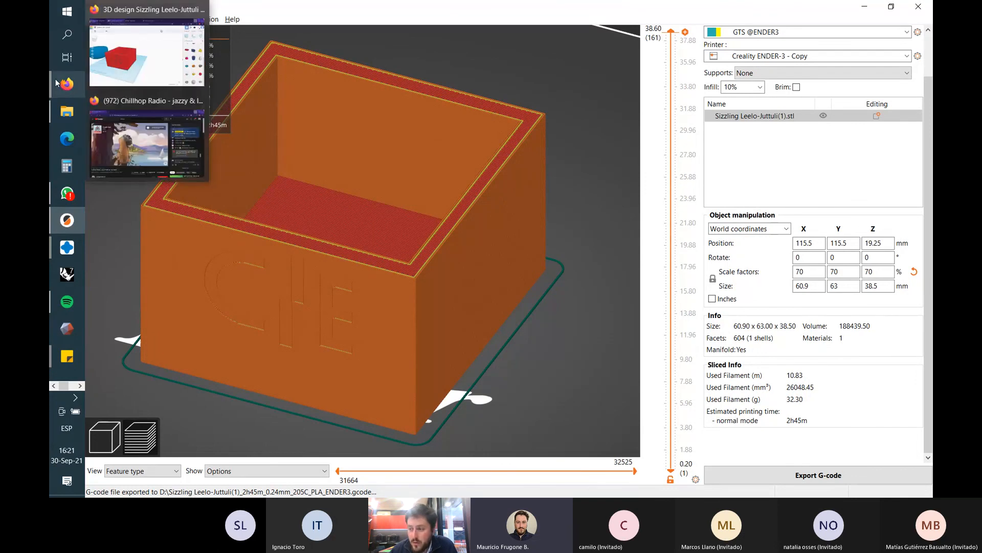
left_click(117, 70)
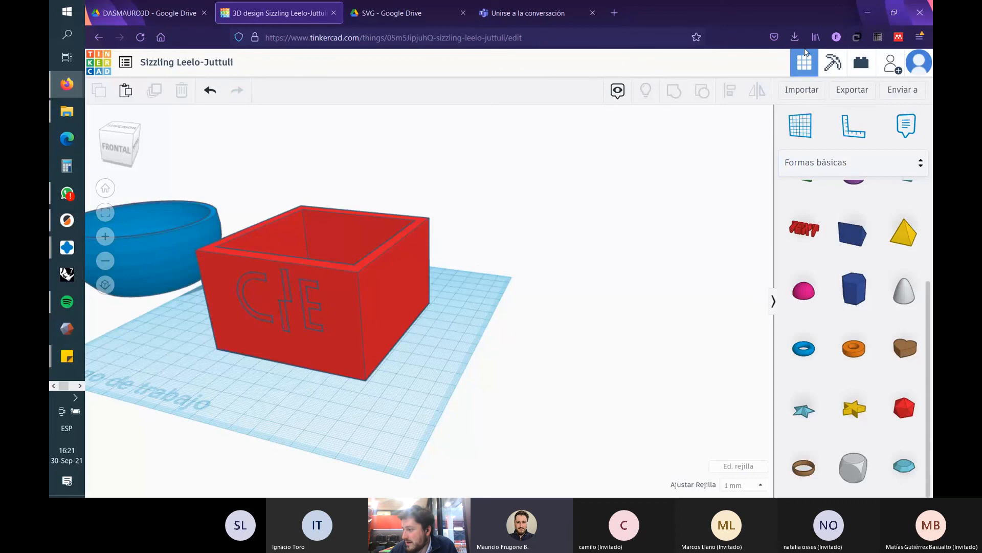
left_click(841, 175)
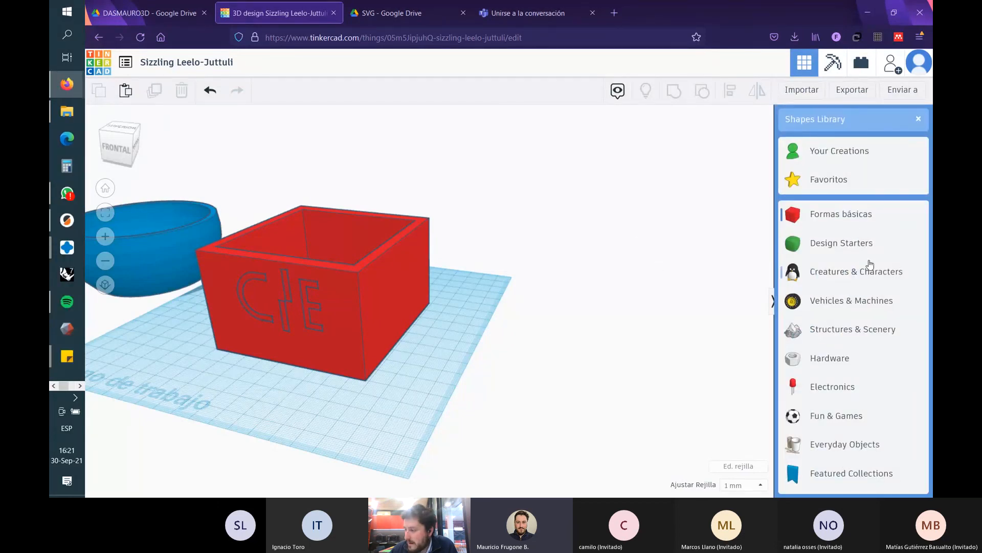
scroll(865, 263, "down", 3)
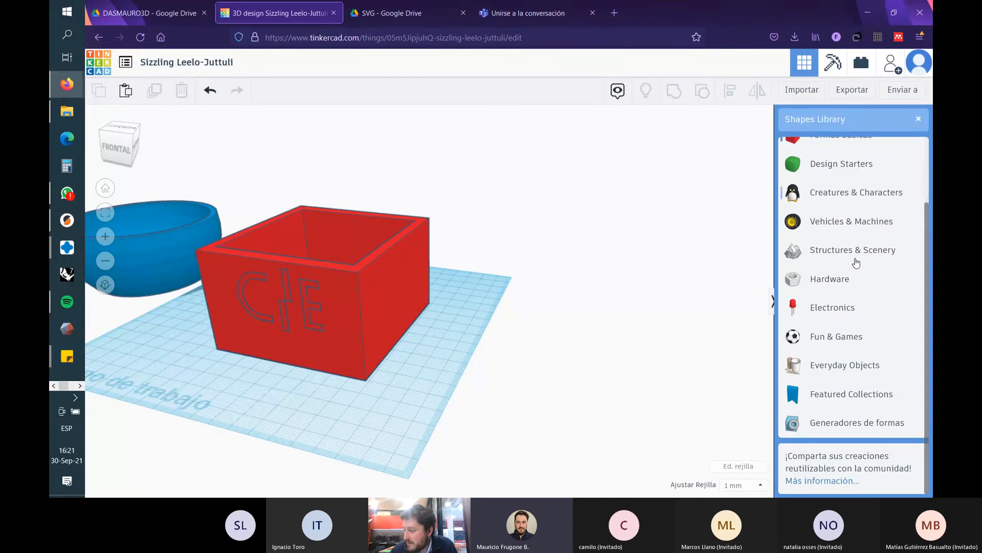
left_click(831, 279)
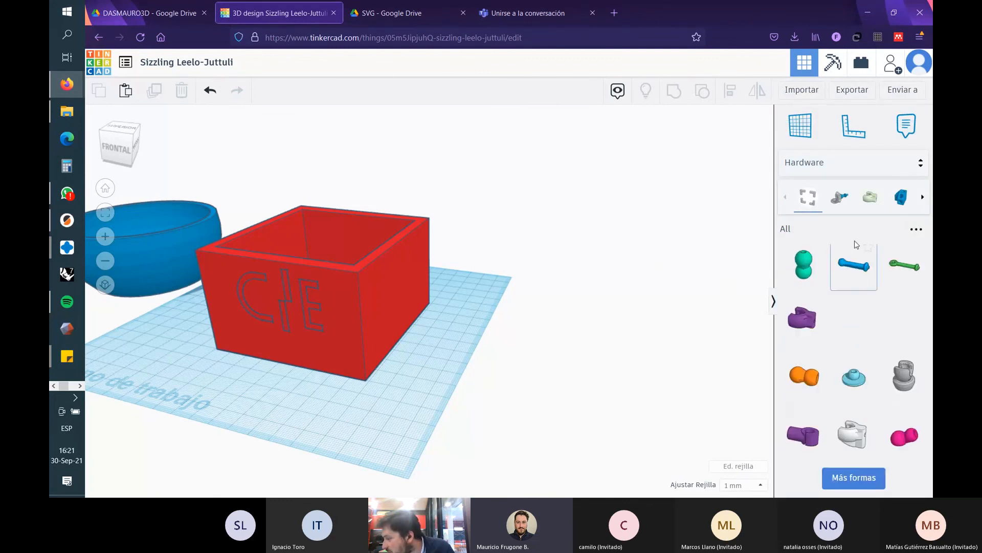
- Browse the Fittings shapes in the Hardware library
left_click(900, 198)
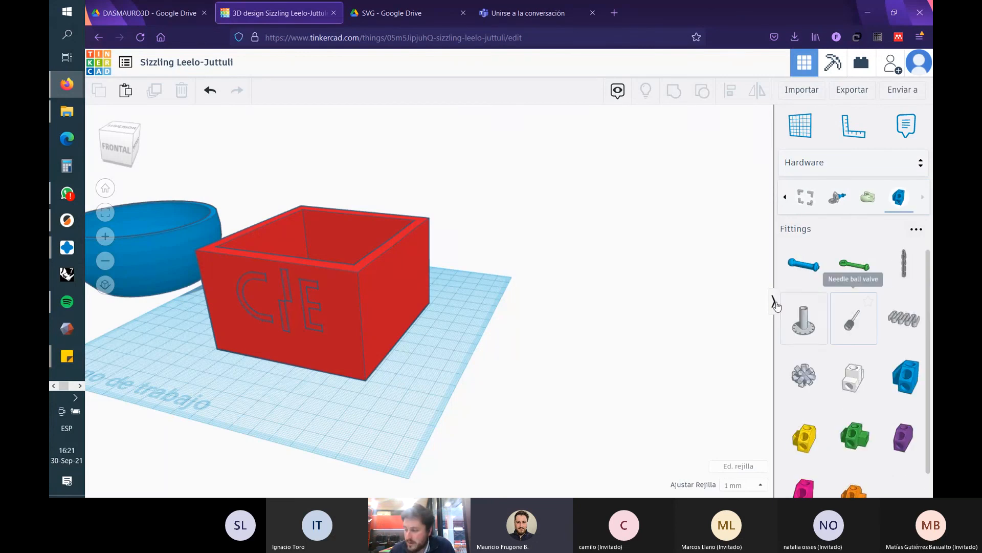
scroll(867, 352, "down", 1)
scroll(870, 389, "up", 2)
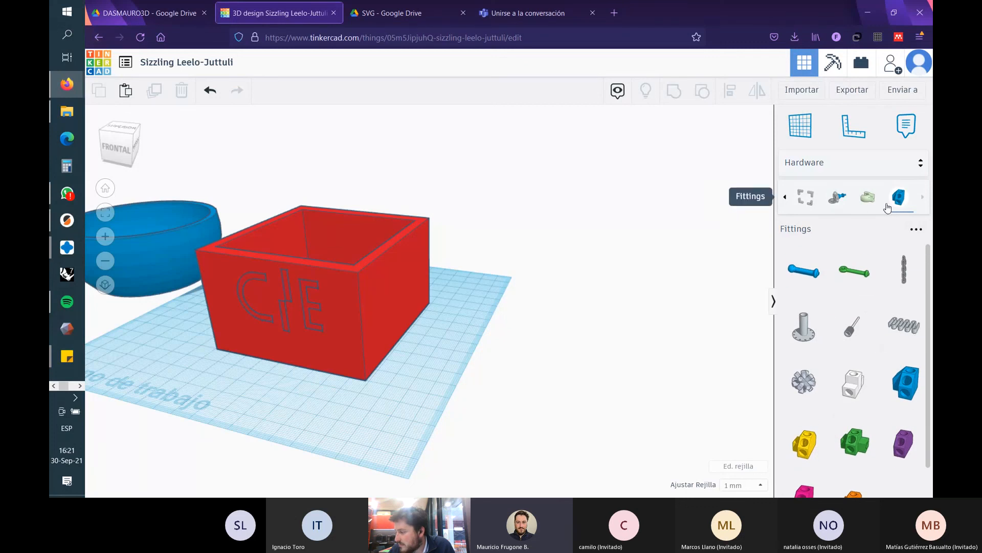
- Place a Spinning hub from the Connectors shapes on the workplane beside the red box
left_click(868, 197)
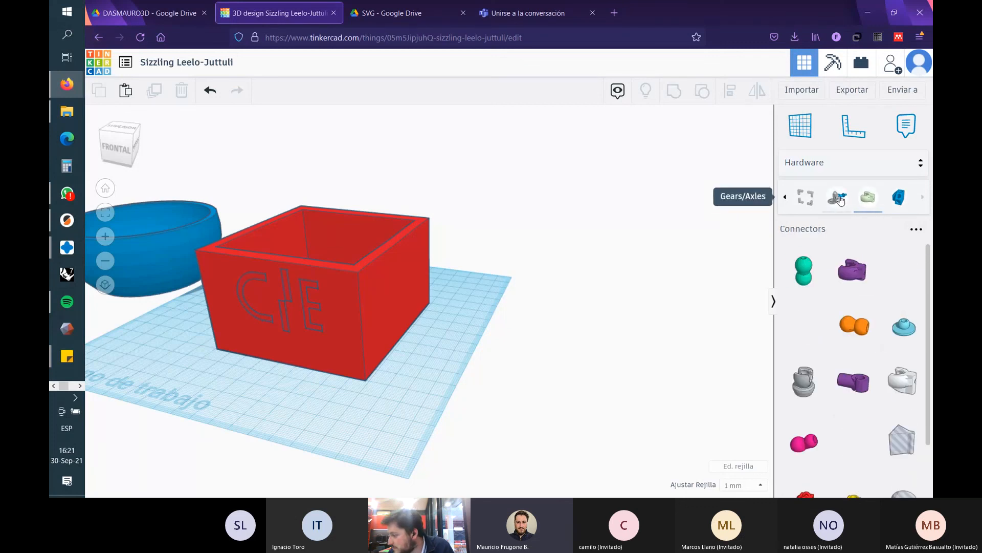
scroll(853, 337, "down", 3)
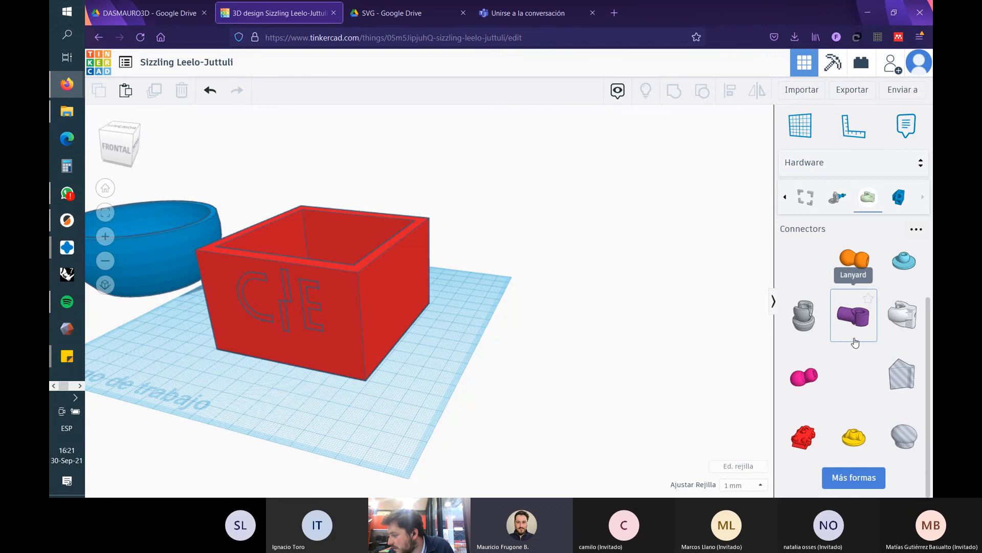
left_click(812, 316)
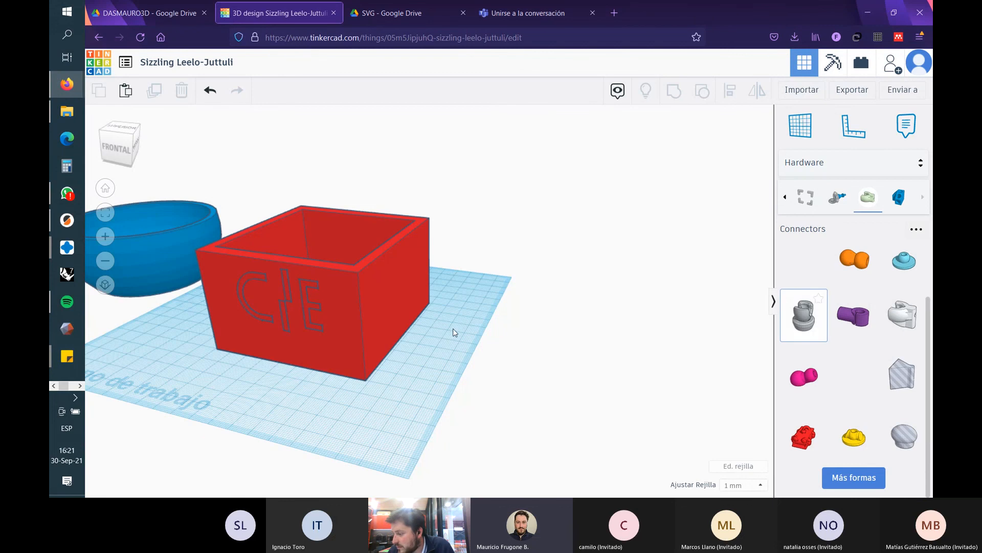
left_click(467, 322)
right_click_drag(522, 297, 437, 345)
left_click(475, 310)
scroll(489, 320, "up", 5)
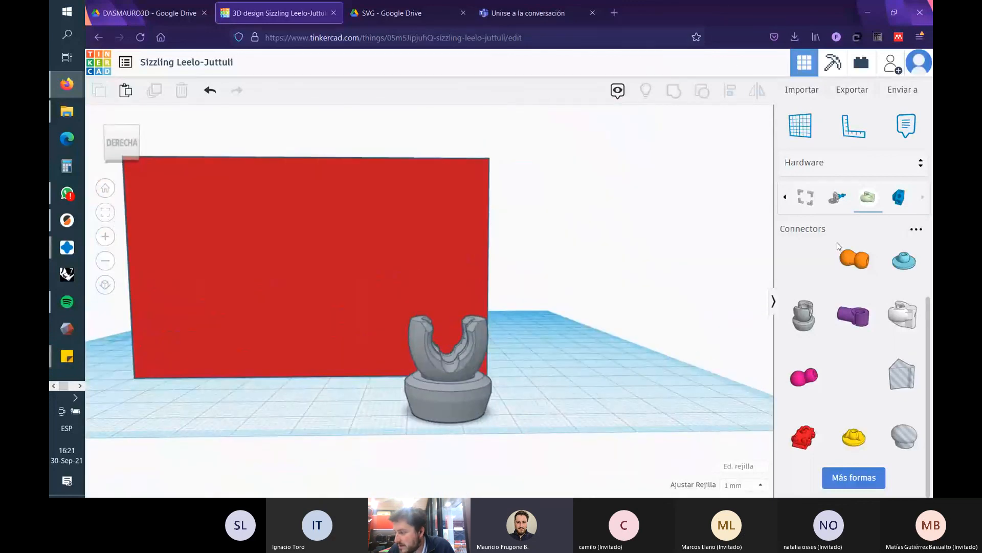
- Place a Seated Ball connector on the workplane near the Spinning hub and examine the two parts
left_click(578, 371)
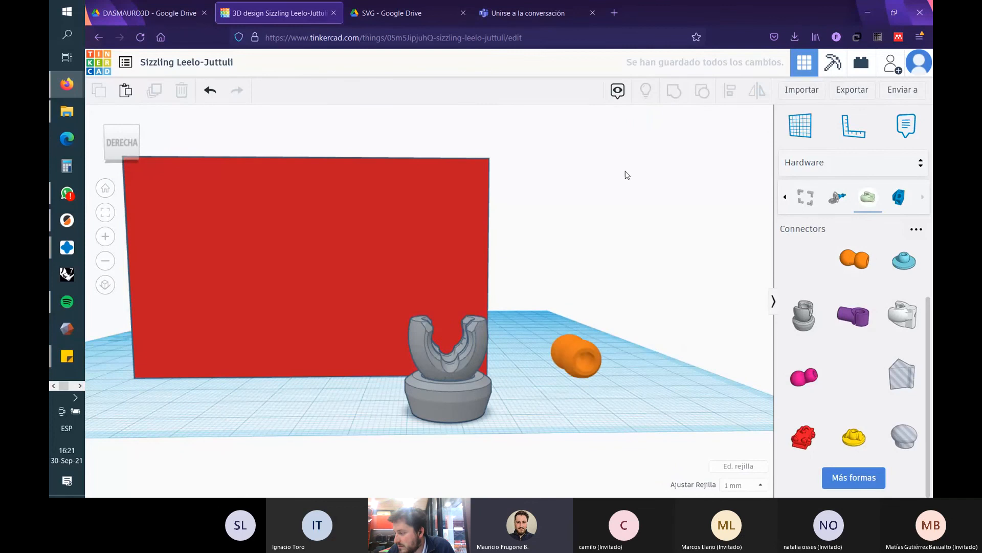
right_click_drag(660, 361, 716, 404)
scroll(604, 361, "up", 3)
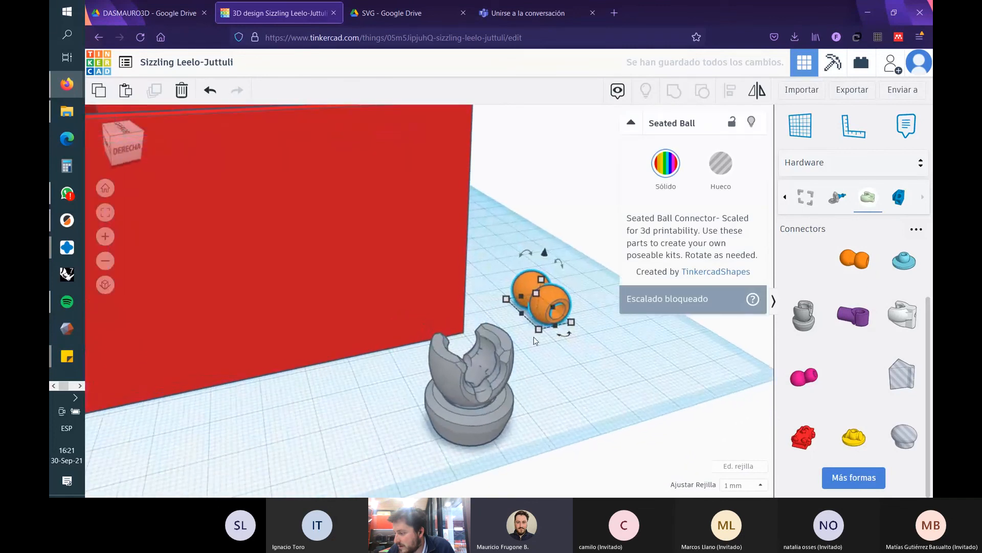
right_click_drag(619, 375, 506, 359)
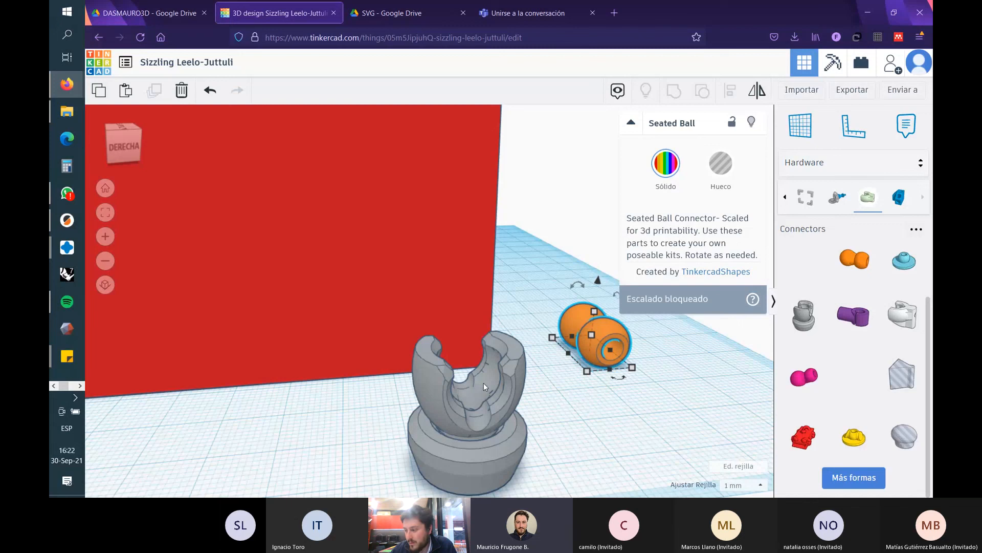
- Delete the Spinning hub and the Seated Ball connector from the workplane beside the red box
key("Escape")
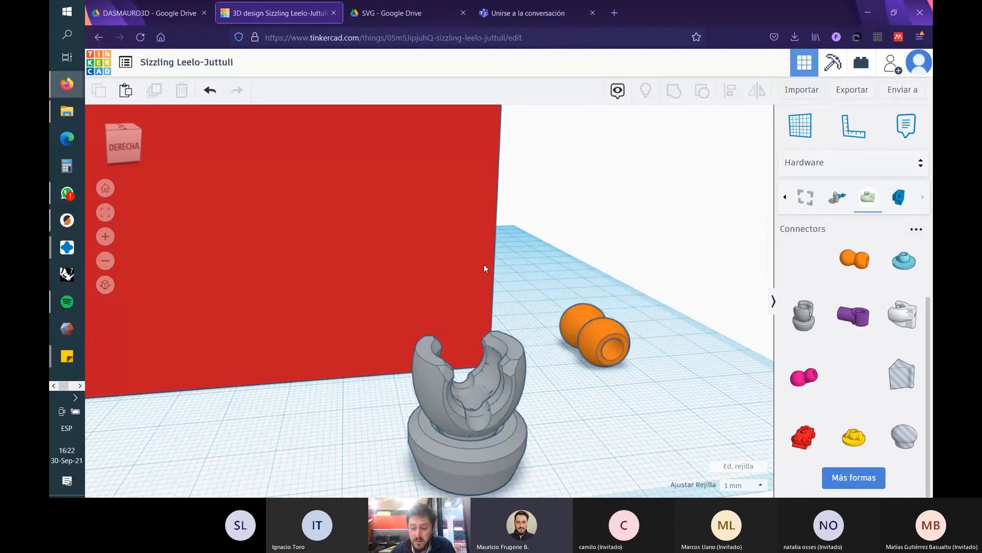
scroll(492, 269, "down", 2)
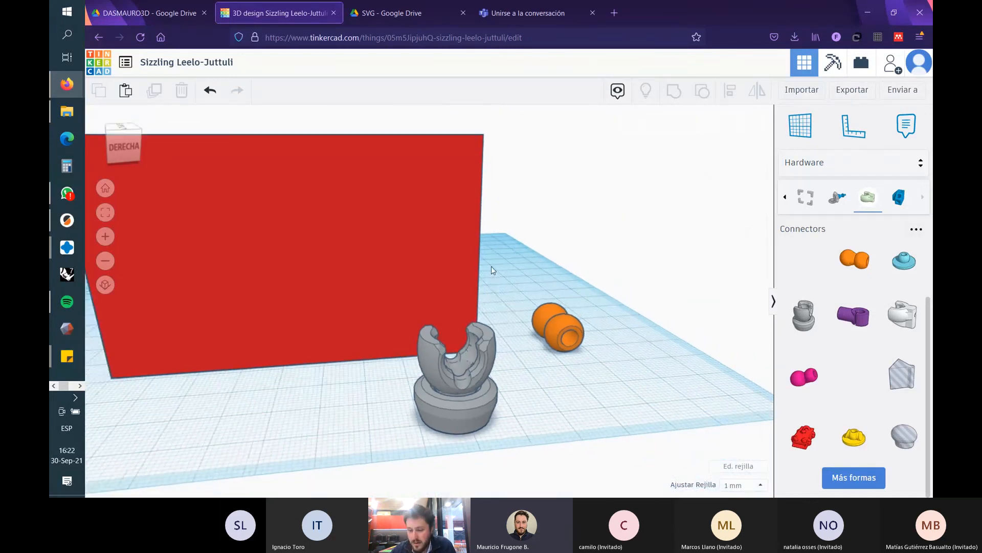
right_click_drag(492, 269, 485, 326)
left_click(485, 327)
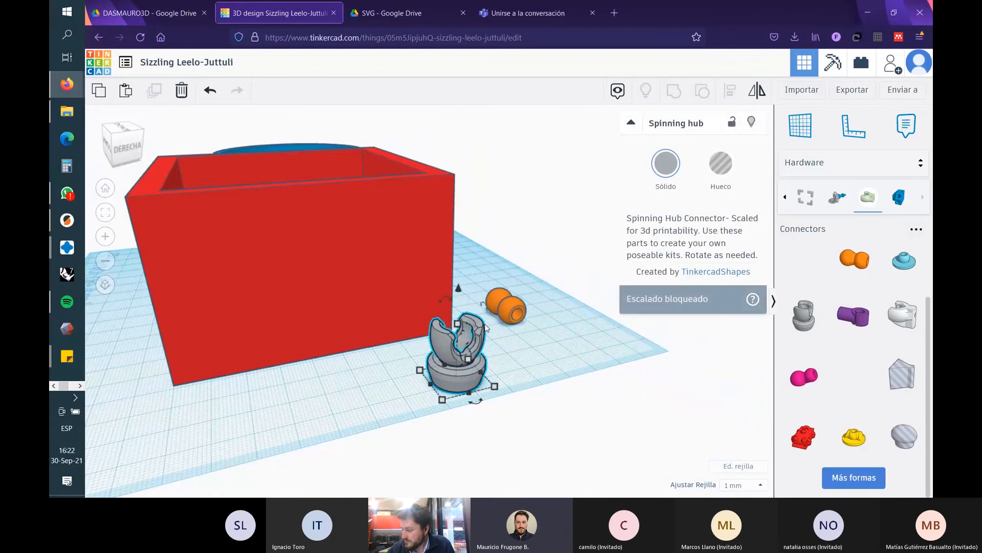
key("Delete")
left_click(517, 302)
key("Delete")
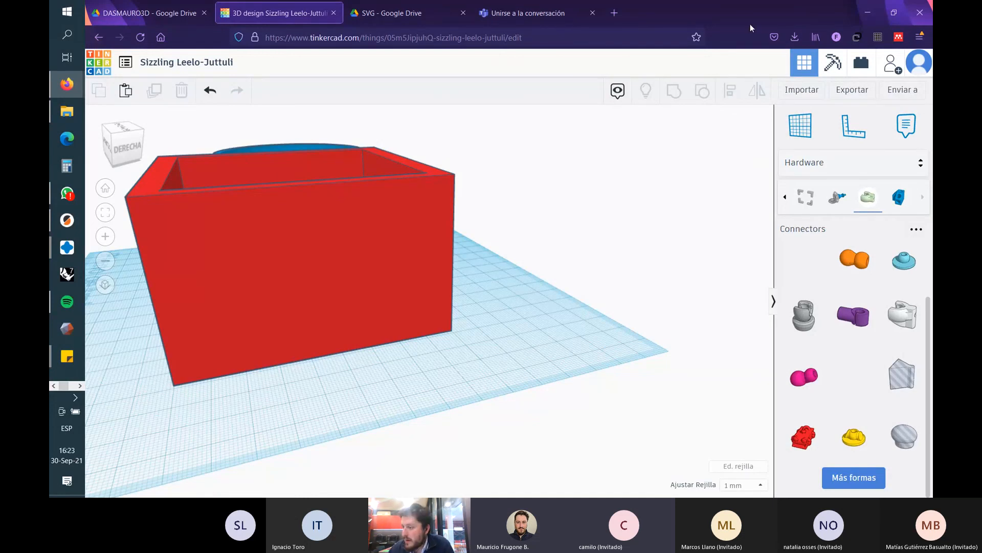
- Switch to PrusaSlicer and examine the sliced preview of the CIE-engraved box
left_click(67, 220)
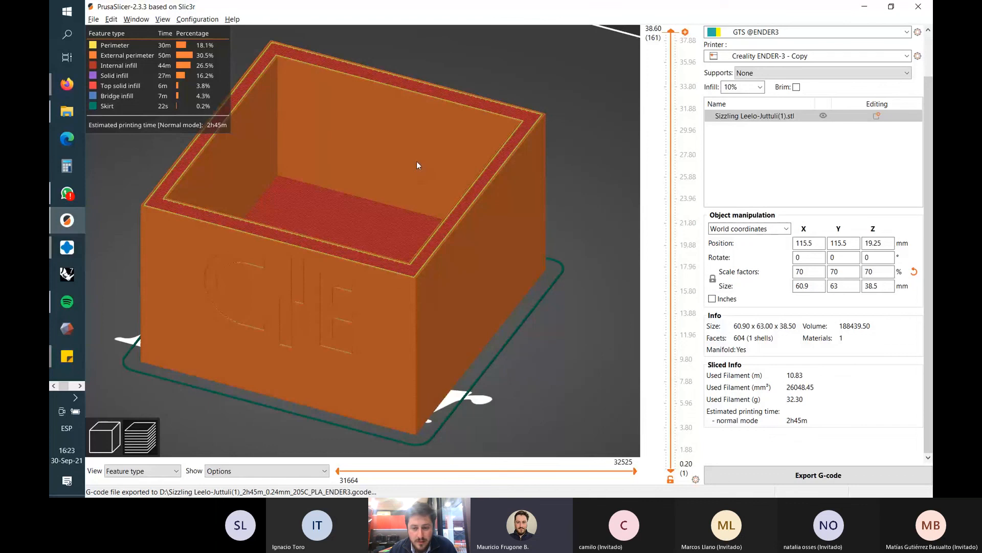
scroll(425, 163, "down", 4)
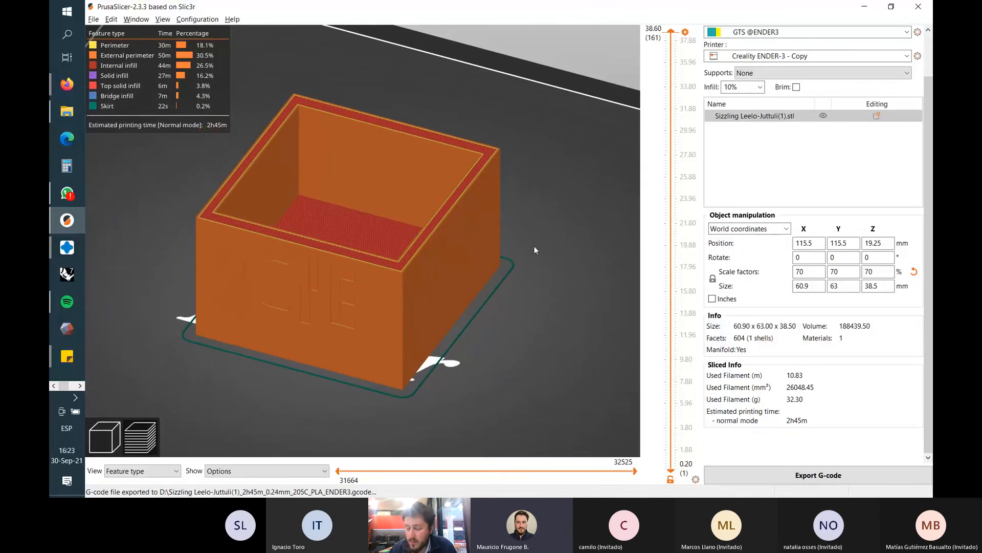
right_click_drag(535, 250, 538, 274)
right_click_drag(579, 318, 577, 332)
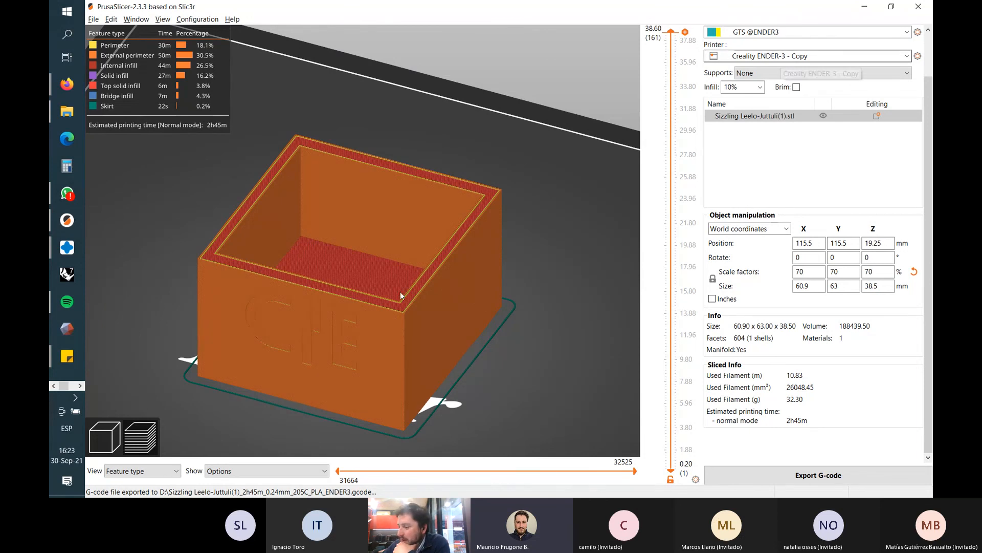
- Return to the 3D editor view and check the Support material page of the print settings
left_click(114, 440)
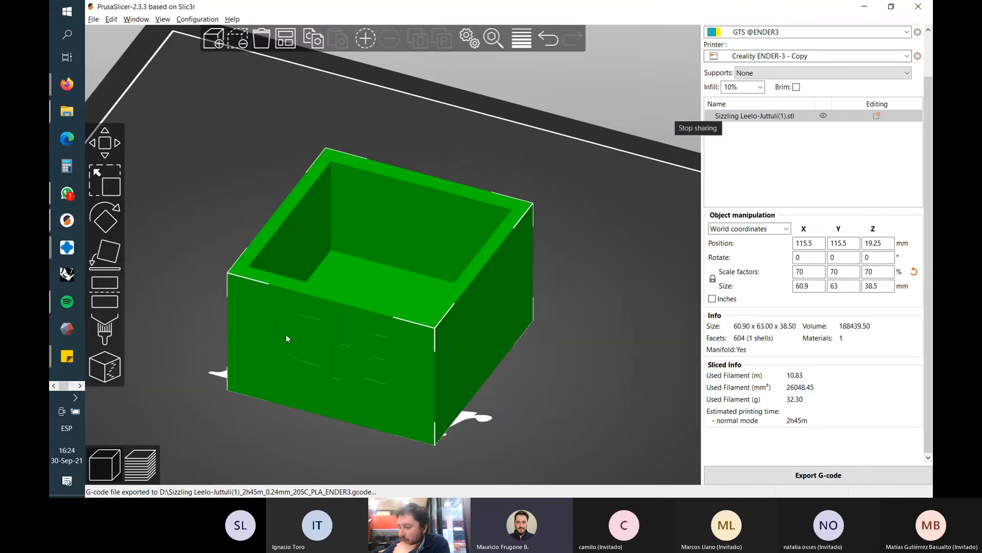
left_click(470, 40)
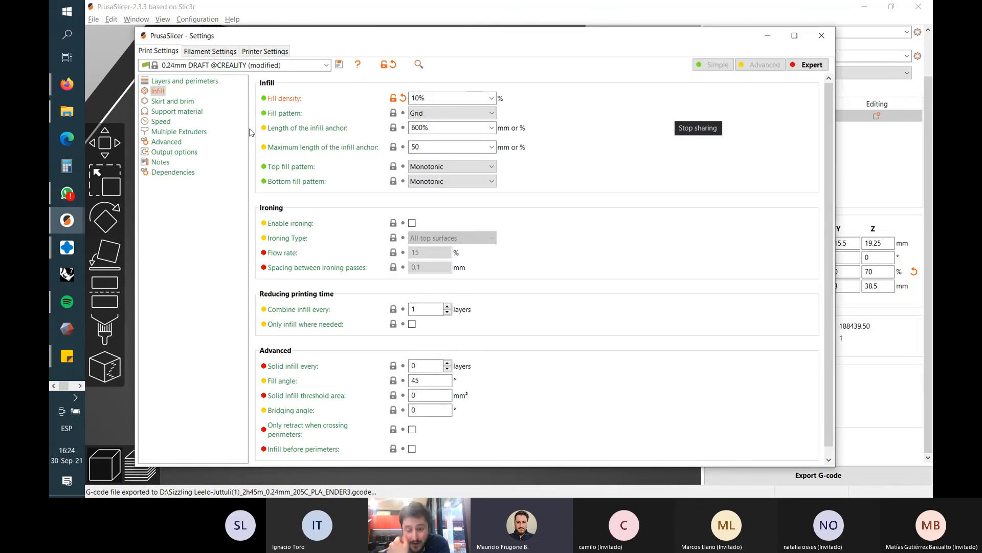
left_click(200, 112)
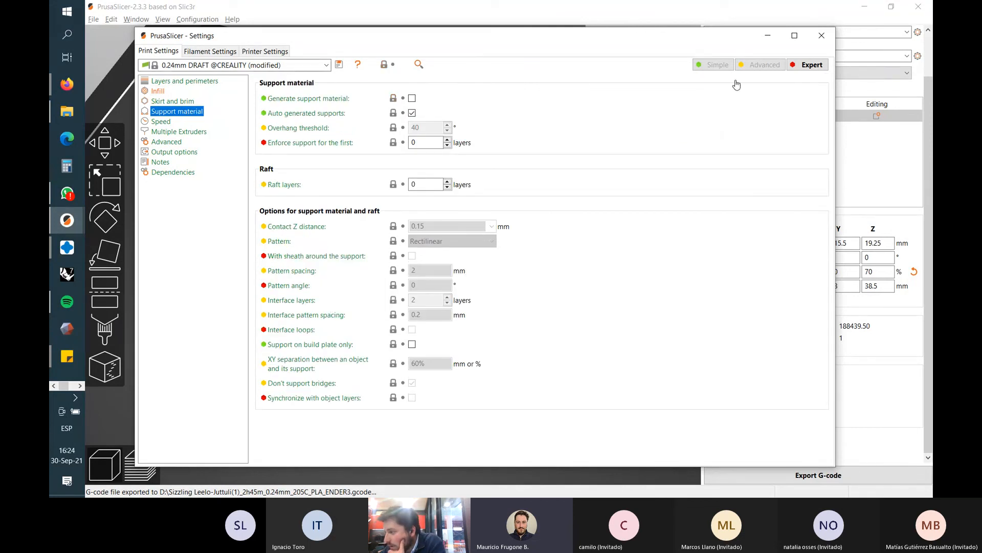
left_click(822, 35)
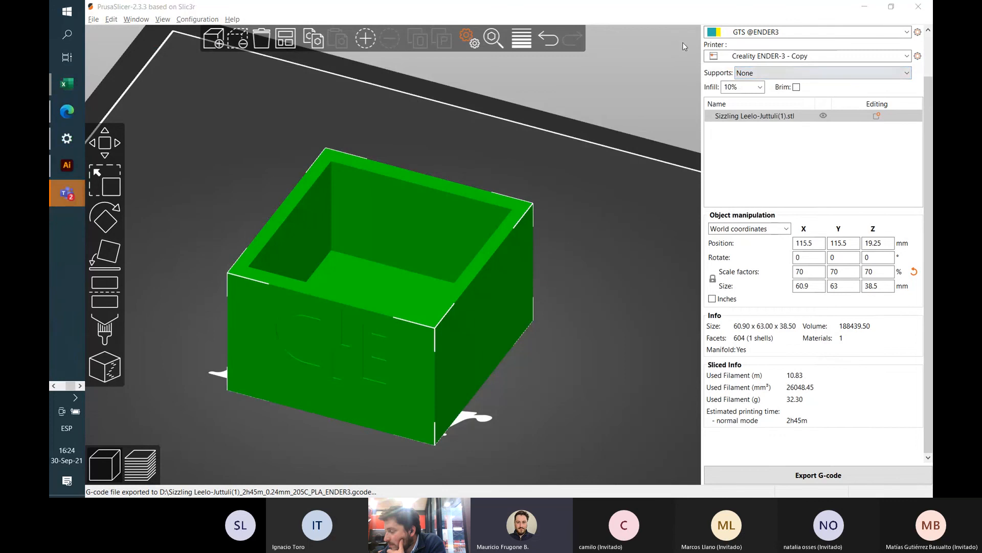
- Set the supports to Everywhere and accept enabling Detect bridging perimeters
left_click(762, 74)
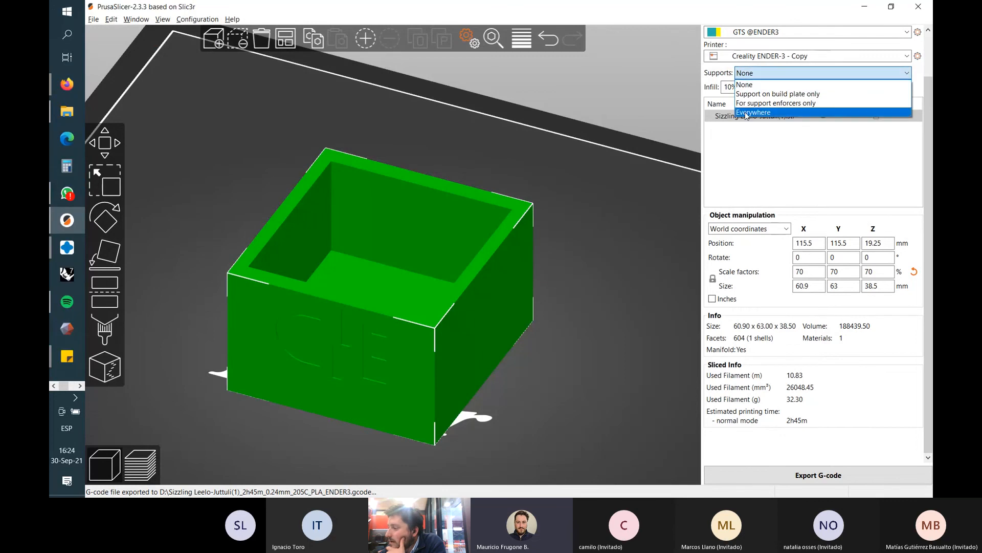
left_click(761, 112)
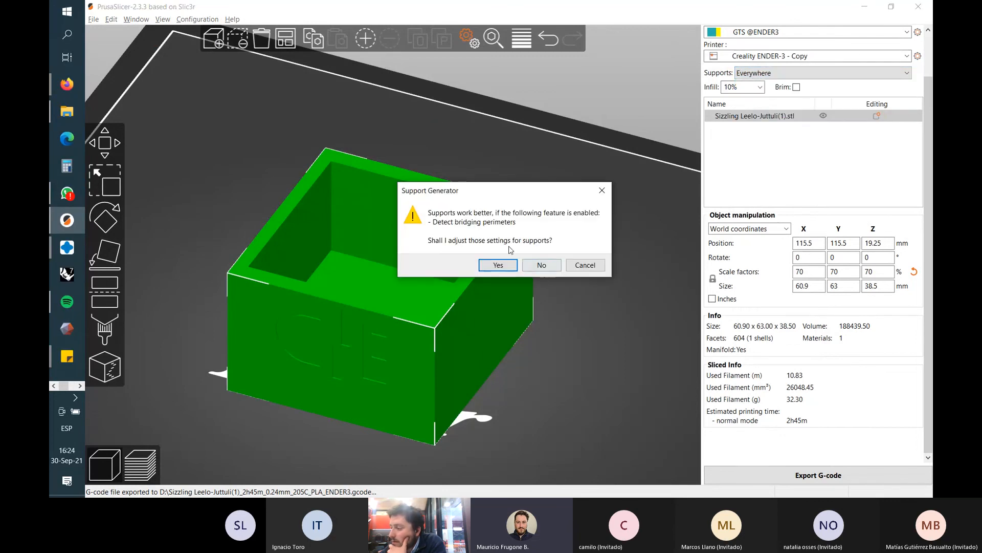
left_click(497, 264)
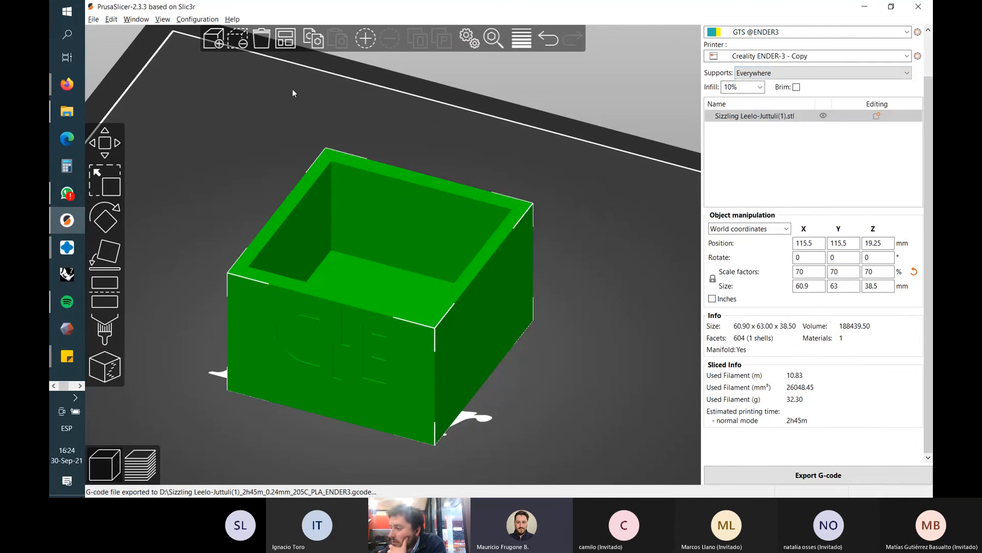
- Review the layers and perimeters, infill, skirt and brim settings, and read the descriptions of the support material options
left_click(470, 39)
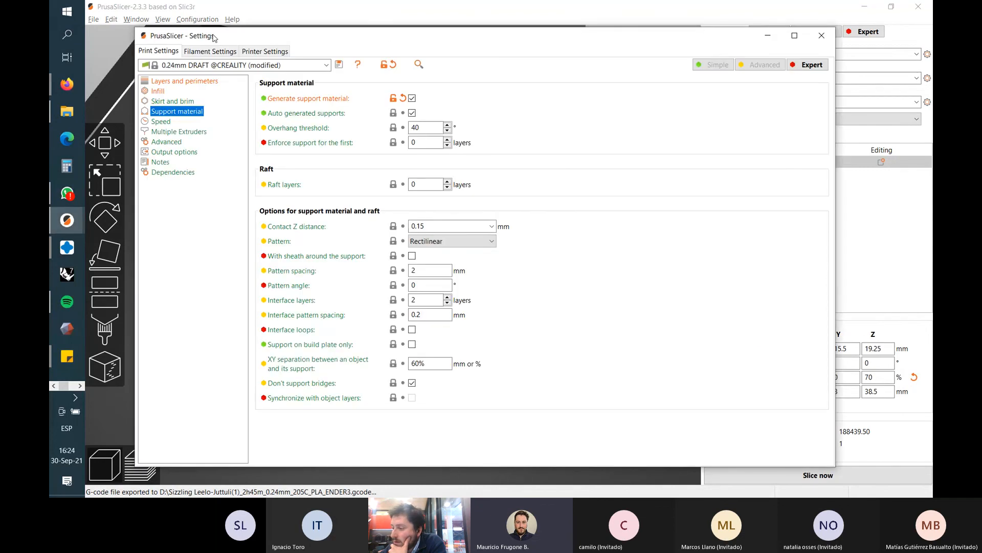
left_click_drag(216, 38, 239, 53)
left_click(204, 98)
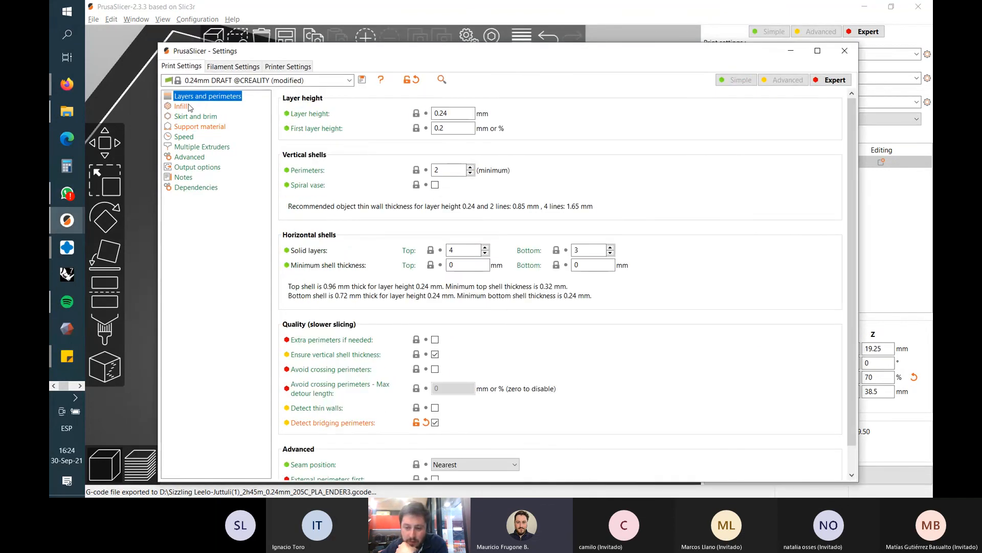
left_click(182, 107)
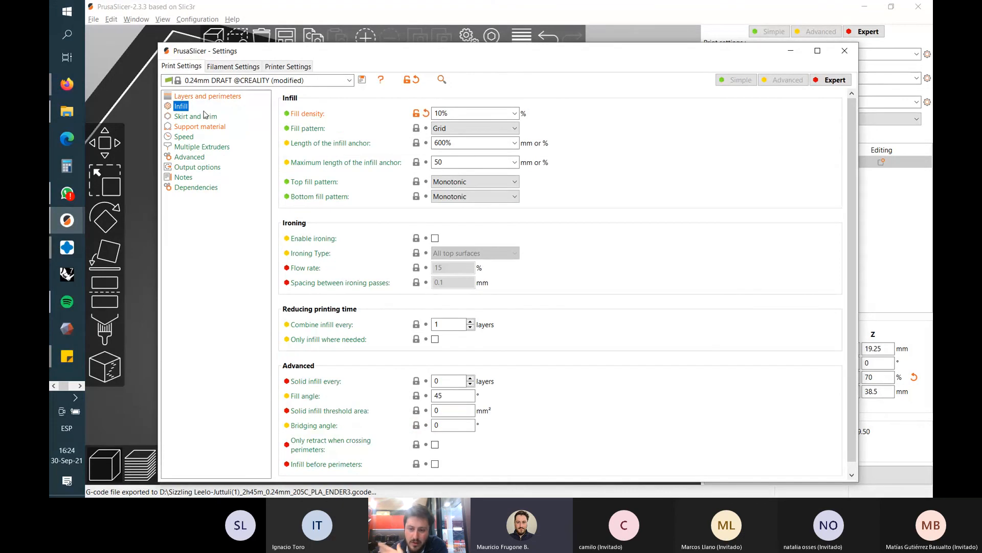
left_click(201, 117)
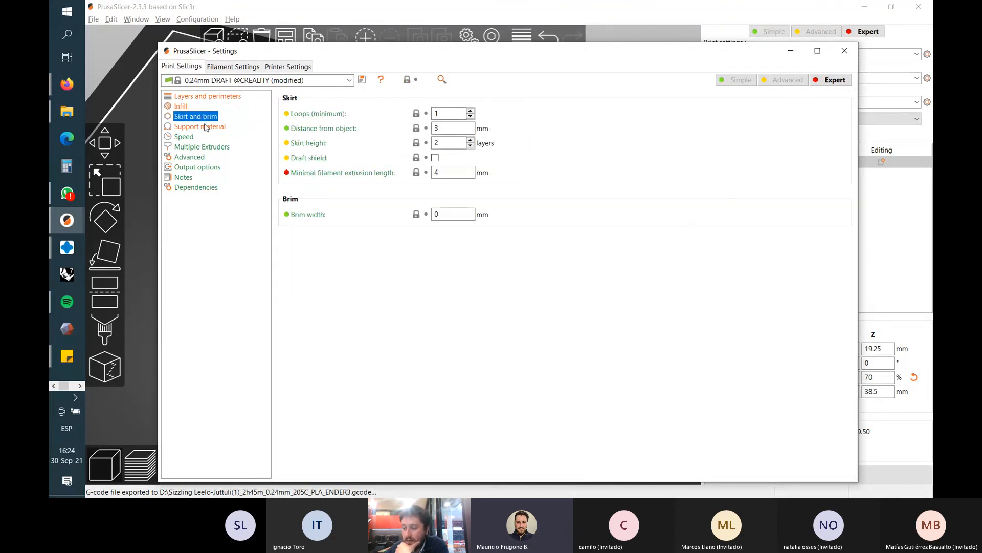
left_click(217, 127)
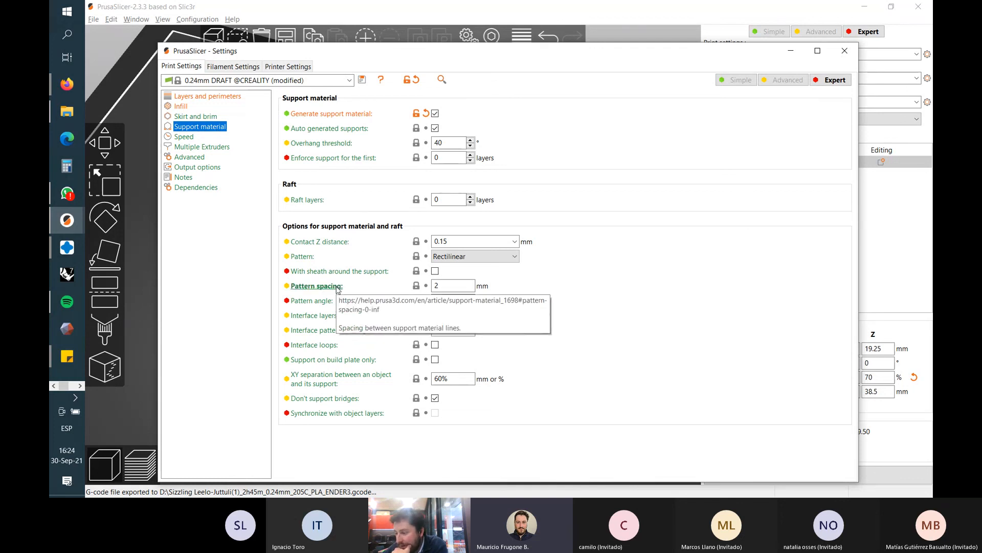
mouse_move(322, 245)
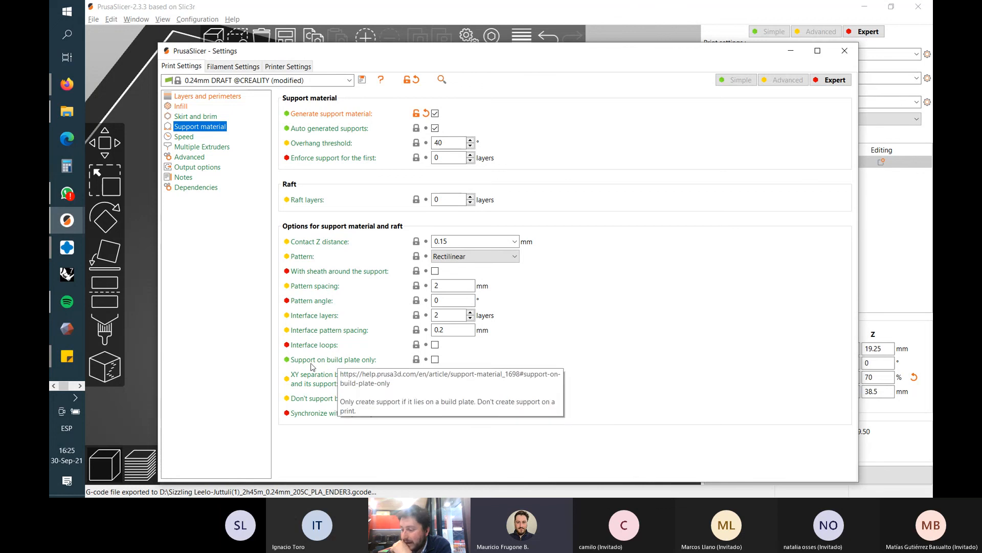
mouse_move(333, 378)
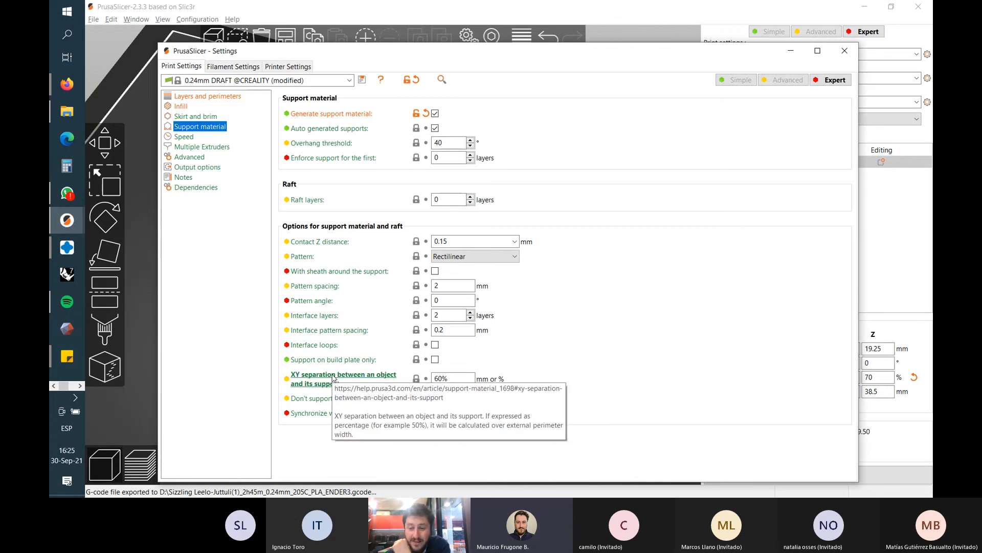